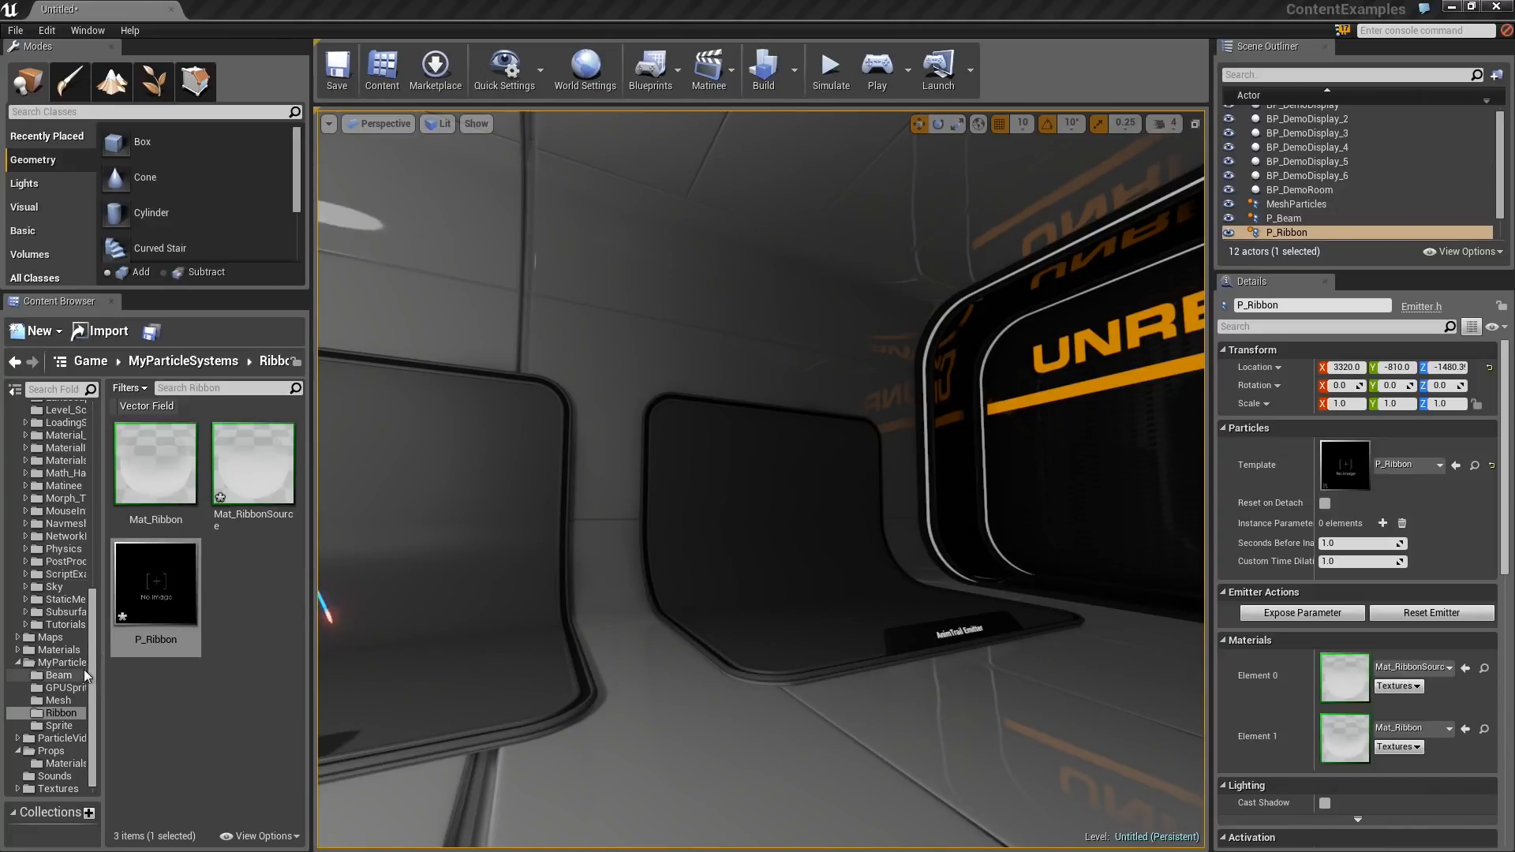
# Create a folder named AnimTrails inside MyParticleSystems and open it.
pyautogui.click(56, 664)
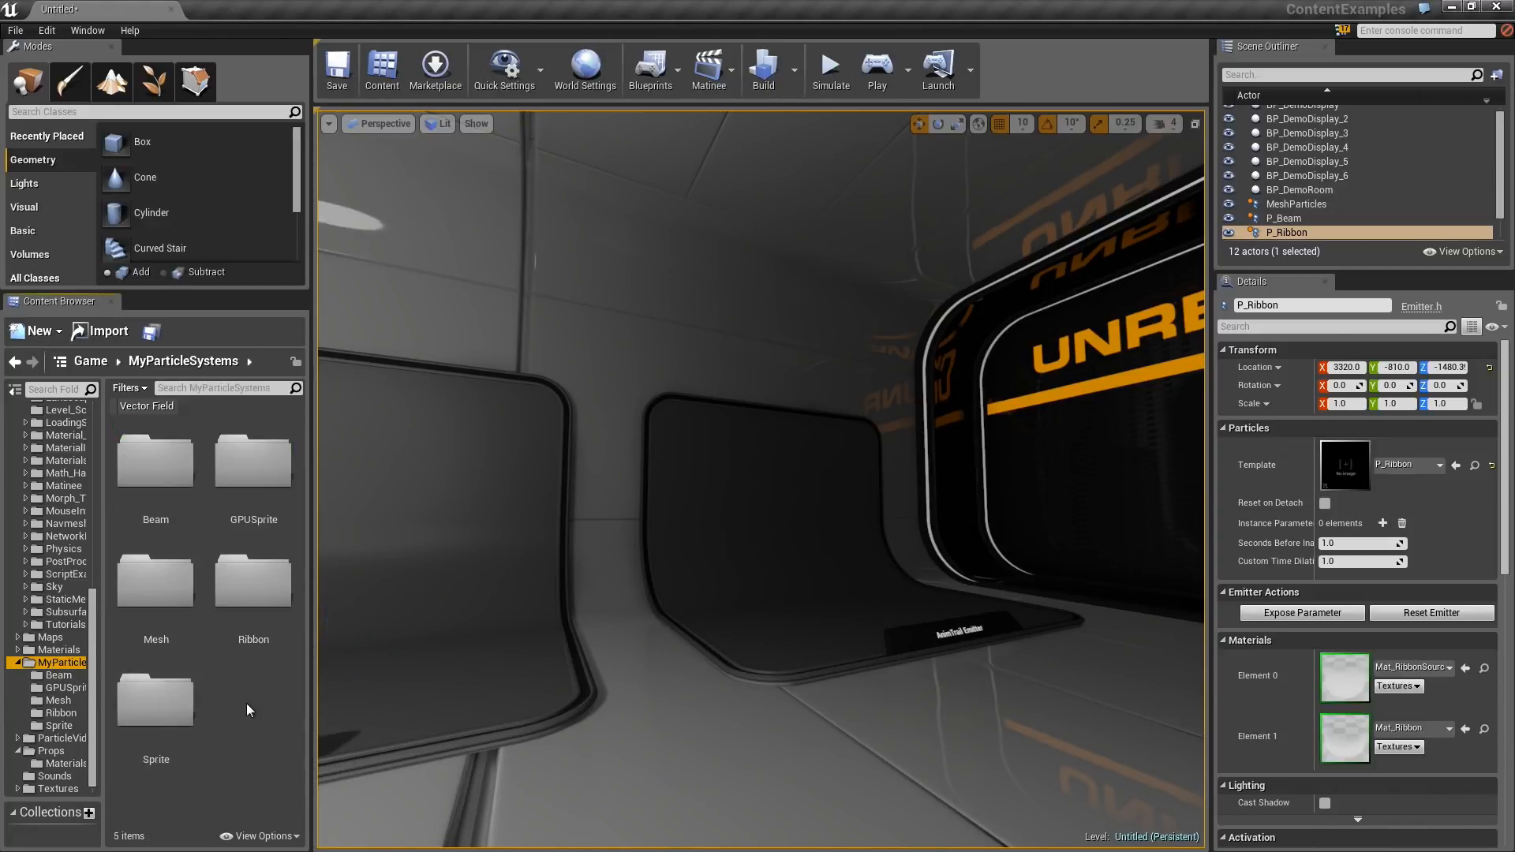
pyautogui.click(53, 334)
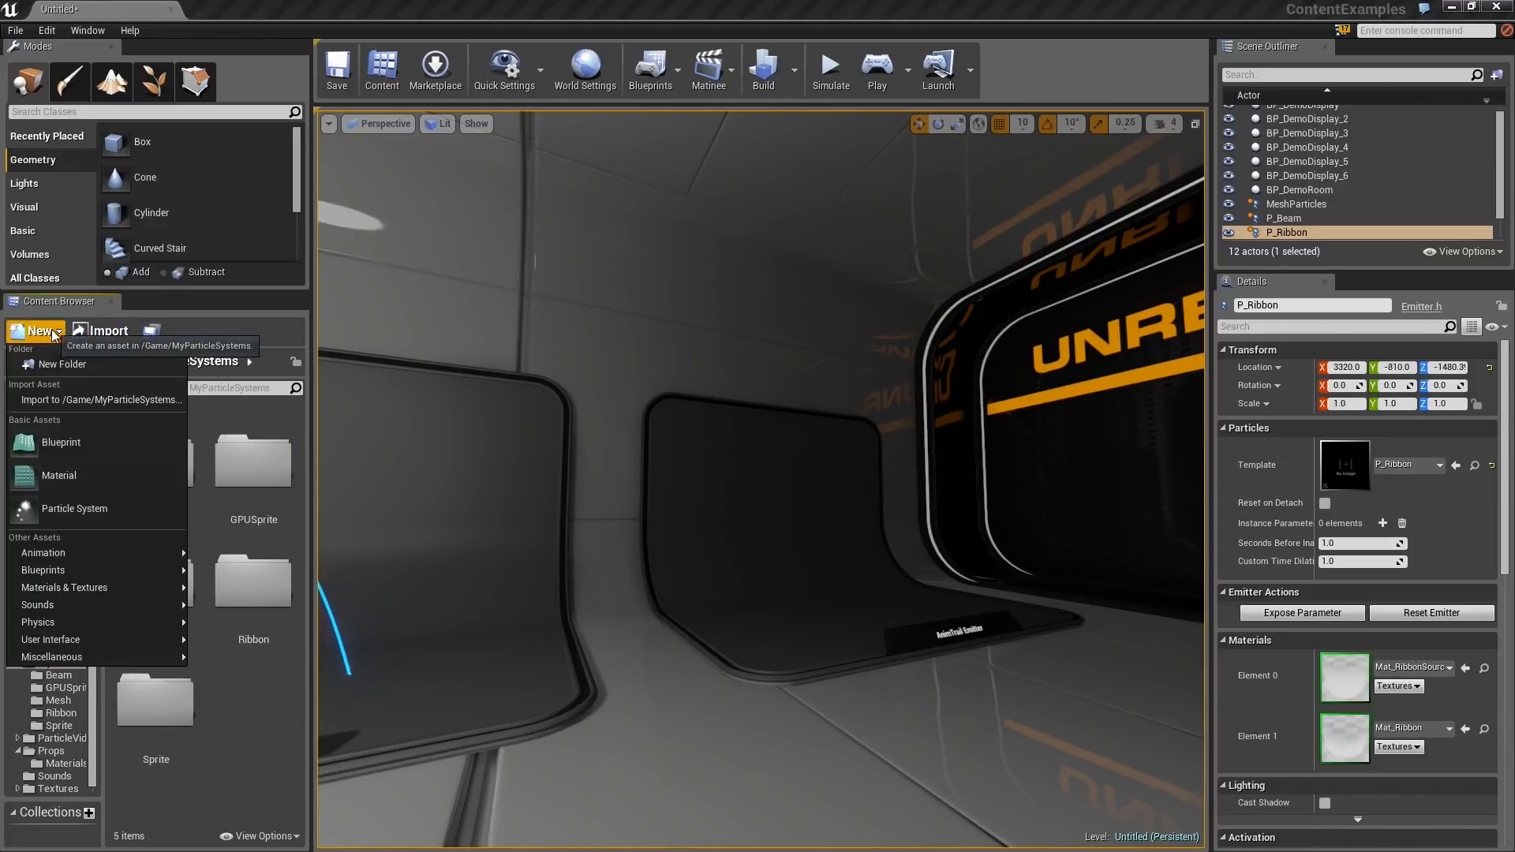
pyautogui.click(57, 371)
pyautogui.write('A')
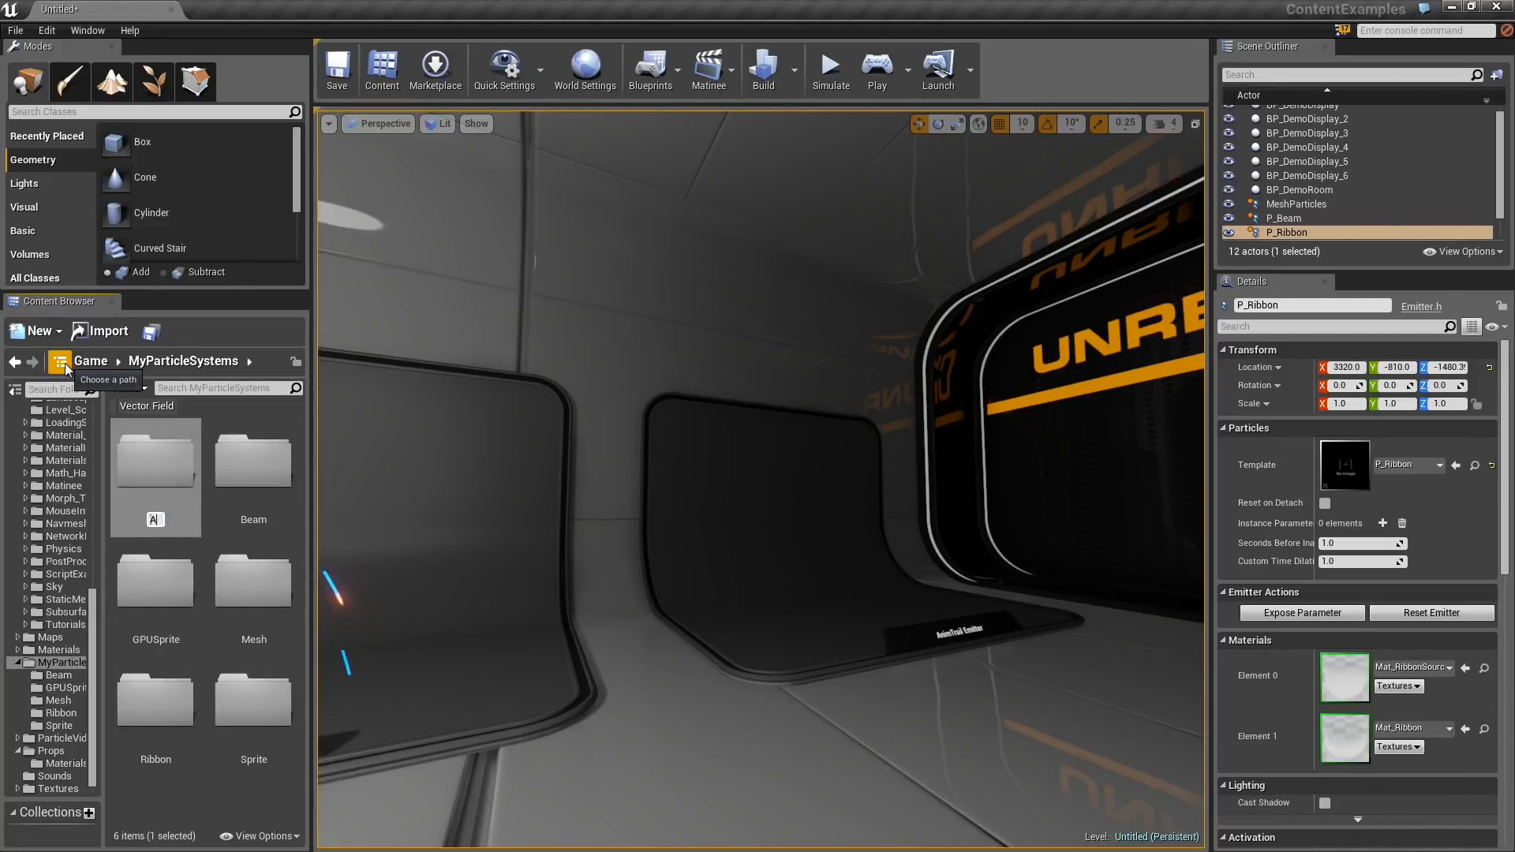
pyautogui.write('nimTrails')
pyautogui.press('Return')
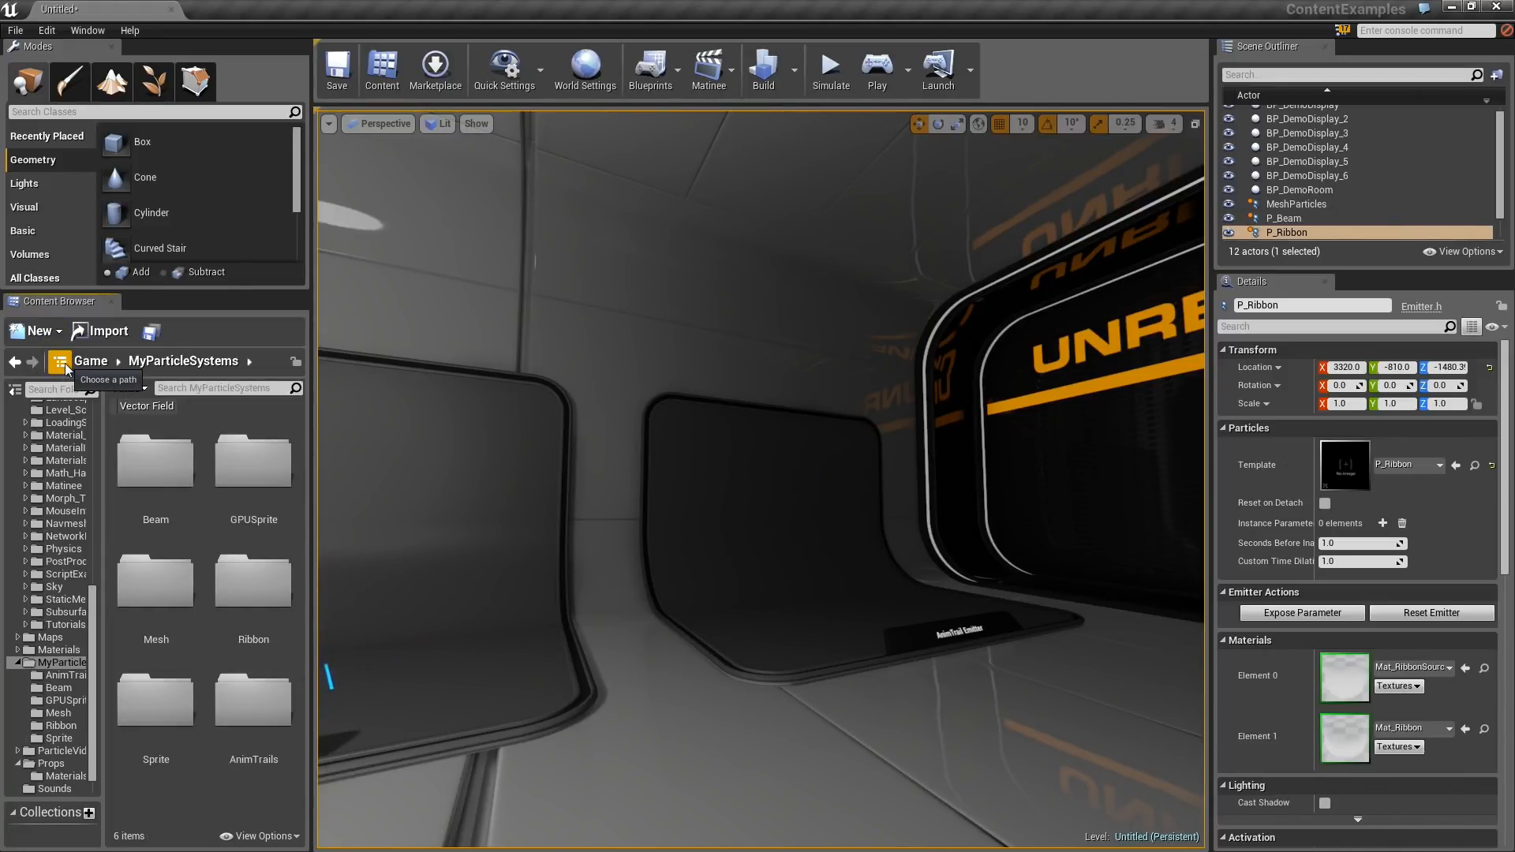
pyautogui.doubleClick(253, 704)
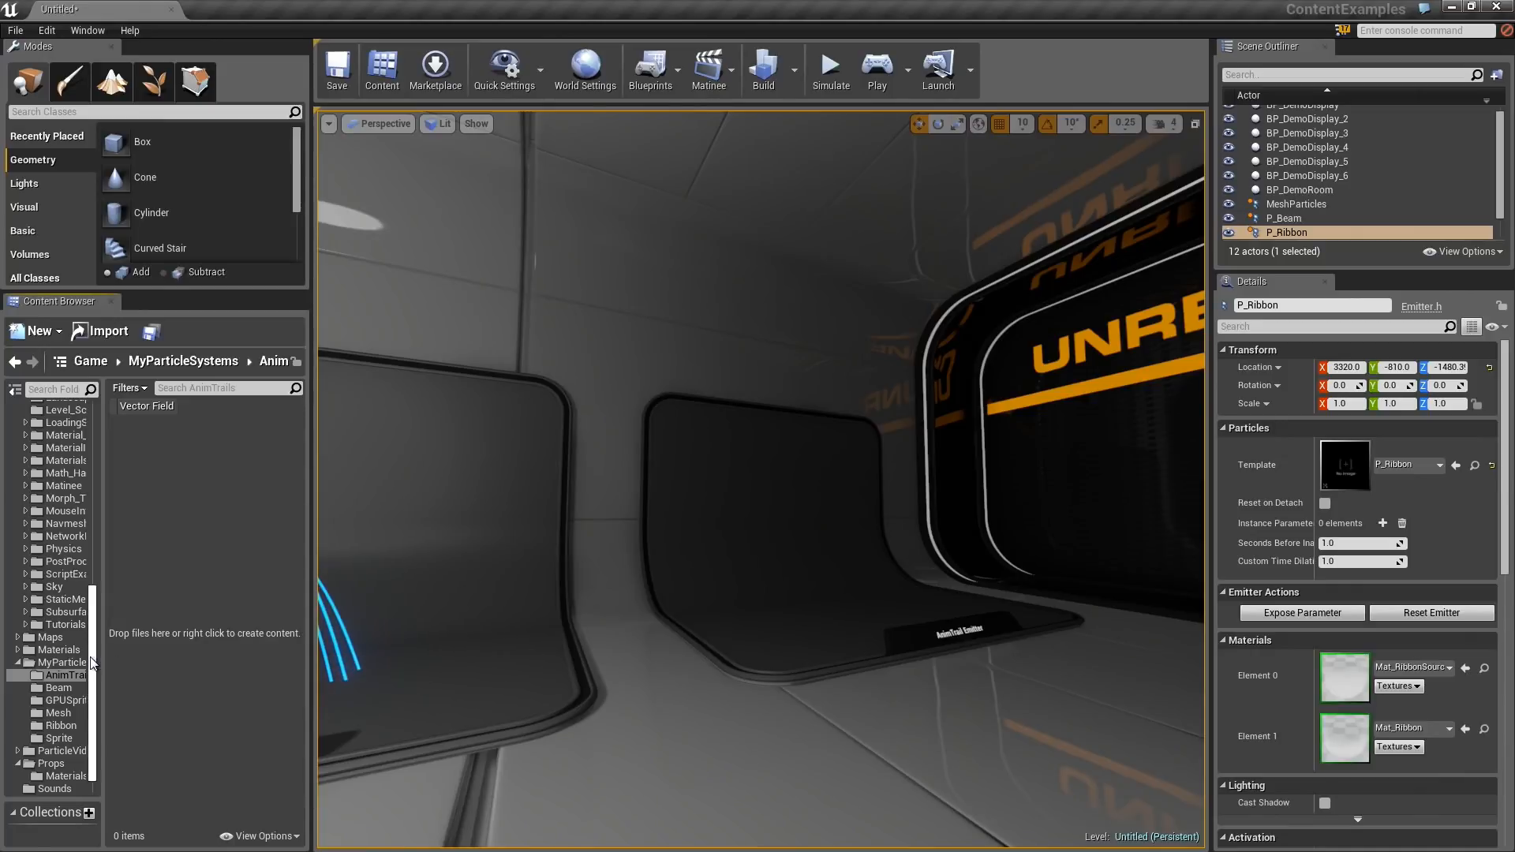
# Search the Game folder for "jumping jac" and copy the ExampleContent JumpingJacks animation sequence into the AnimTrails folder.
pyautogui.moveTo(90, 662); pyautogui.dragTo(89, 450)
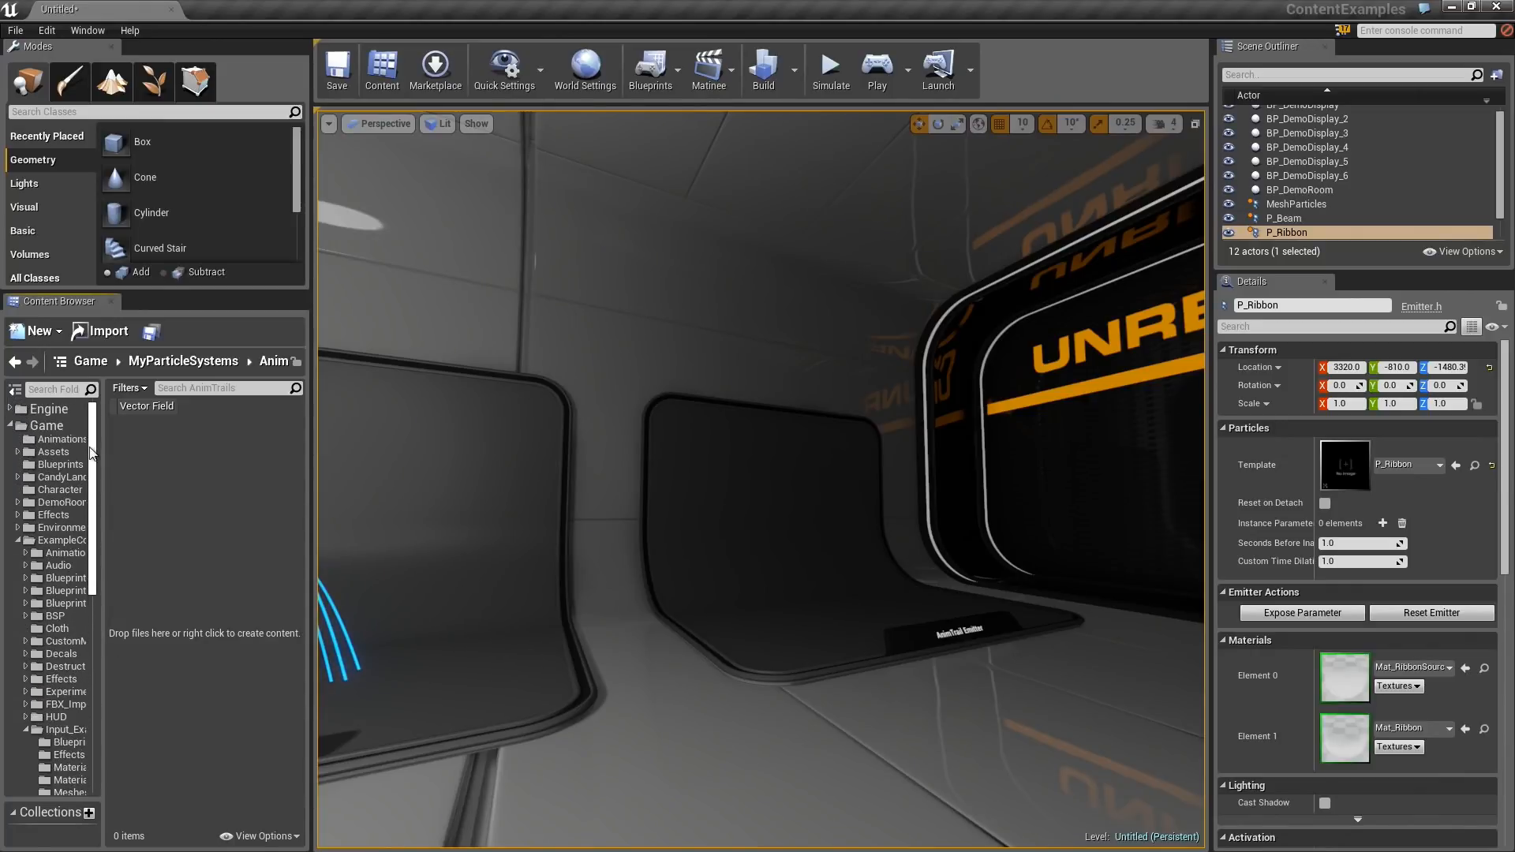
pyautogui.click(50, 427)
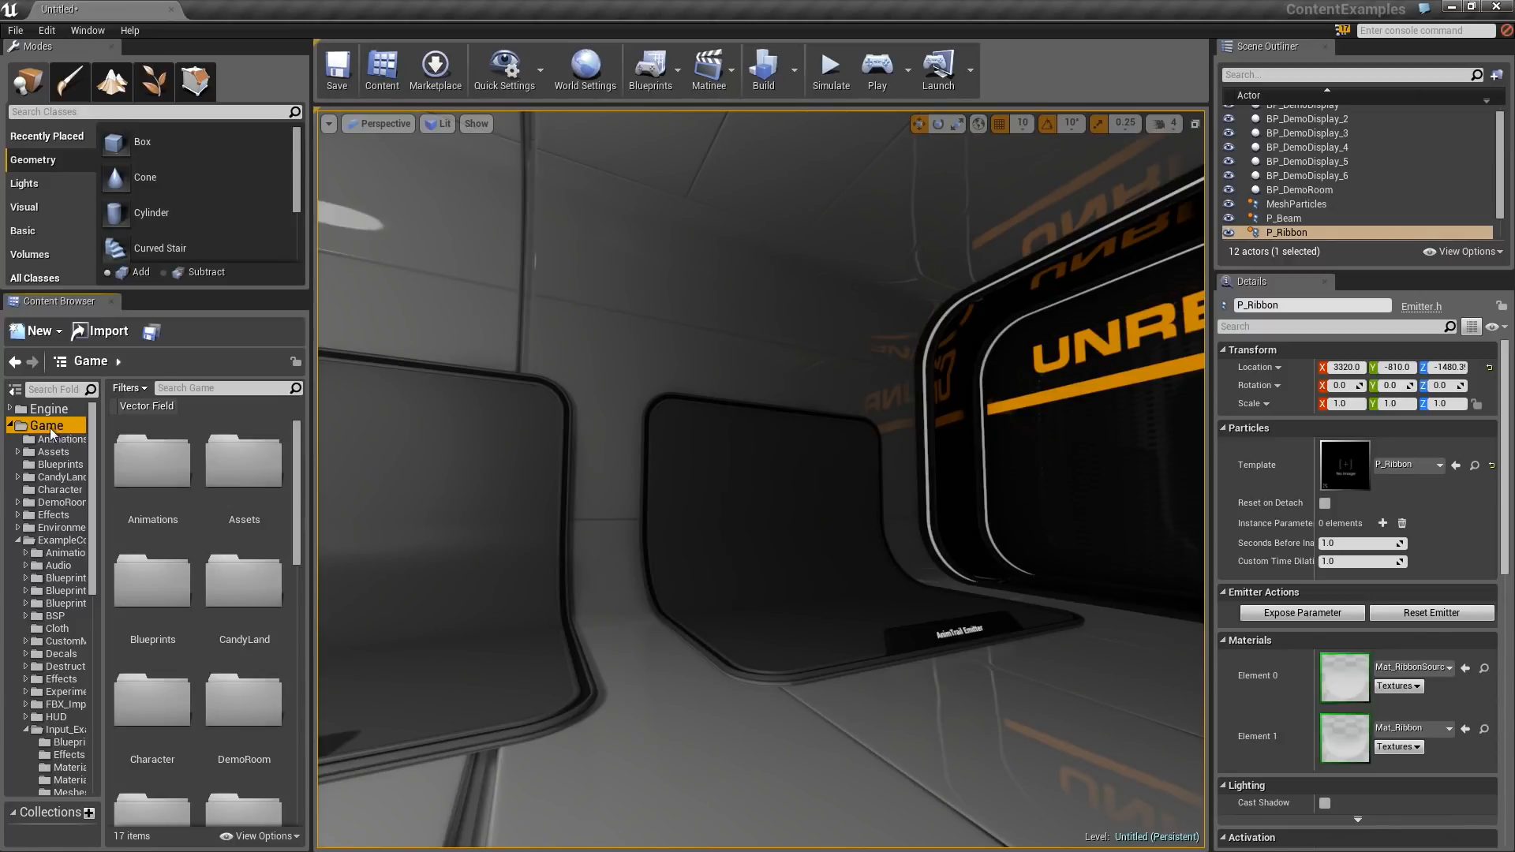
pyautogui.click(221, 387)
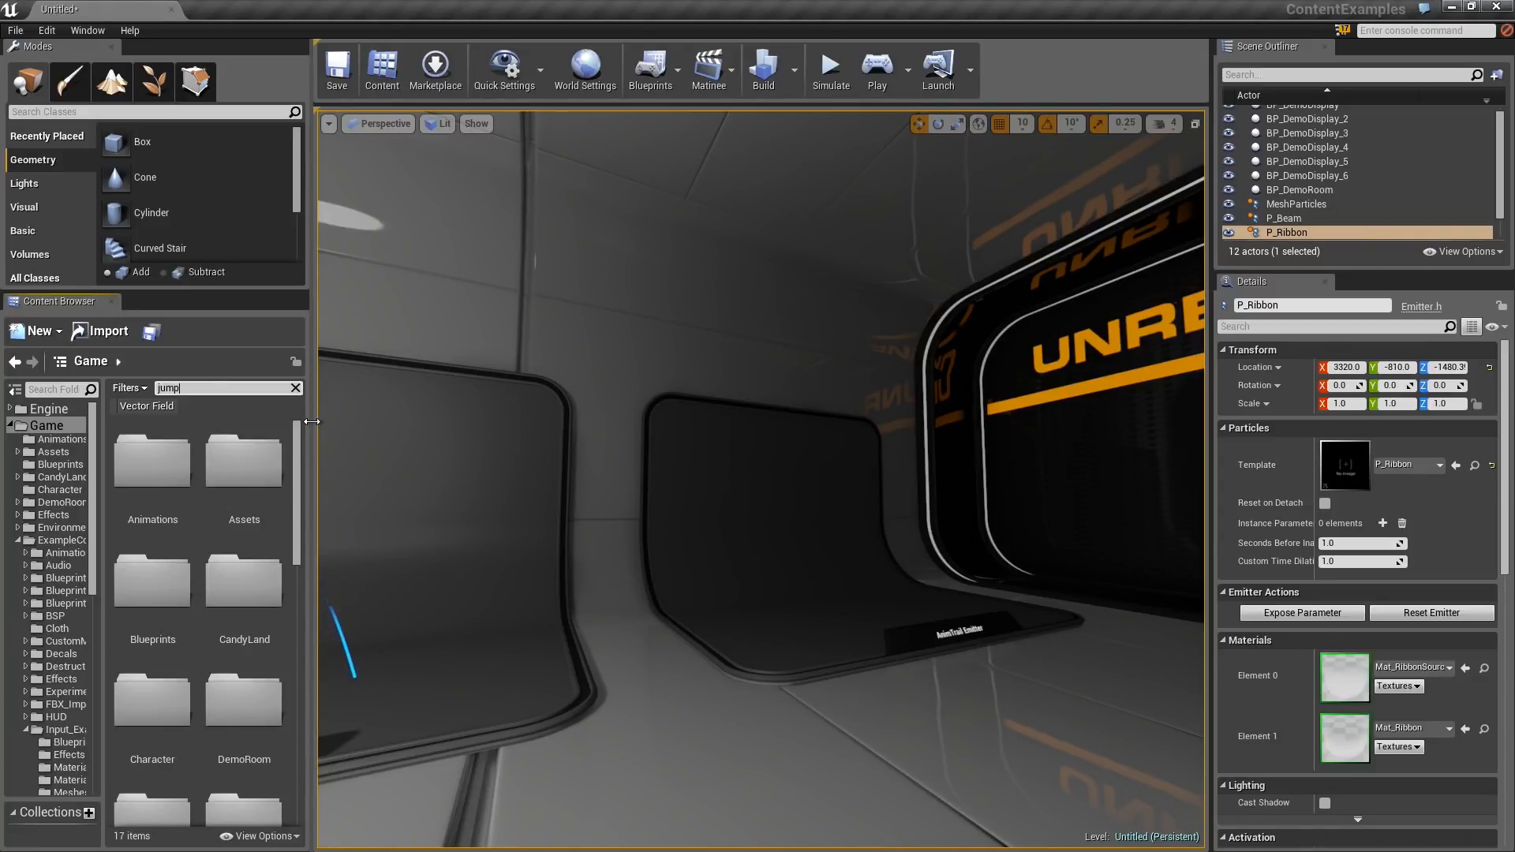
pyautogui.write('jumping jac')
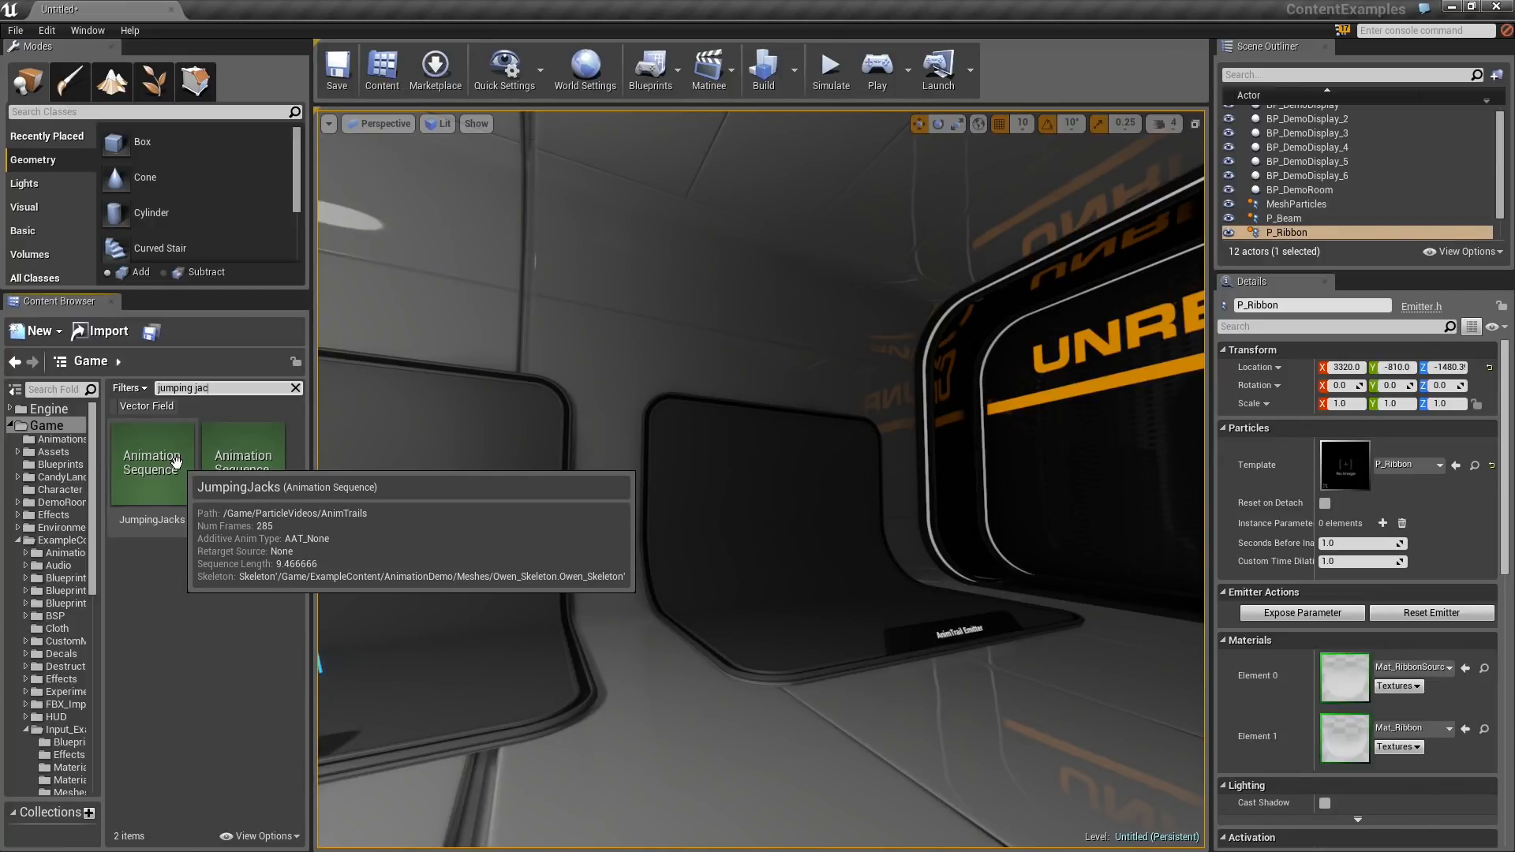
pyautogui.scroll(-10, 79, 710)
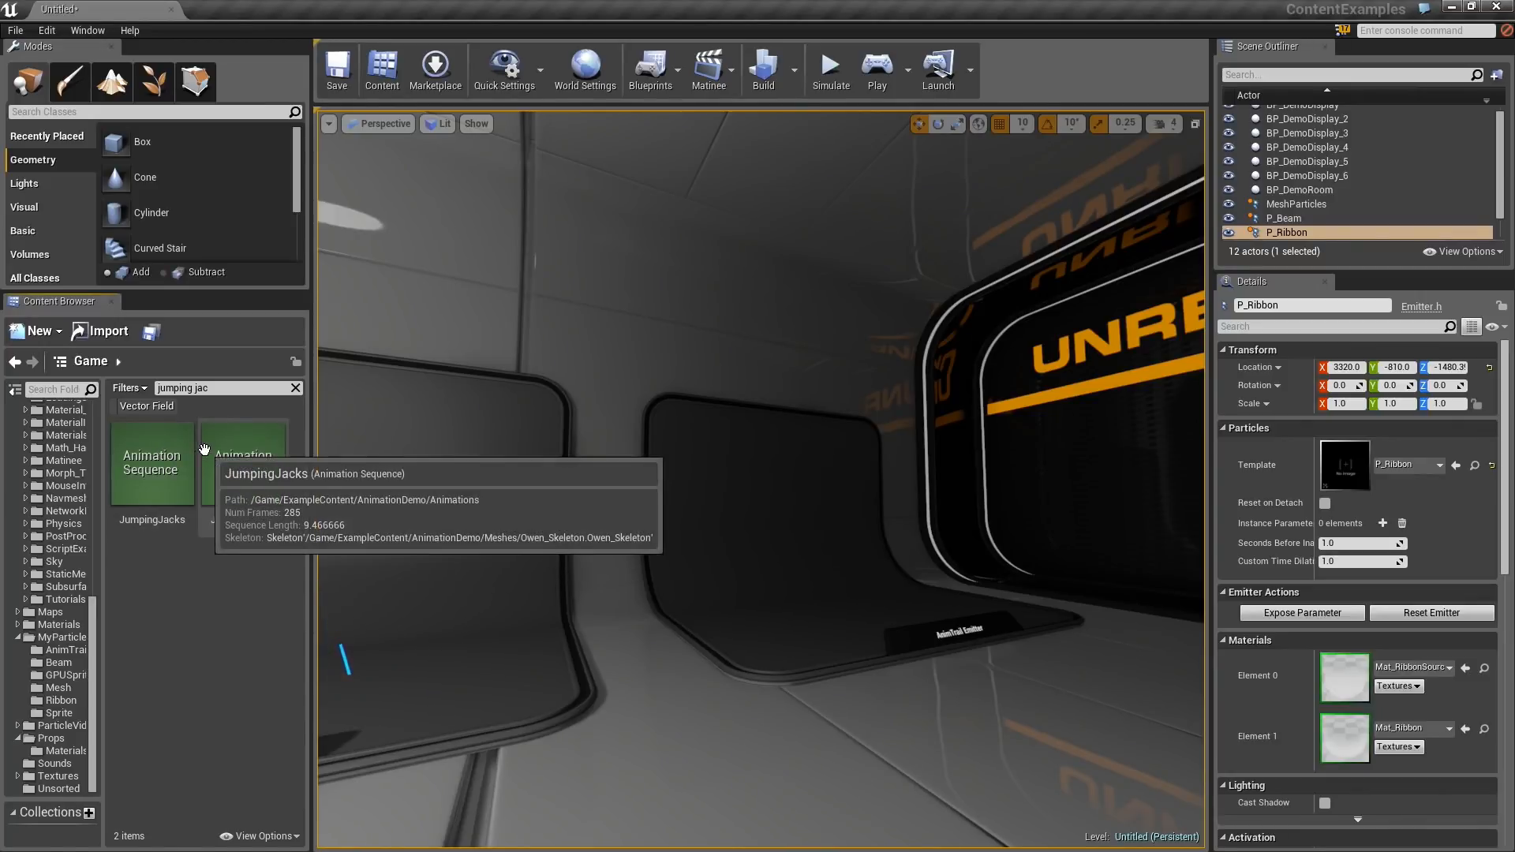
pyautogui.moveTo(215, 459); pyautogui.dragTo(70, 652)
pyautogui.click(98, 673)
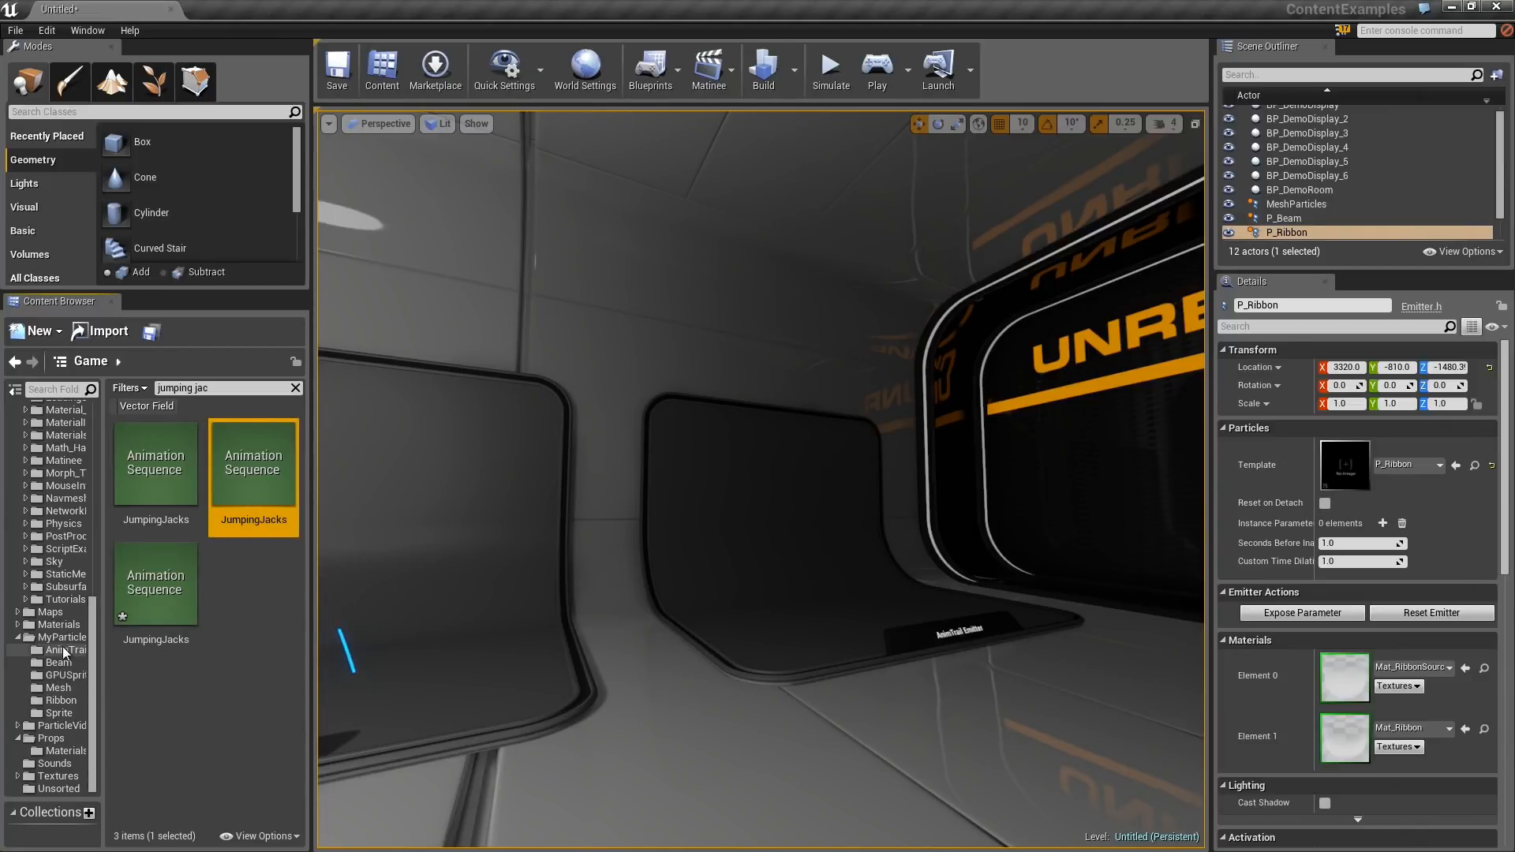
pyautogui.click(64, 648)
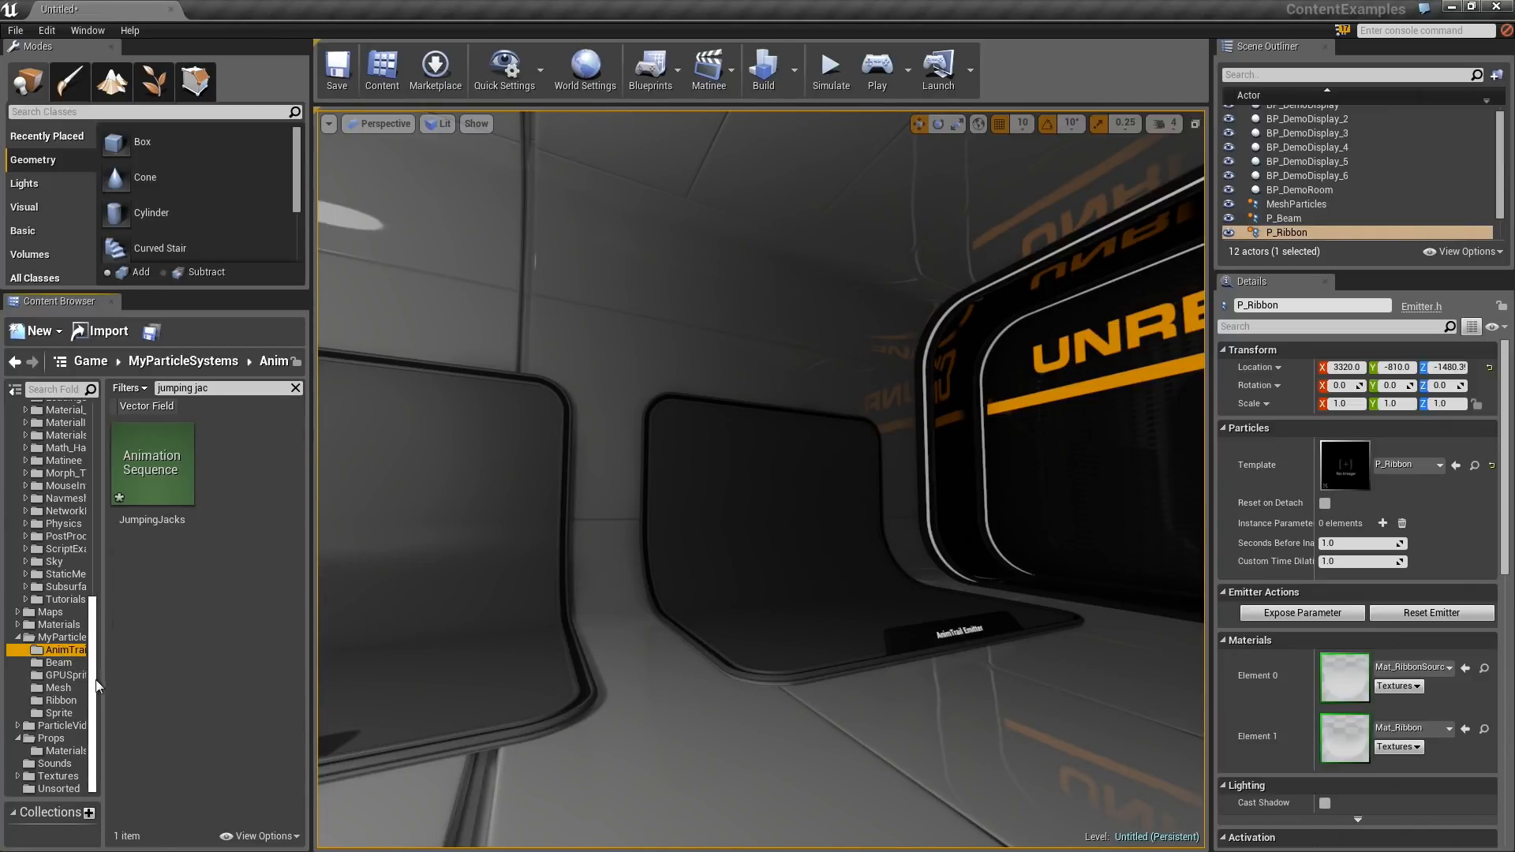
pyautogui.click(297, 385)
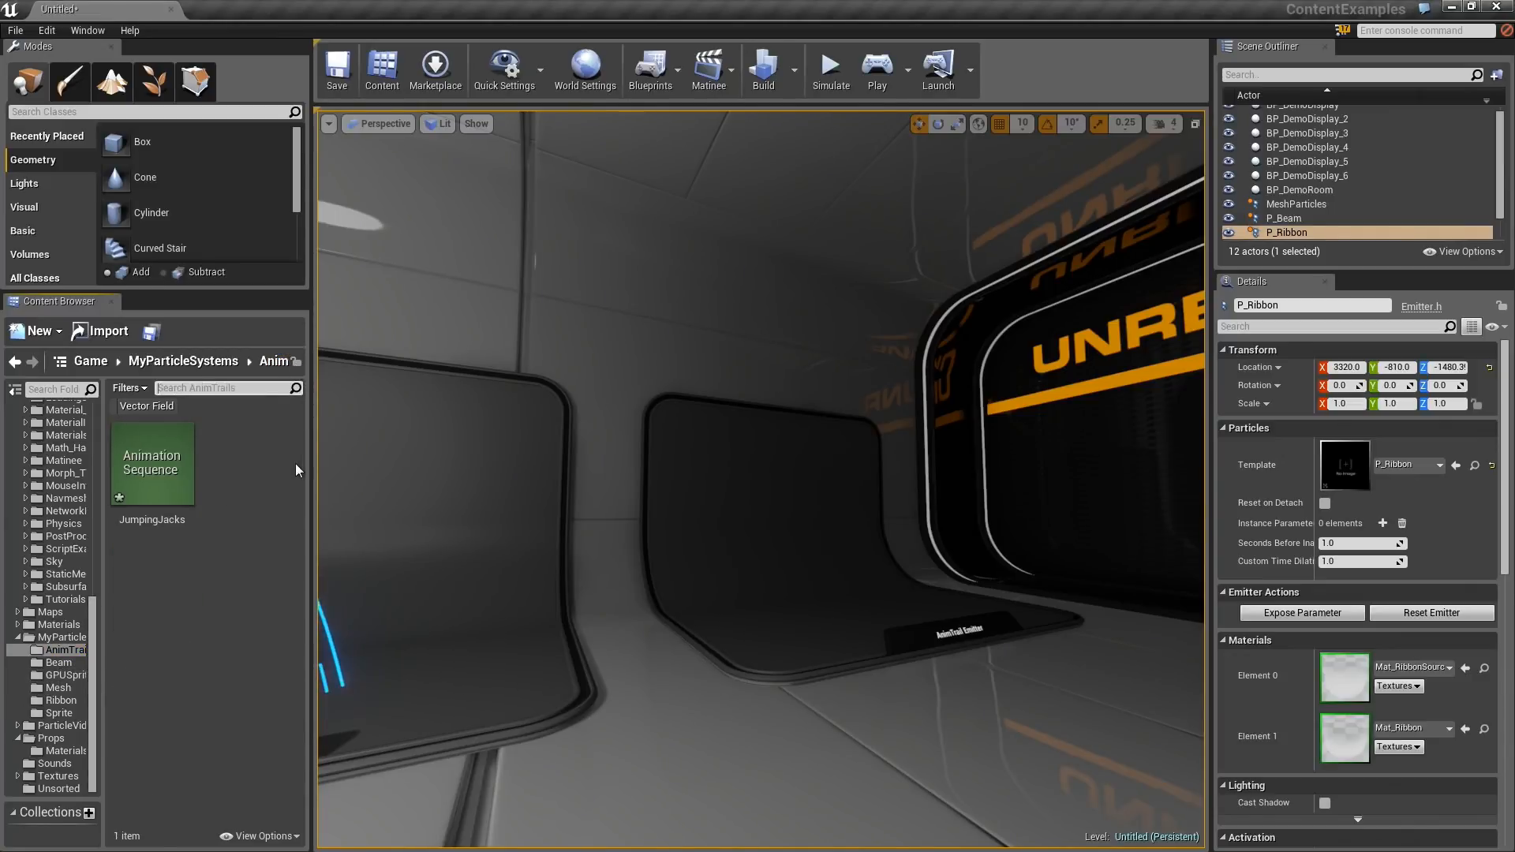
# Preview the copied JumpingJacks animation in a maximized animation editor with the mesh display info shown.
pyautogui.doubleClick(158, 454)
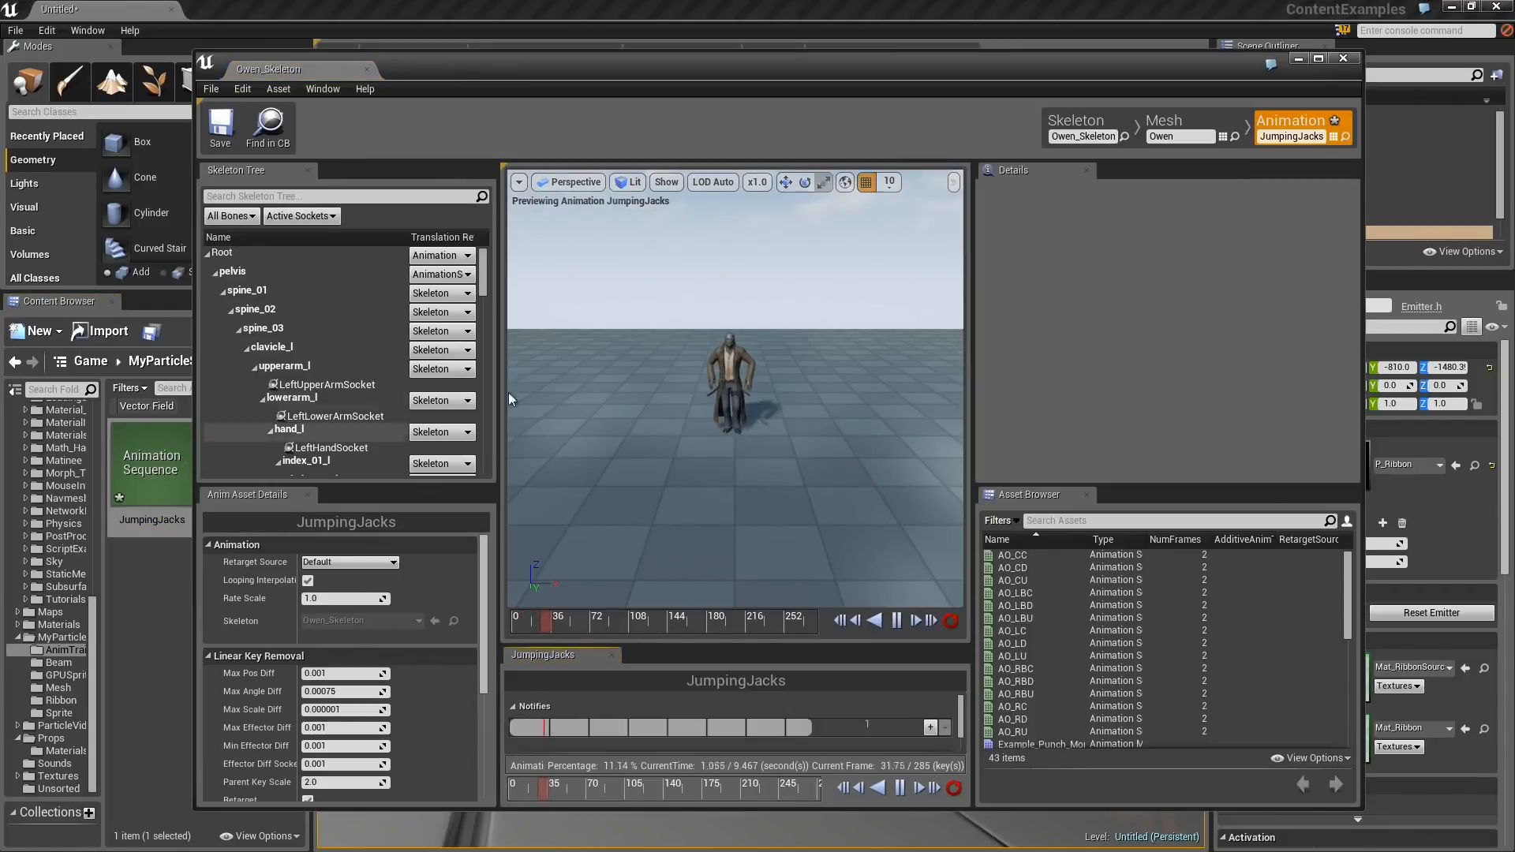
pyautogui.doubleClick(786, 74)
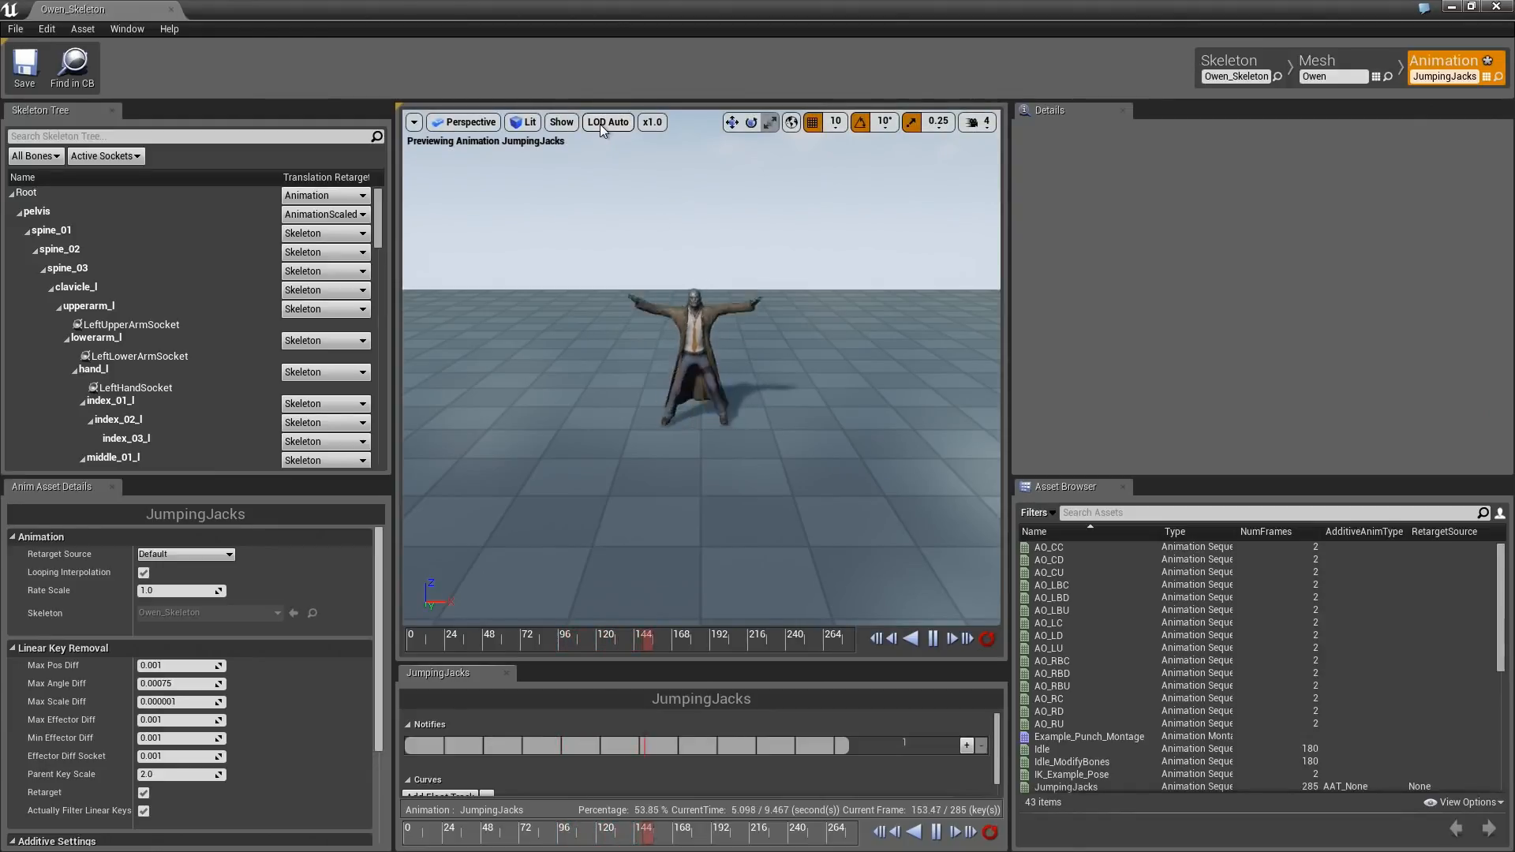
pyautogui.click(563, 123)
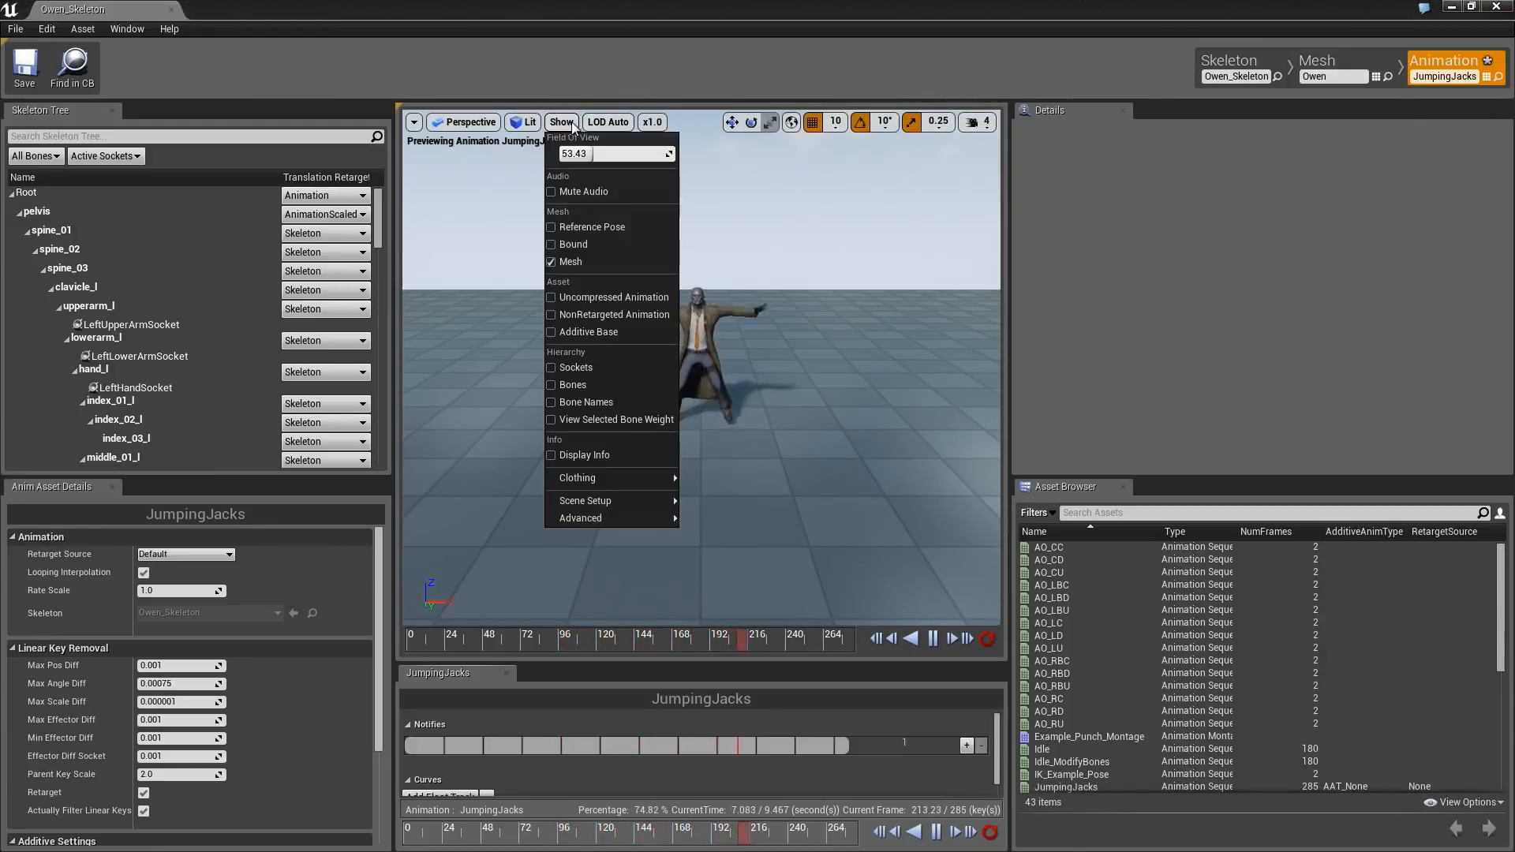
pyautogui.click(552, 455)
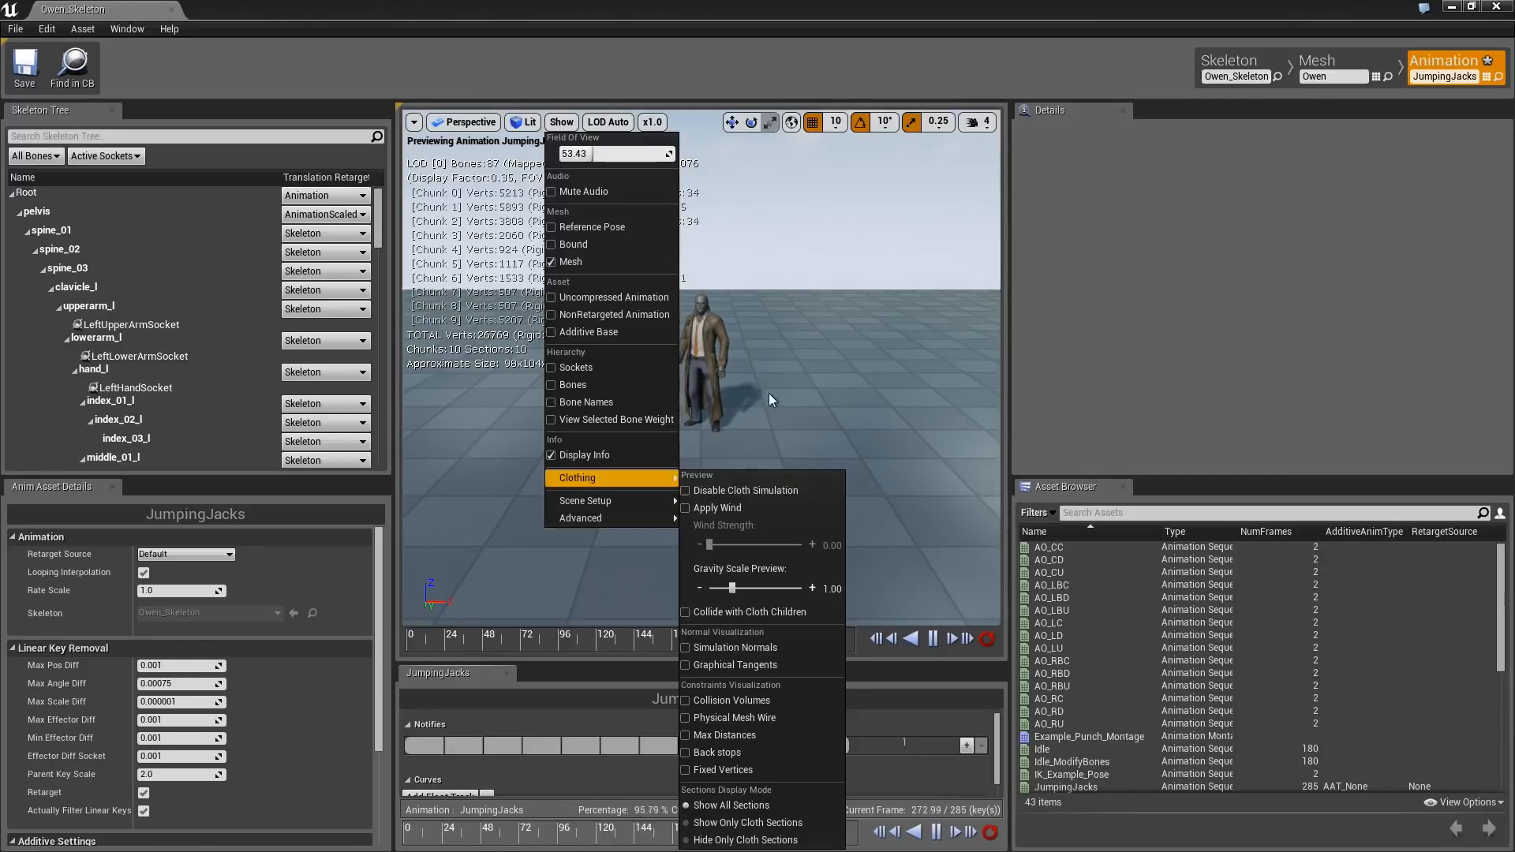
pyautogui.click(759, 415)
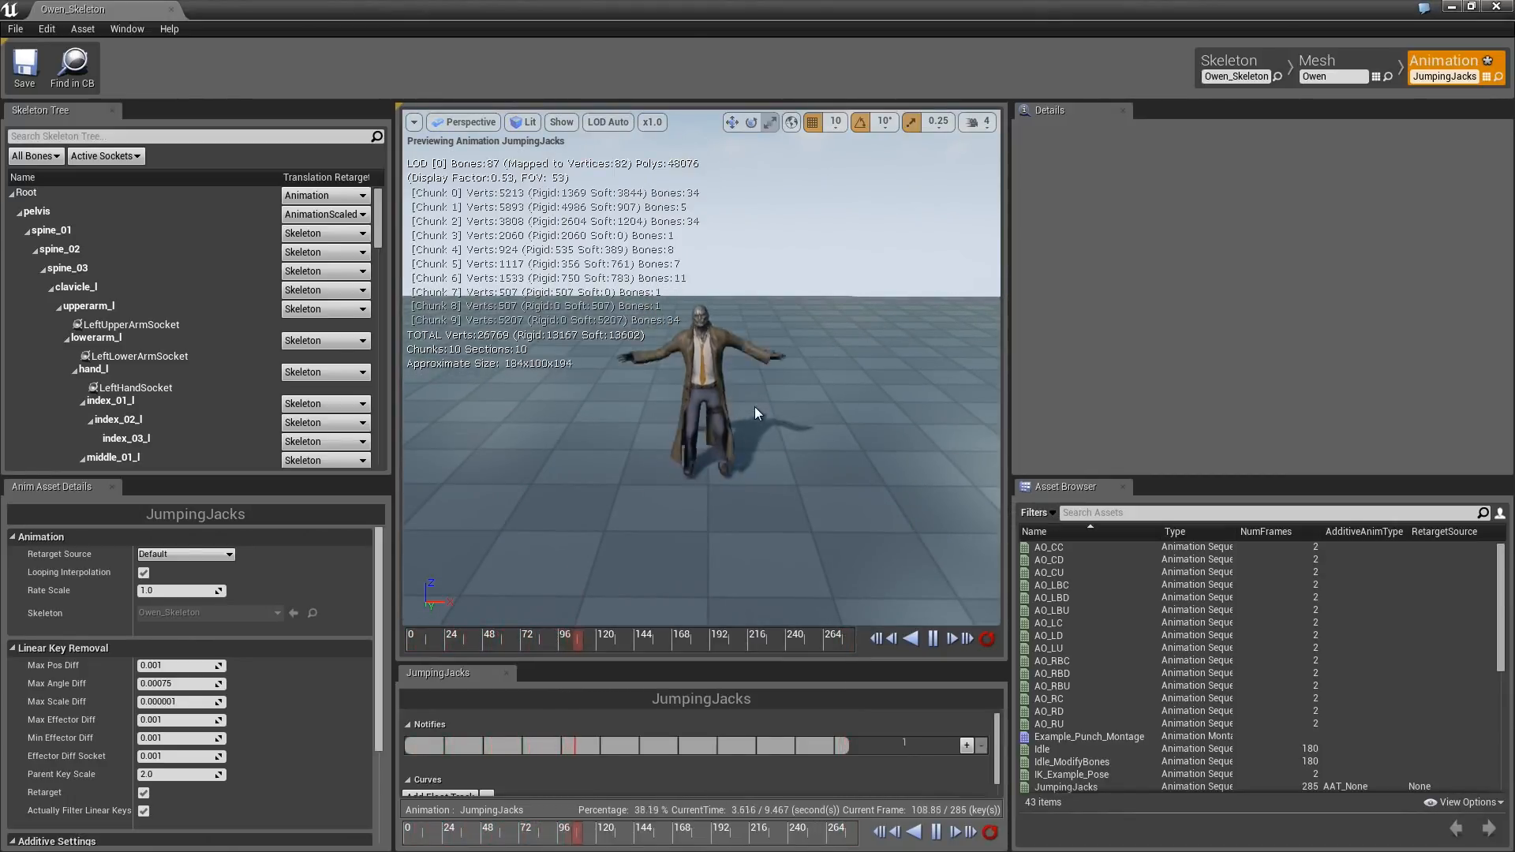
pyautogui.click(562, 122)
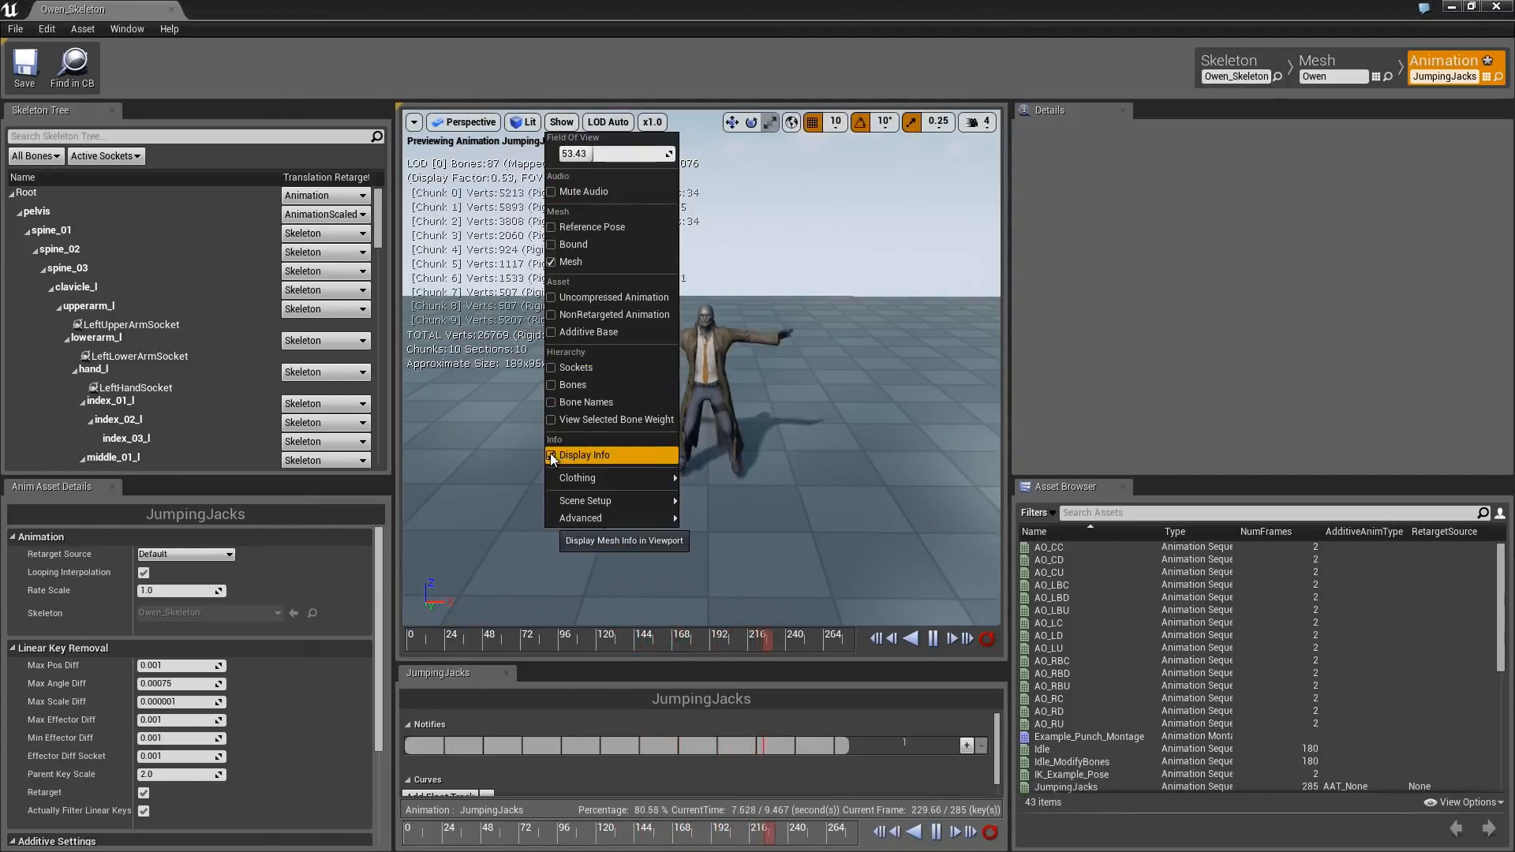
pyautogui.moveTo(680, 476)
pyautogui.click(779, 418)
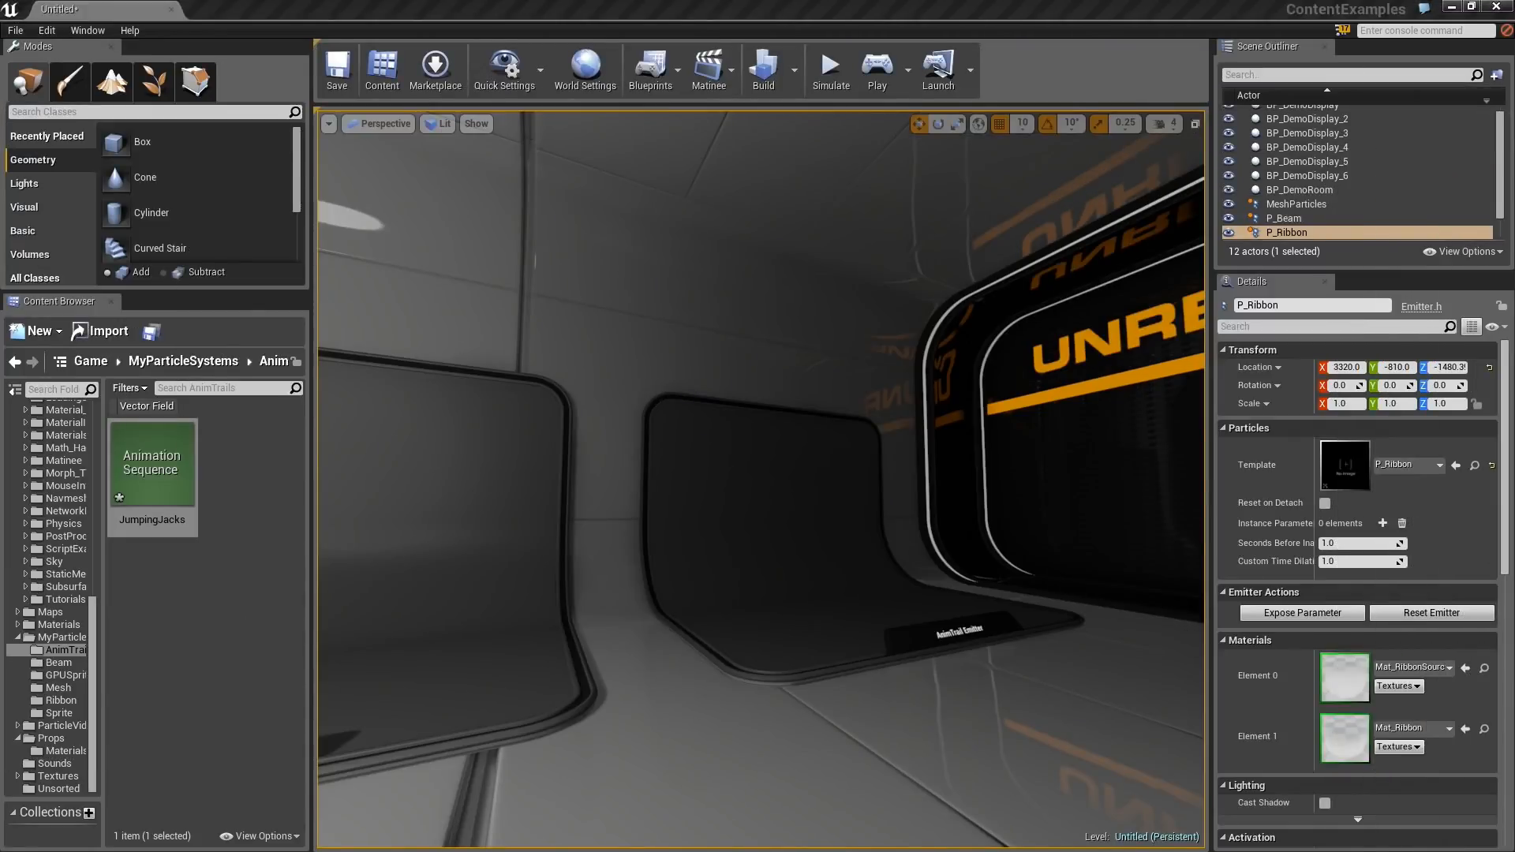
# Place the JumpingJacks animation in the level on the floor of the AnimTrail Emitter display.
pyautogui.moveTo(752, 613); pyautogui.dragTo(690, 632, button='right')
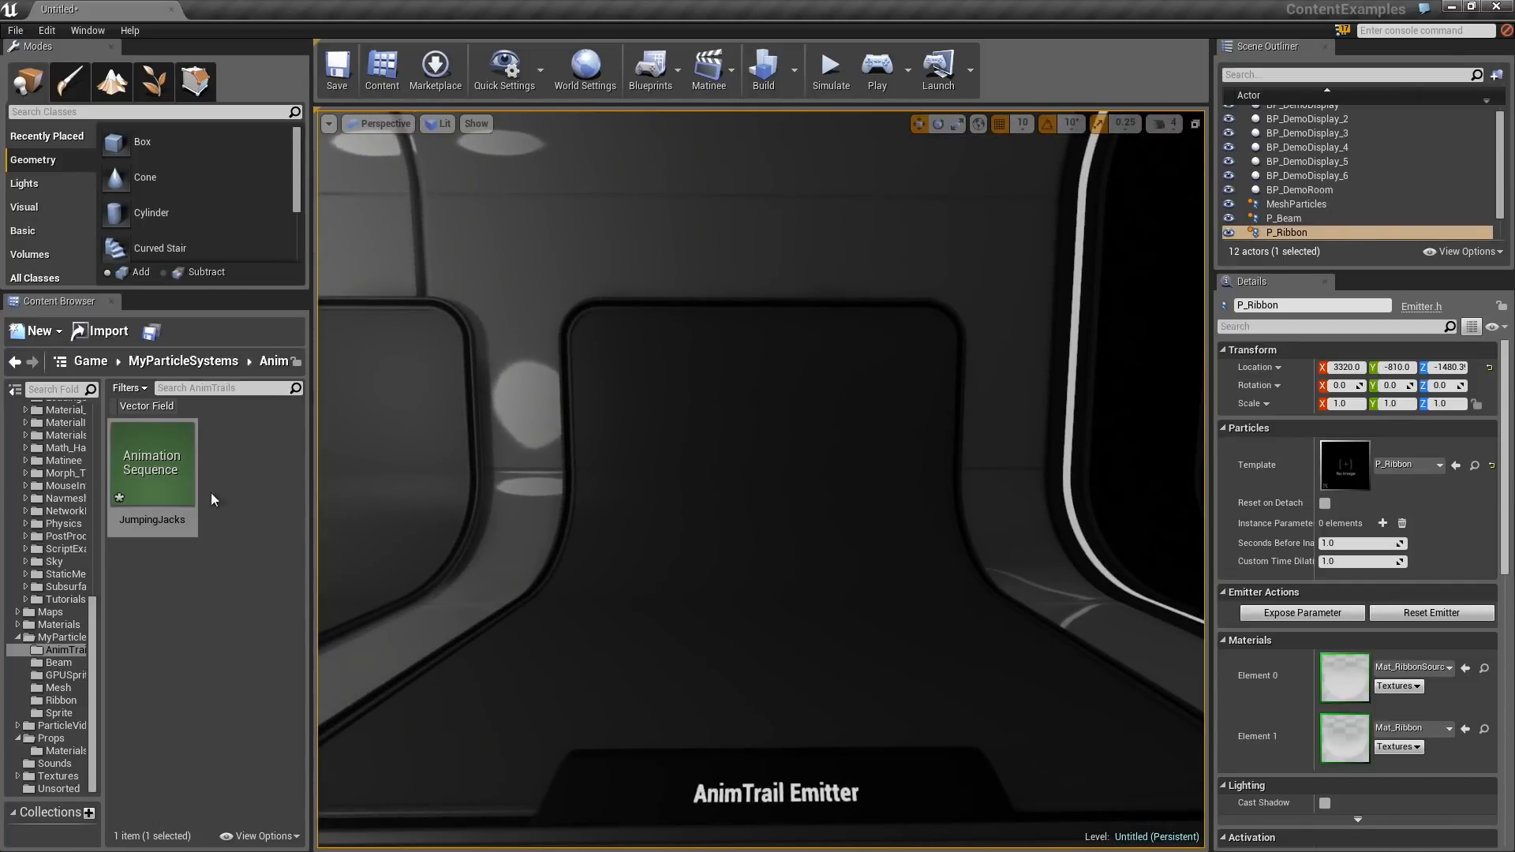
pyautogui.moveTo(164, 478); pyautogui.dragTo(757, 668)
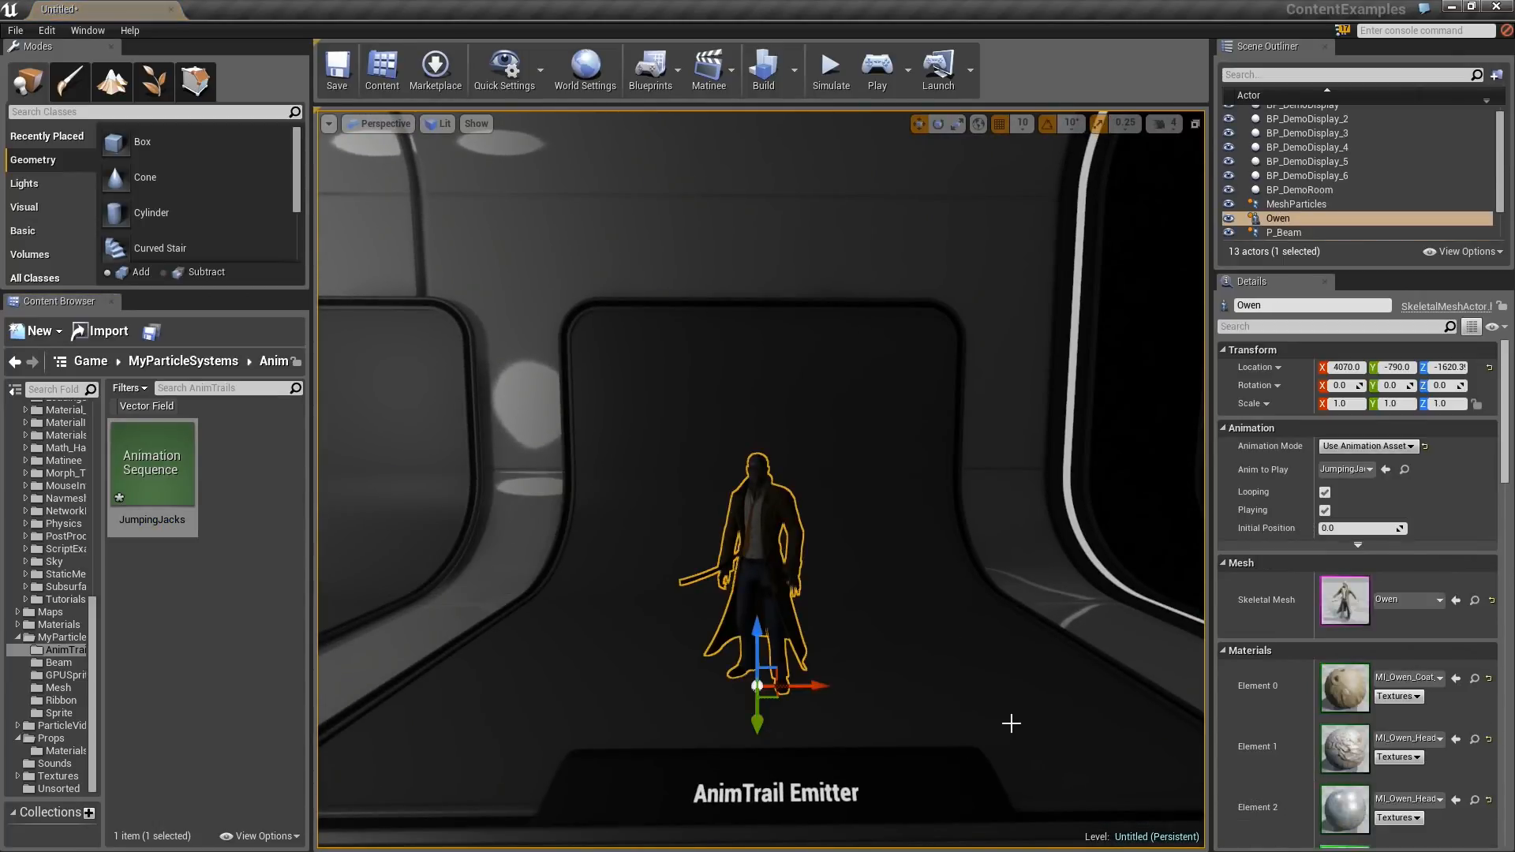
pyautogui.moveTo(890, 560)
pyautogui.mouseDown(button='right')
pyautogui.moveTo(922, 570)
pyautogui.moveTo(905, 559)
pyautogui.mouseUp(button='right')
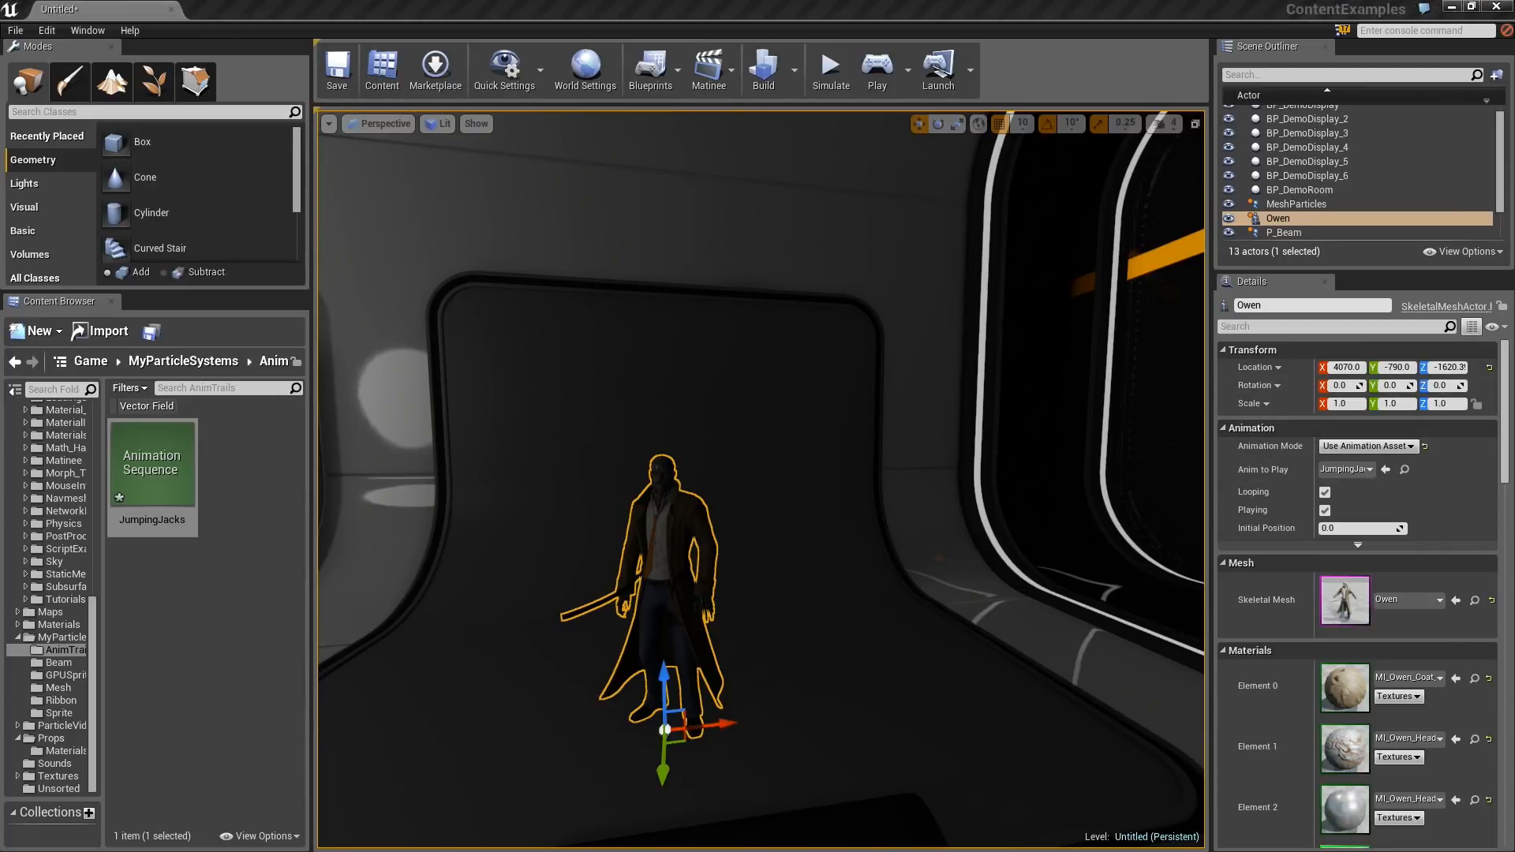
pyautogui.moveTo(1514, 122); pyautogui.dragTo(1168, 67)
pyautogui.click(1394, 63)
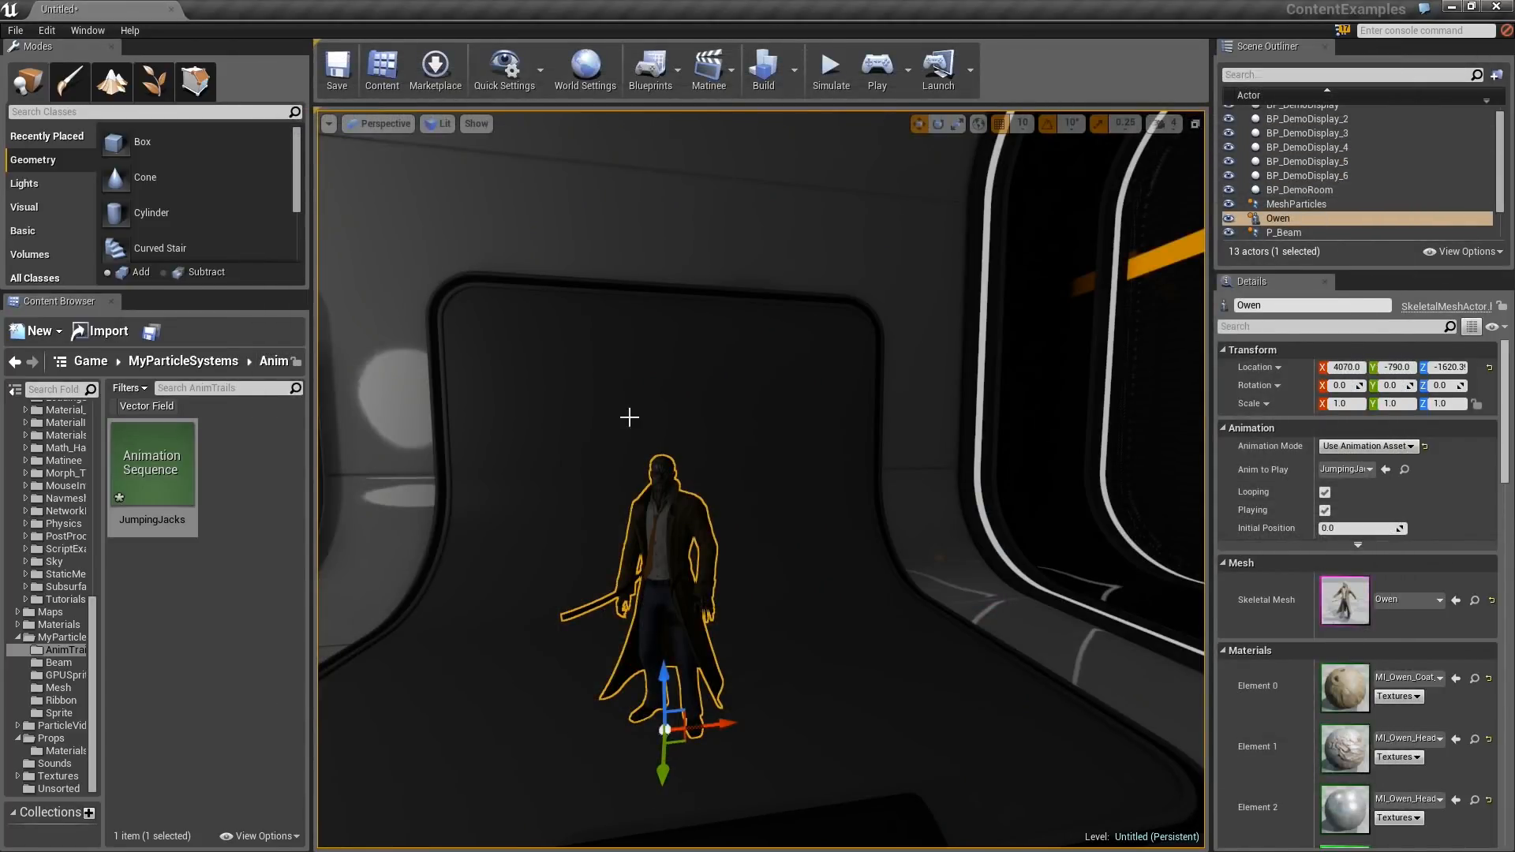
# Create a material named Mat_AnimTrails in the AnimTrails folder.
pyautogui.rightClick(226, 482)
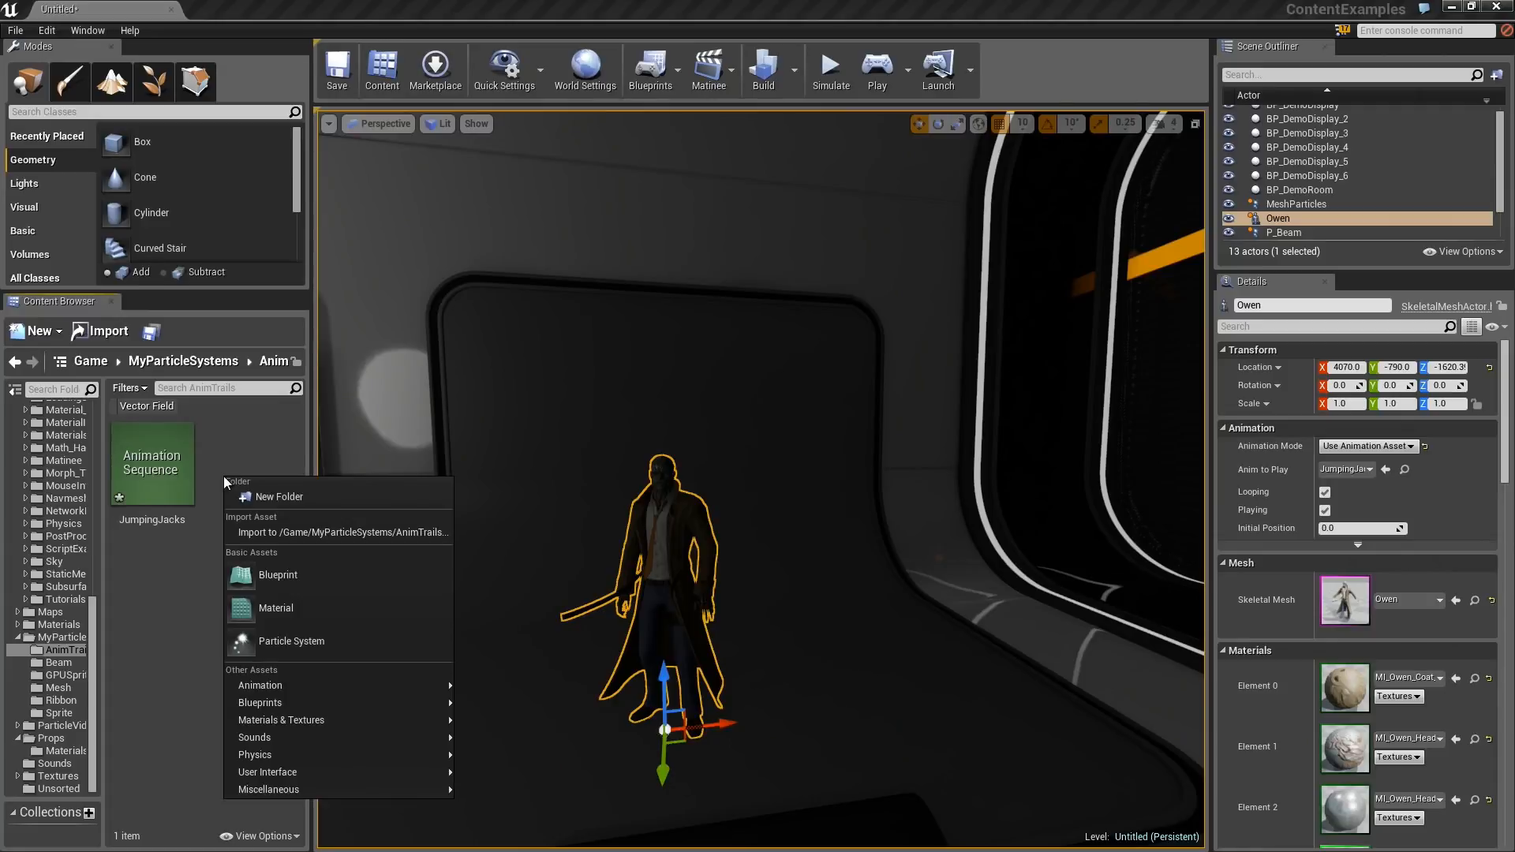
pyautogui.click(251, 607)
pyautogui.write('M')
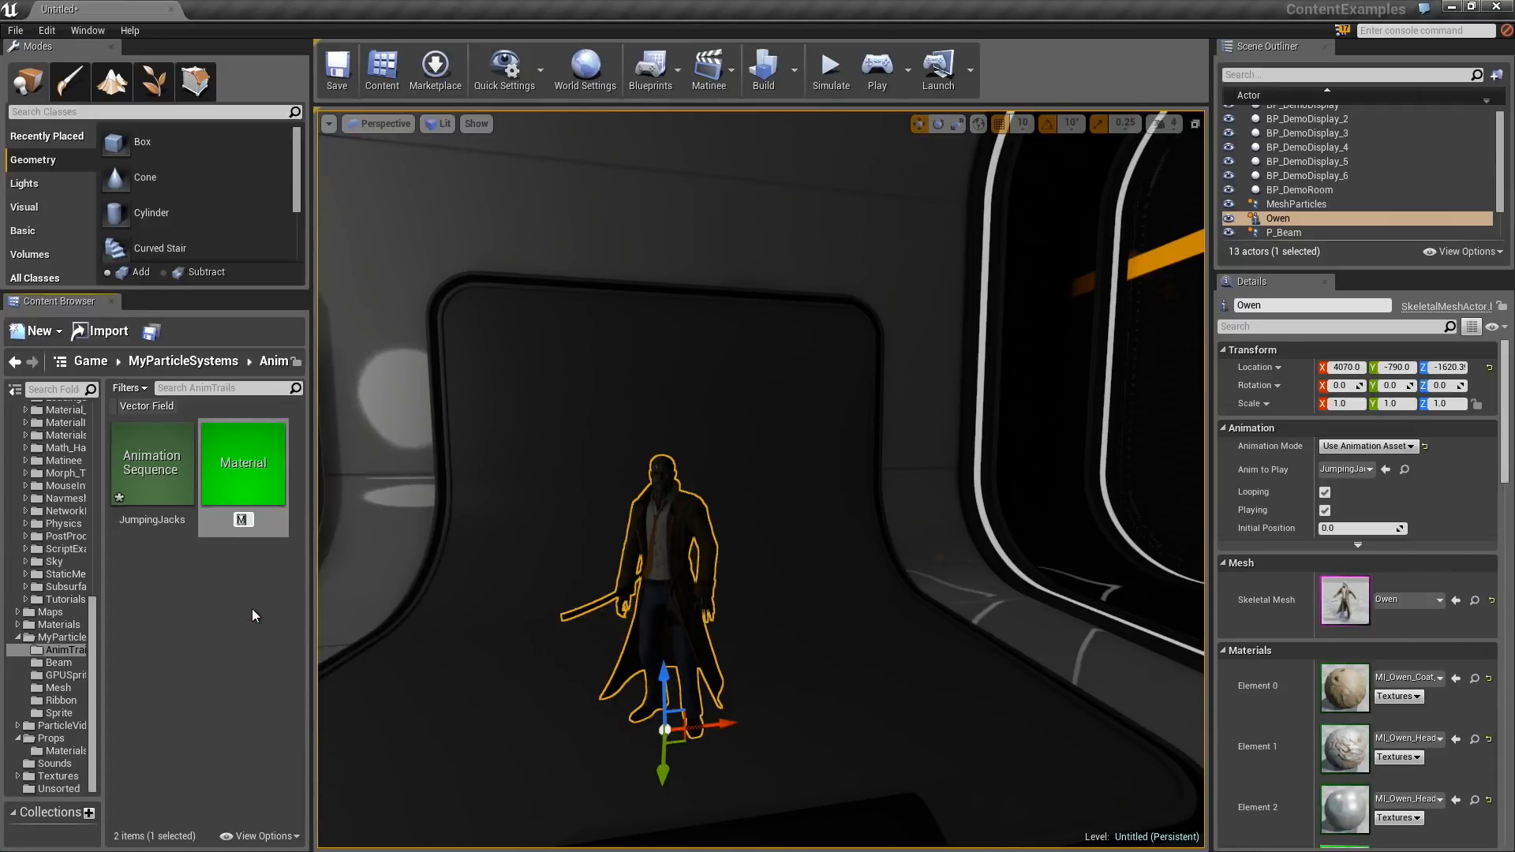
pyautogui.write('at_AnimTrails')
pyautogui.press('Return')
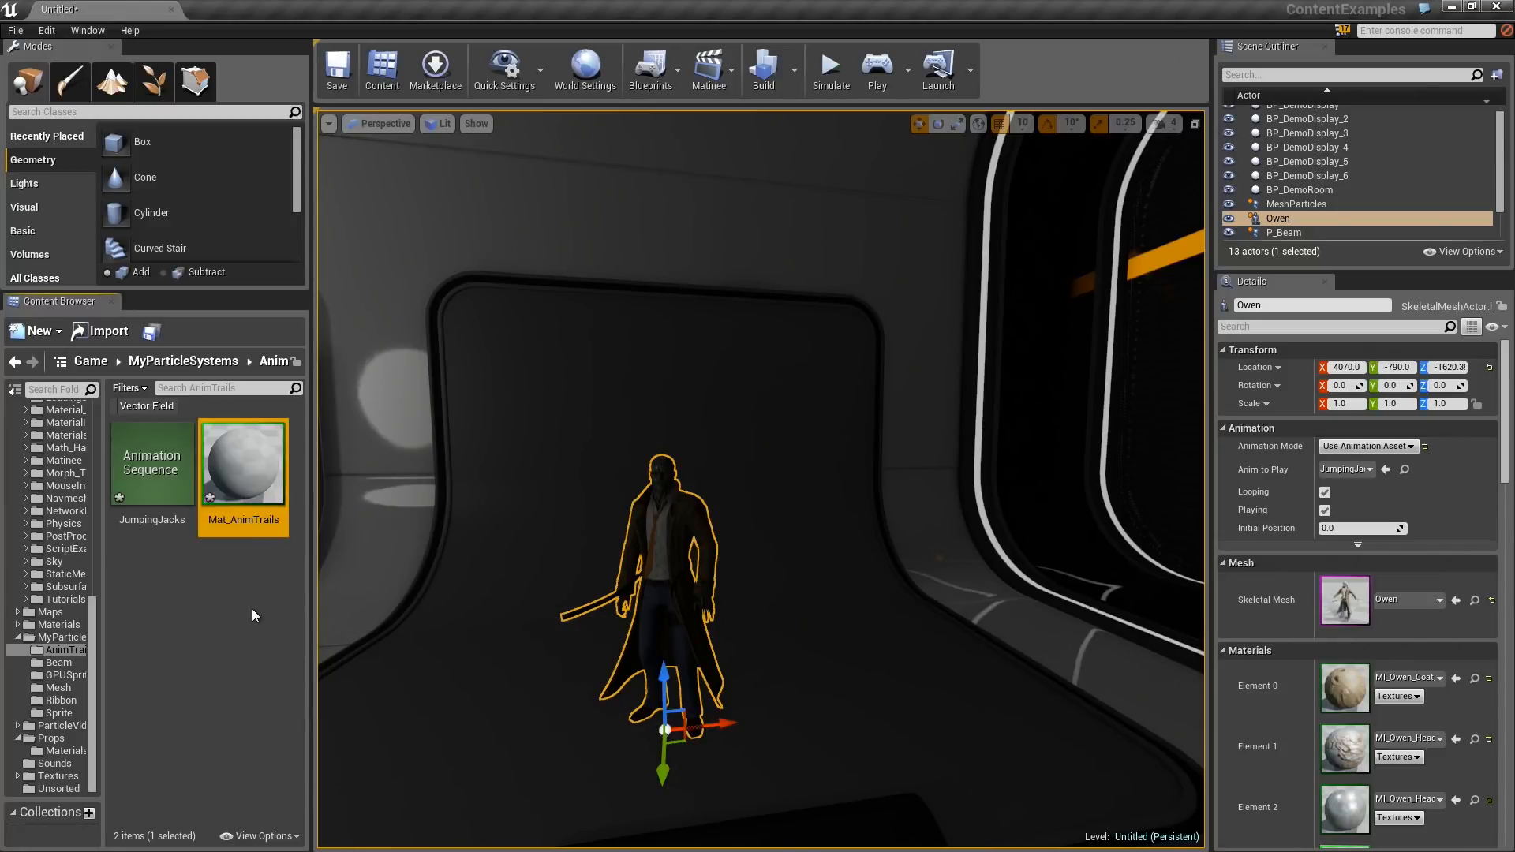
# Open Mat_AnimTrails for editing and add a TextureCoordinate node to the graph's empty area beside the material node.
pyautogui.doubleClick(252, 462)
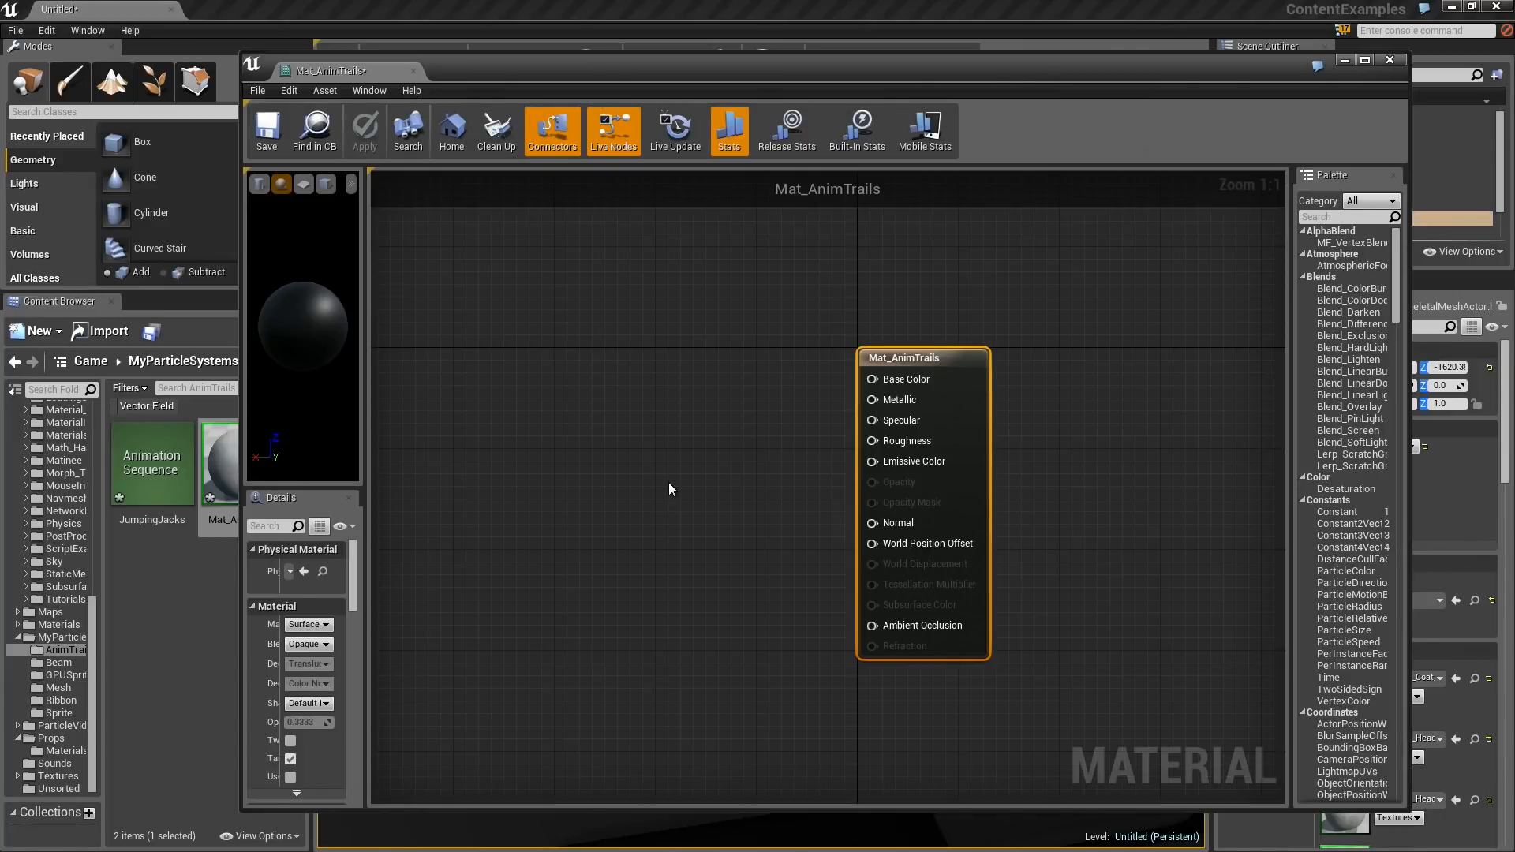
pyautogui.moveTo(486, 433); pyautogui.dragTo(586, 486, button='right')
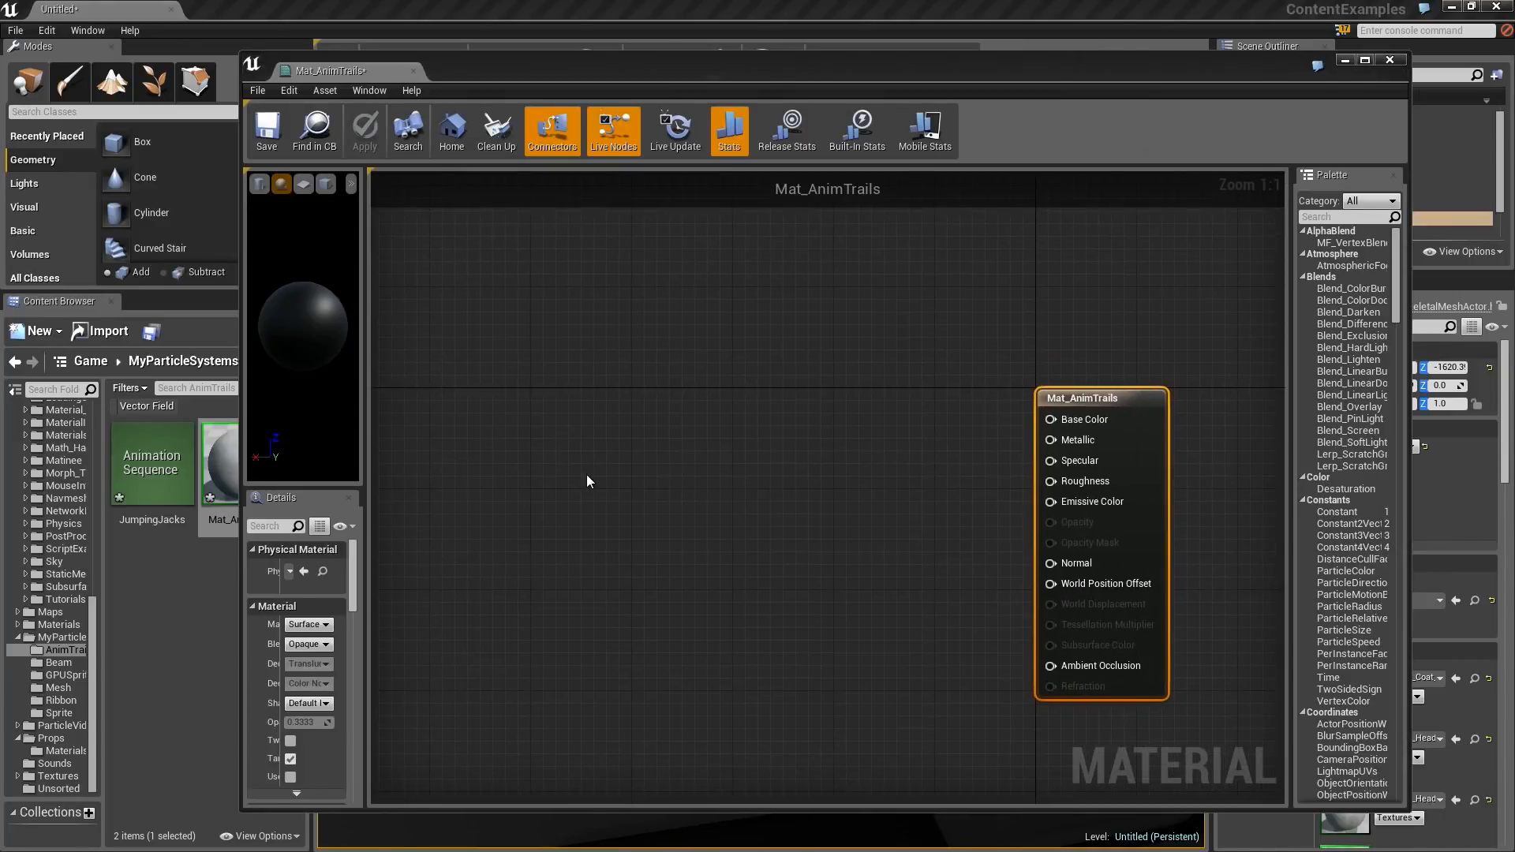
pyautogui.rightClick(587, 480)
pyautogui.write('texture')
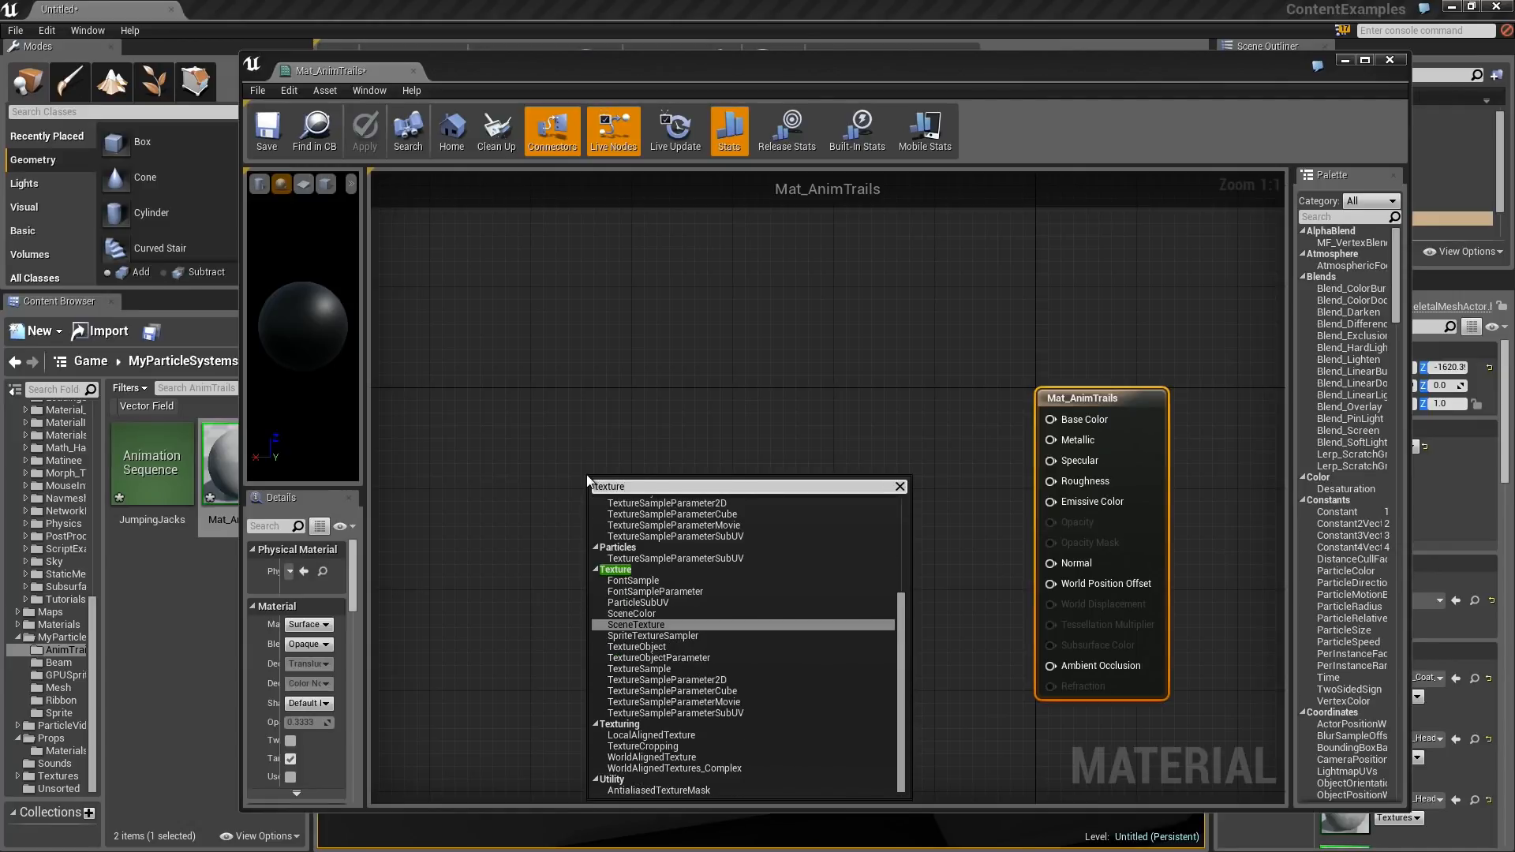
pyautogui.write('c')
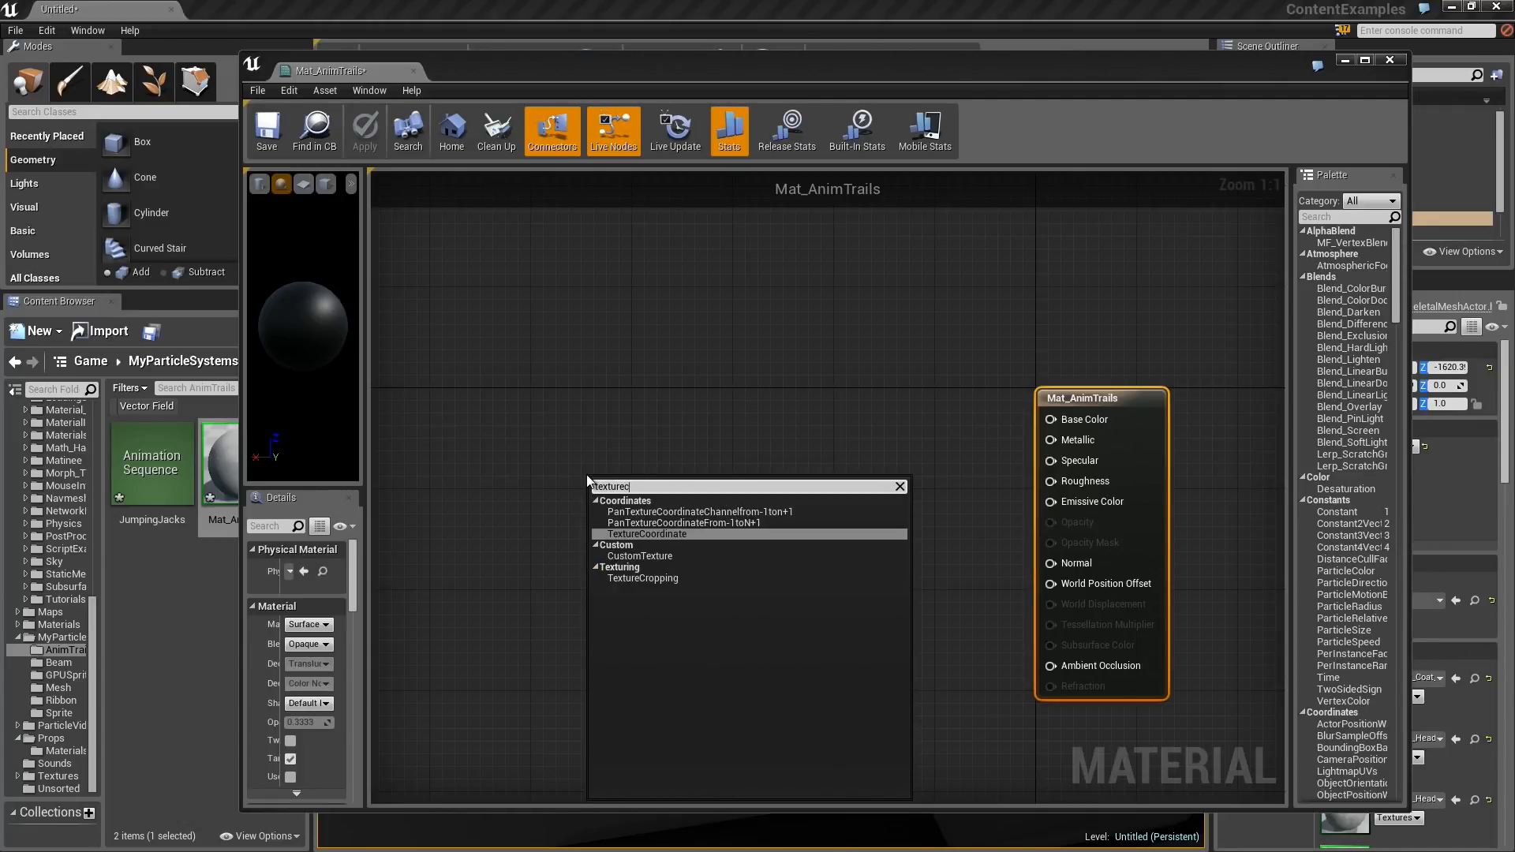
pyautogui.press('Return')
# Add a Component Mask node fed by the TexCoord output, keep only its R channel, and expand its preview.
pyautogui.moveTo(605, 484)
pyautogui.mouseDown()
pyautogui.moveTo(508, 491)
pyautogui.moveTo(625, 497)
pyautogui.mouseUp()
pyautogui.click(548, 461)
pyautogui.write('com')
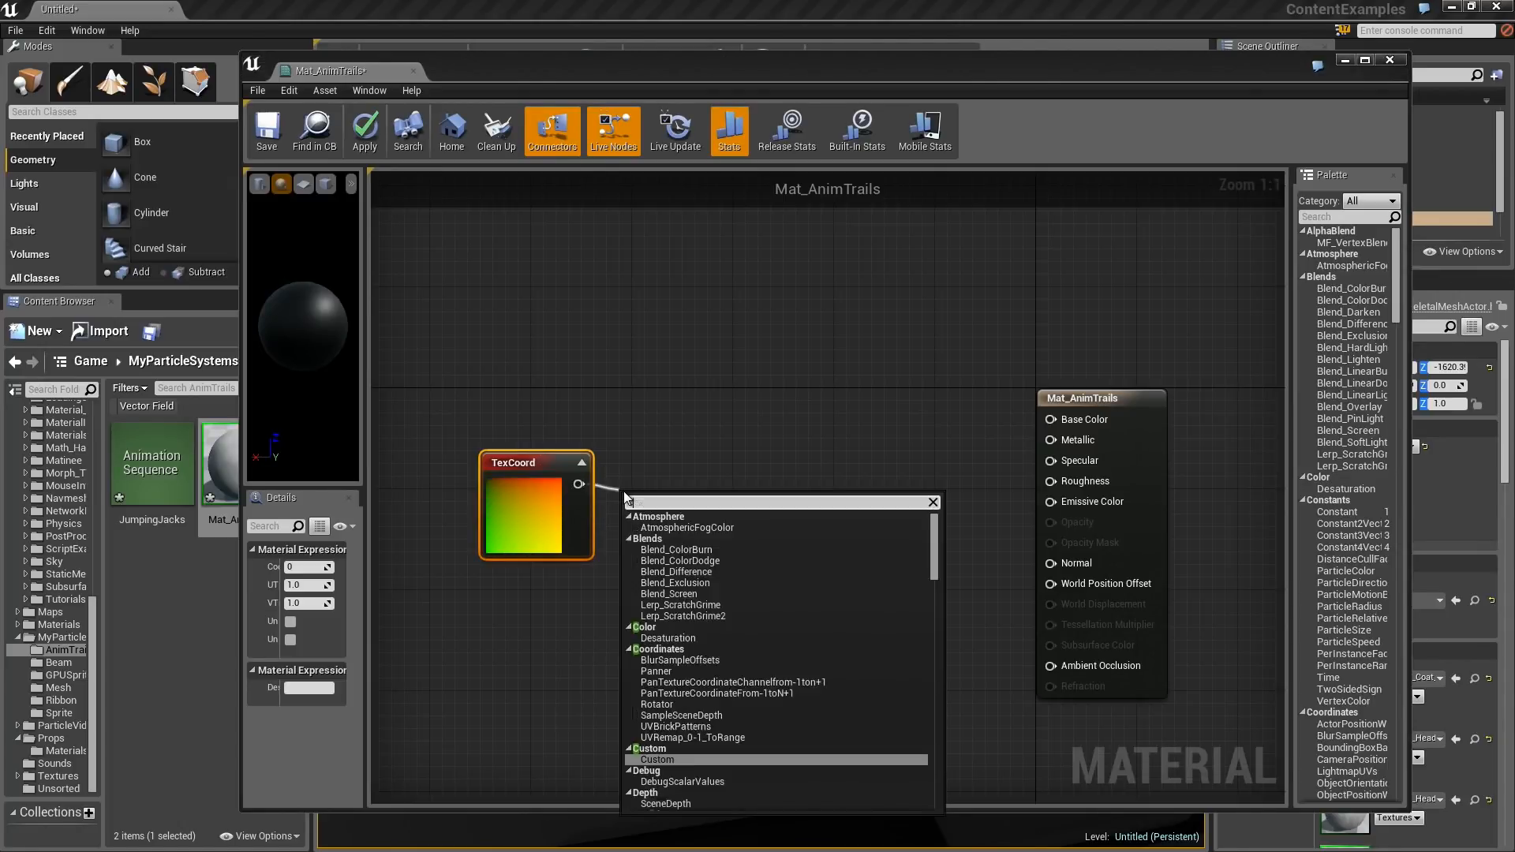
pyautogui.press('Return')
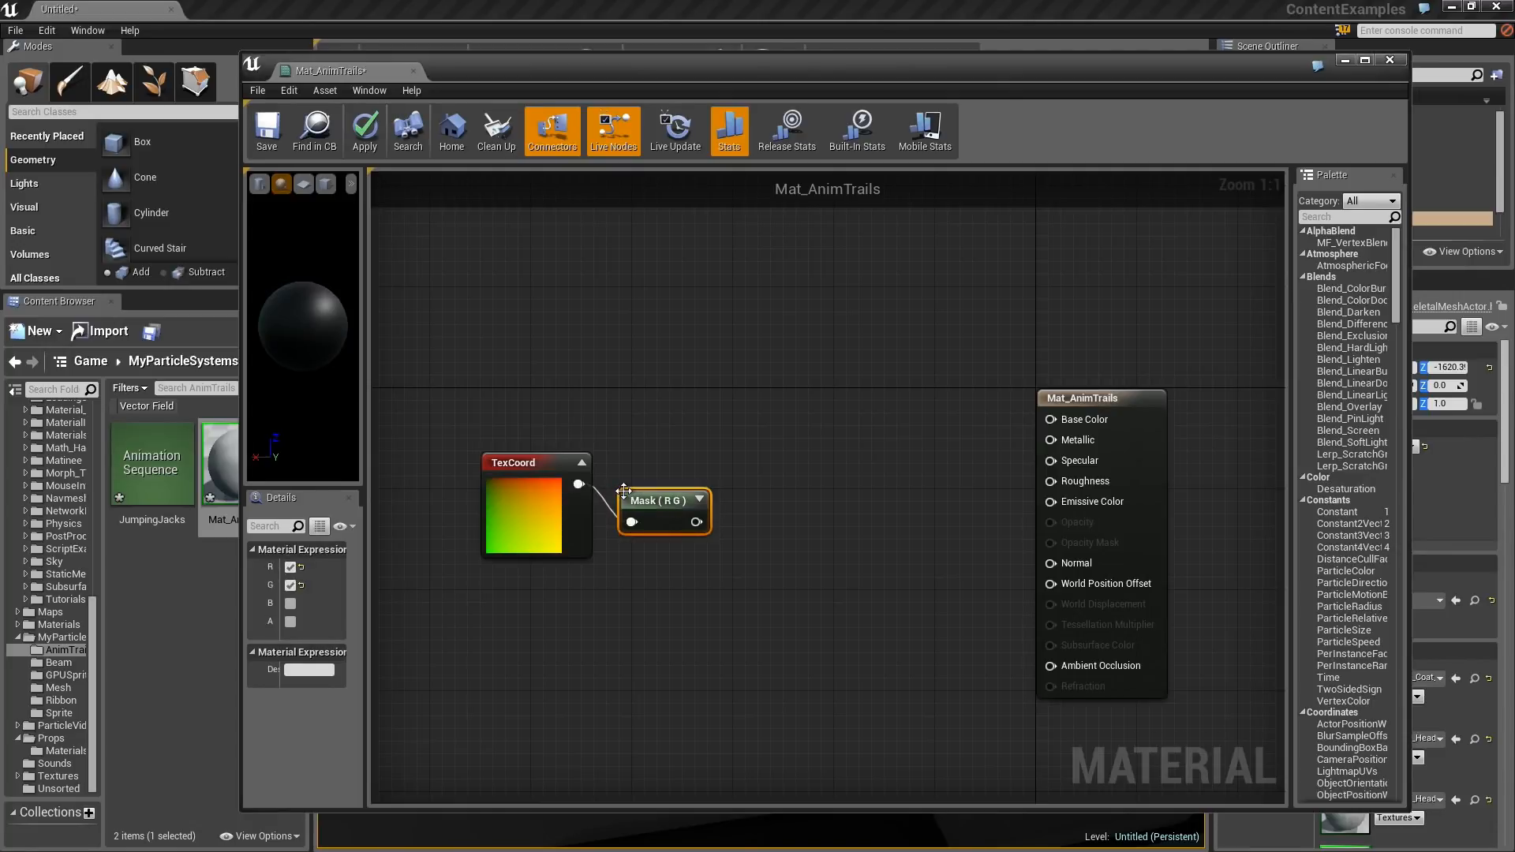
pyautogui.moveTo(635, 507); pyautogui.dragTo(643, 482)
pyautogui.click(290, 584)
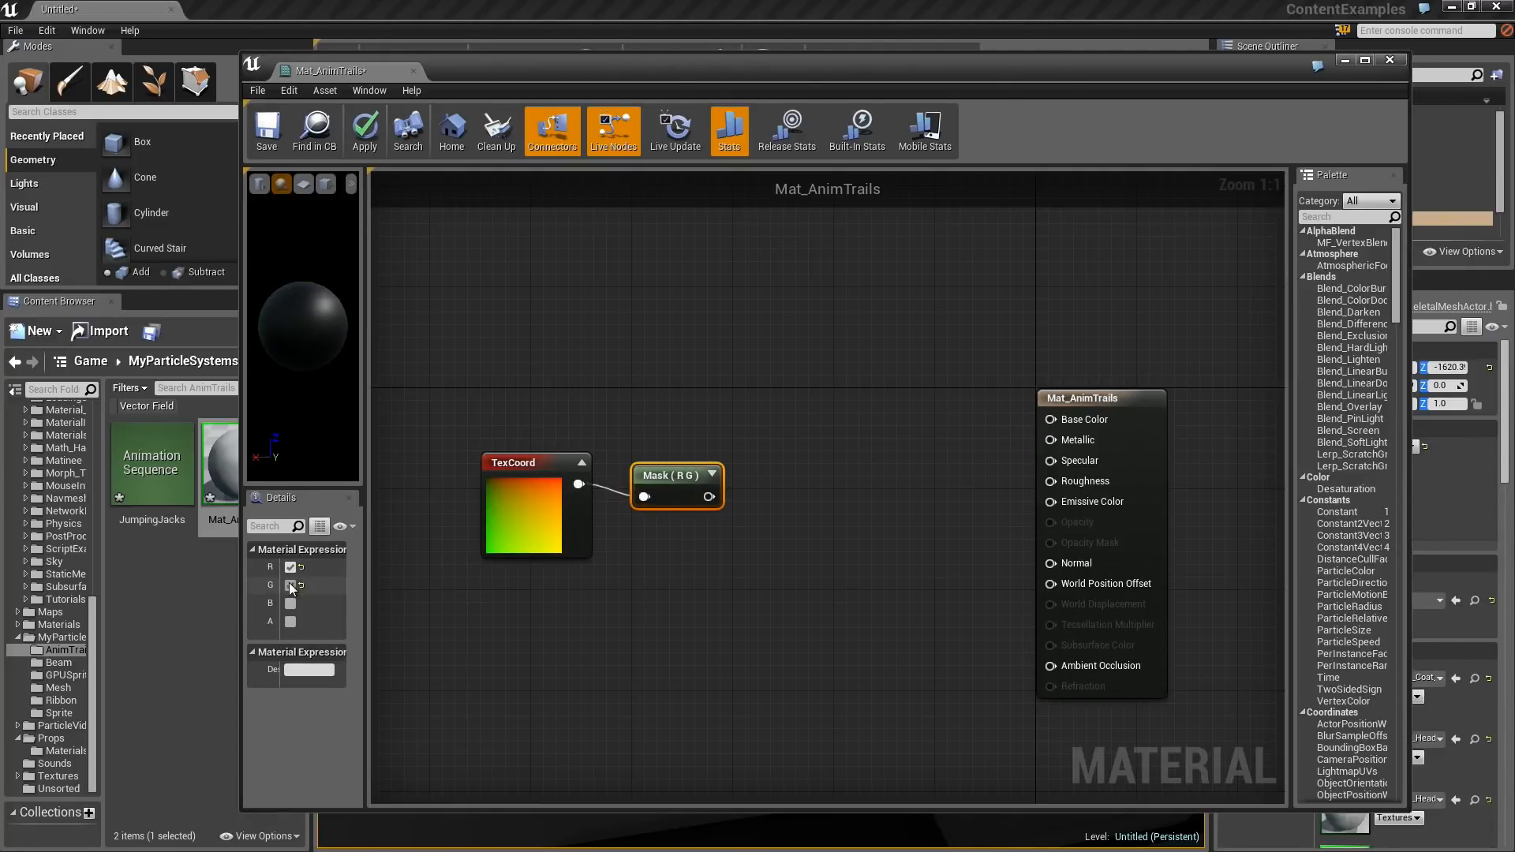
pyautogui.click(701, 474)
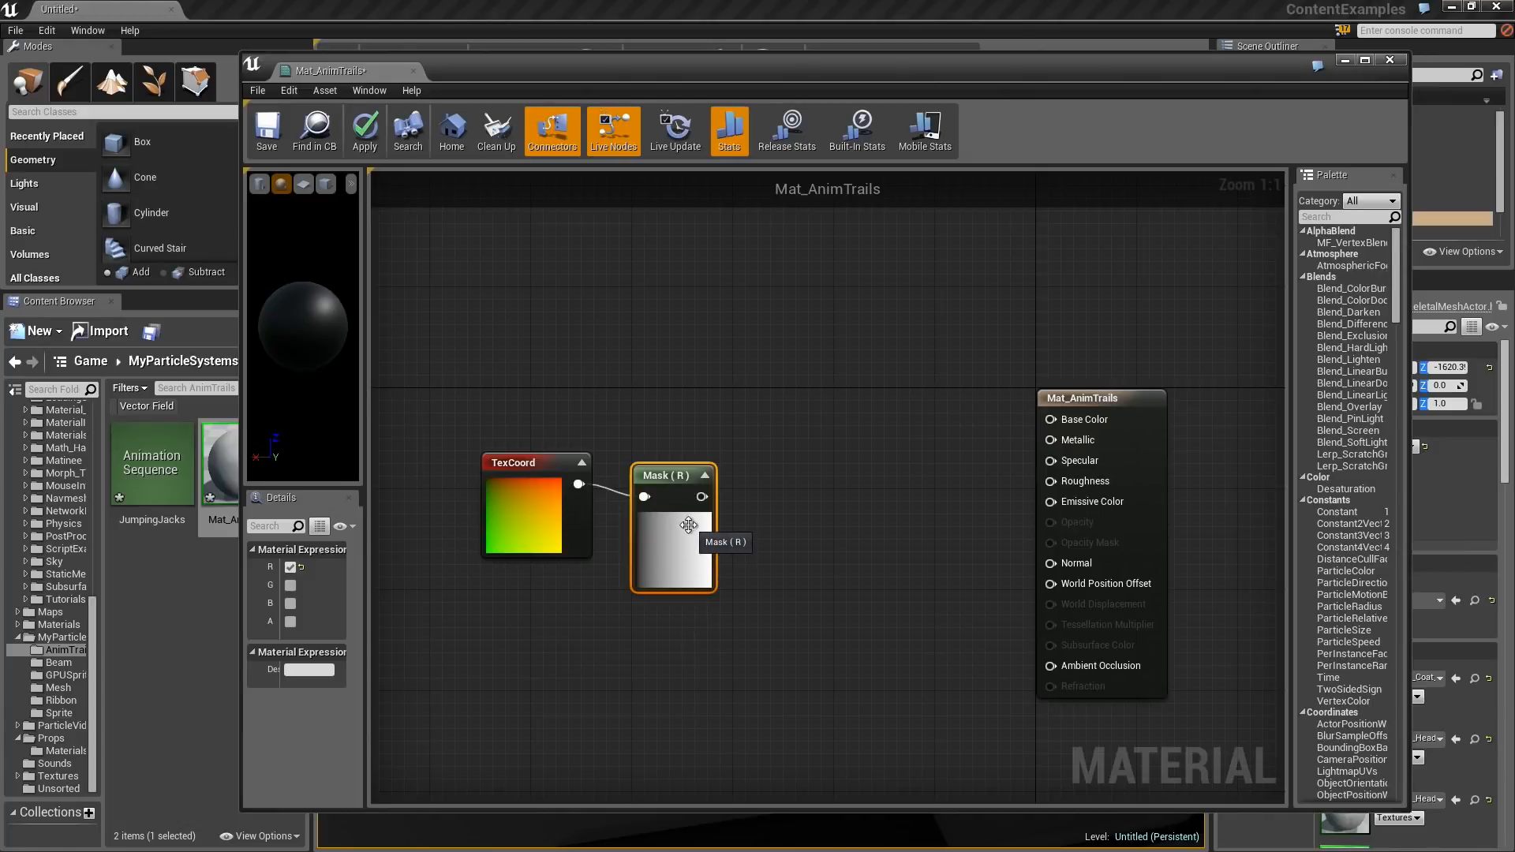
# Switch the Component Mask to the G channel only and shift the TexCoord and Mask nodes farther from the material node, aligned in a row.
pyautogui.click(290, 585)
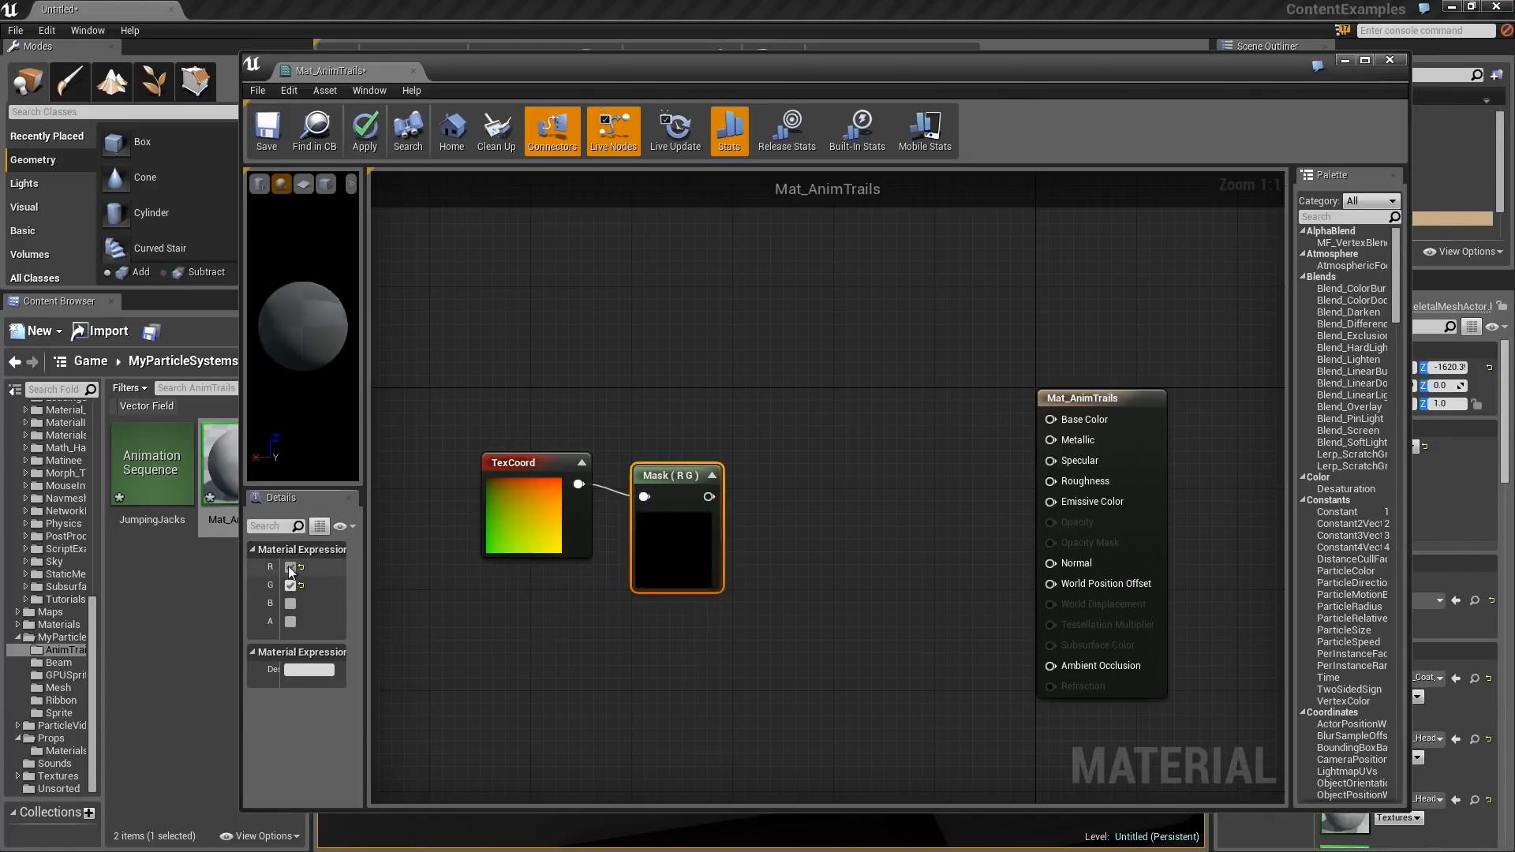
pyautogui.click(290, 567)
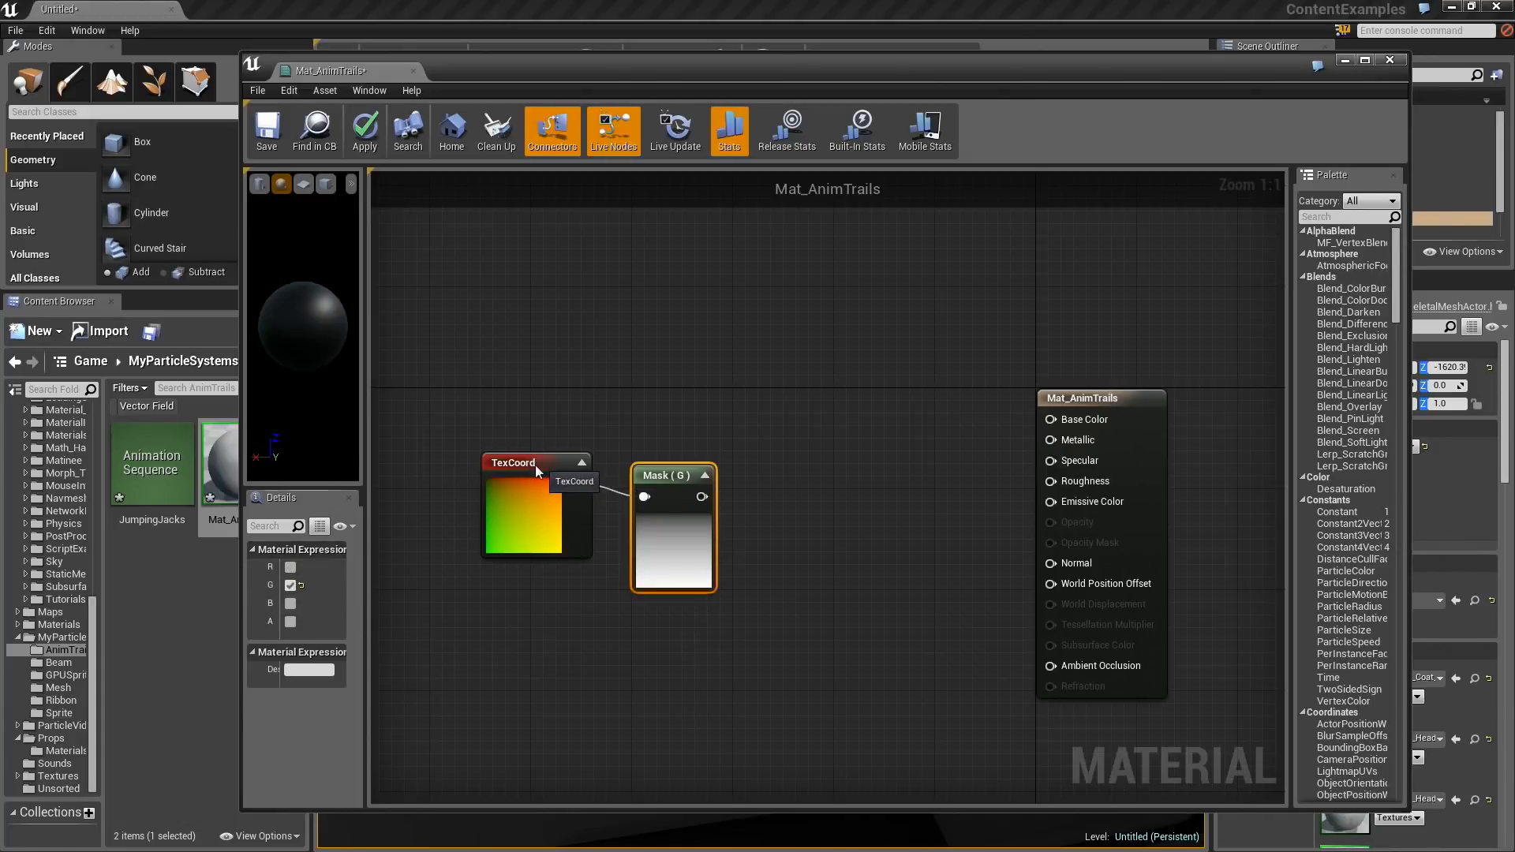
pyautogui.moveTo(535, 466); pyautogui.dragTo(472, 466)
pyautogui.moveTo(660, 484); pyautogui.dragTo(620, 471)
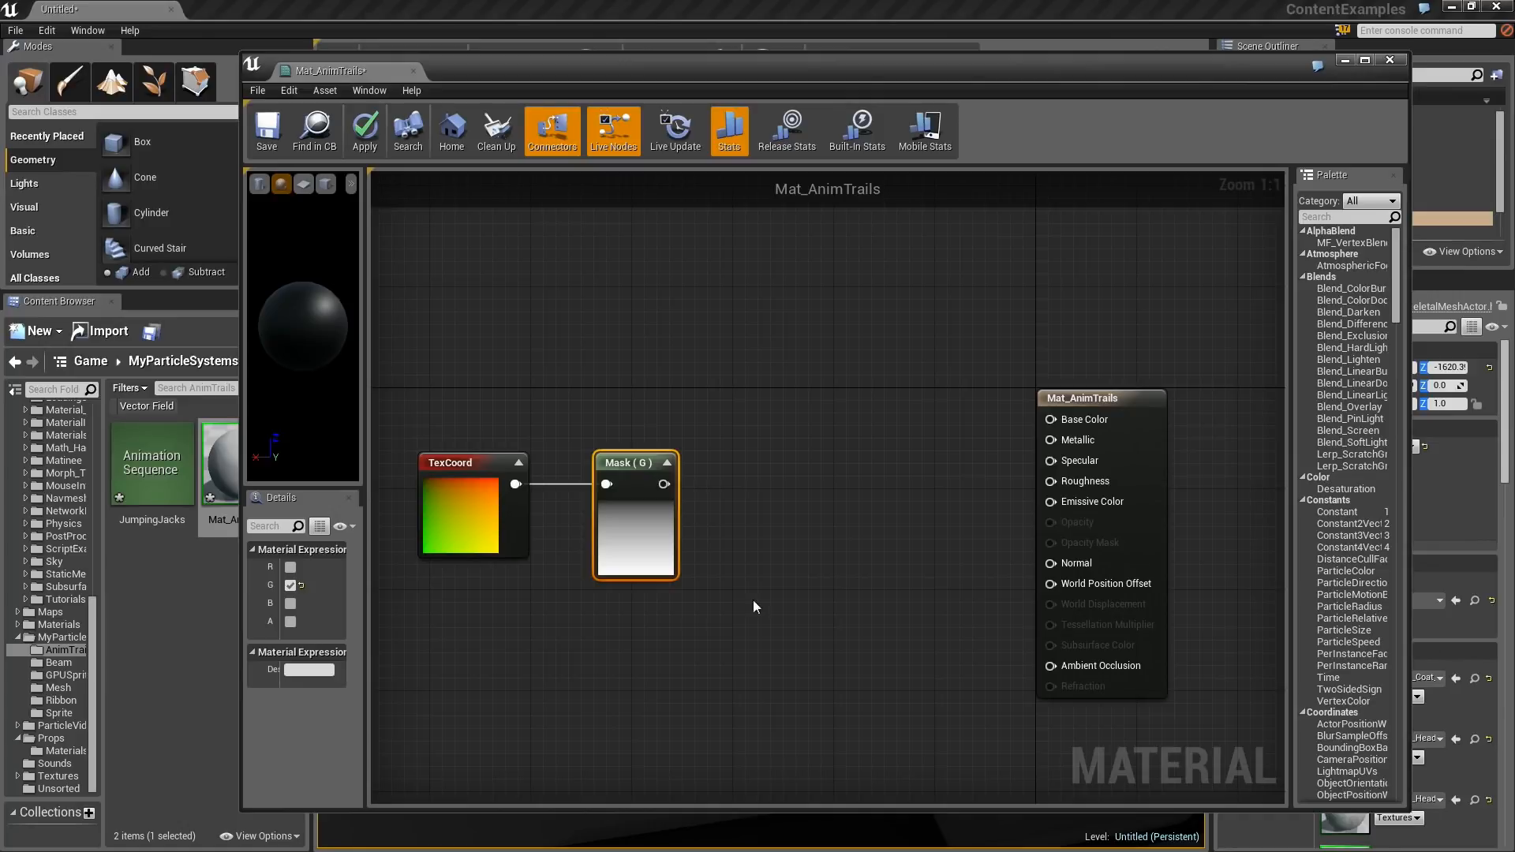
# Add a ParticleColor node above the TexCoord and Mask nodes, and move those two nodes down together to make room.
pyautogui.click(497, 462)
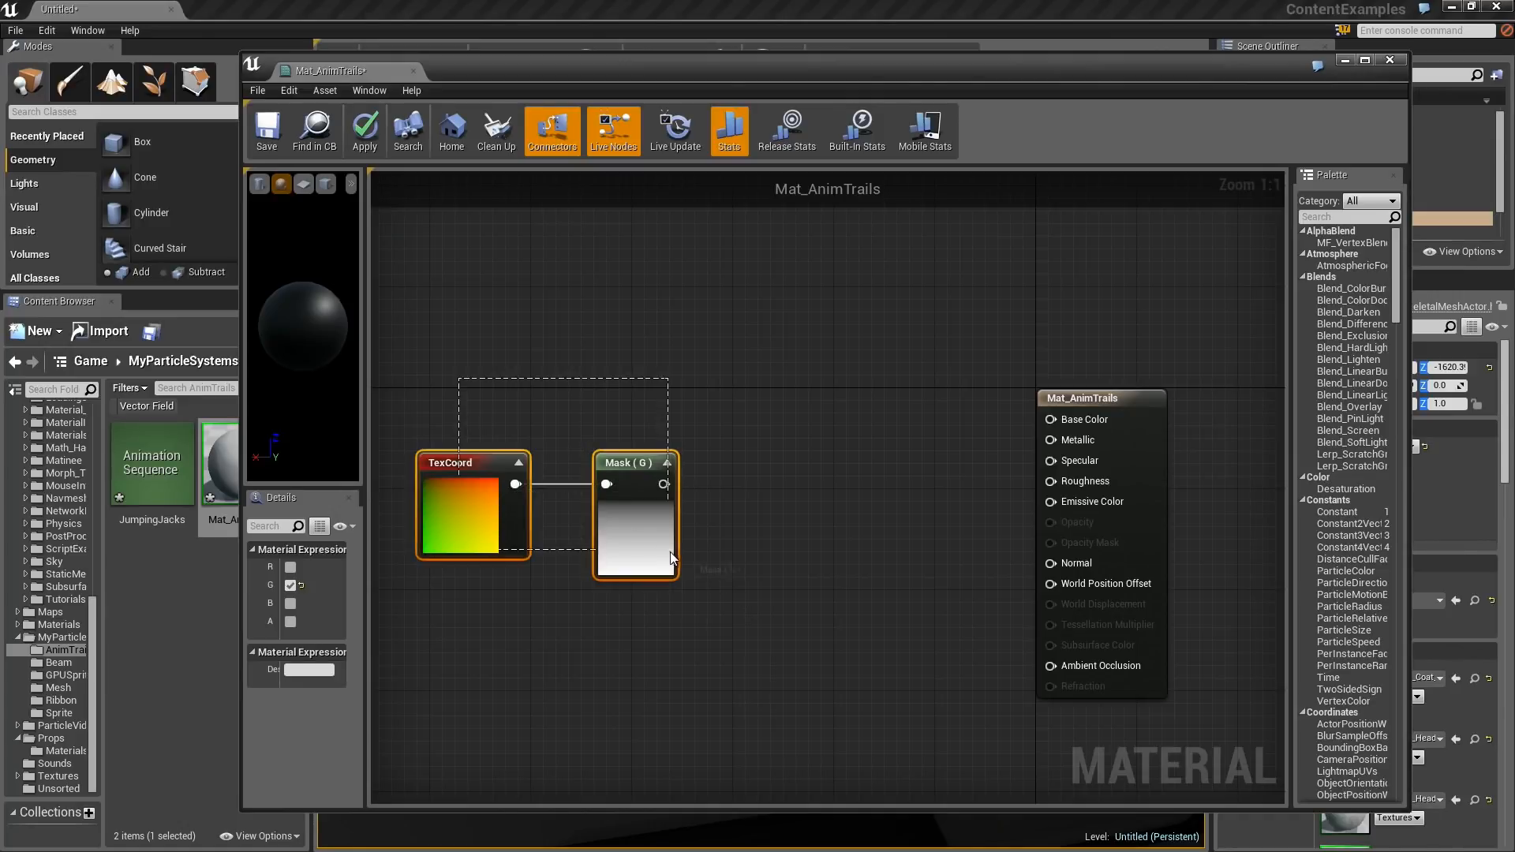
pyautogui.rightClick(586, 287)
pyautogui.write('partice')
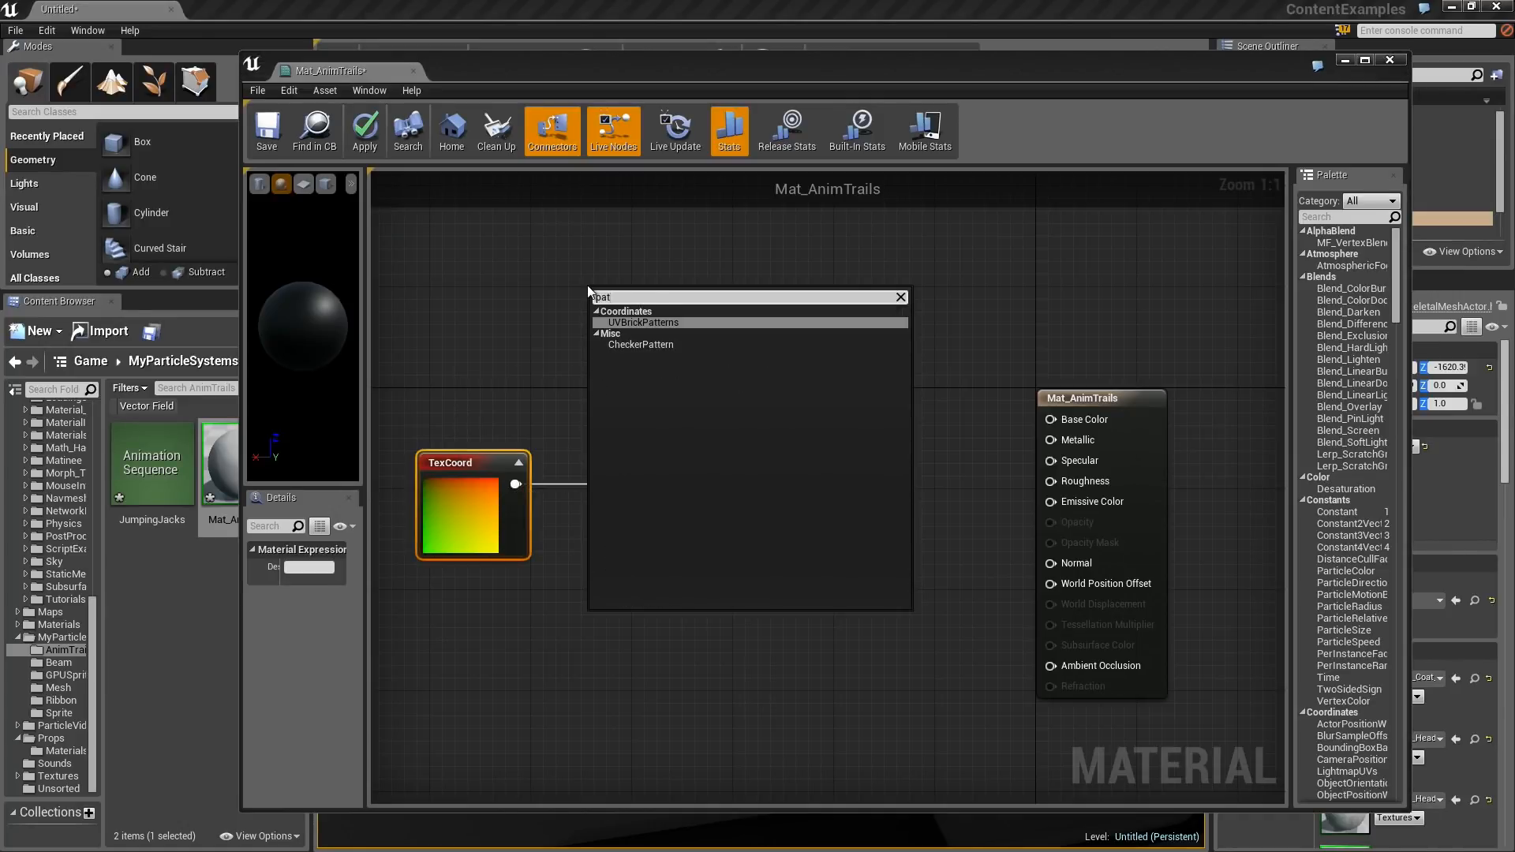
pyautogui.press('BackSpace')
pyautogui.press('BackSpace')
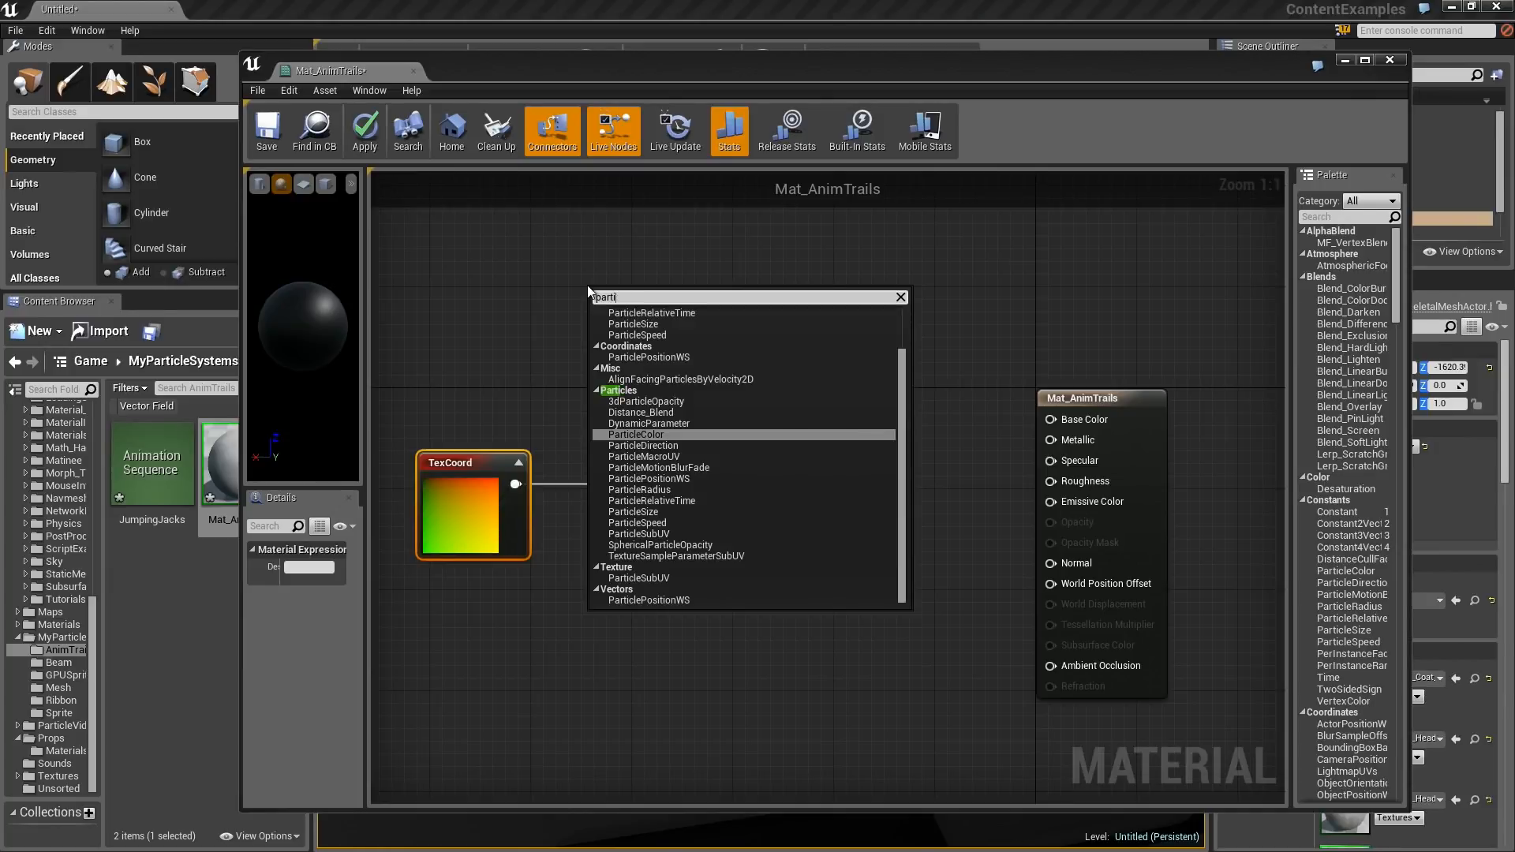
pyautogui.press('Return')
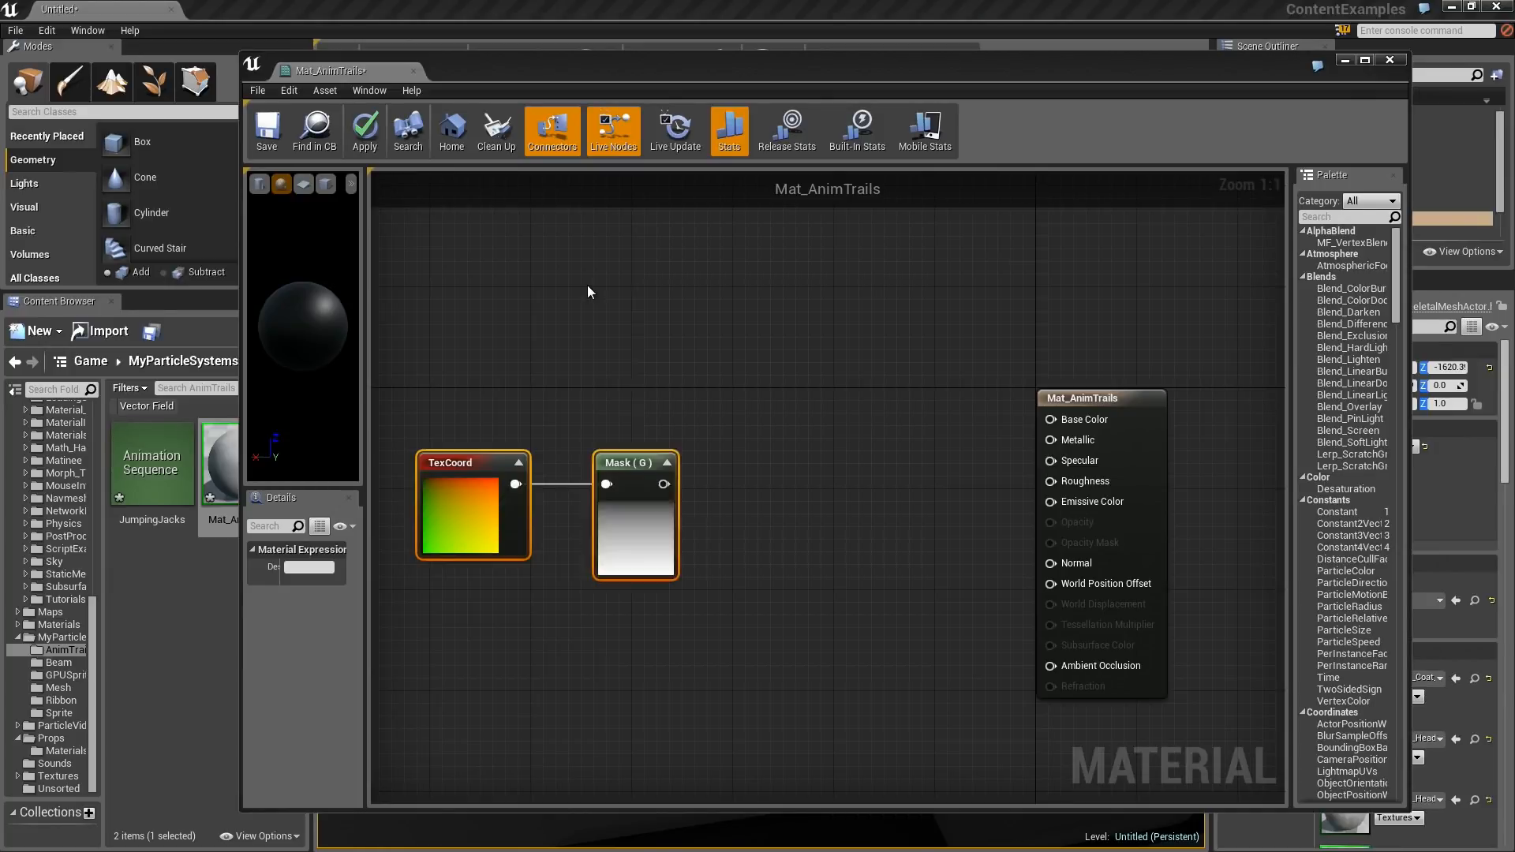
pyautogui.moveTo(378, 454); pyautogui.dragTo(691, 694)
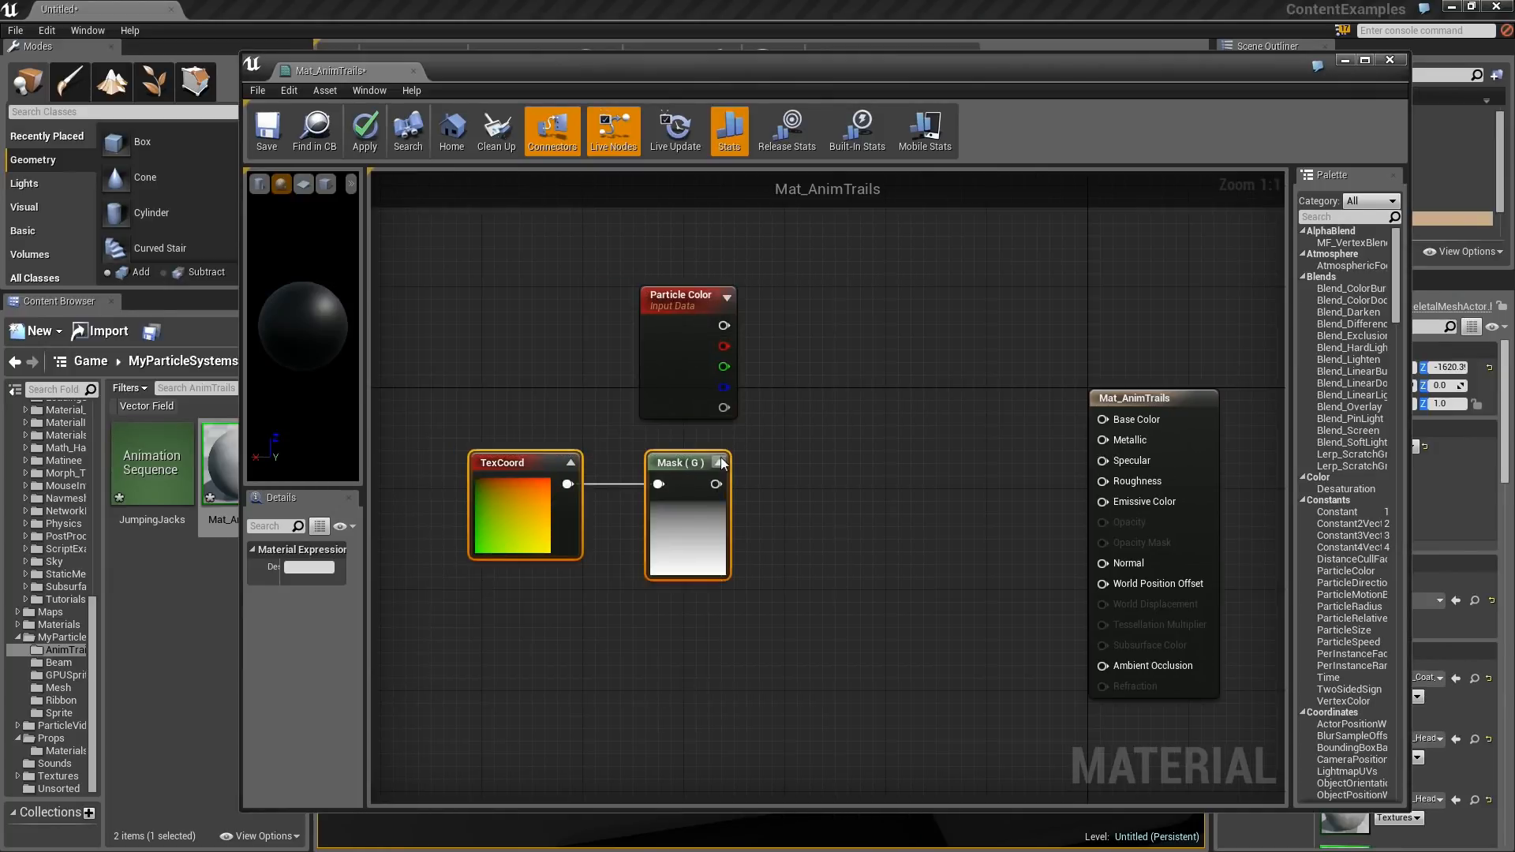
pyautogui.moveTo(694, 457); pyautogui.dragTo(669, 534)
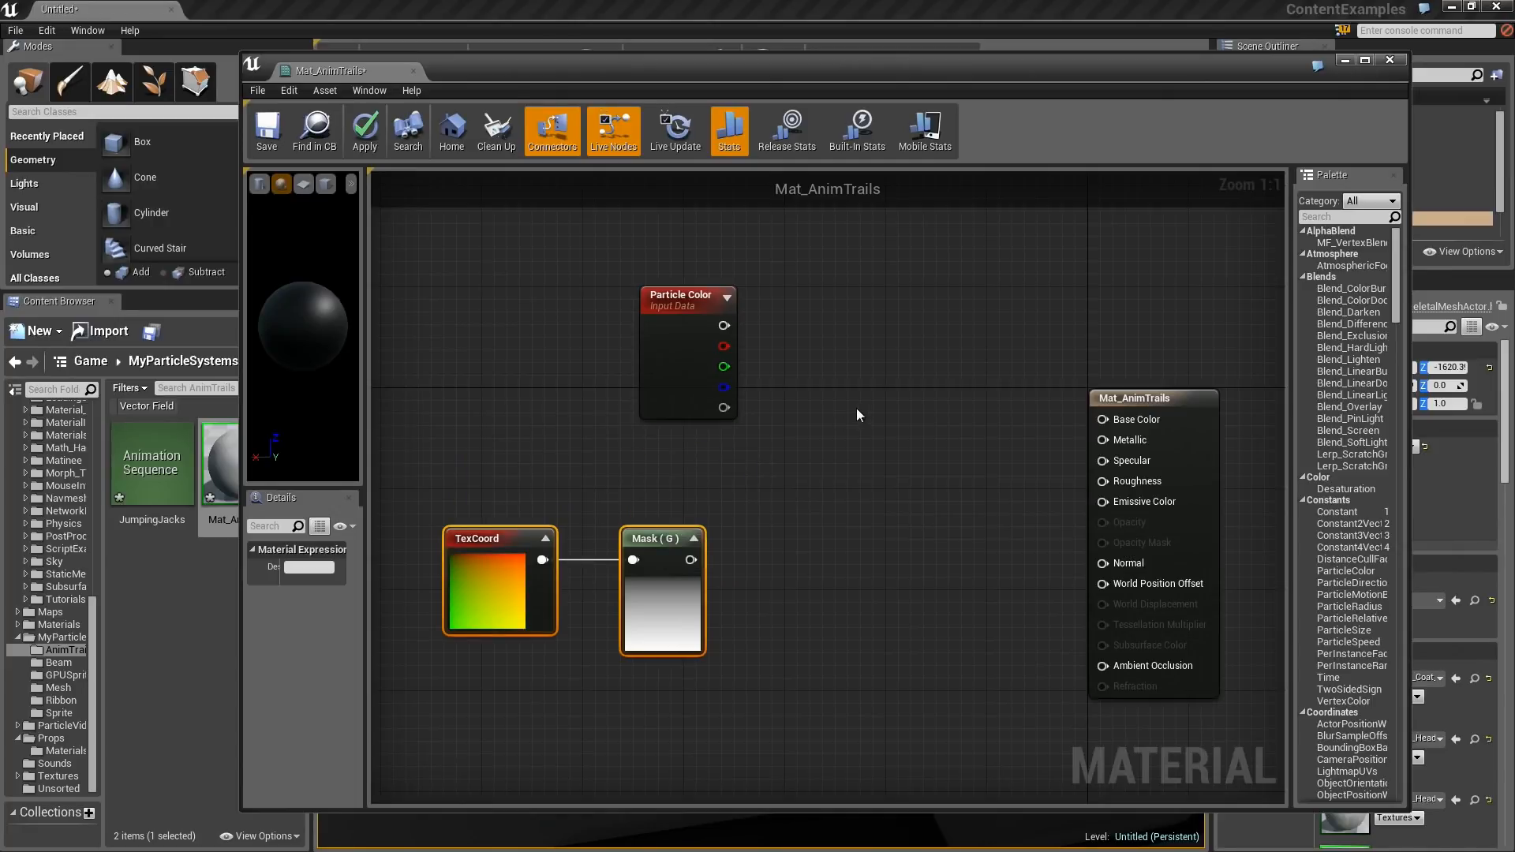
# Add two Multiply nodes and use the upper one to multiply Particle Color's combined output by the Mask, feeding Emissive Color.
pyautogui.click(878, 390)
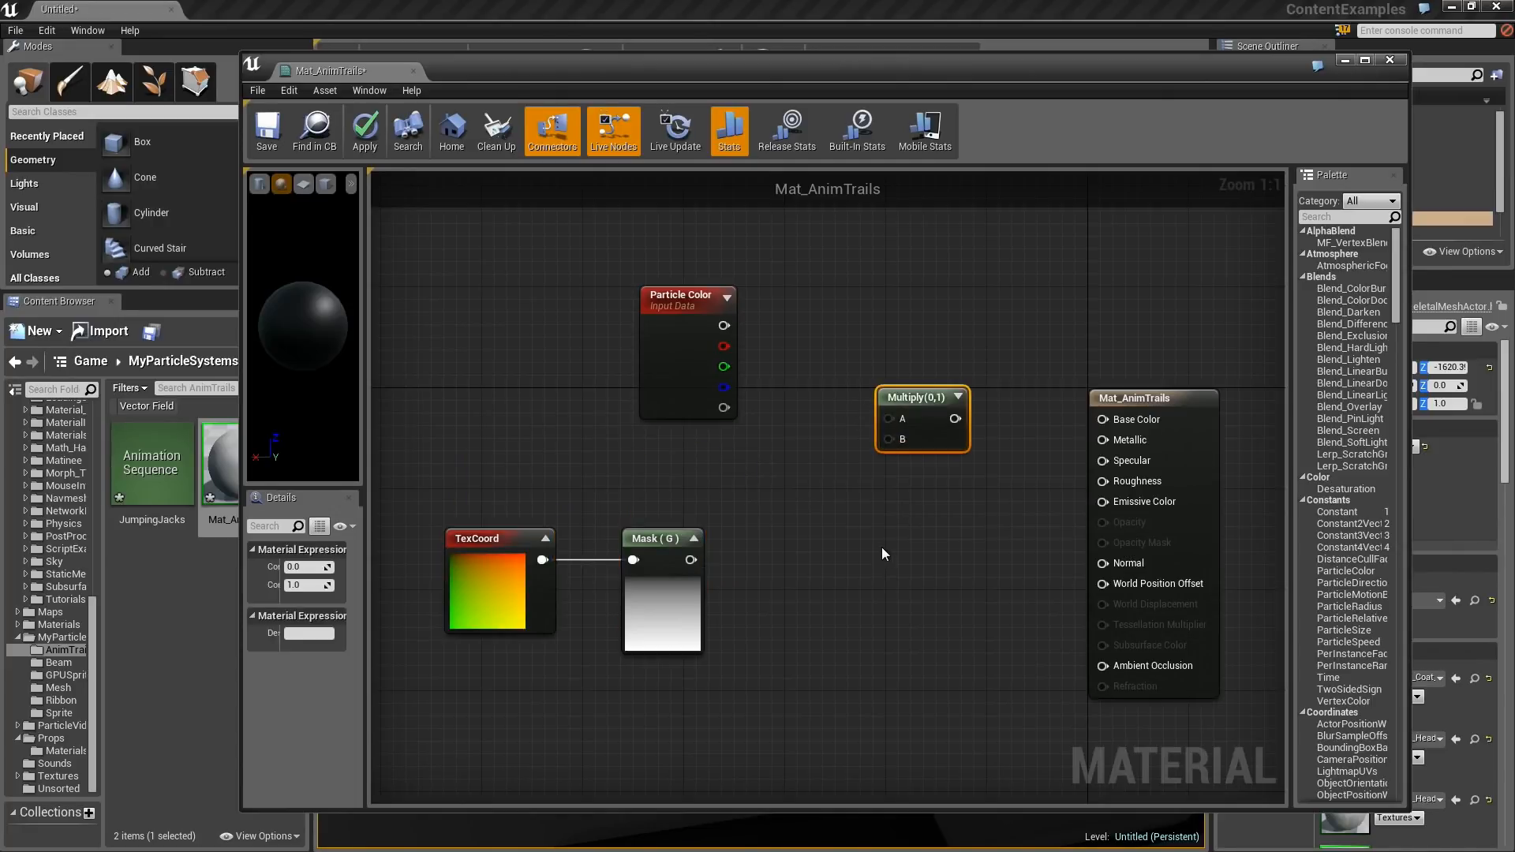
pyautogui.click(882, 546)
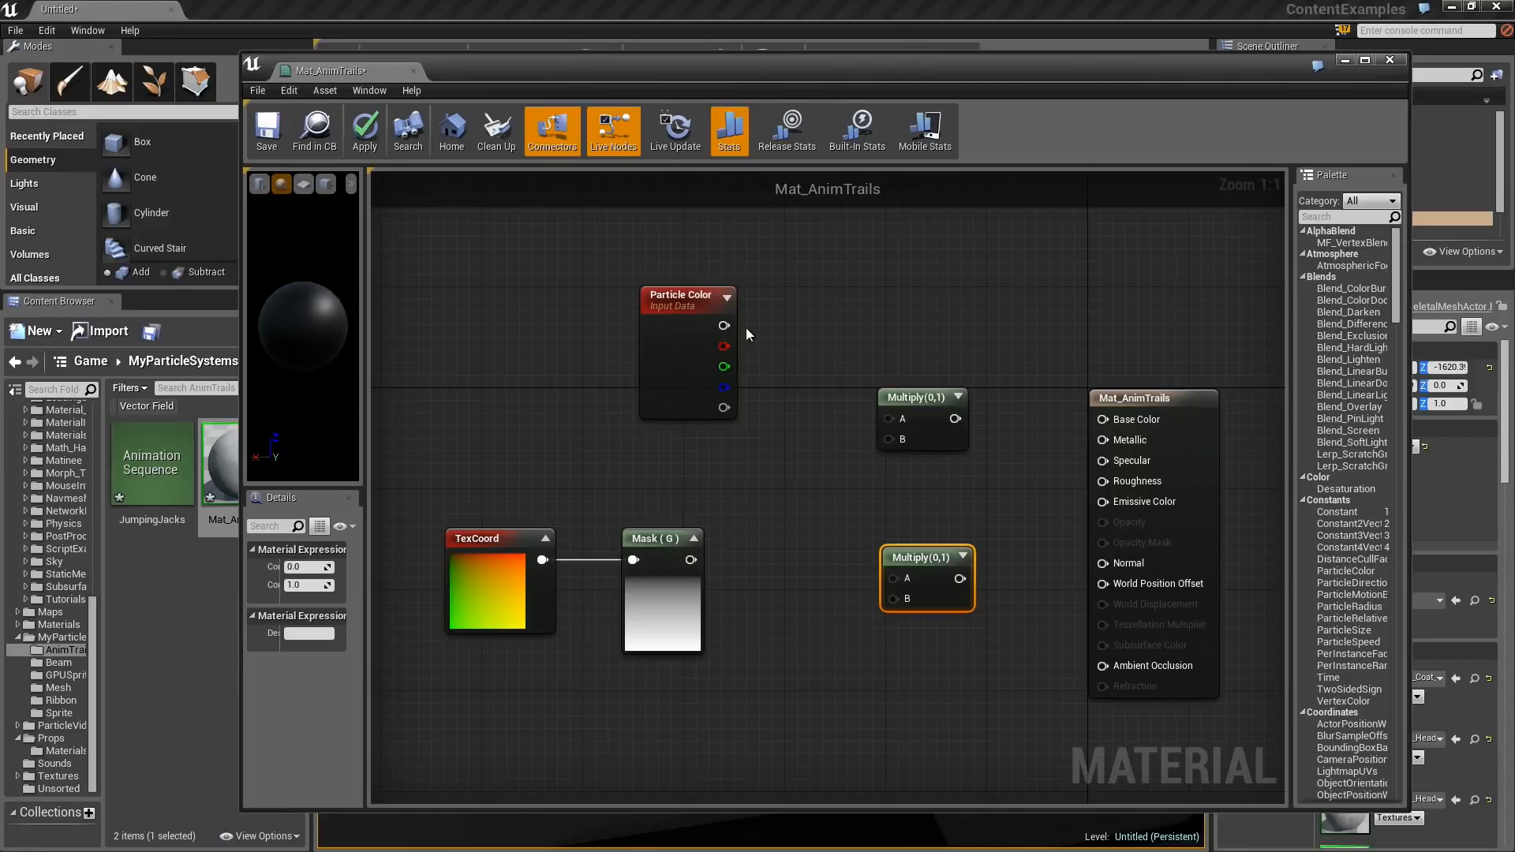
pyautogui.moveTo(723, 325); pyautogui.dragTo(887, 421)
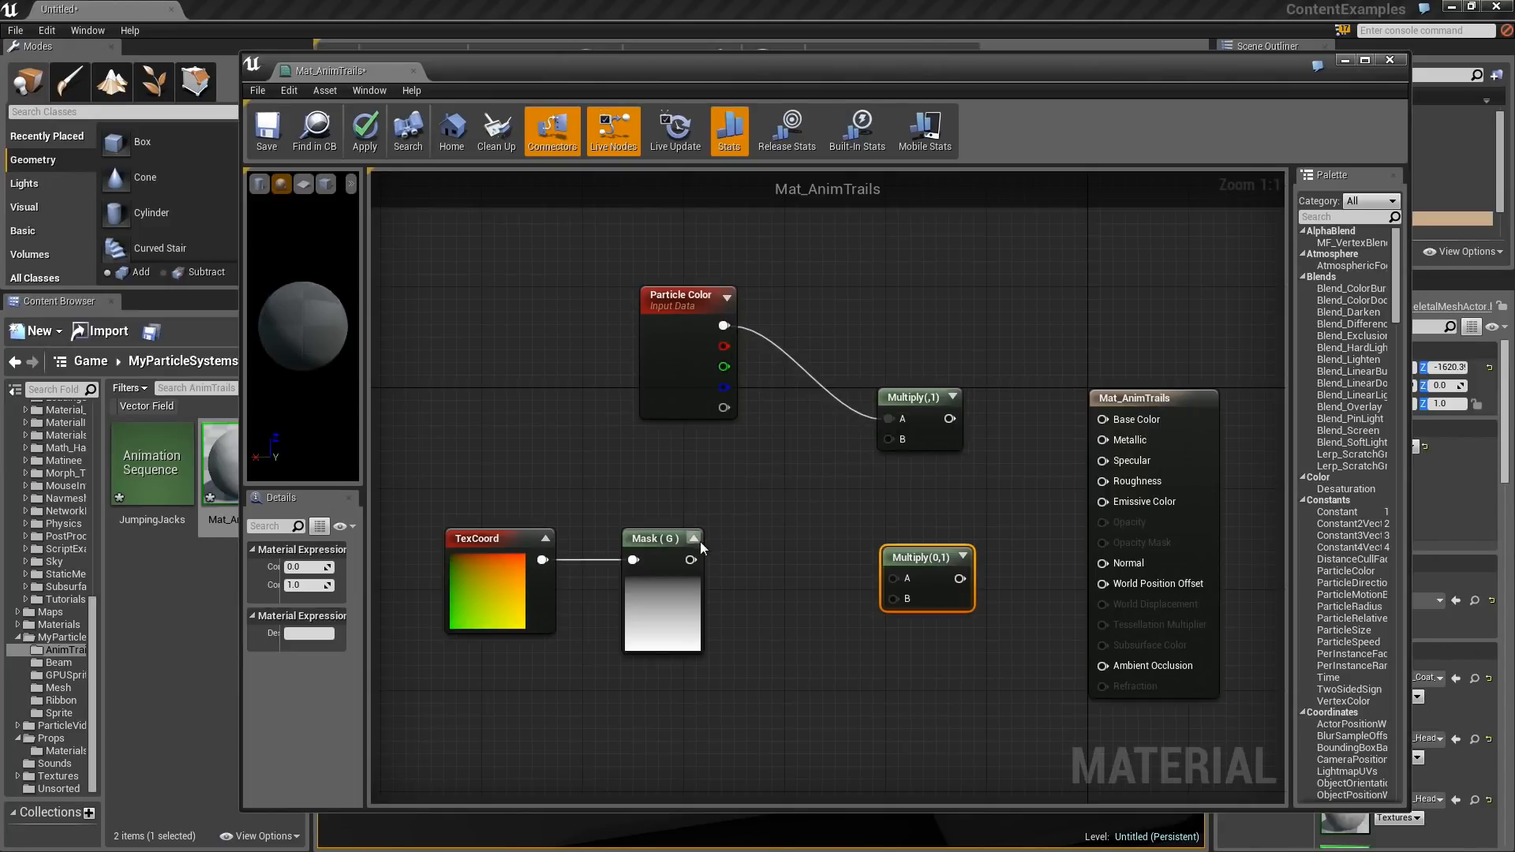
pyautogui.moveTo(691, 560); pyautogui.dragTo(1103, 501)
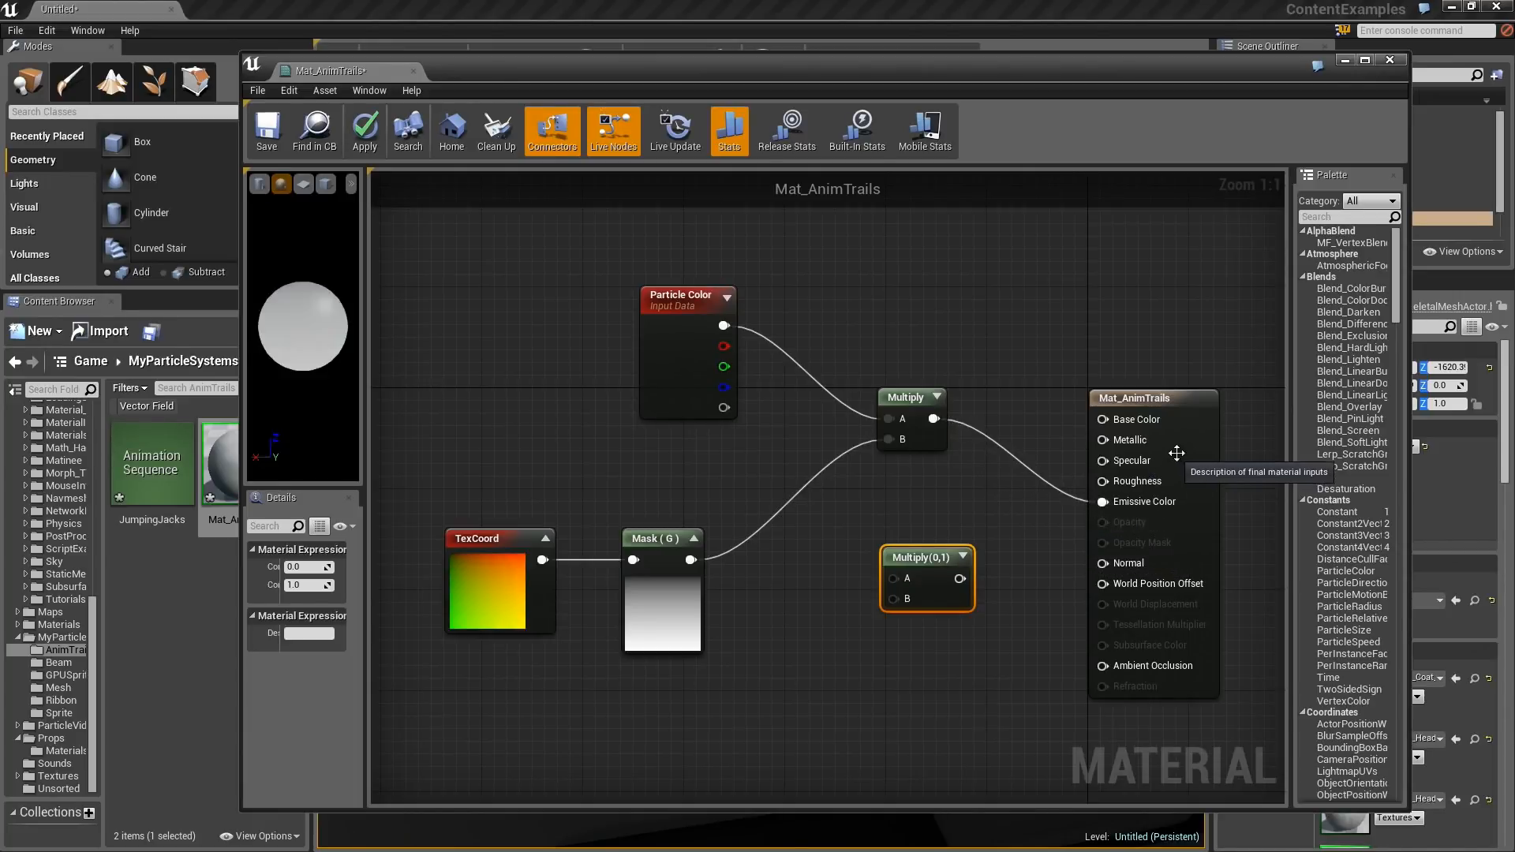
# Set the material's Blend Mode to Translucent and its Shading Model to Unlit.
pyautogui.click(1140, 502)
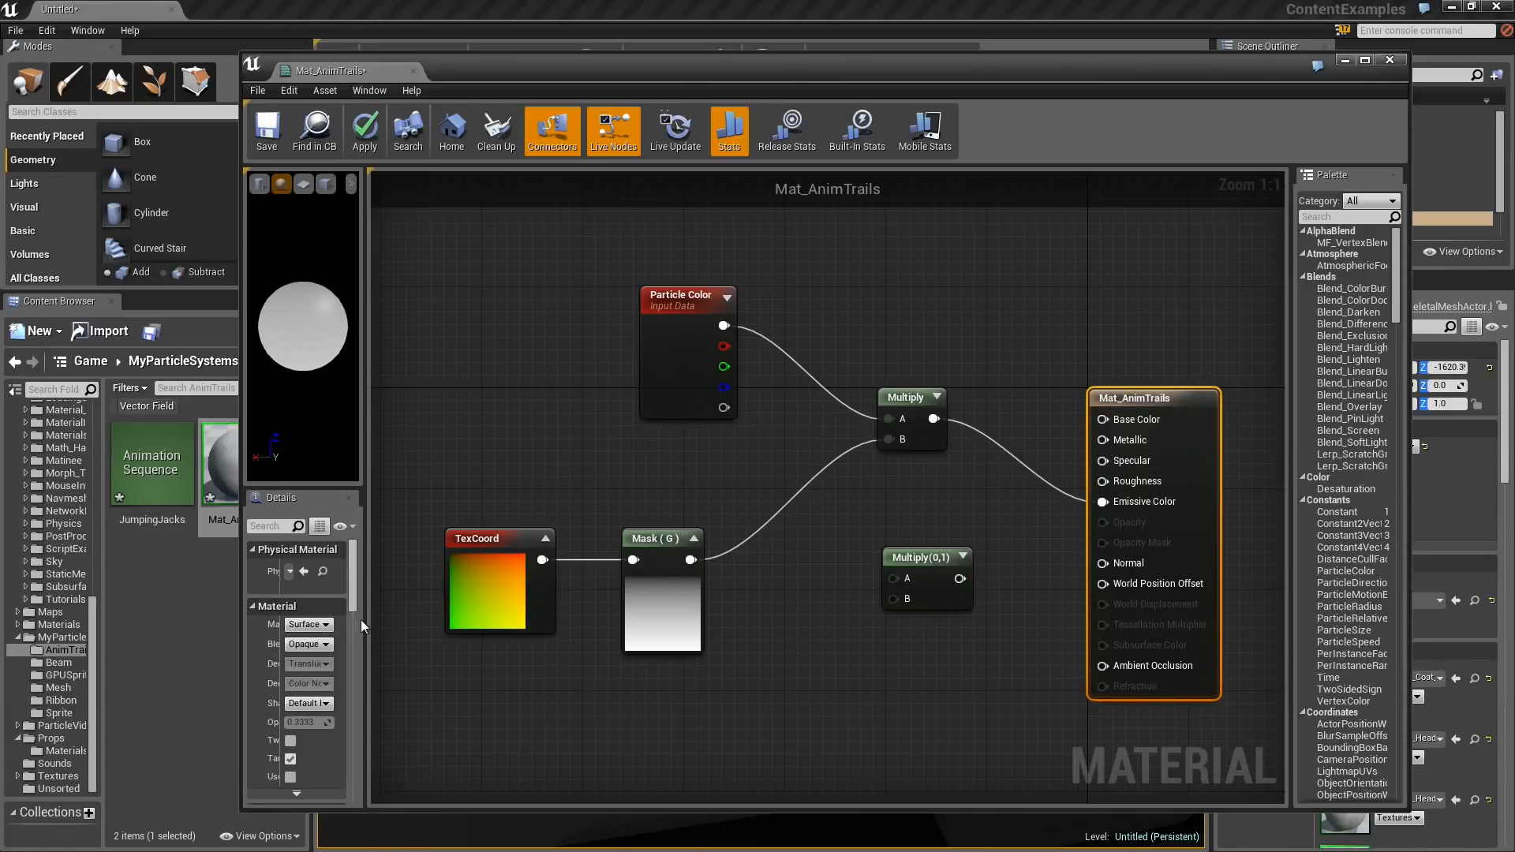
pyautogui.moveTo(363, 637); pyautogui.dragTo(421, 638)
pyautogui.click(377, 645)
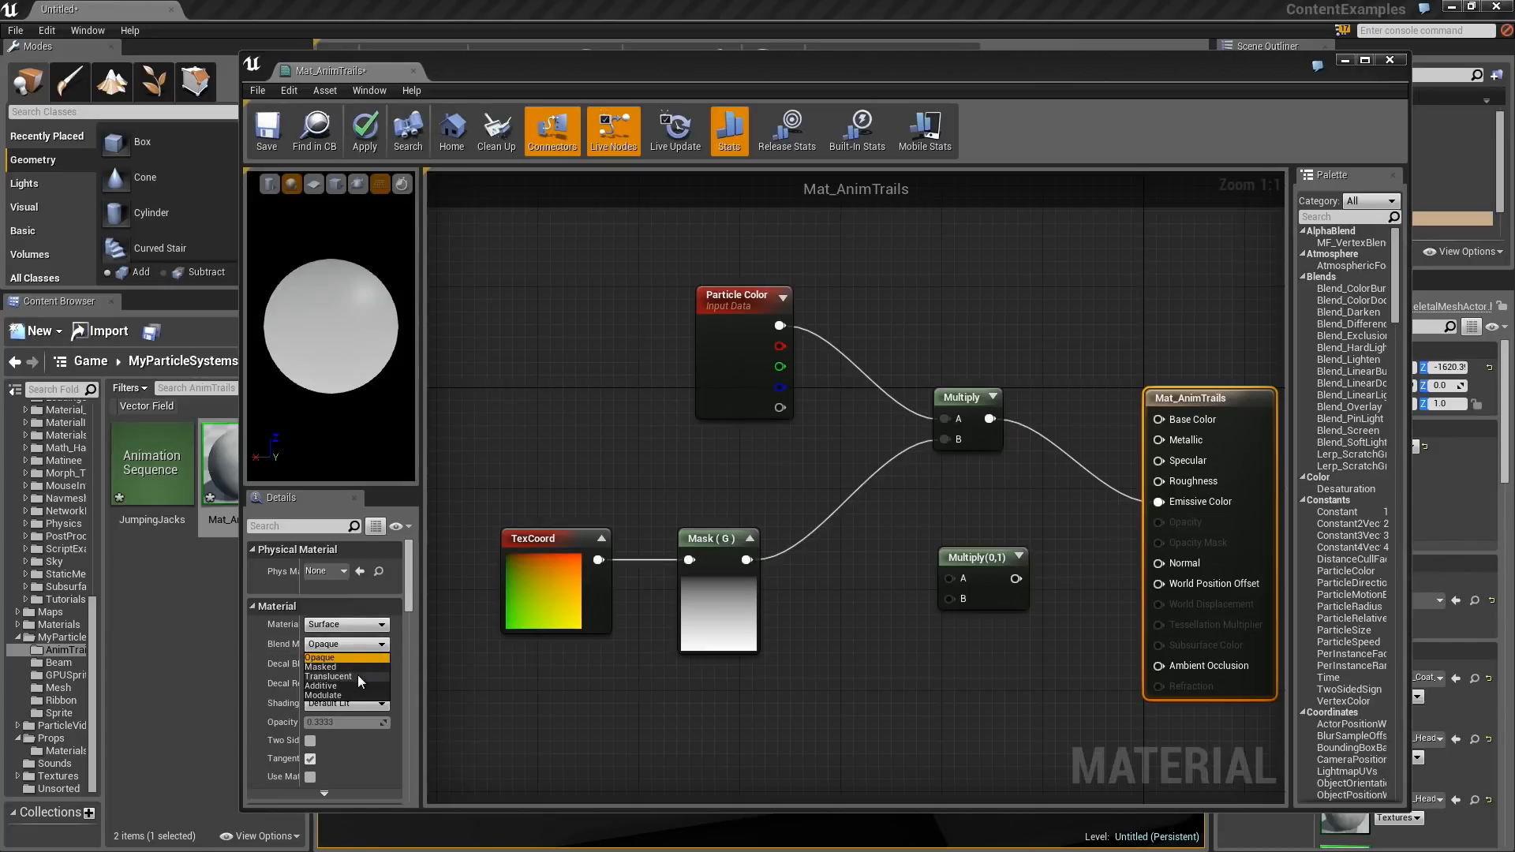
pyautogui.click(357, 676)
pyautogui.click(352, 704)
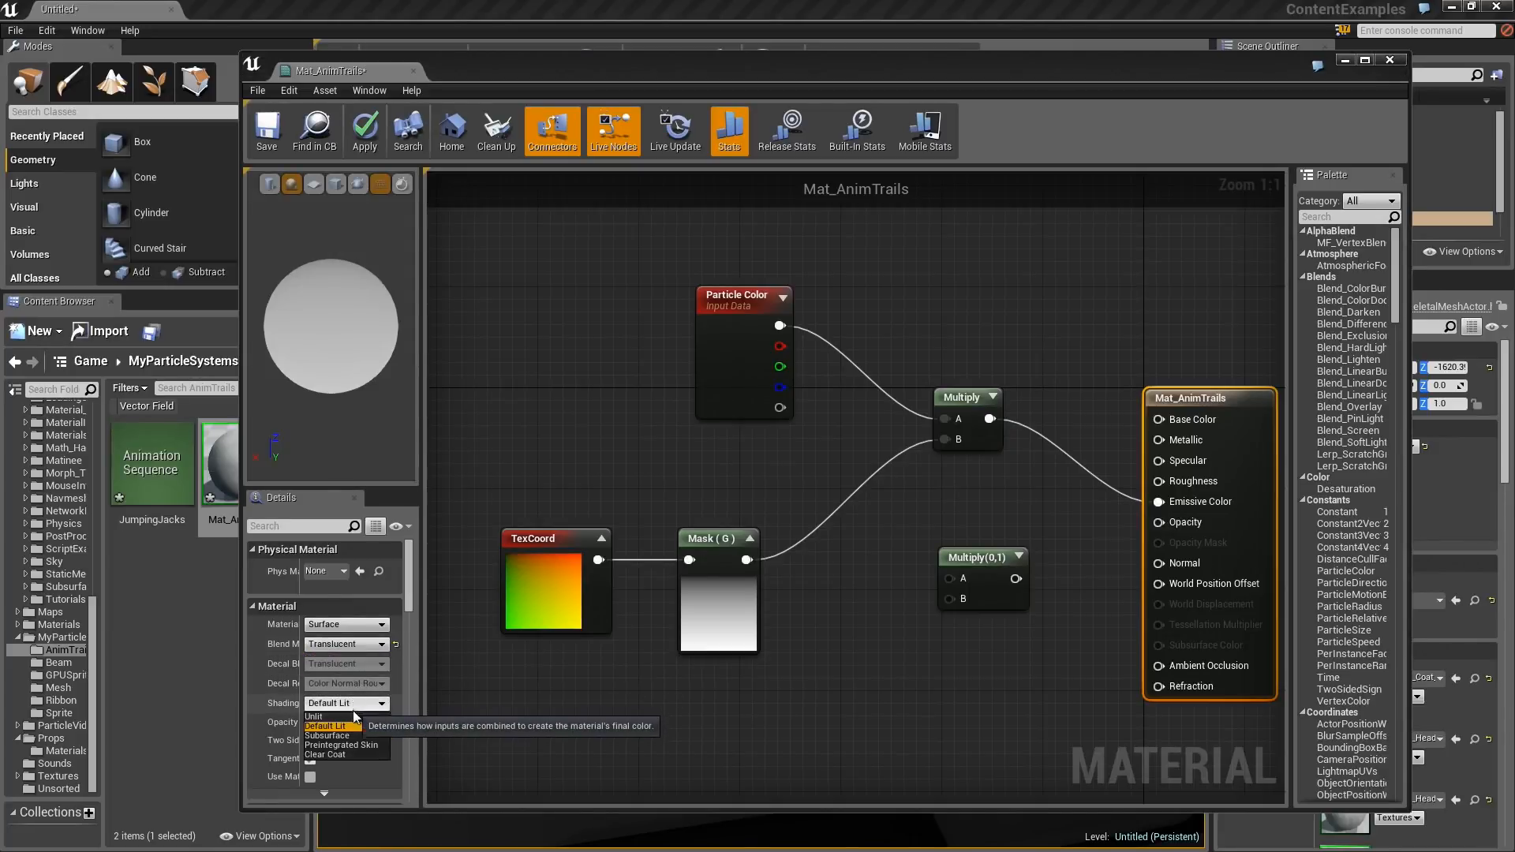
pyautogui.click(340, 720)
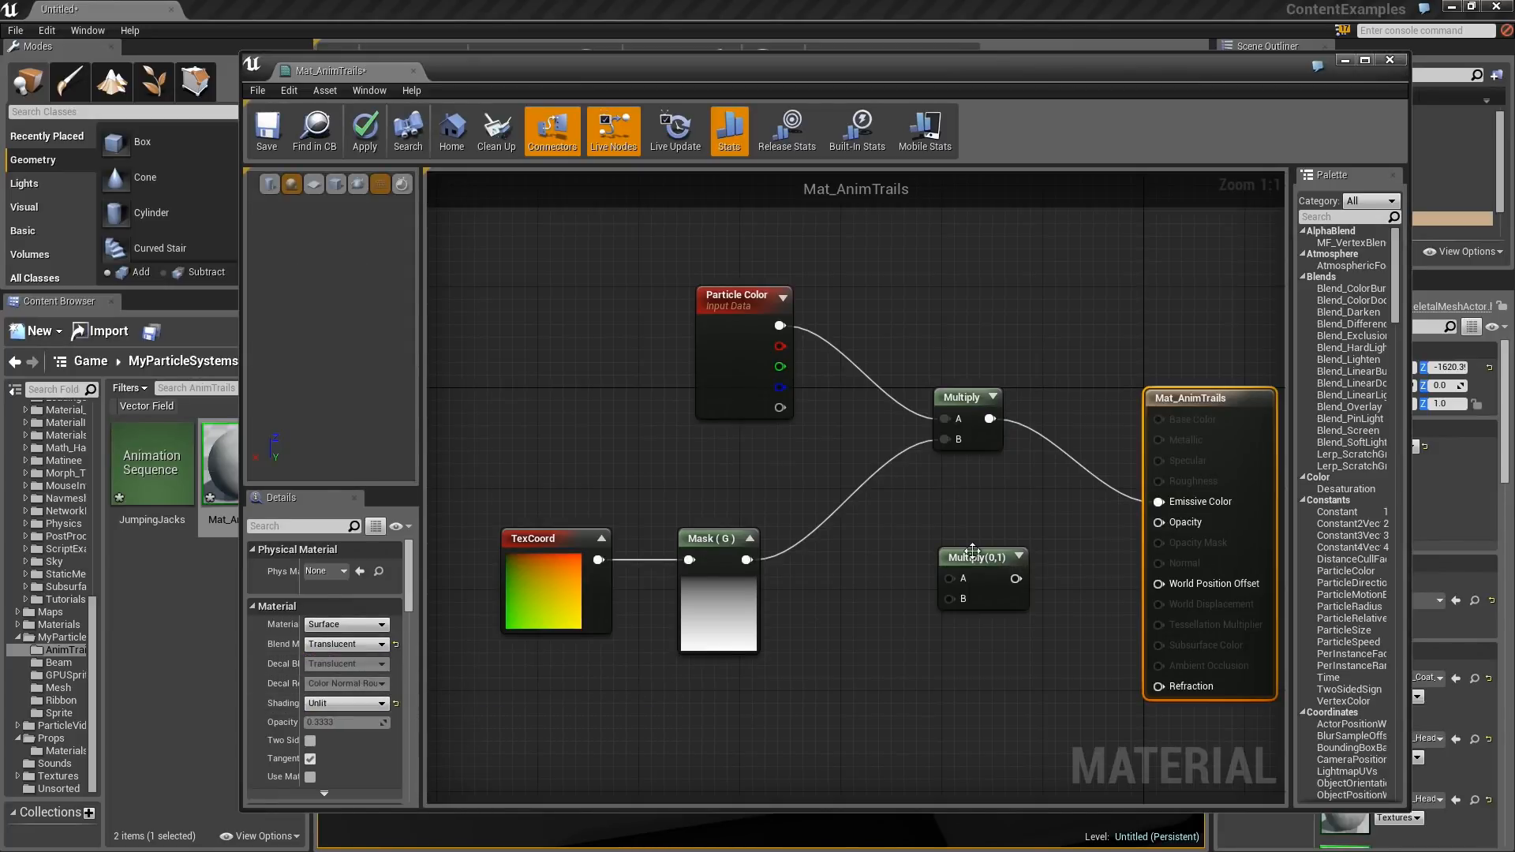
# Connect the Mask to B and Particle Color's alpha to A of the lower Multiply node, and feed its result into Opacity.
pyautogui.moveTo(747, 559); pyautogui.dragTo(950, 602)
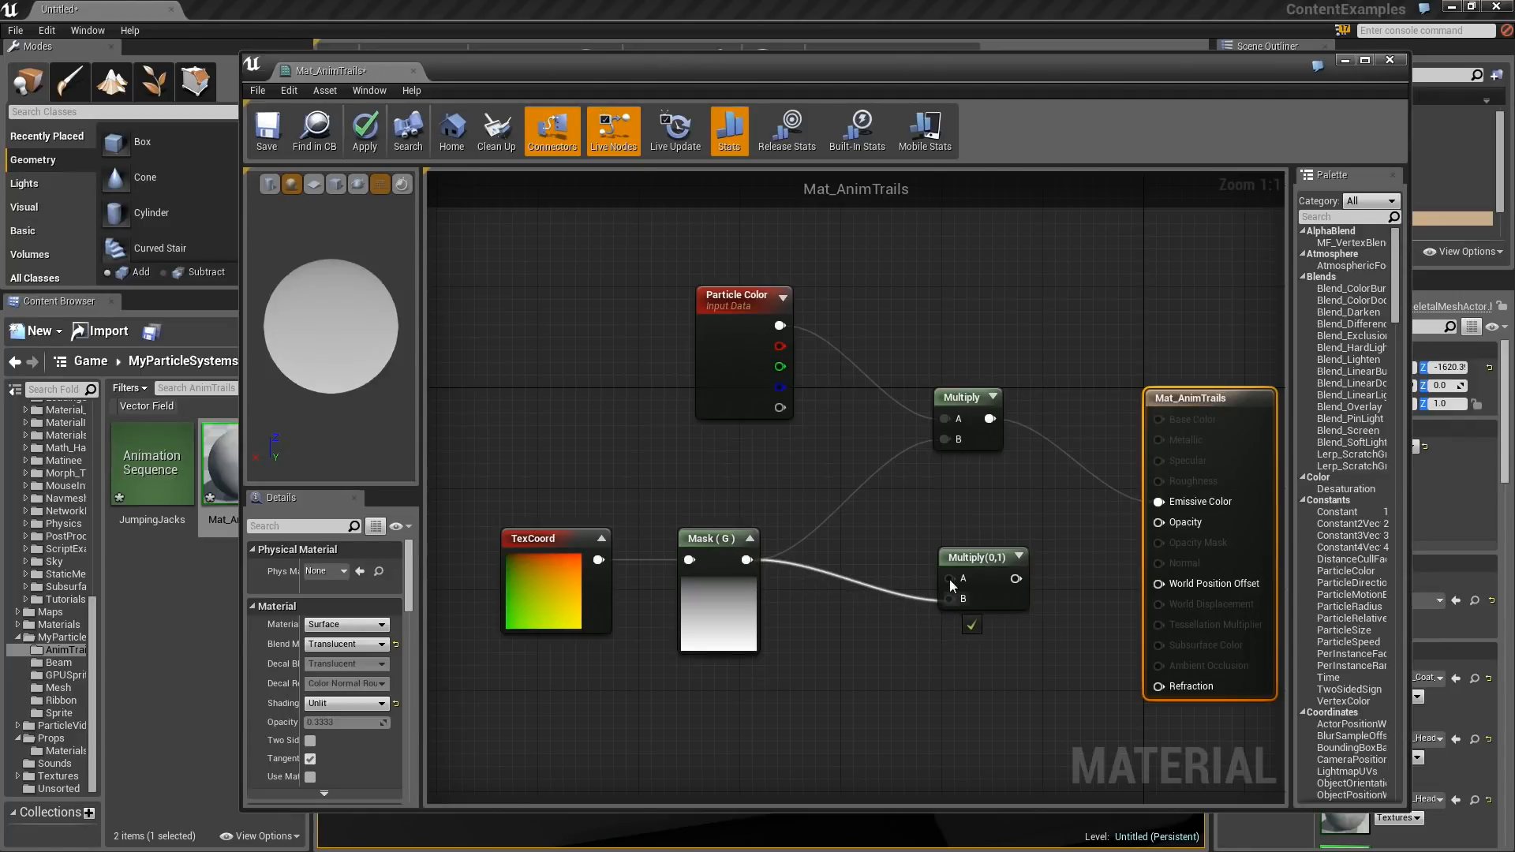
pyautogui.moveTo(951, 585); pyautogui.dragTo(779, 408)
pyautogui.moveTo(1006, 573); pyautogui.dragTo(851, 533, button='right')
pyautogui.moveTo(841, 542); pyautogui.dragTo(1004, 483)
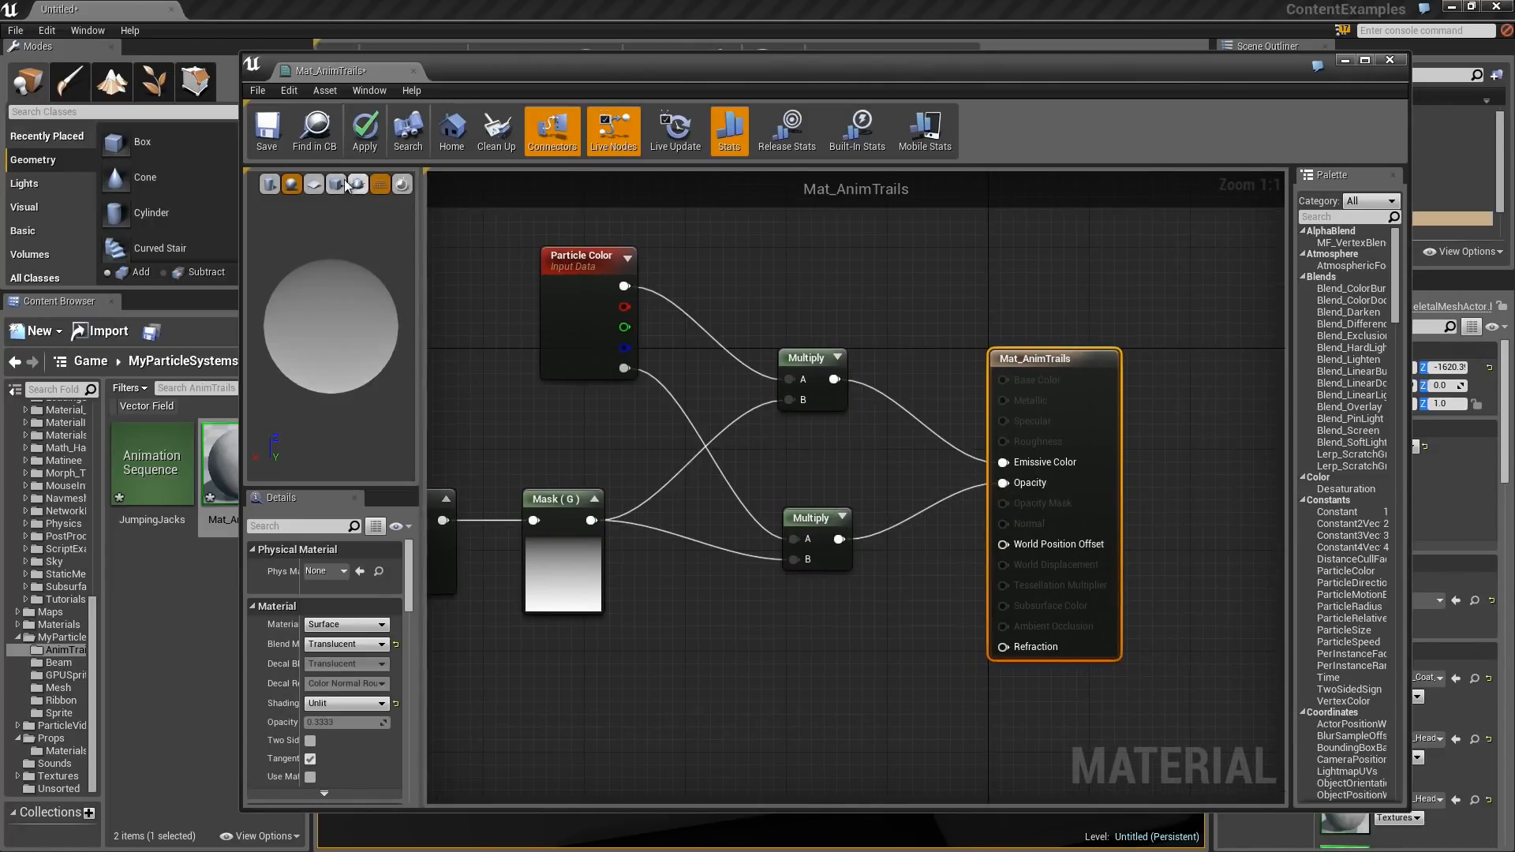
# Preview the material on a plane, then close its editor and apply the changes to the original material.
pyautogui.click(314, 184)
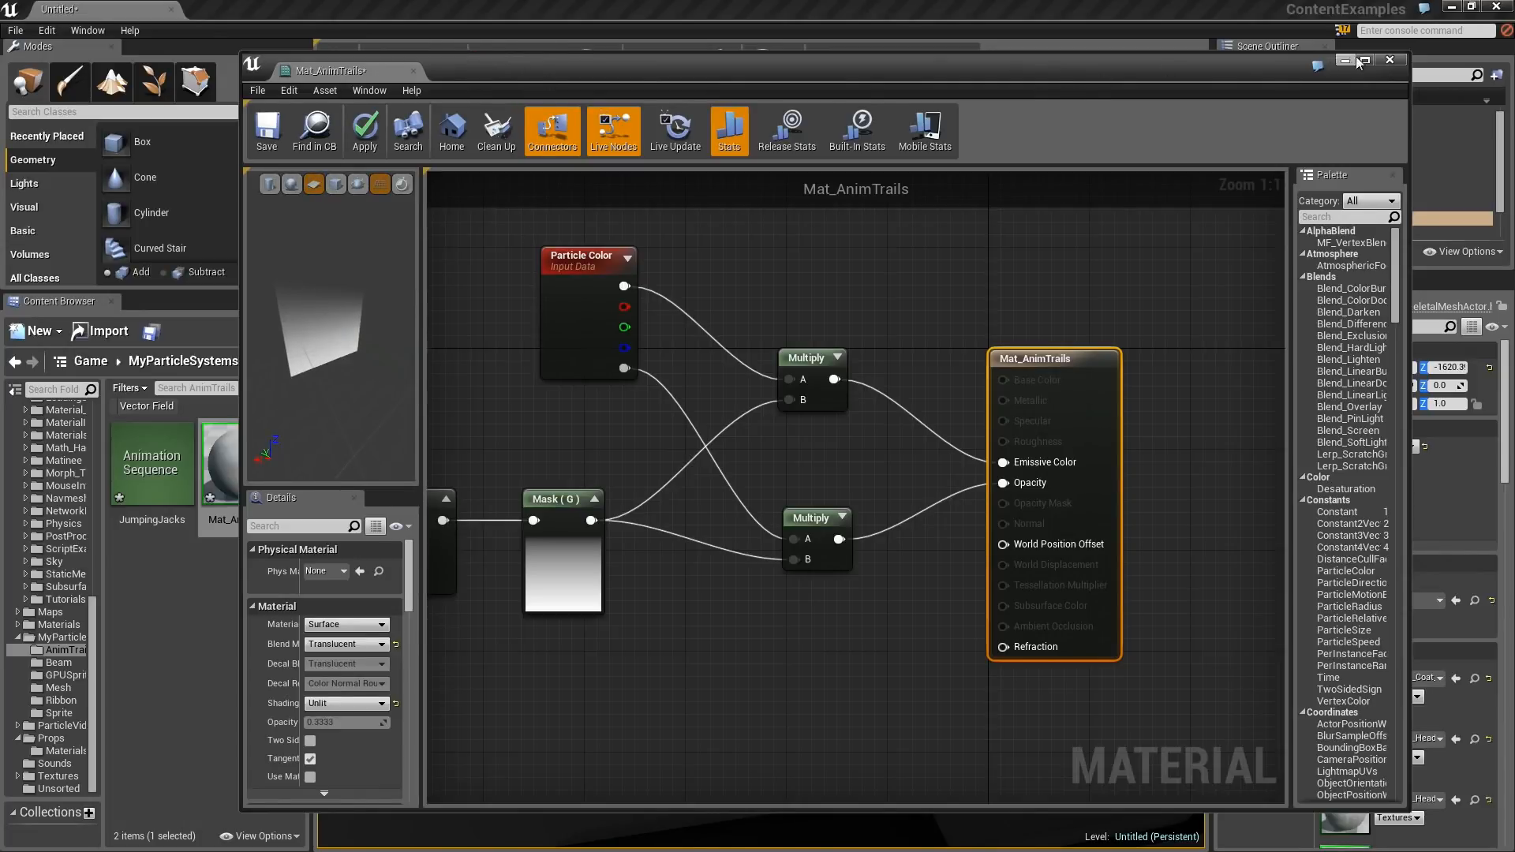
pyautogui.click(1388, 62)
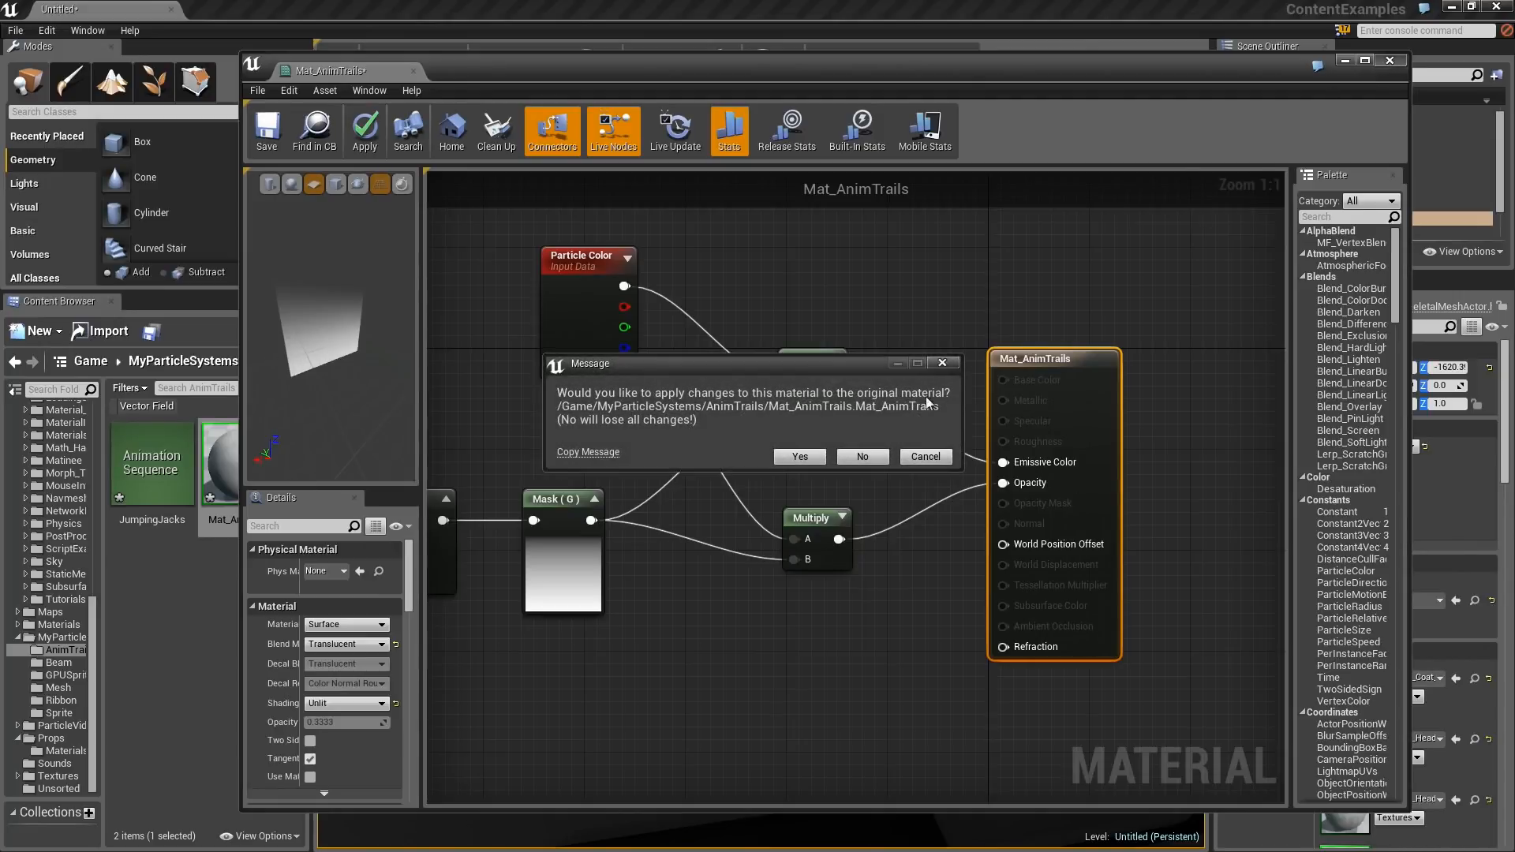
pyautogui.click(800, 456)
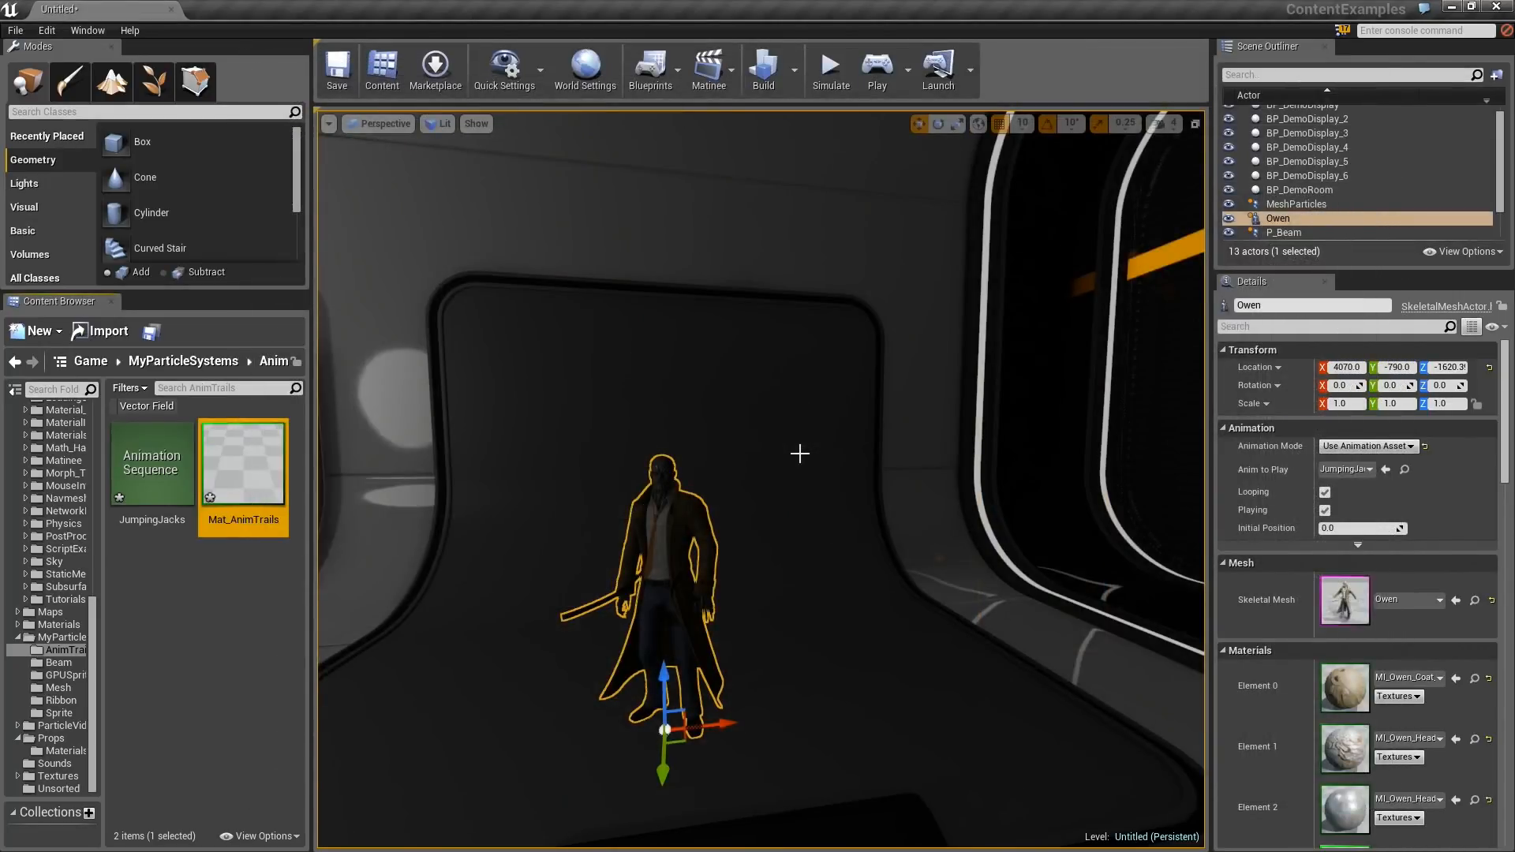
# Create a particle system in the AnimTrails folder, keeping its default name, and open it for editing.
pyautogui.rightClick(169, 567)
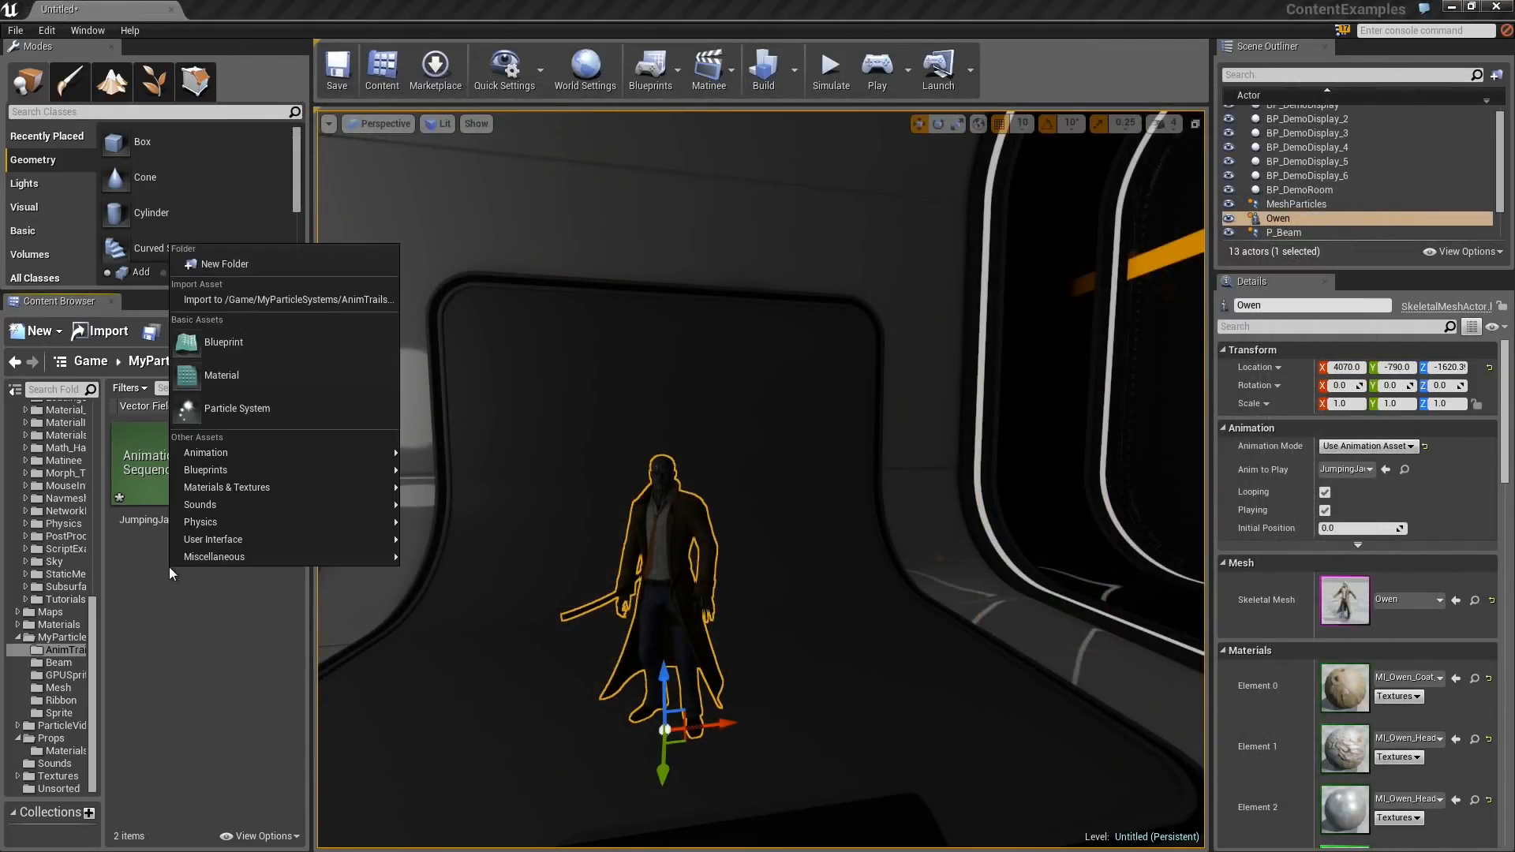
pyautogui.click(248, 409)
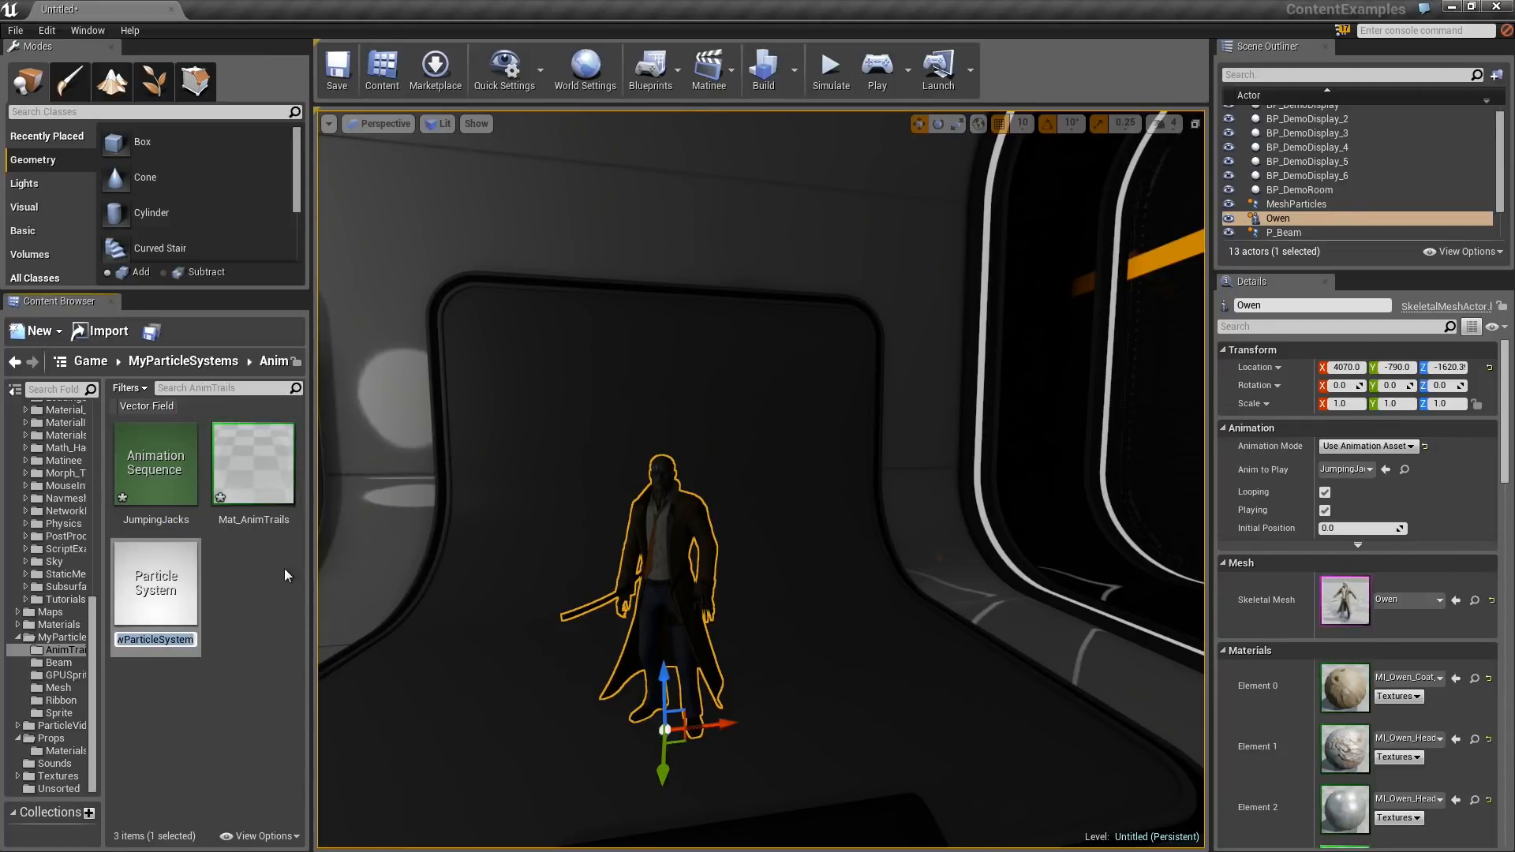
pyautogui.doubleClick(175, 581)
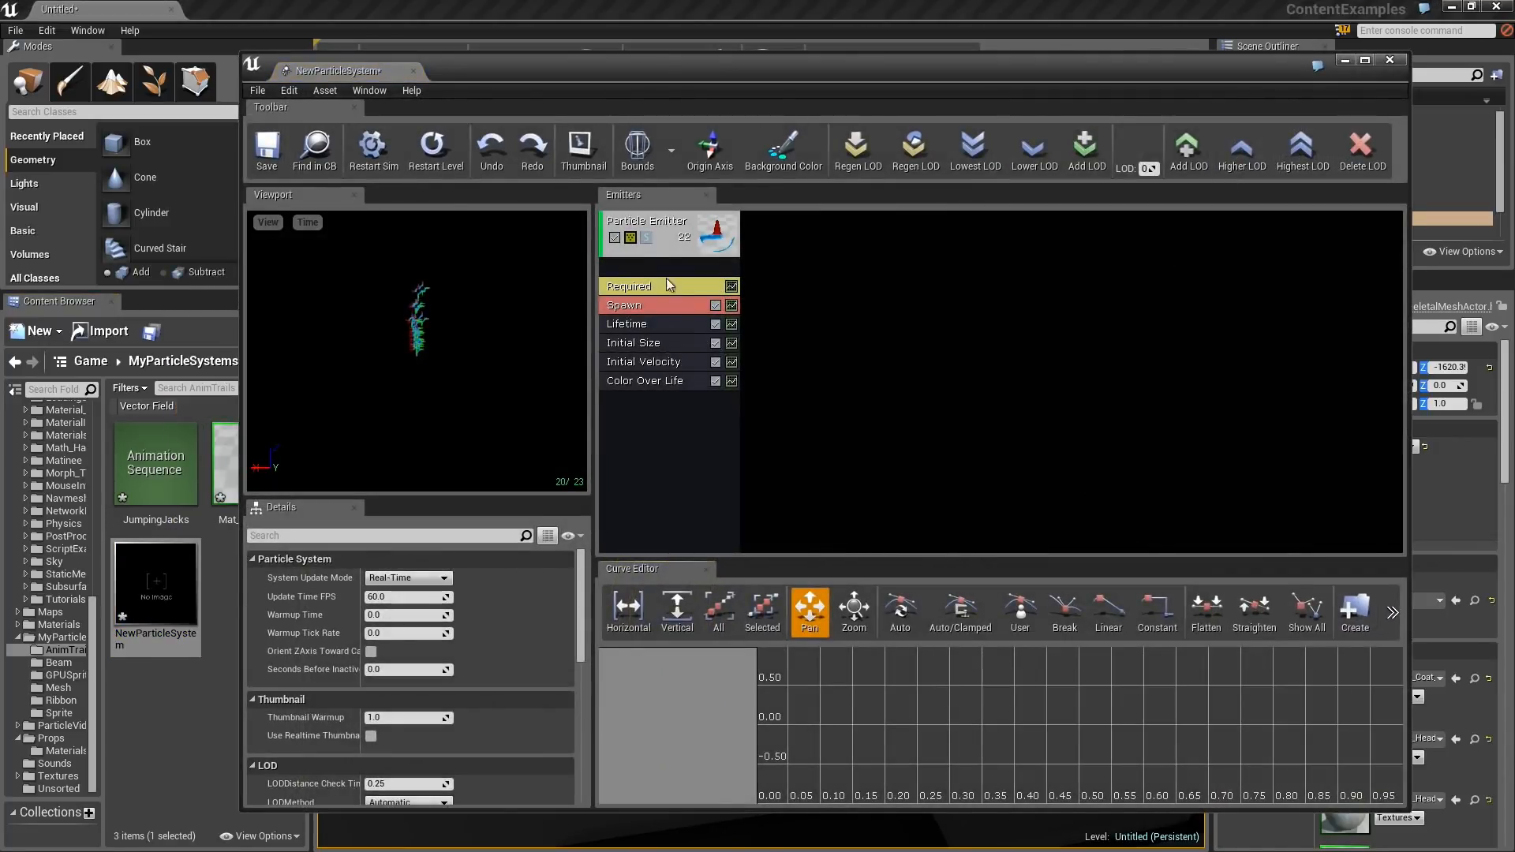
# Add a New AnimTrail Data type module to the particle emitter.
pyautogui.rightClick(653, 264)
pyautogui.moveTo(712, 320)
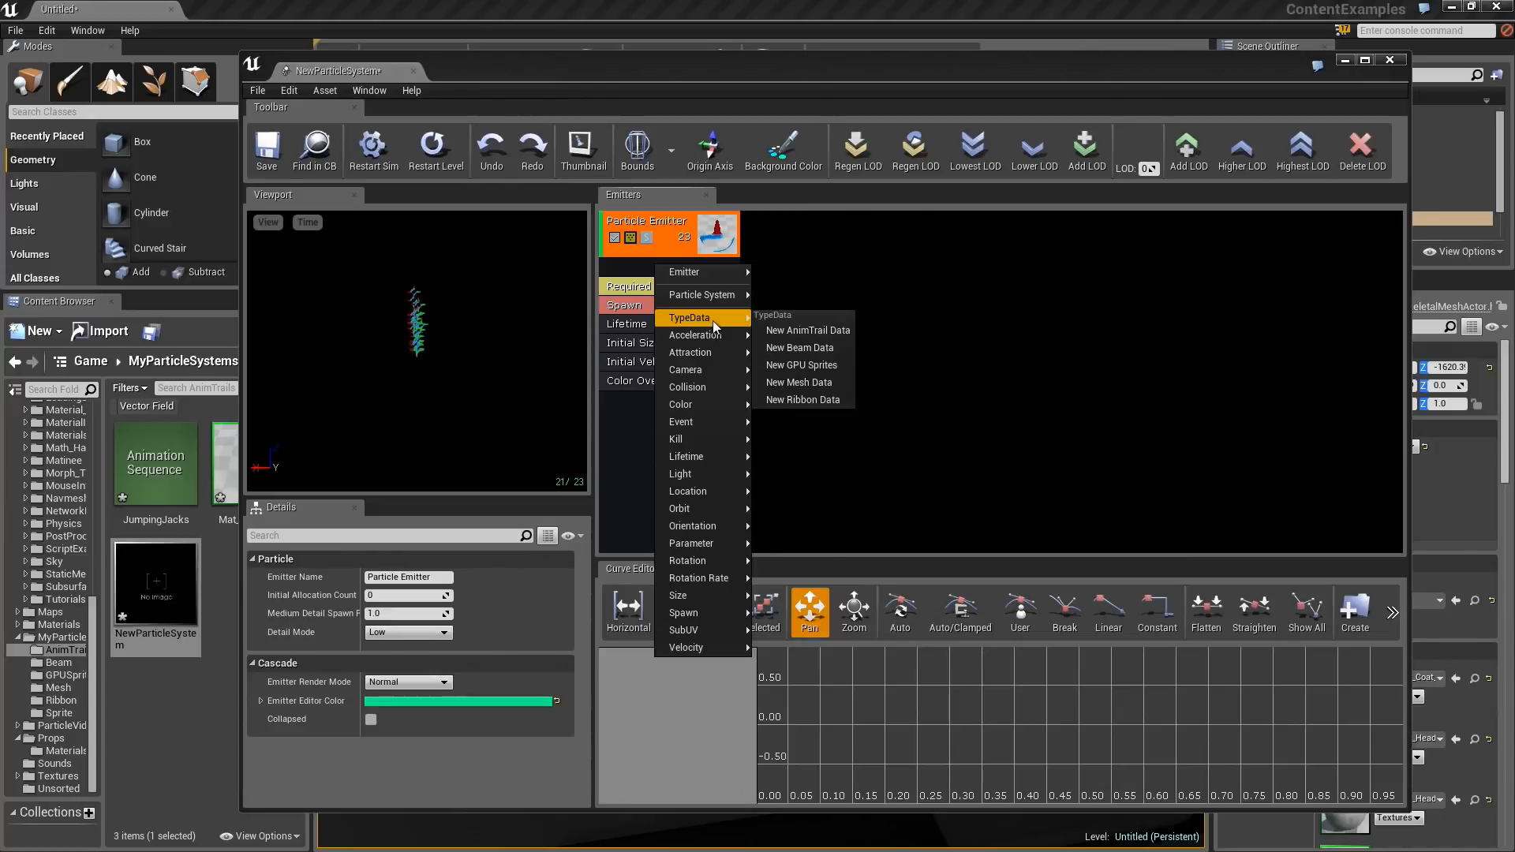
pyautogui.click(789, 328)
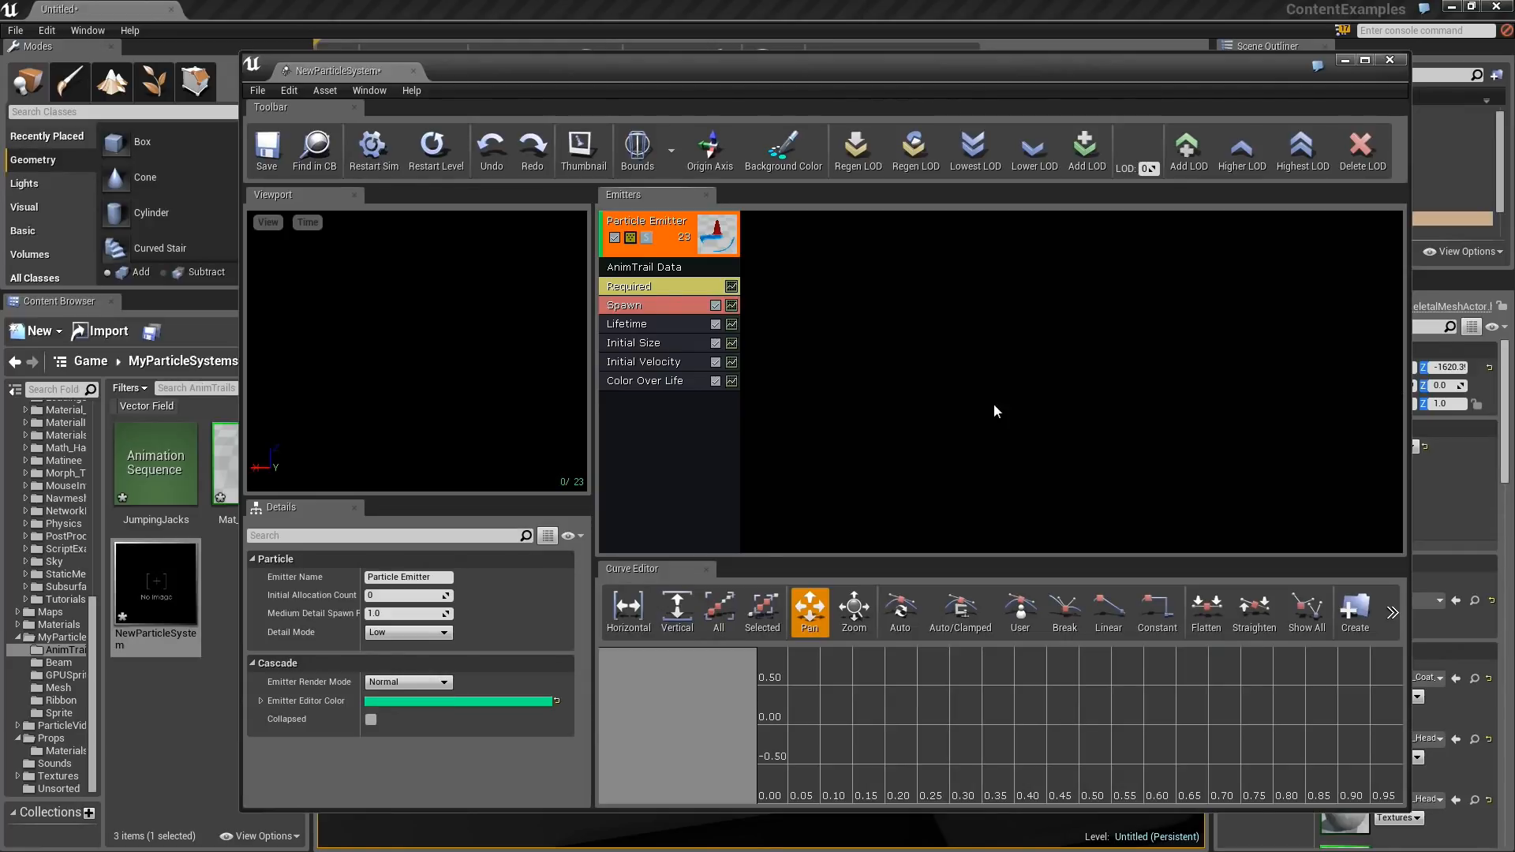
# Assign Mat_AnimTrails as the emitter's material in the Required module.
pyautogui.click(668, 287)
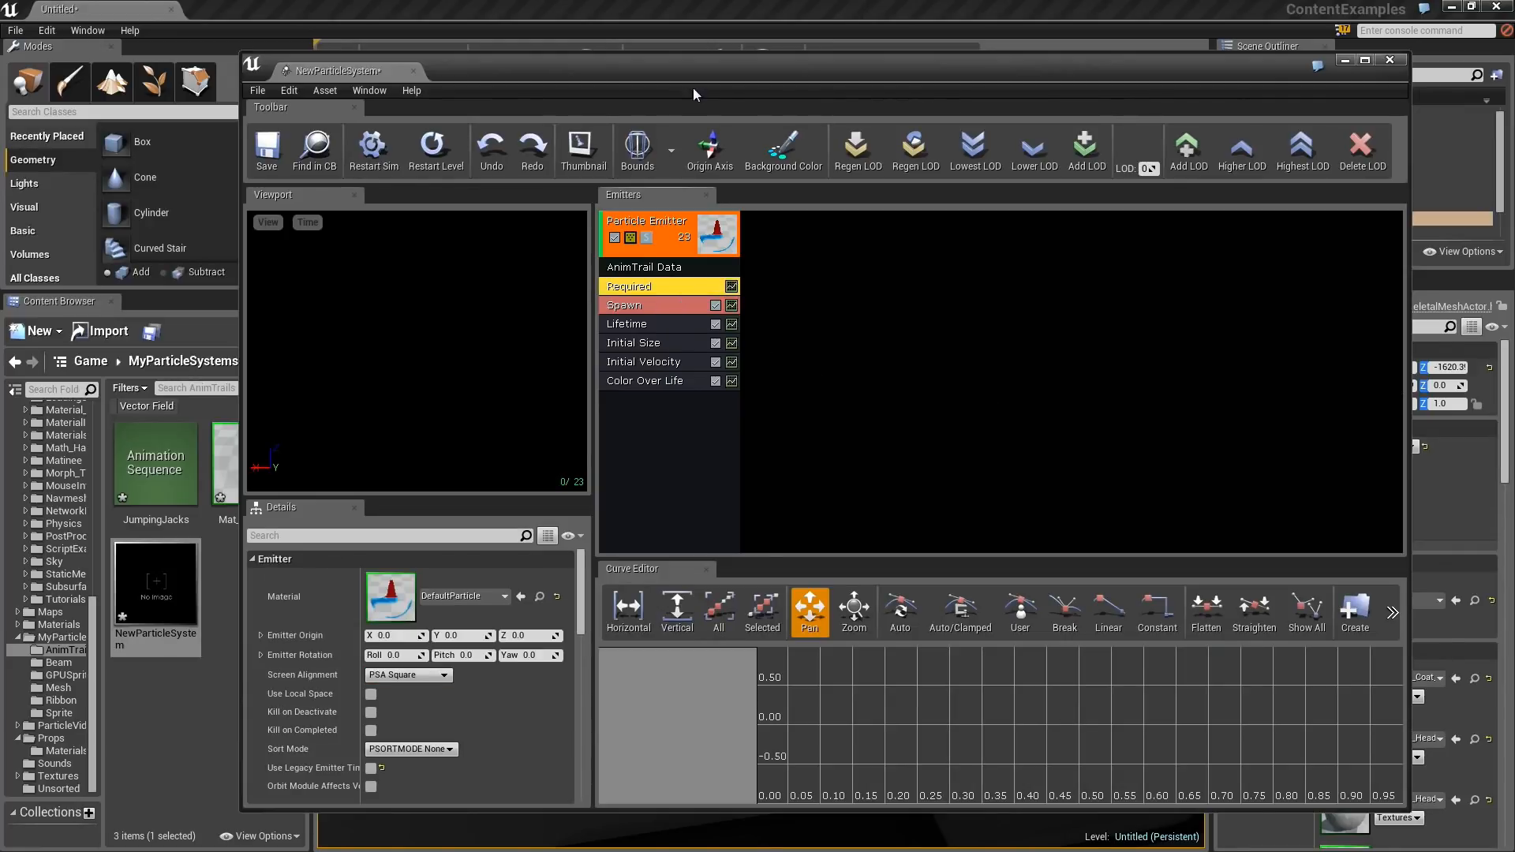
pyautogui.moveTo(656, 77); pyautogui.dragTo(825, 64)
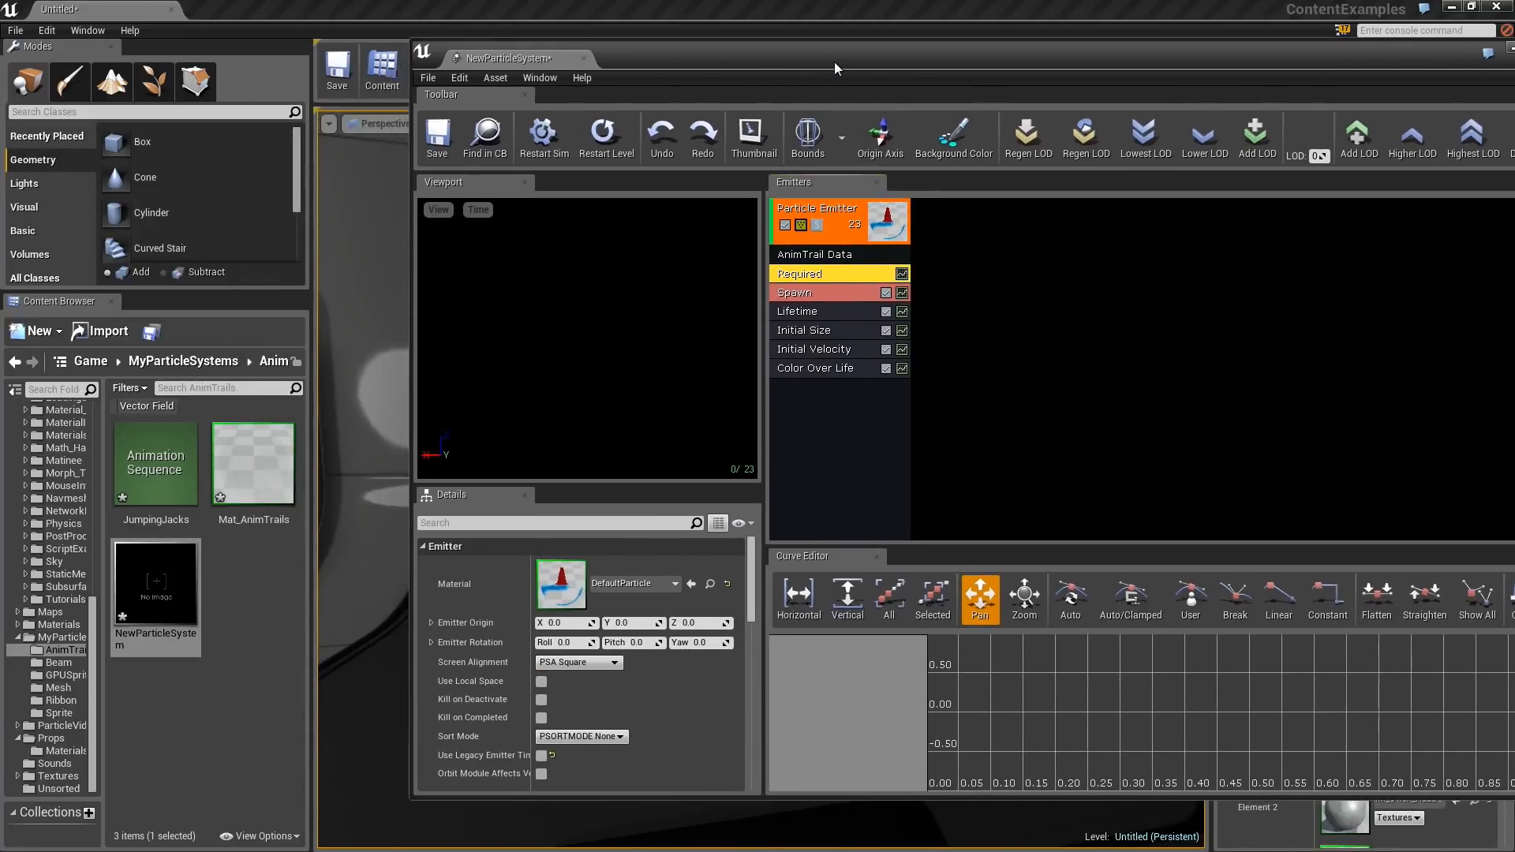
pyautogui.moveTo(272, 476); pyautogui.dragTo(608, 592)
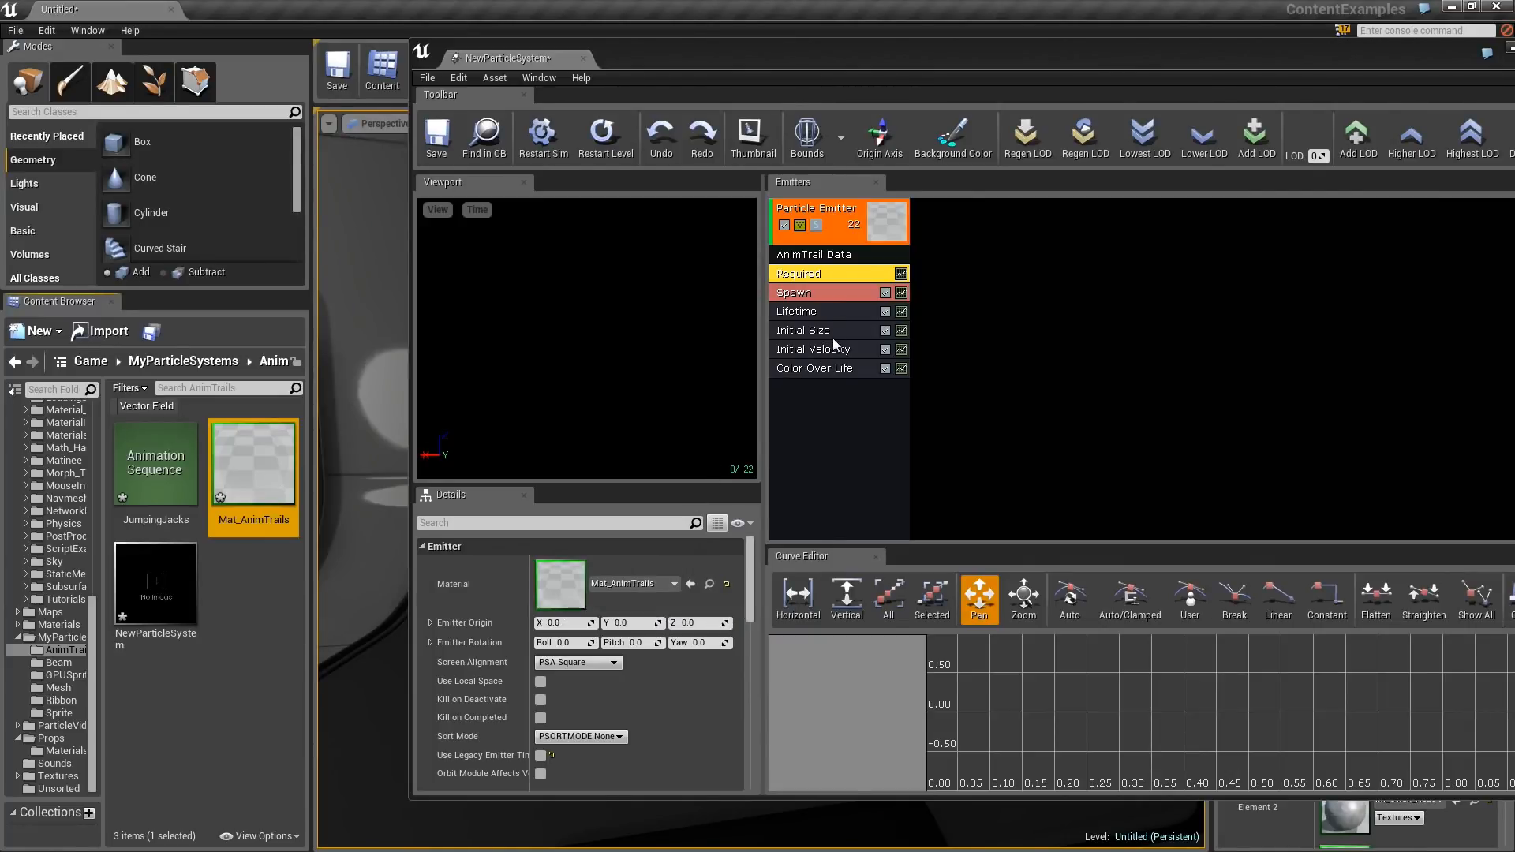
pyautogui.moveTo(879, 59); pyautogui.dragTo(712, 63)
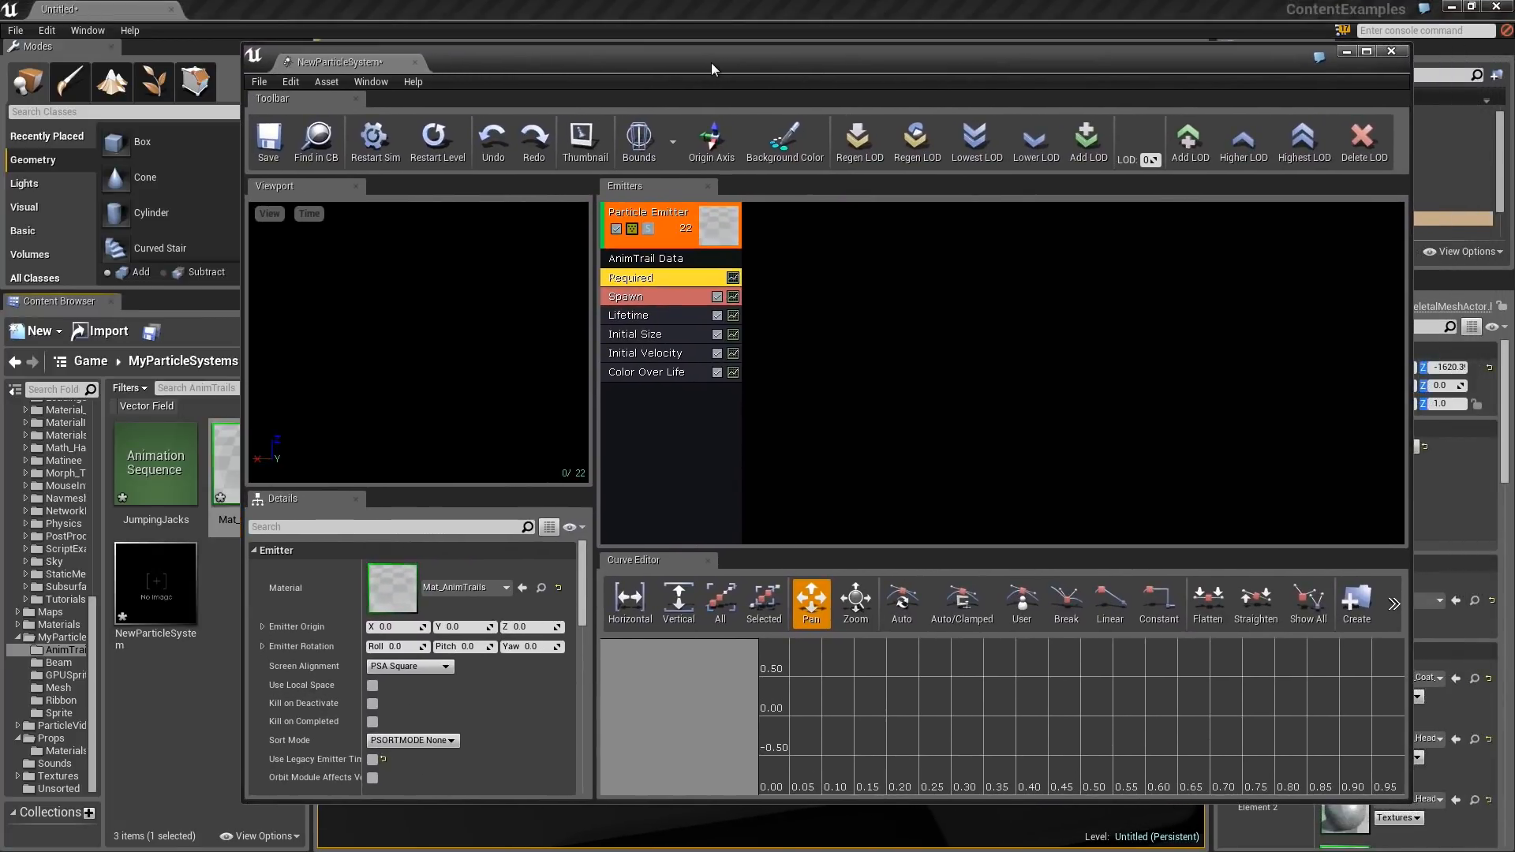
# Open the JumpingJacks animation, frame the character closer in the preview, and enlarge the area showing its Notifies and Curves.
pyautogui.doubleClick(175, 458)
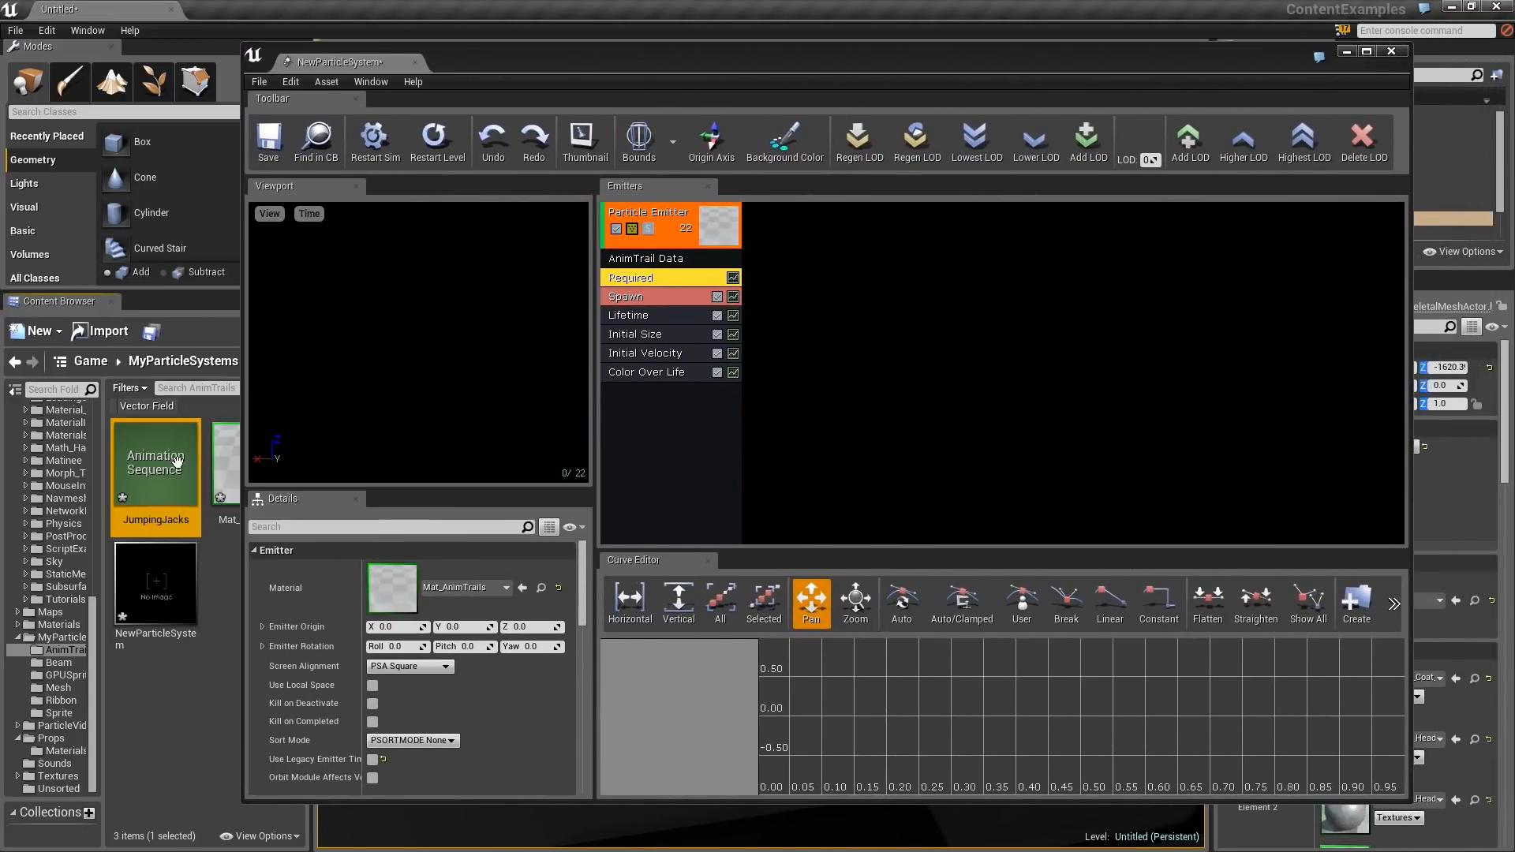
pyautogui.scroll(5, 675, 498)
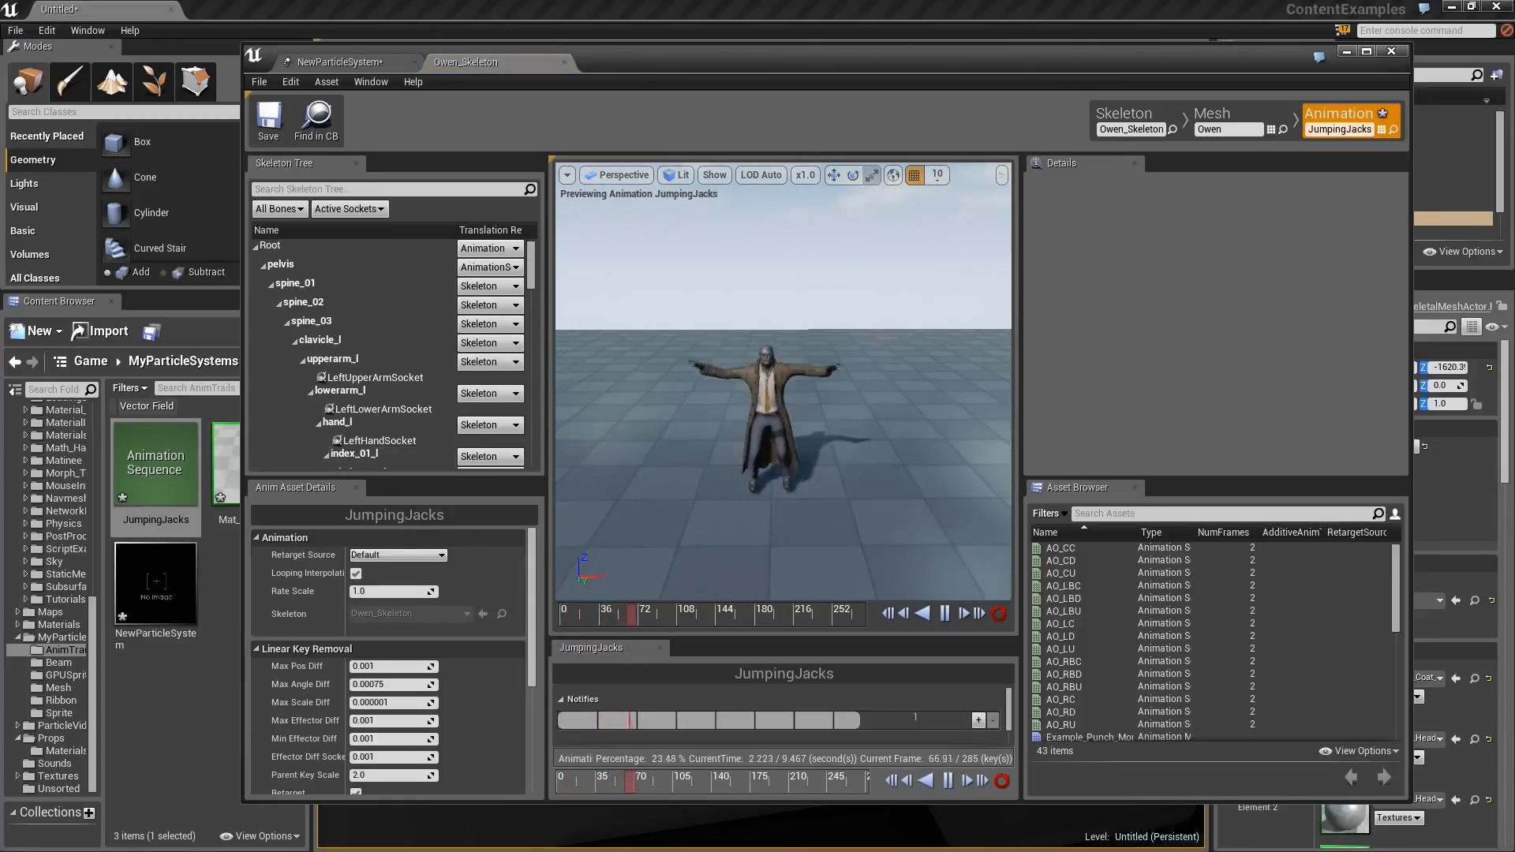
pyautogui.moveTo(675, 484)
pyautogui.mouseDown(button='right')
pyautogui.moveTo(659, 471)
pyautogui.moveTo(688, 479)
pyautogui.mouseUp(button='right')
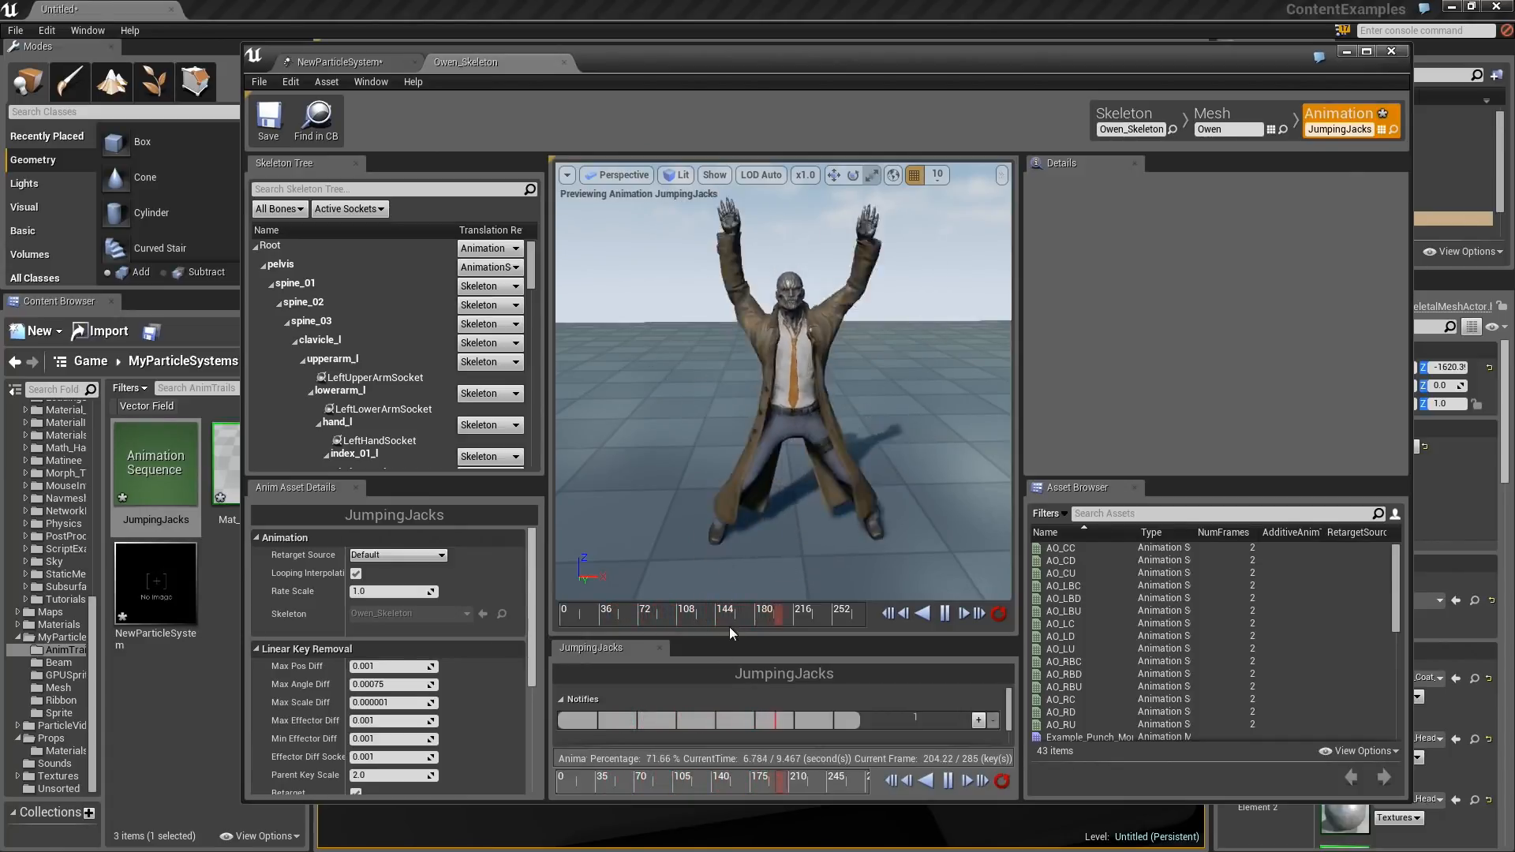
pyautogui.moveTo(729, 635); pyautogui.dragTo(725, 578)
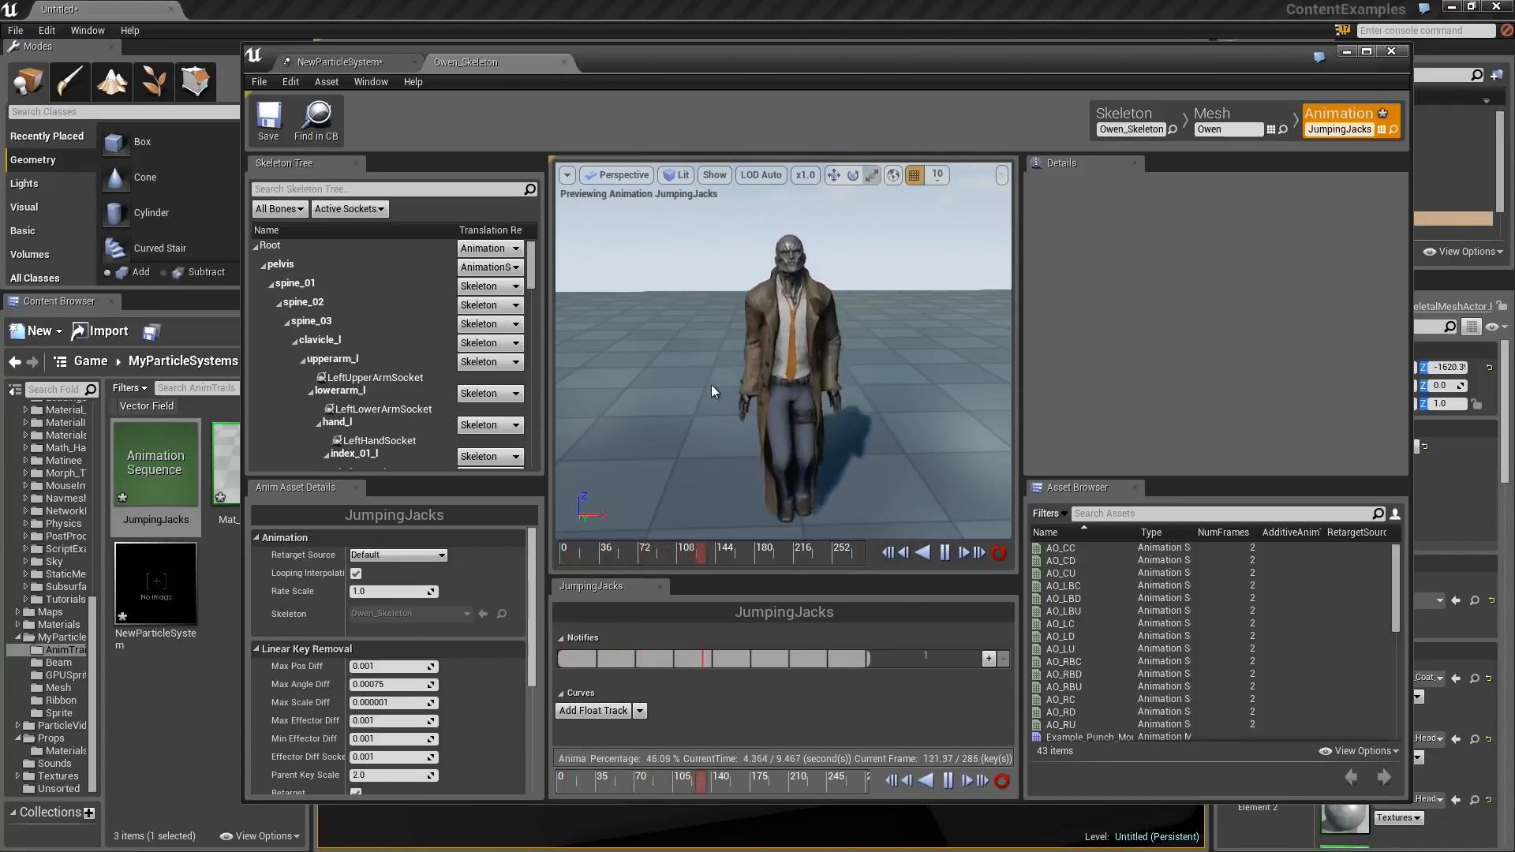
# Pause the JumpingJacks preview and highlight the upperarm_l, lowerarm_l and hand_l bones to examine their positions on the character.
pyautogui.click(946, 553)
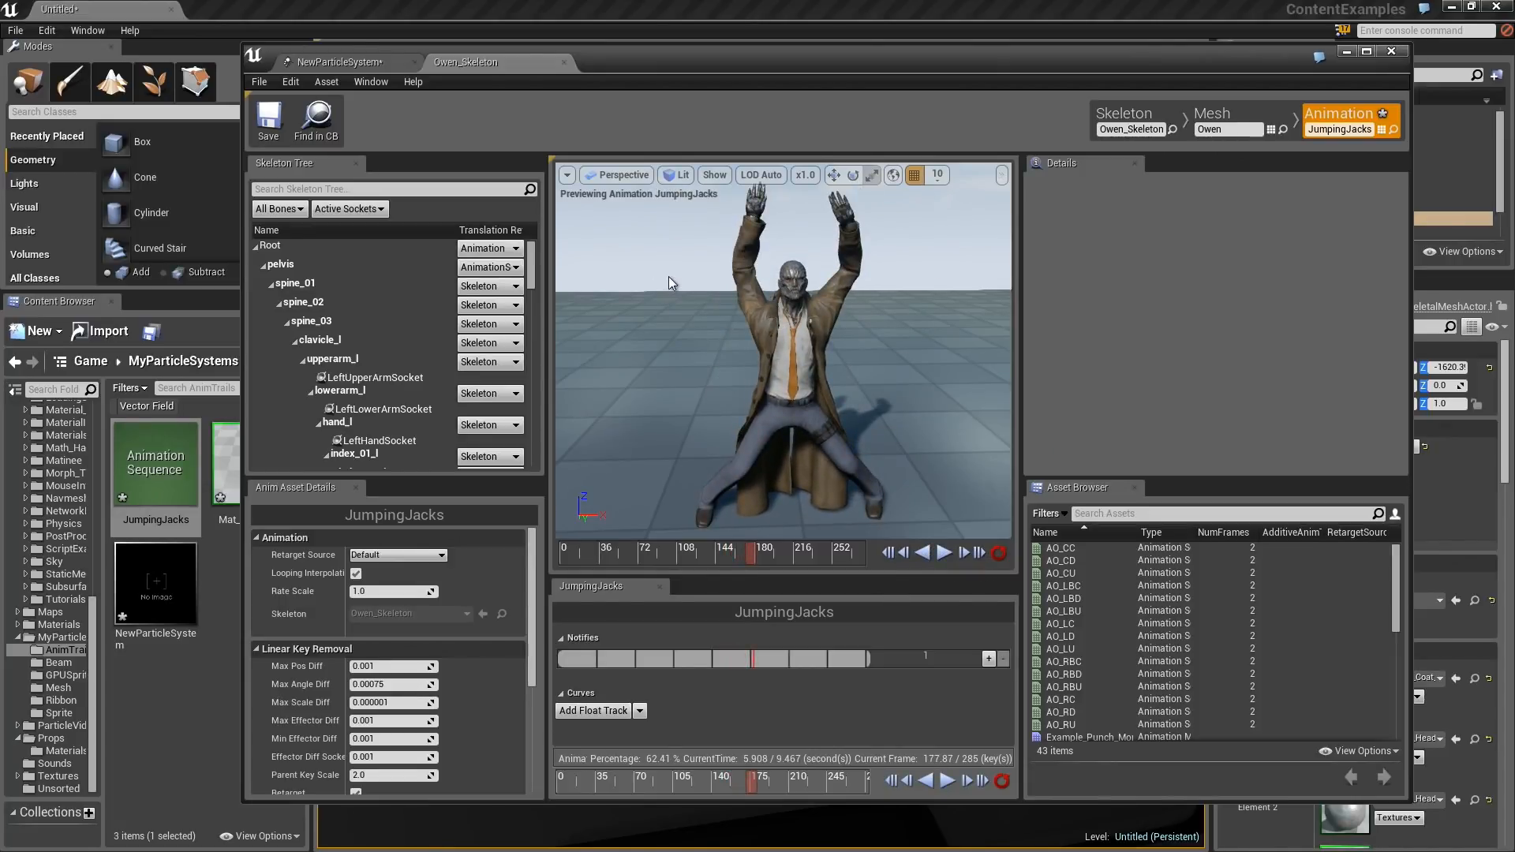
pyautogui.click(331, 359)
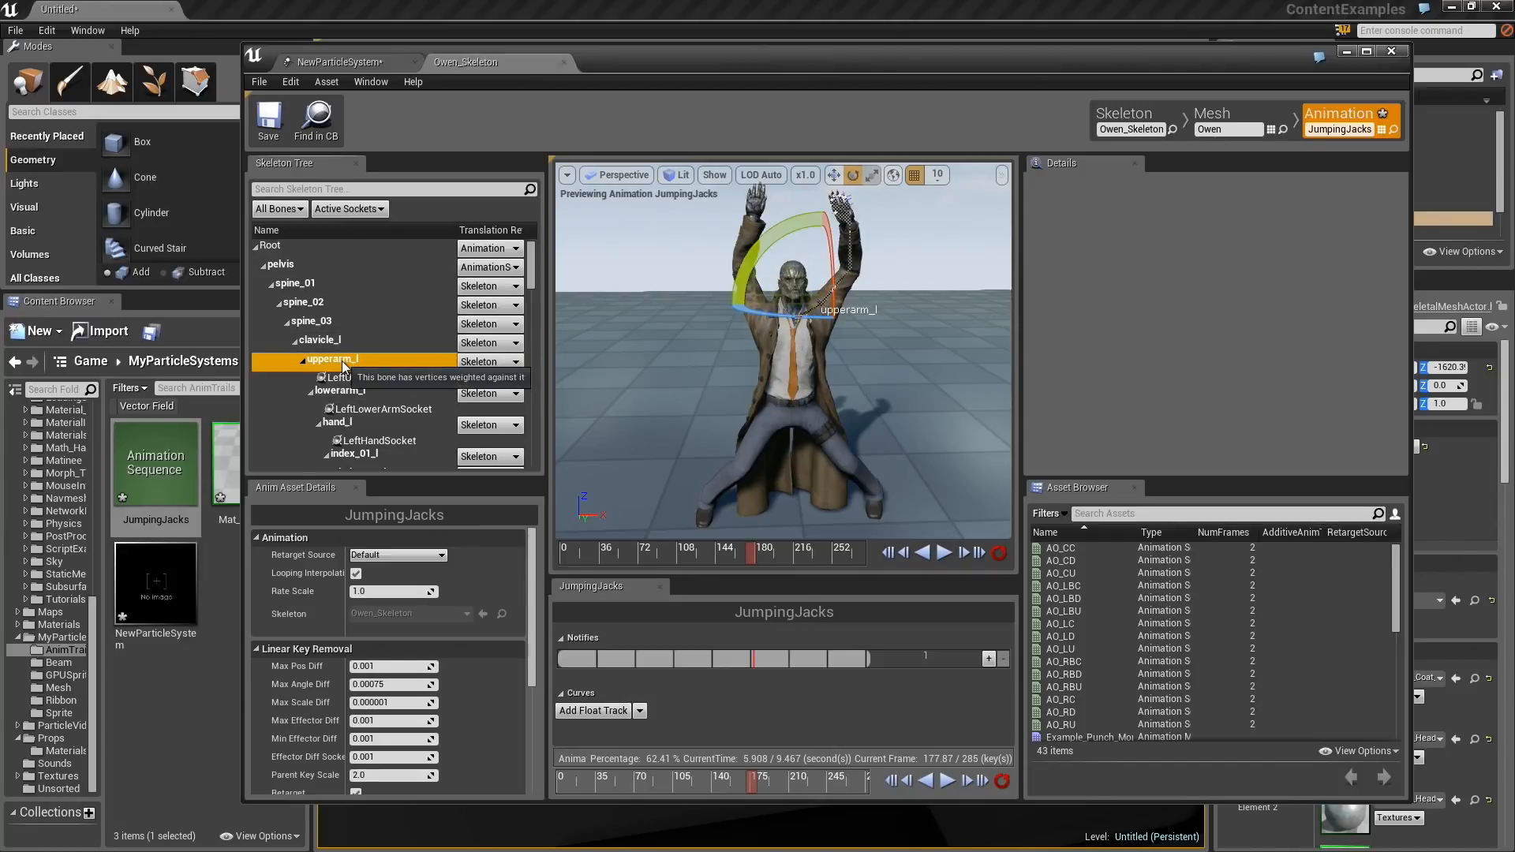
pyautogui.click(349, 392)
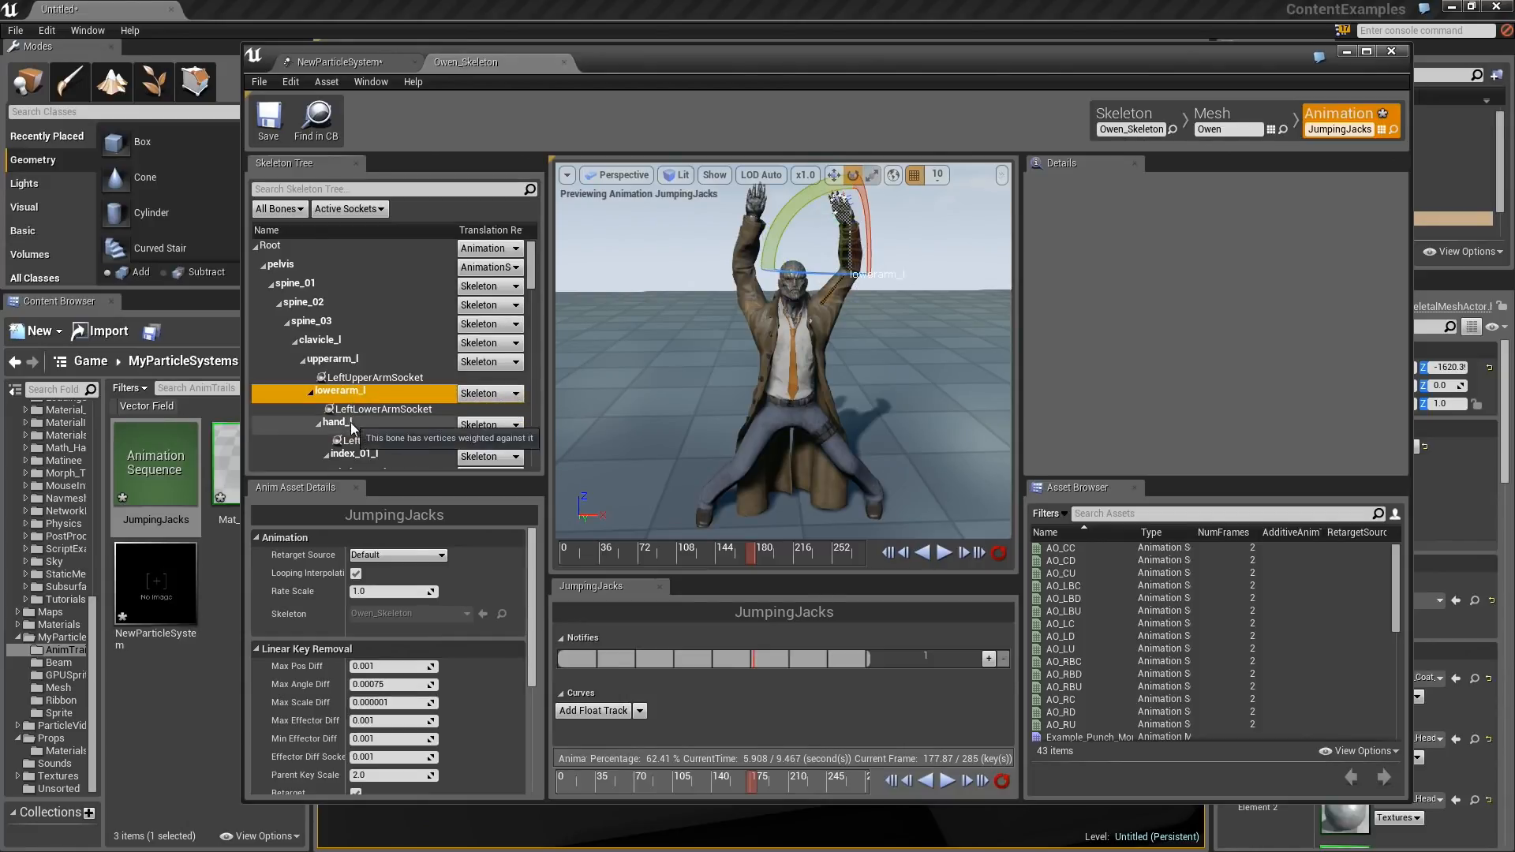
pyautogui.click(352, 427)
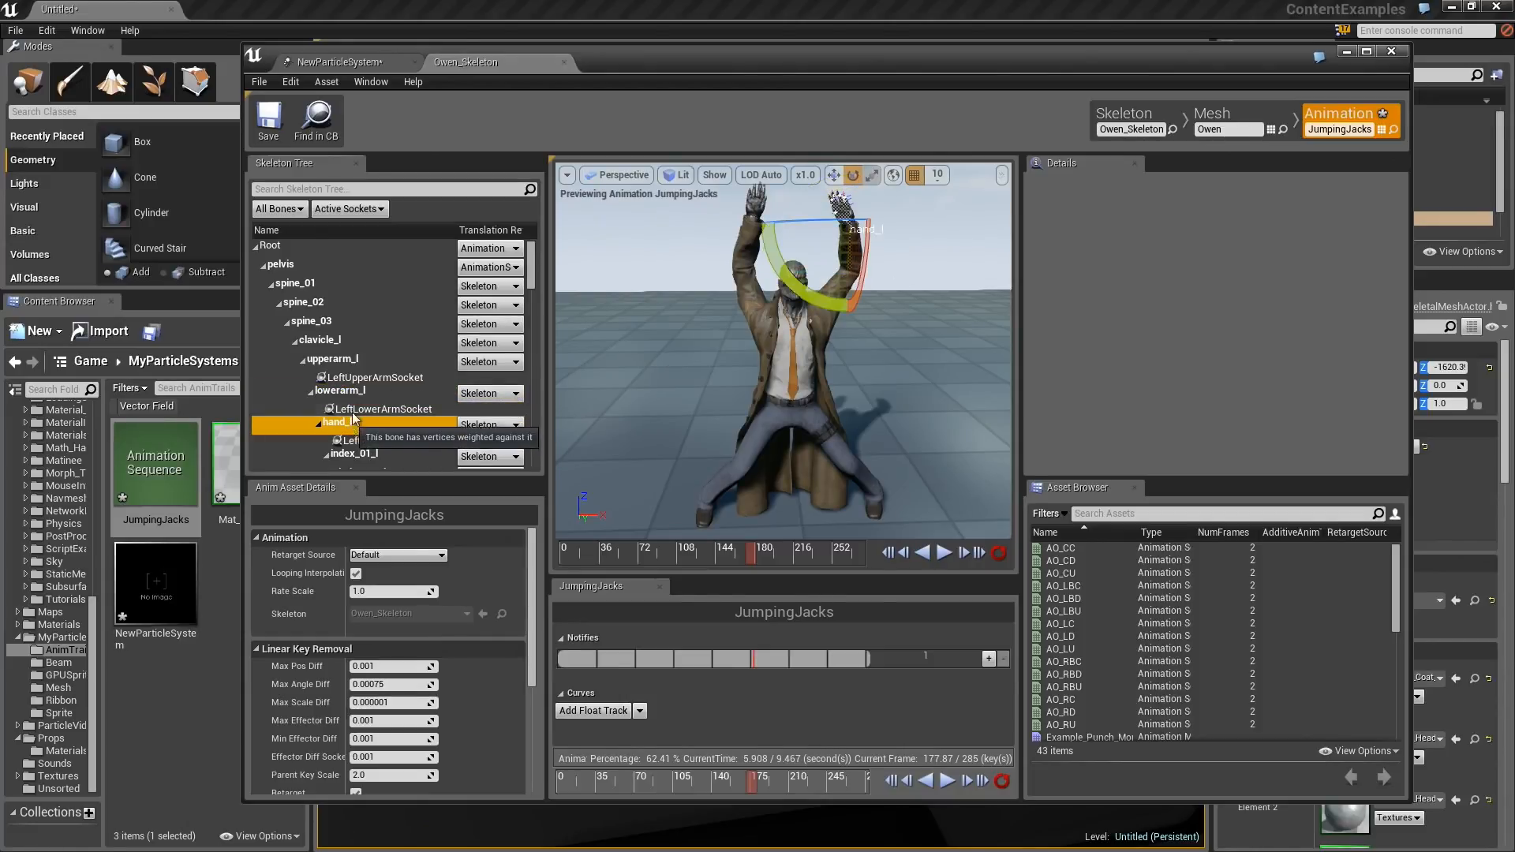
pyautogui.press('Up')
pyautogui.click(352, 427)
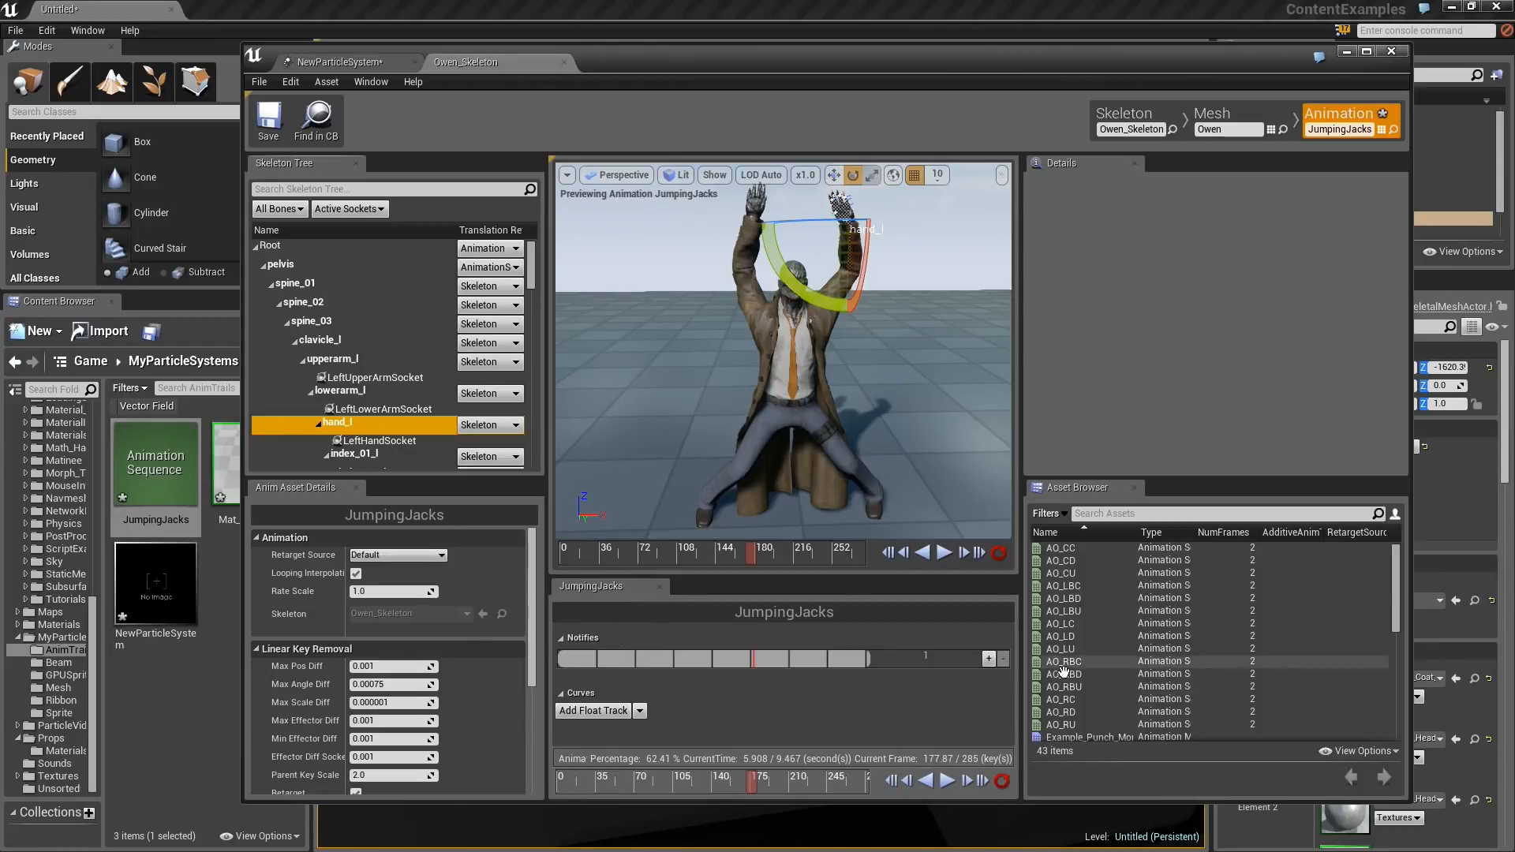
# Reopen the JumpingJacks animation from the AnimTrails folder and maximize its editor window.
pyautogui.moveTo(861, 44); pyautogui.dragTo(901, 44)
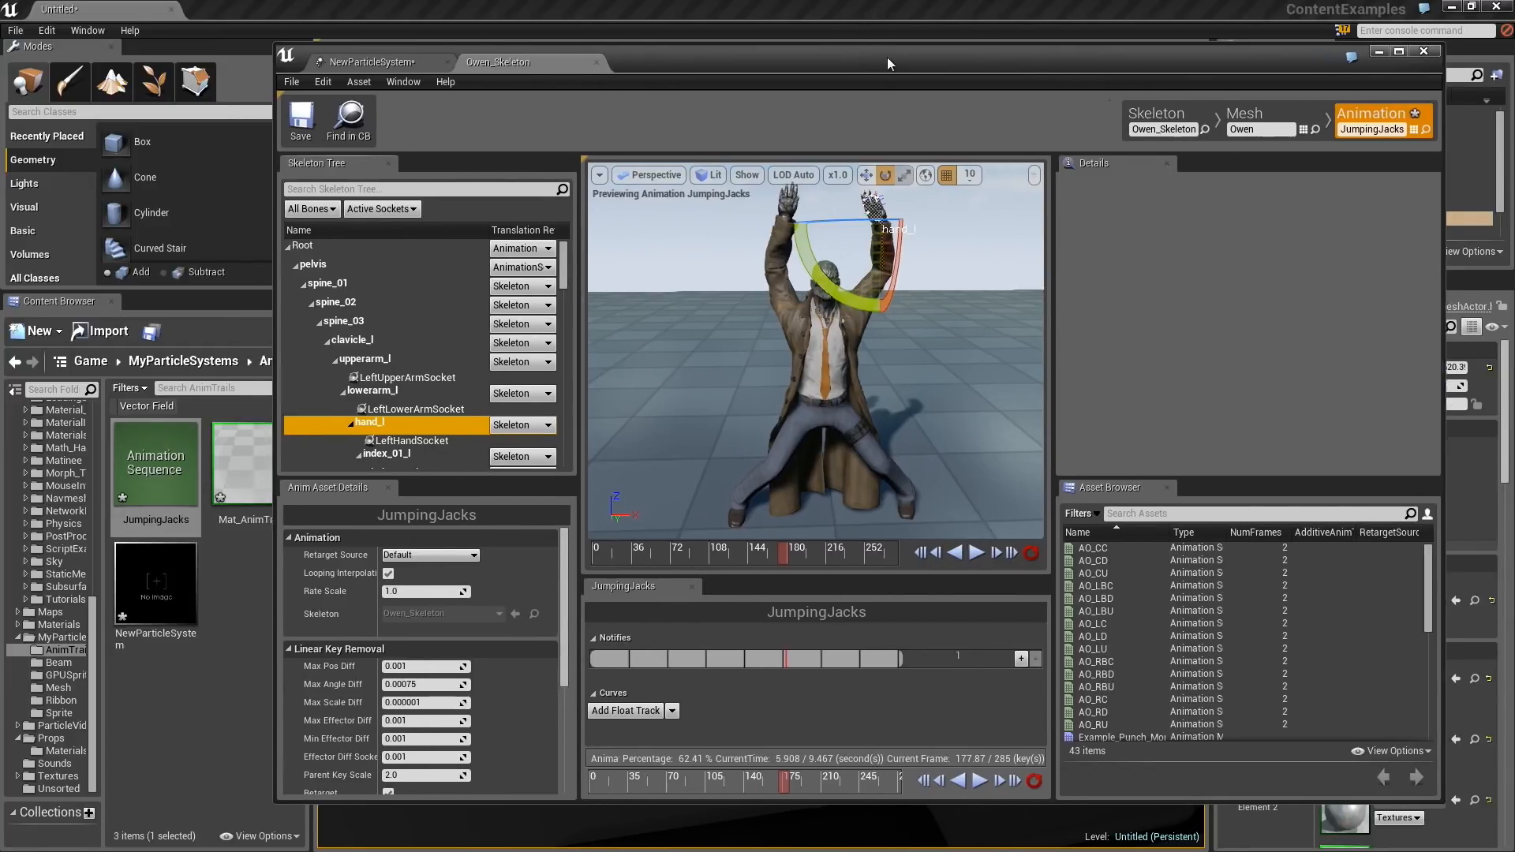
pyautogui.click(603, 63)
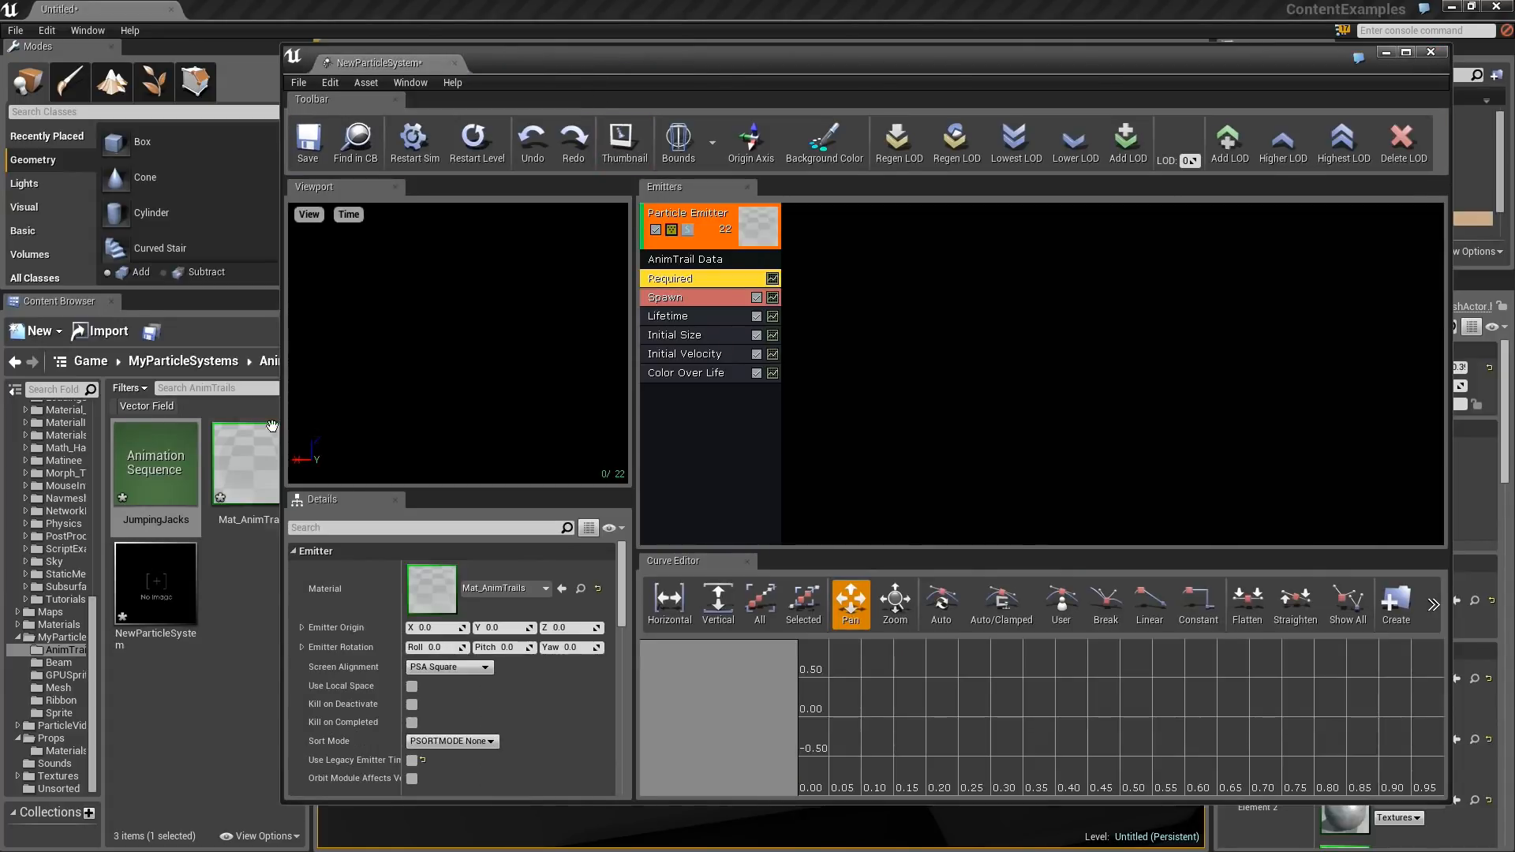
pyautogui.doubleClick(165, 471)
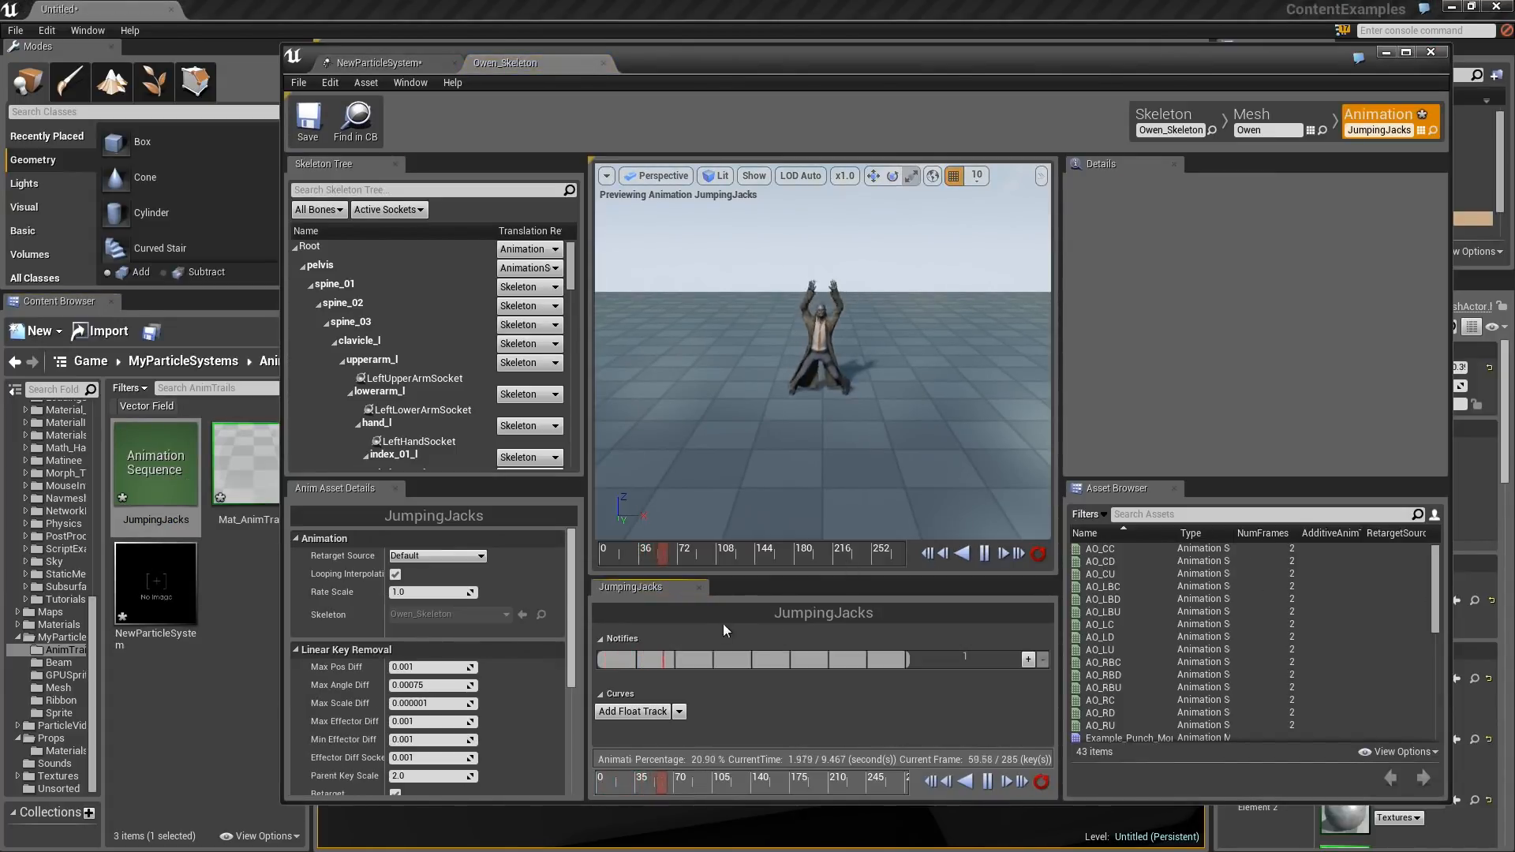
pyautogui.doubleClick(891, 64)
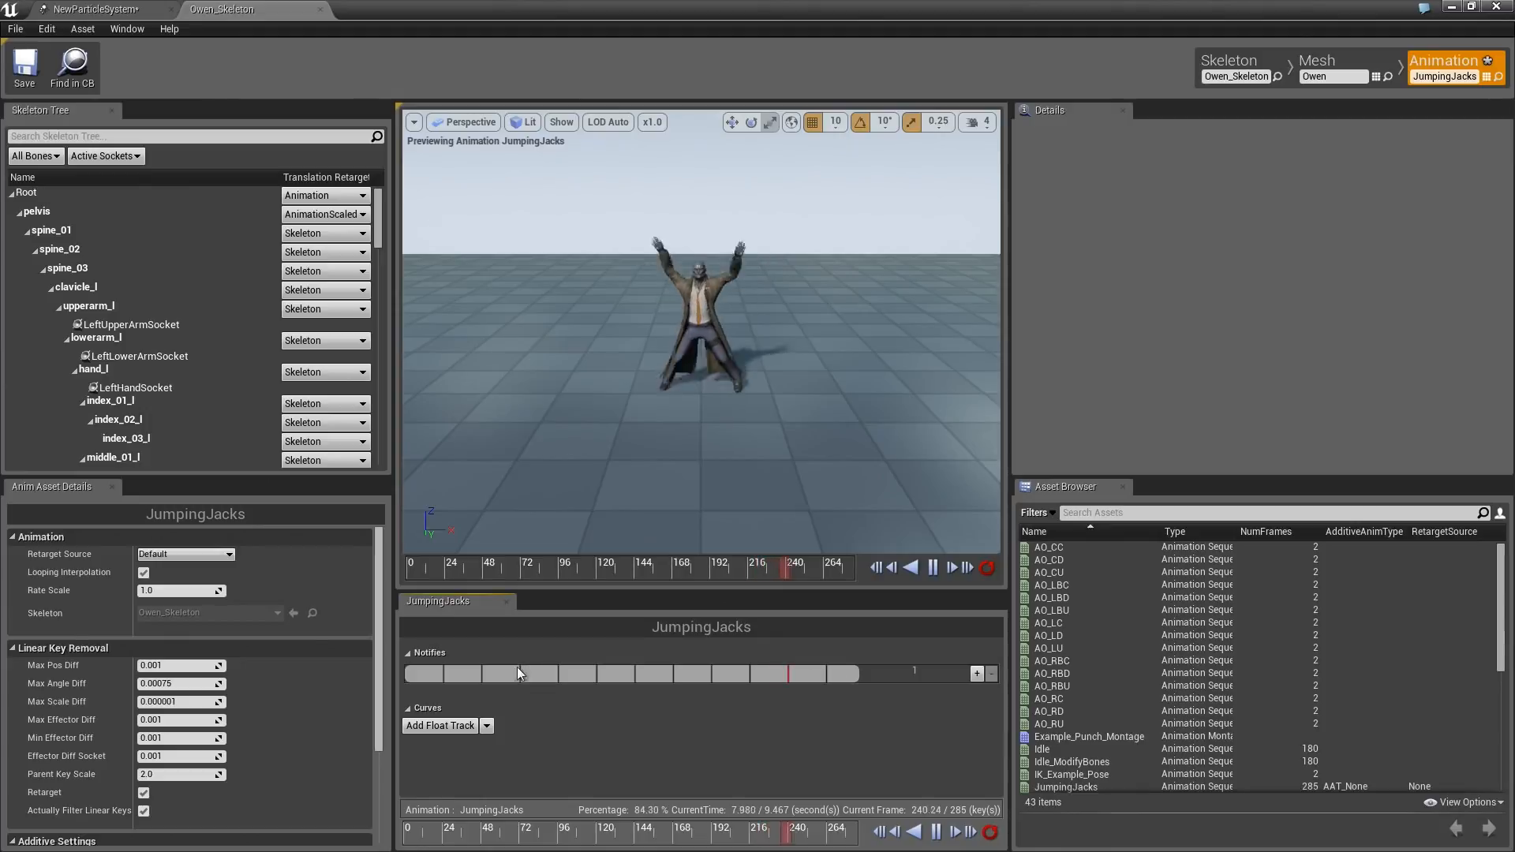
# Add a Trail notify state to the Notifies track and stretch it from about frame 42 to about frame 97.
pyautogui.rightClick(466, 671)
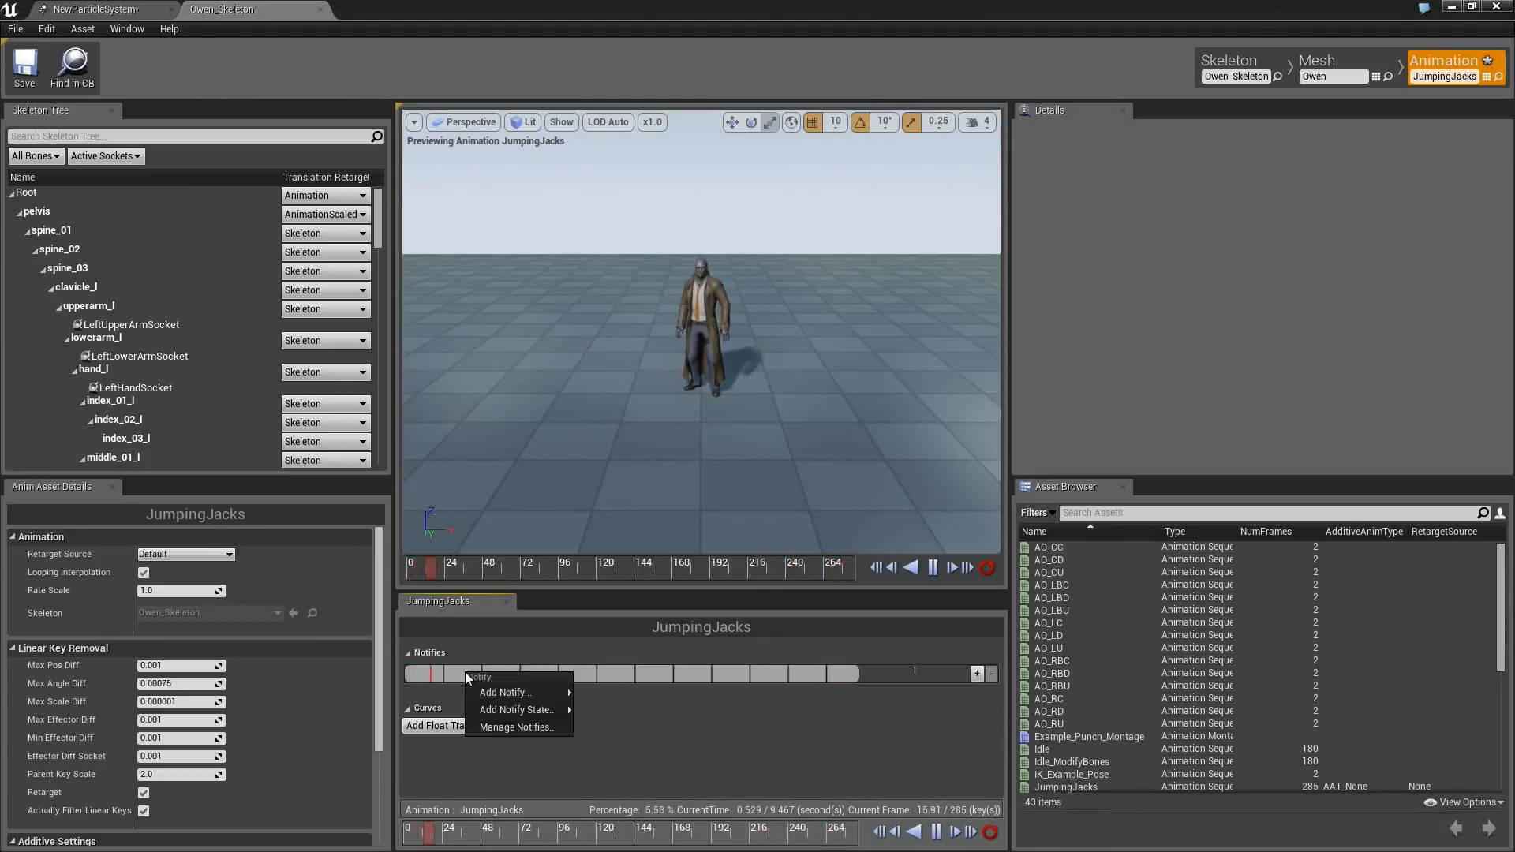
pyautogui.moveTo(490, 705)
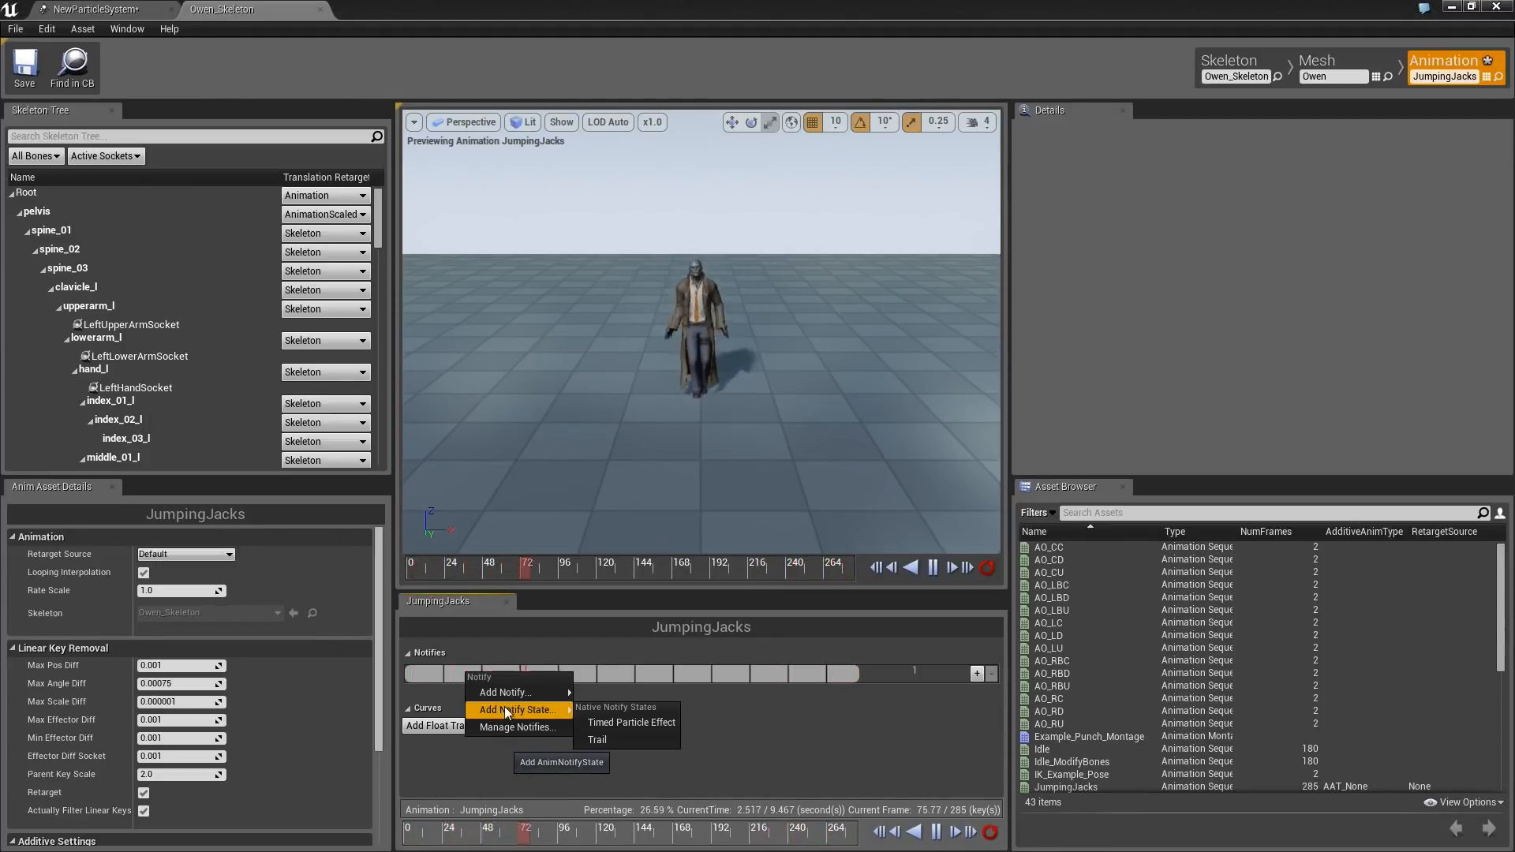
pyautogui.click(611, 736)
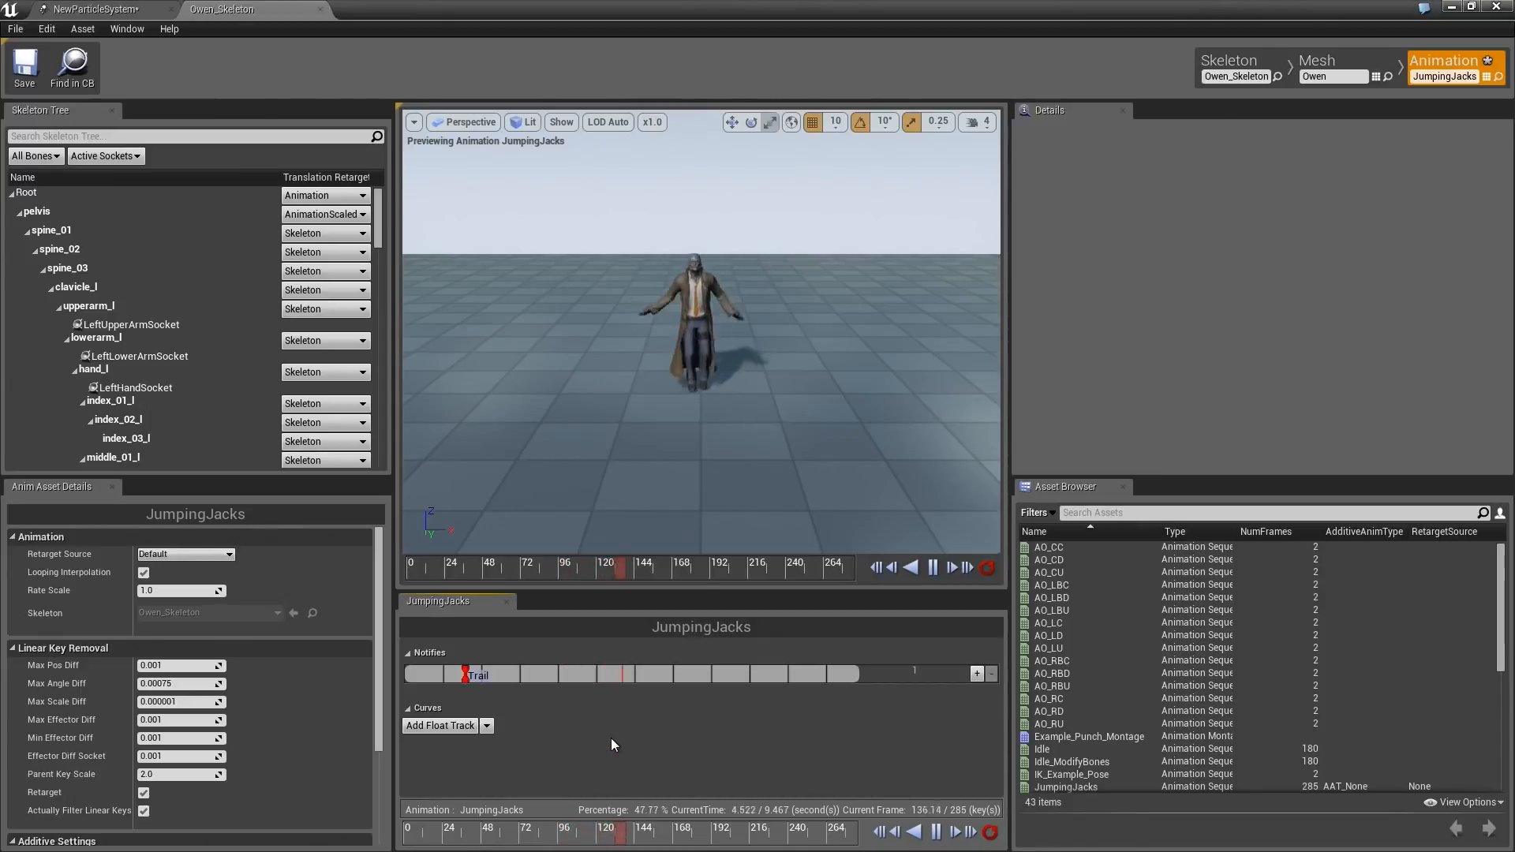
pyautogui.click(464, 678)
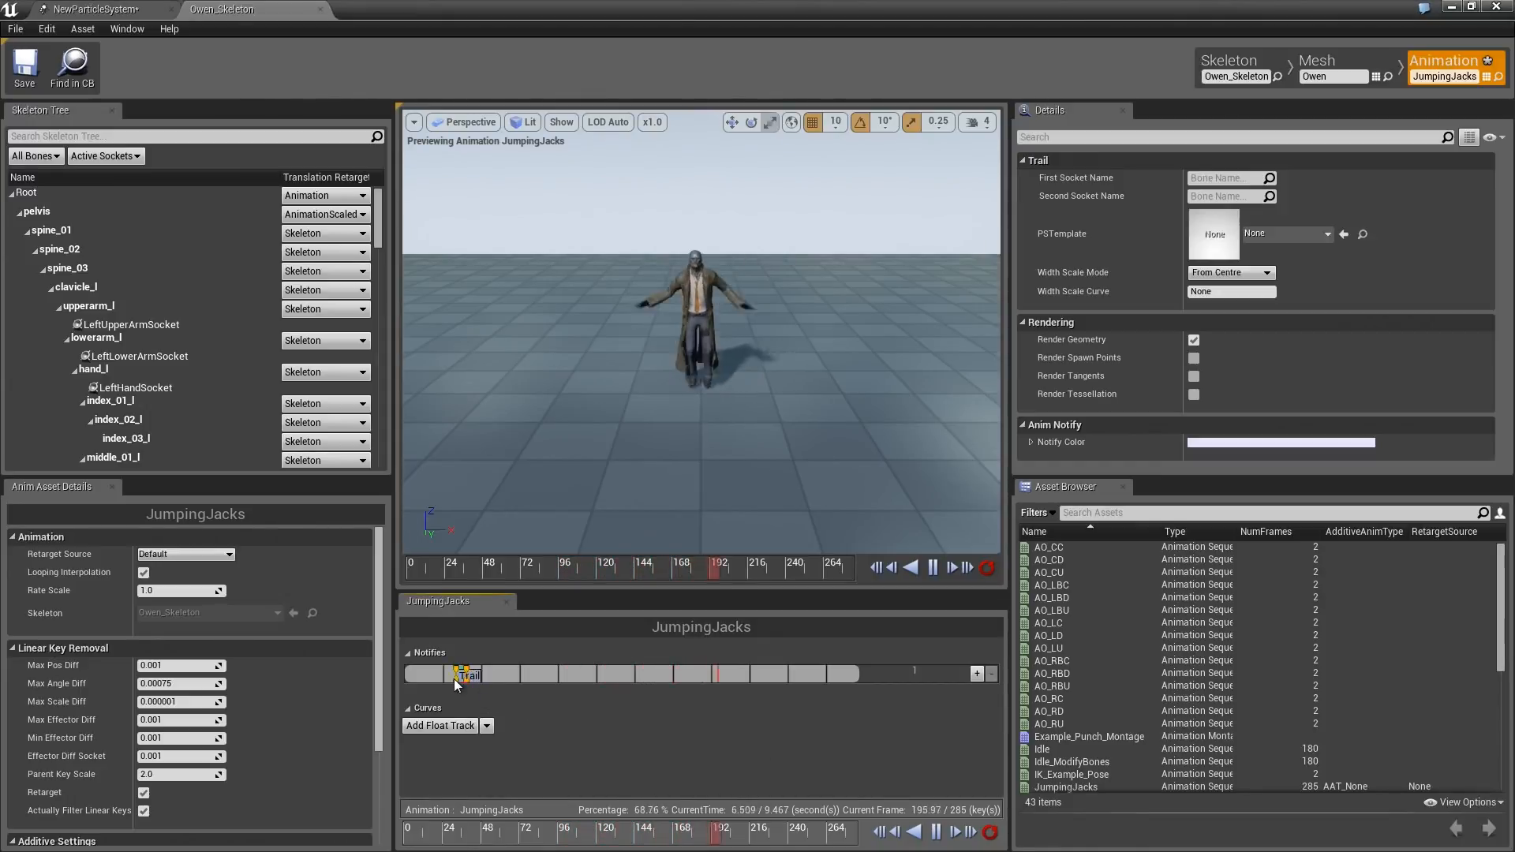
pyautogui.moveTo(467, 676); pyautogui.dragTo(560, 680)
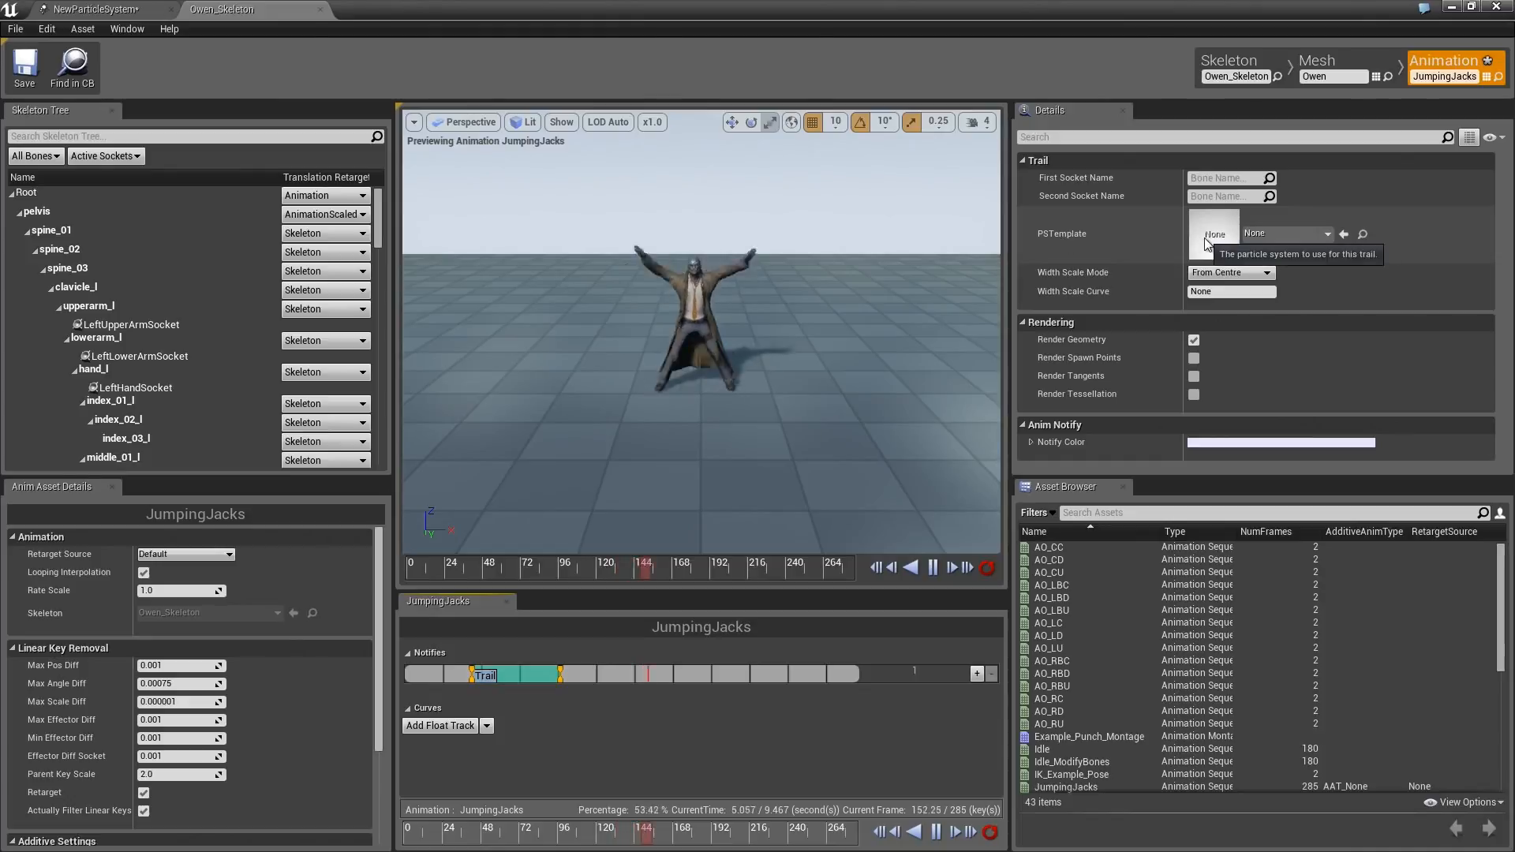
# Rename the new particle system as P_AnimTrails, agreeing to clear the undo history.
pyautogui.moveTo(927, 9); pyautogui.dragTo(1059, 50)
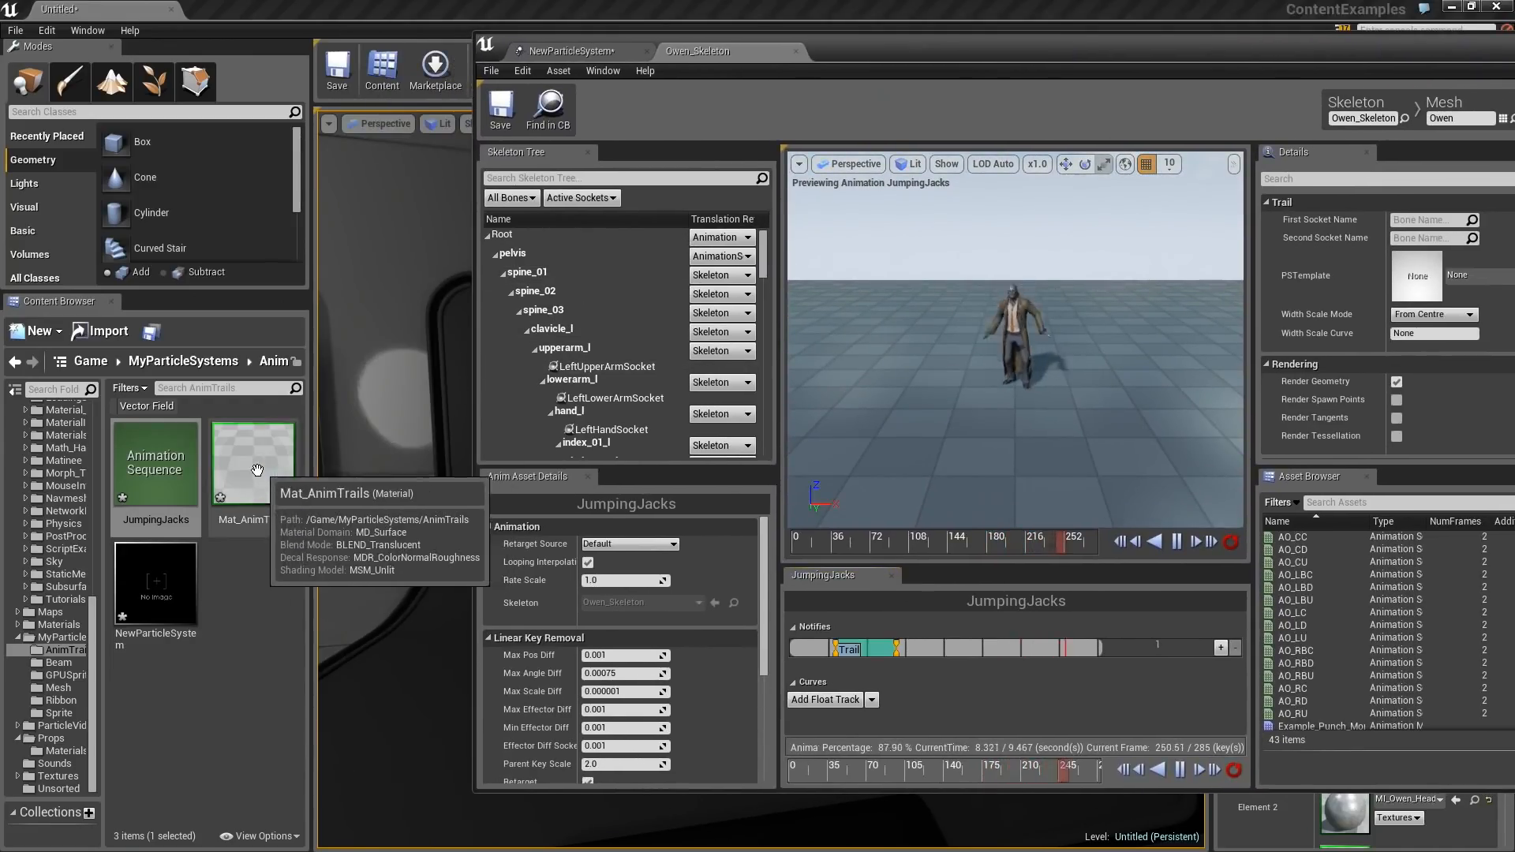
pyautogui.rightClick(162, 599)
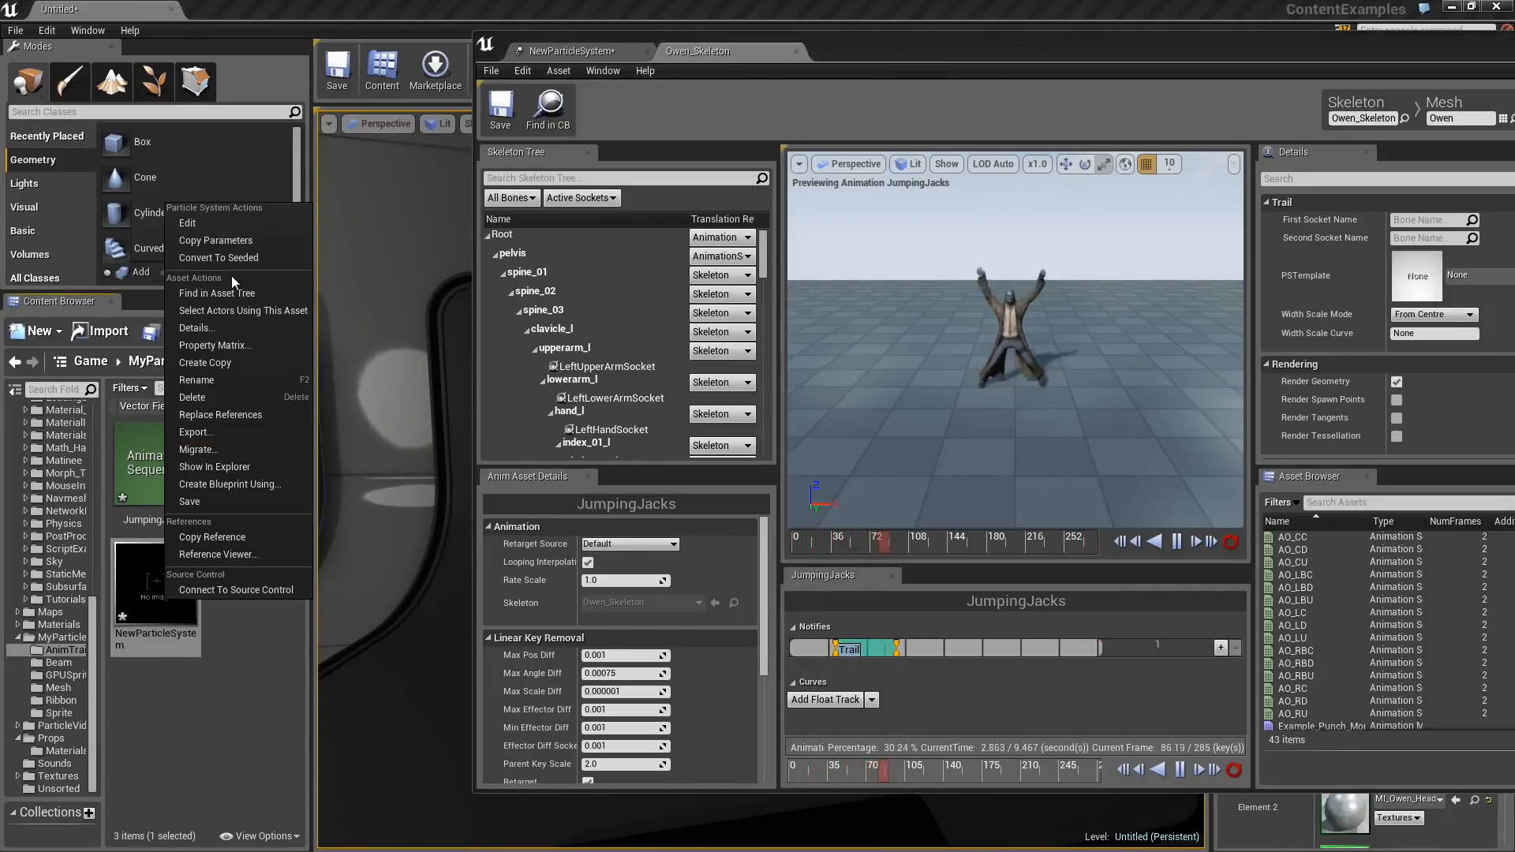
pyautogui.click(201, 379)
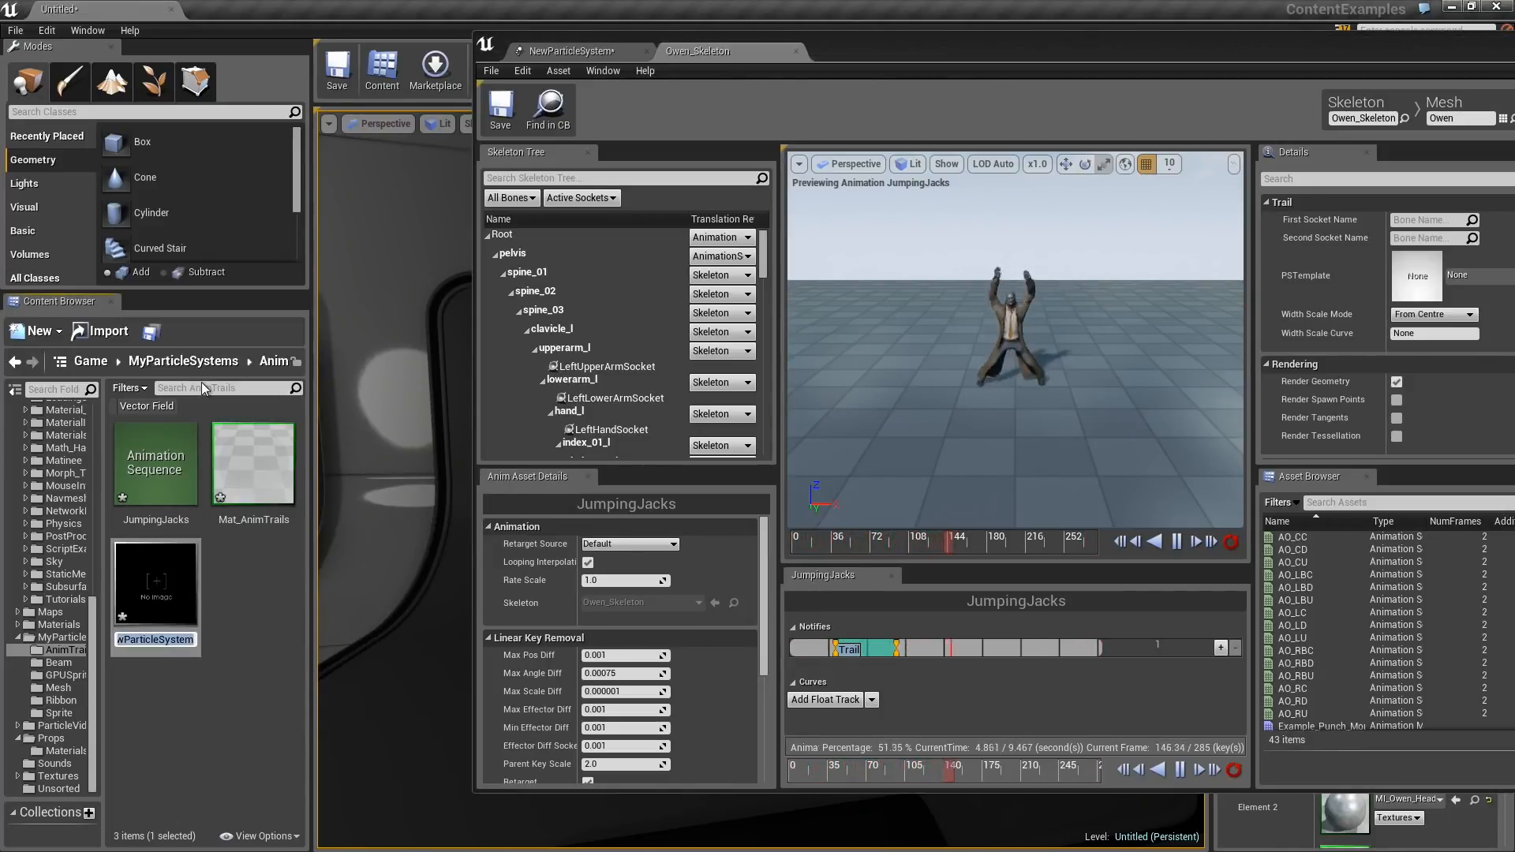
pyautogui.write('P_')
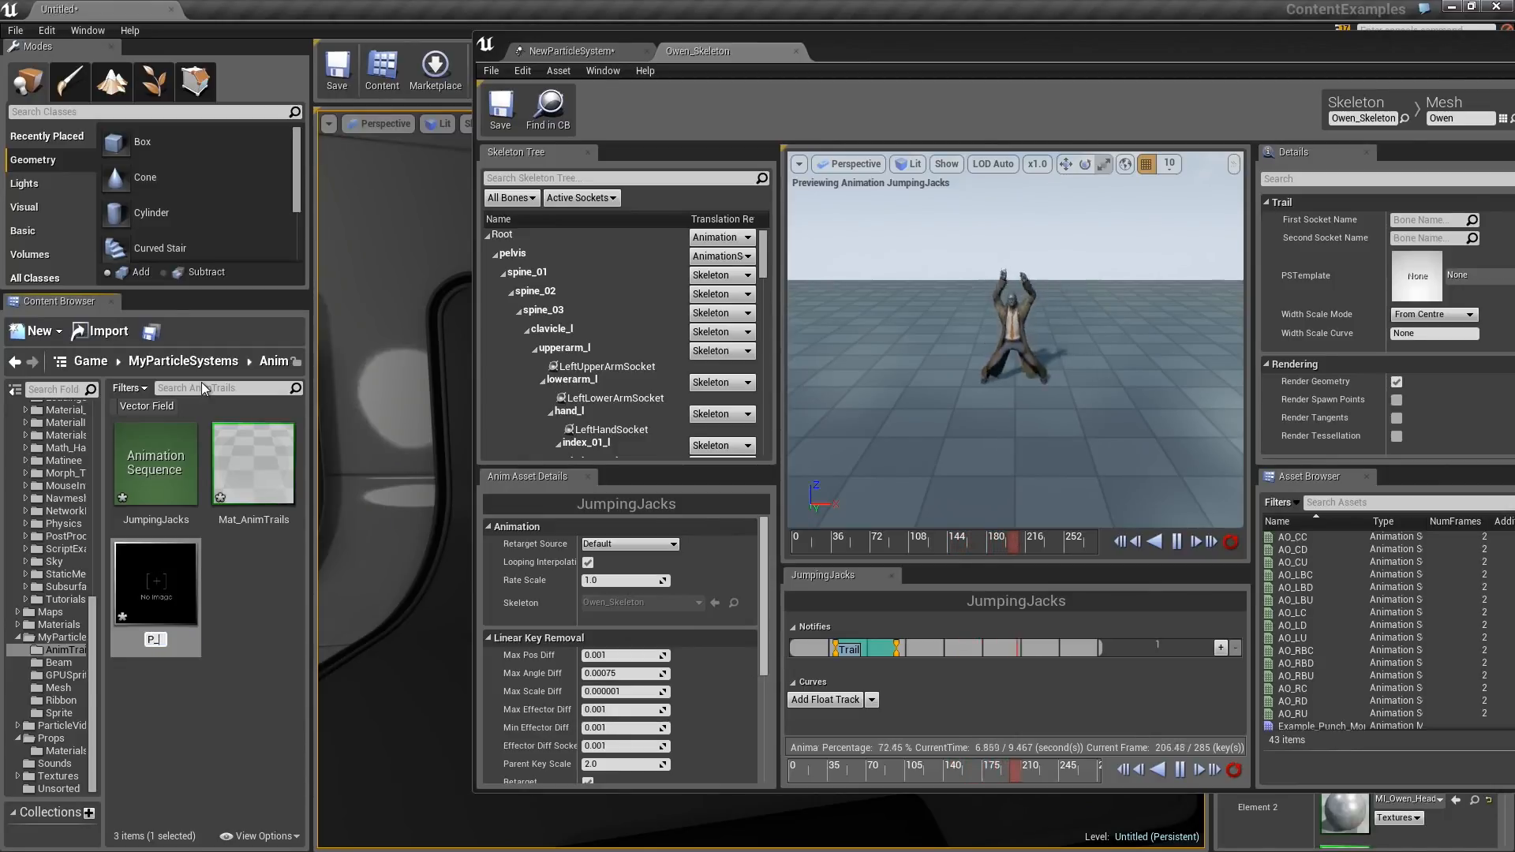
pyautogui.write('AnimTra')
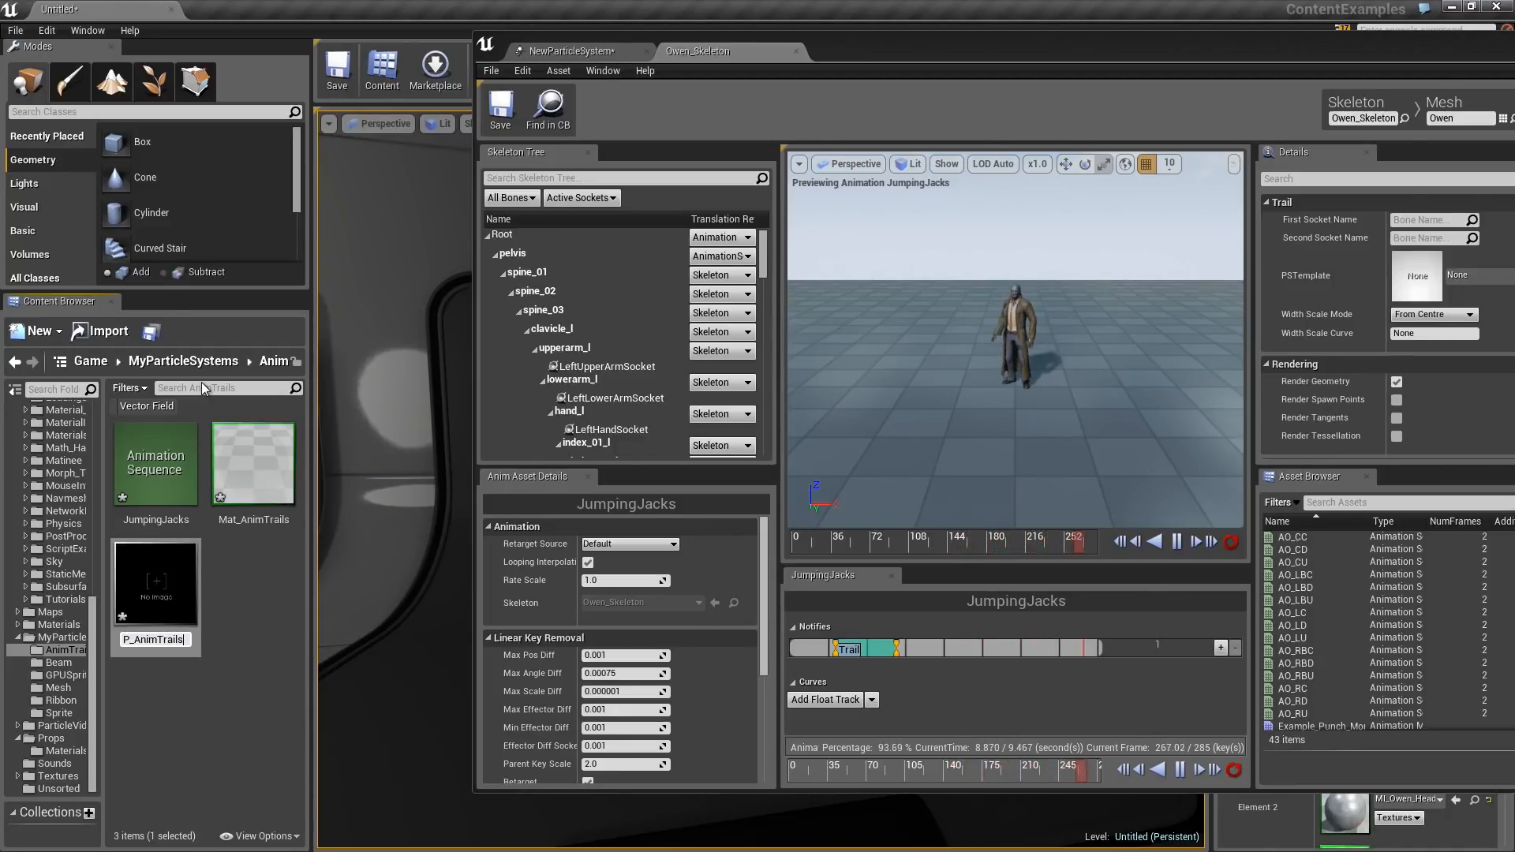
pyautogui.write('ils')
pyautogui.press('Return')
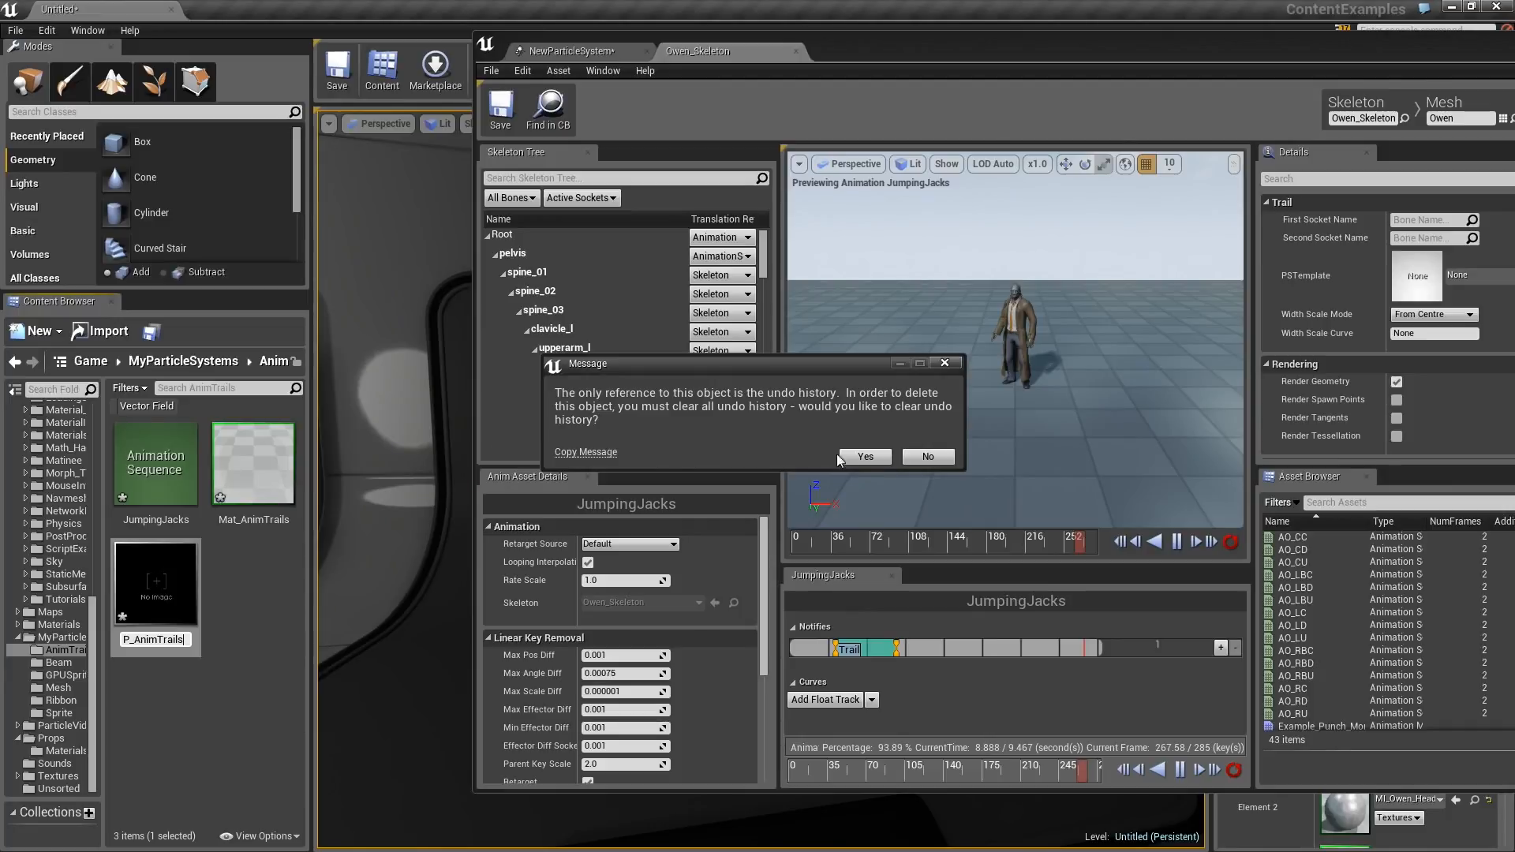
pyautogui.click(864, 457)
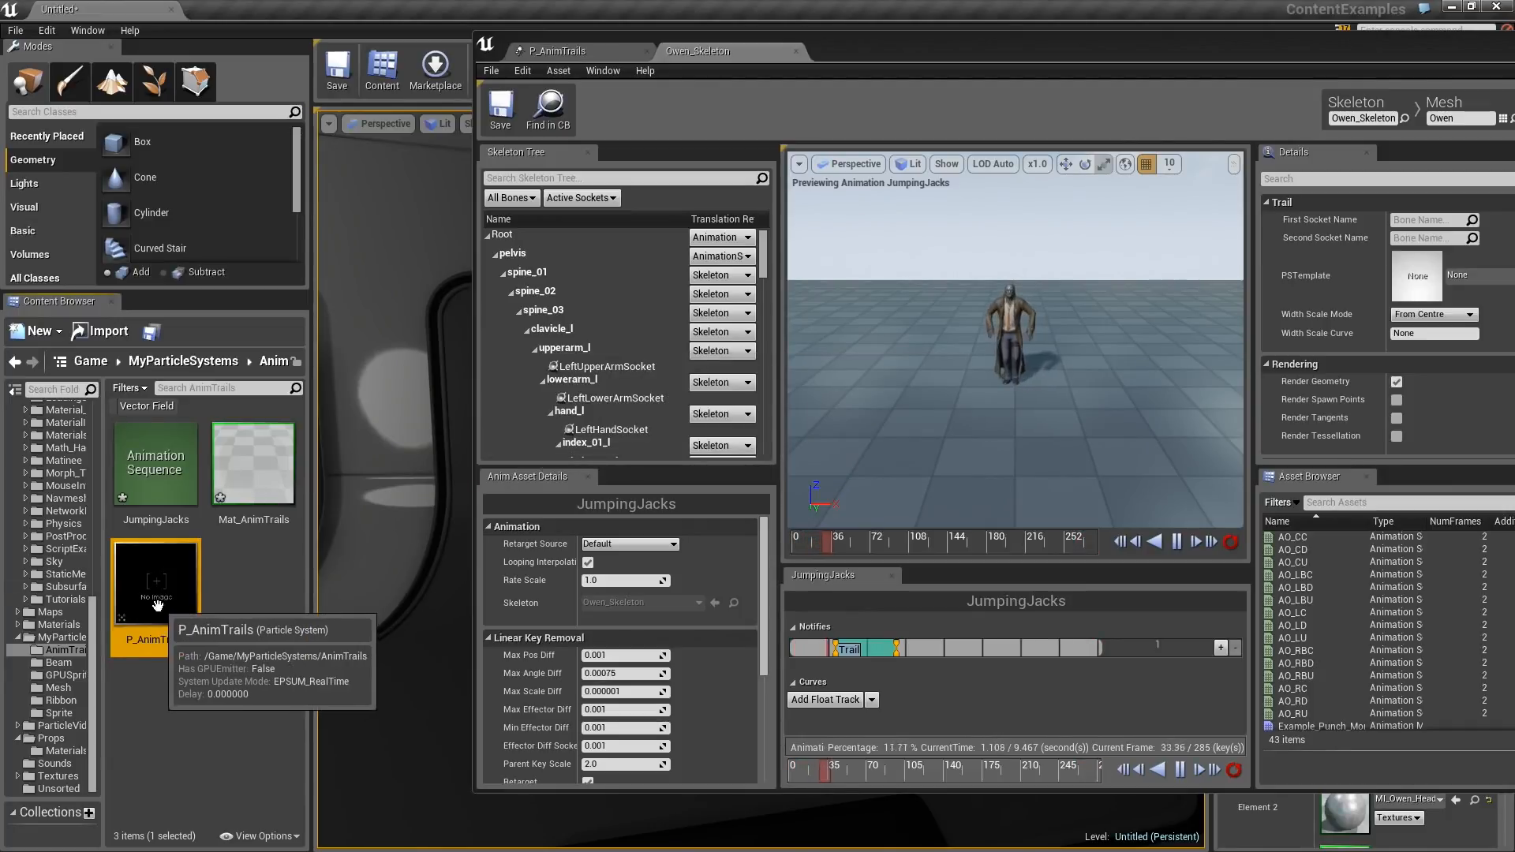
# Assign P_AnimTrails as the Trail notify's PSTemplate and maximize the animation editor window.
pyautogui.moveTo(157, 585); pyautogui.dragTo(1418, 281)
pyautogui.moveTo(1195, 53); pyautogui.dragTo(962, 38)
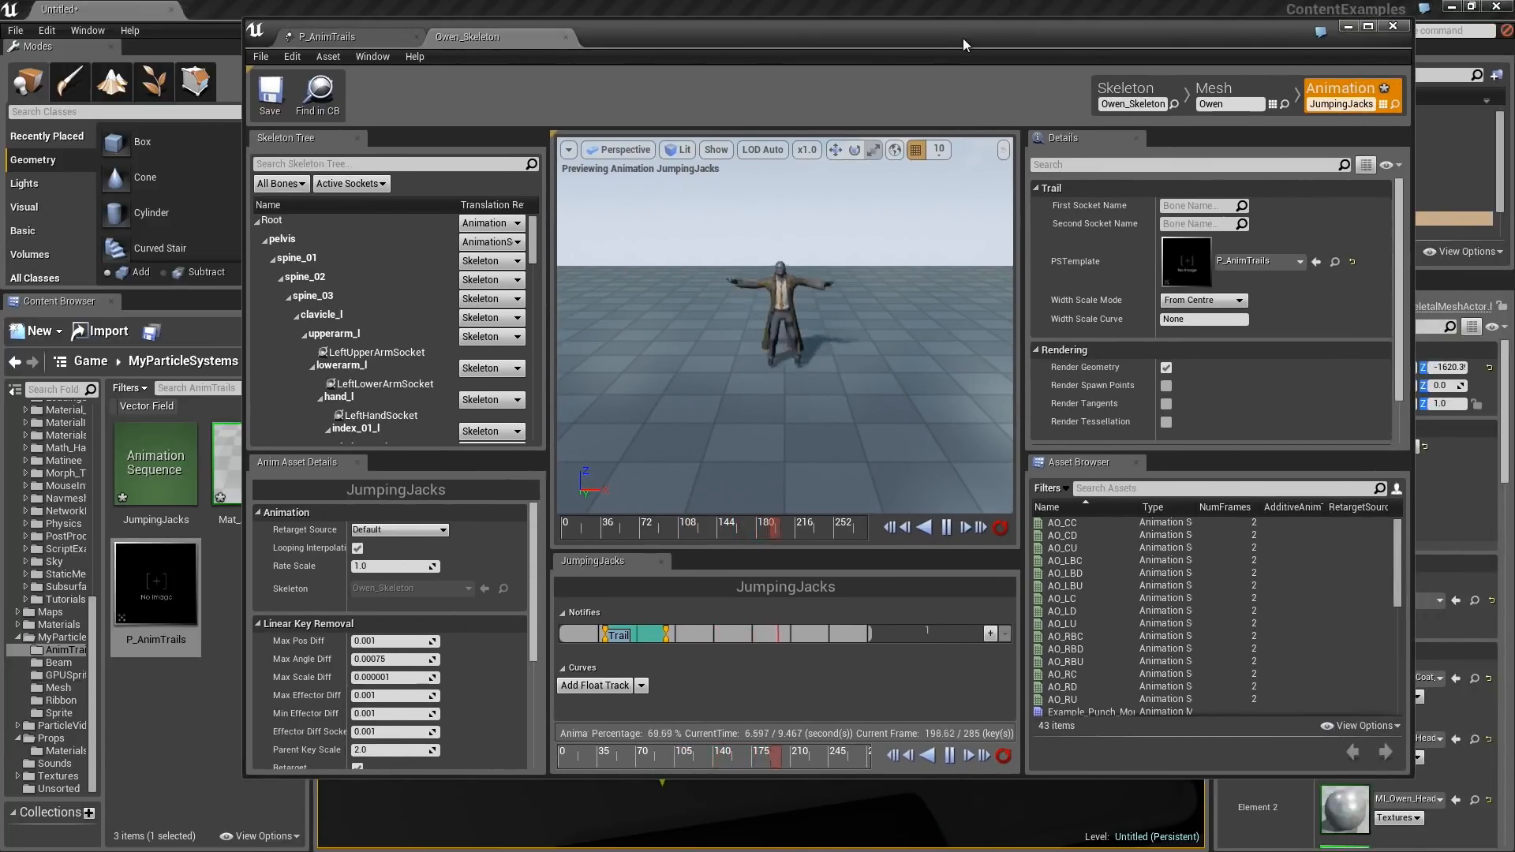
pyautogui.doubleClick(962, 38)
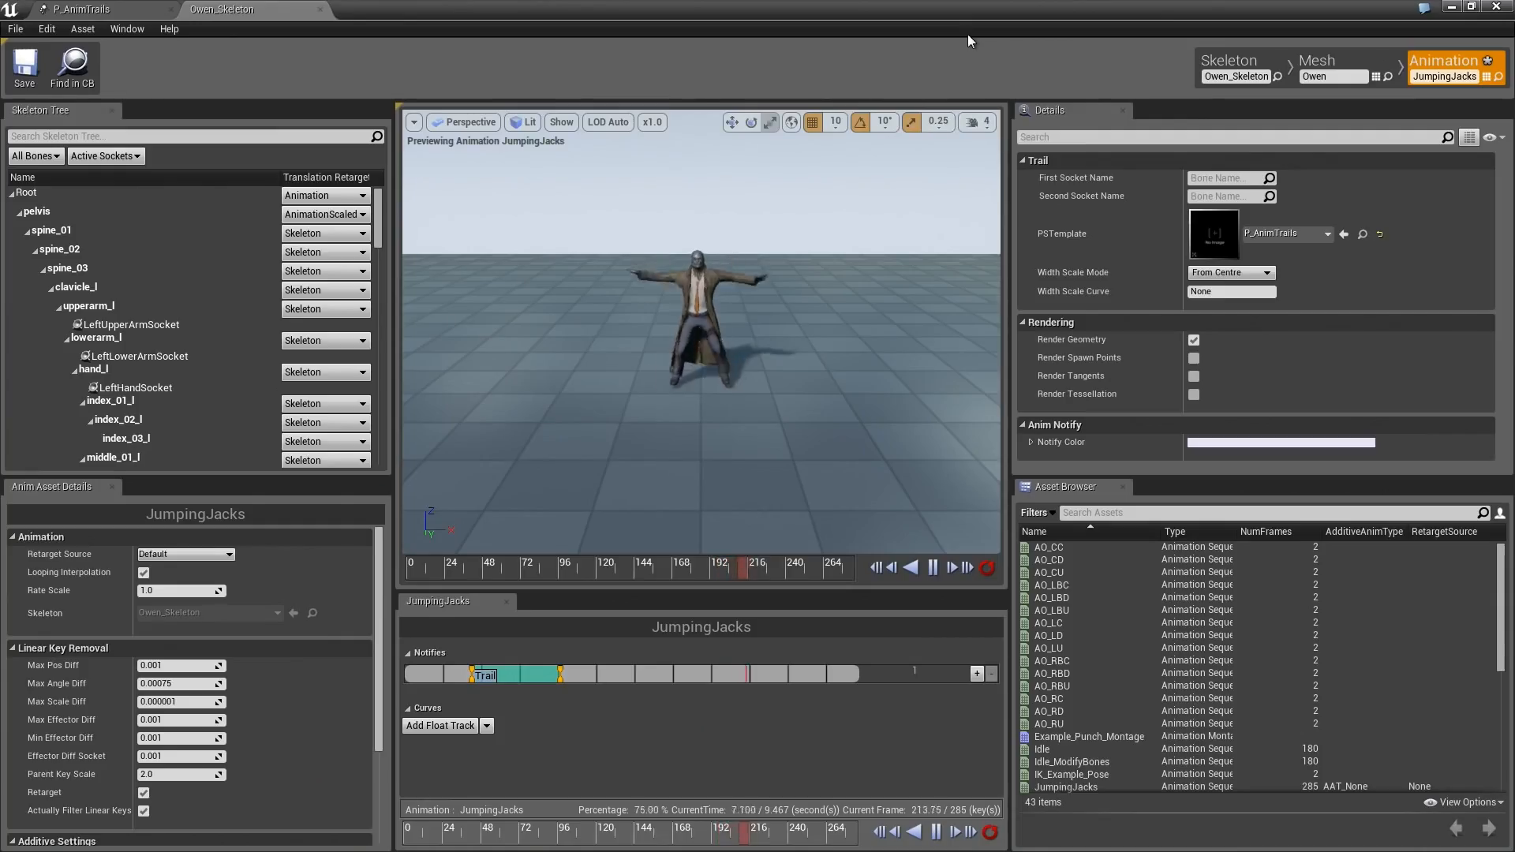
# Set the Trail's First Socket Name to lowerarm_l and its Second Socket Name to hand_l.
pyautogui.click(1215, 178)
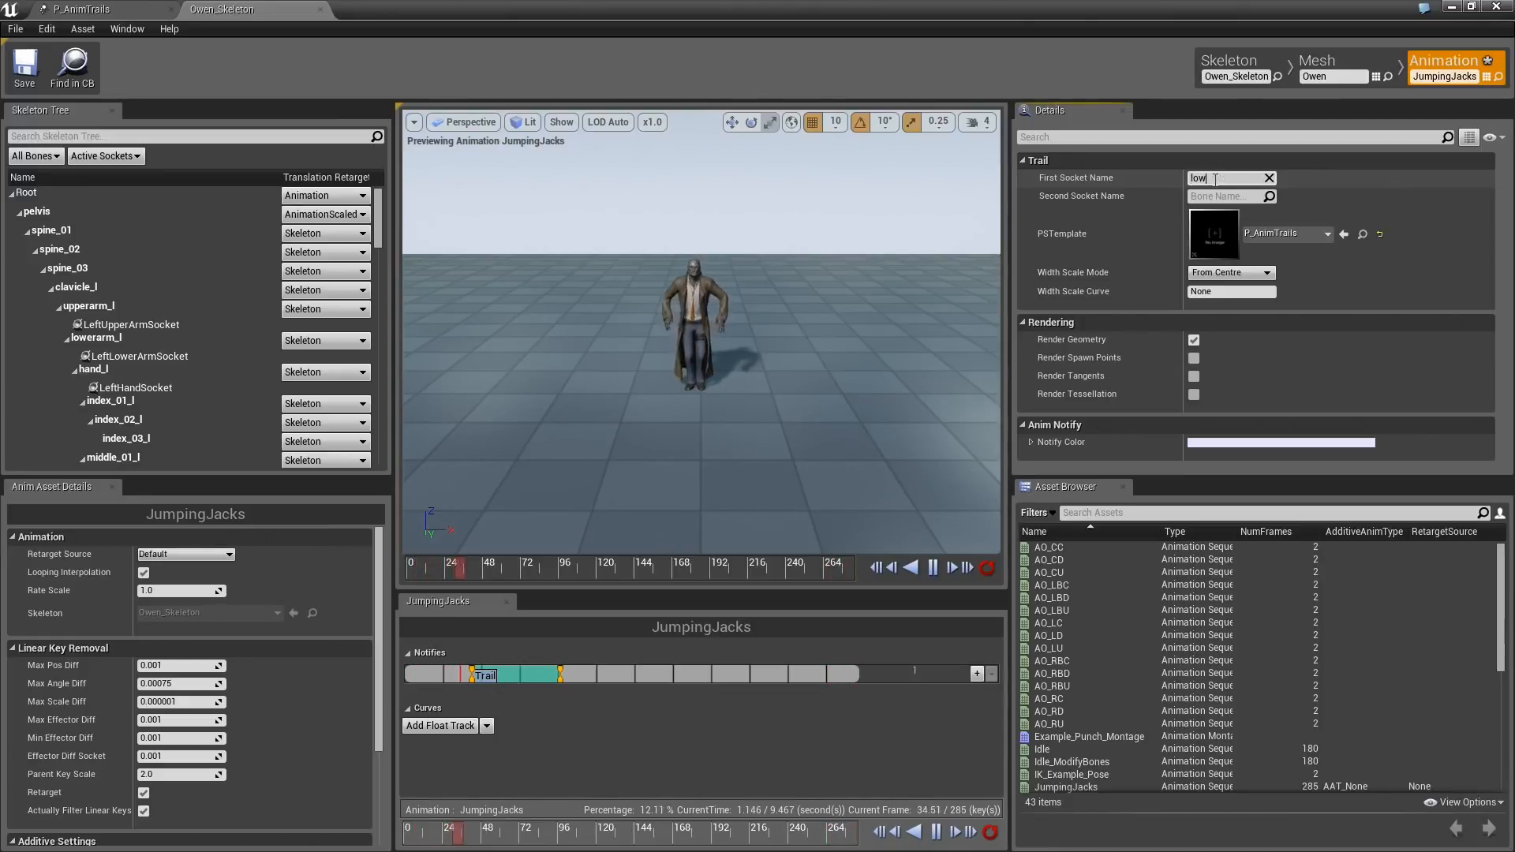
pyautogui.write('lowerarm_l')
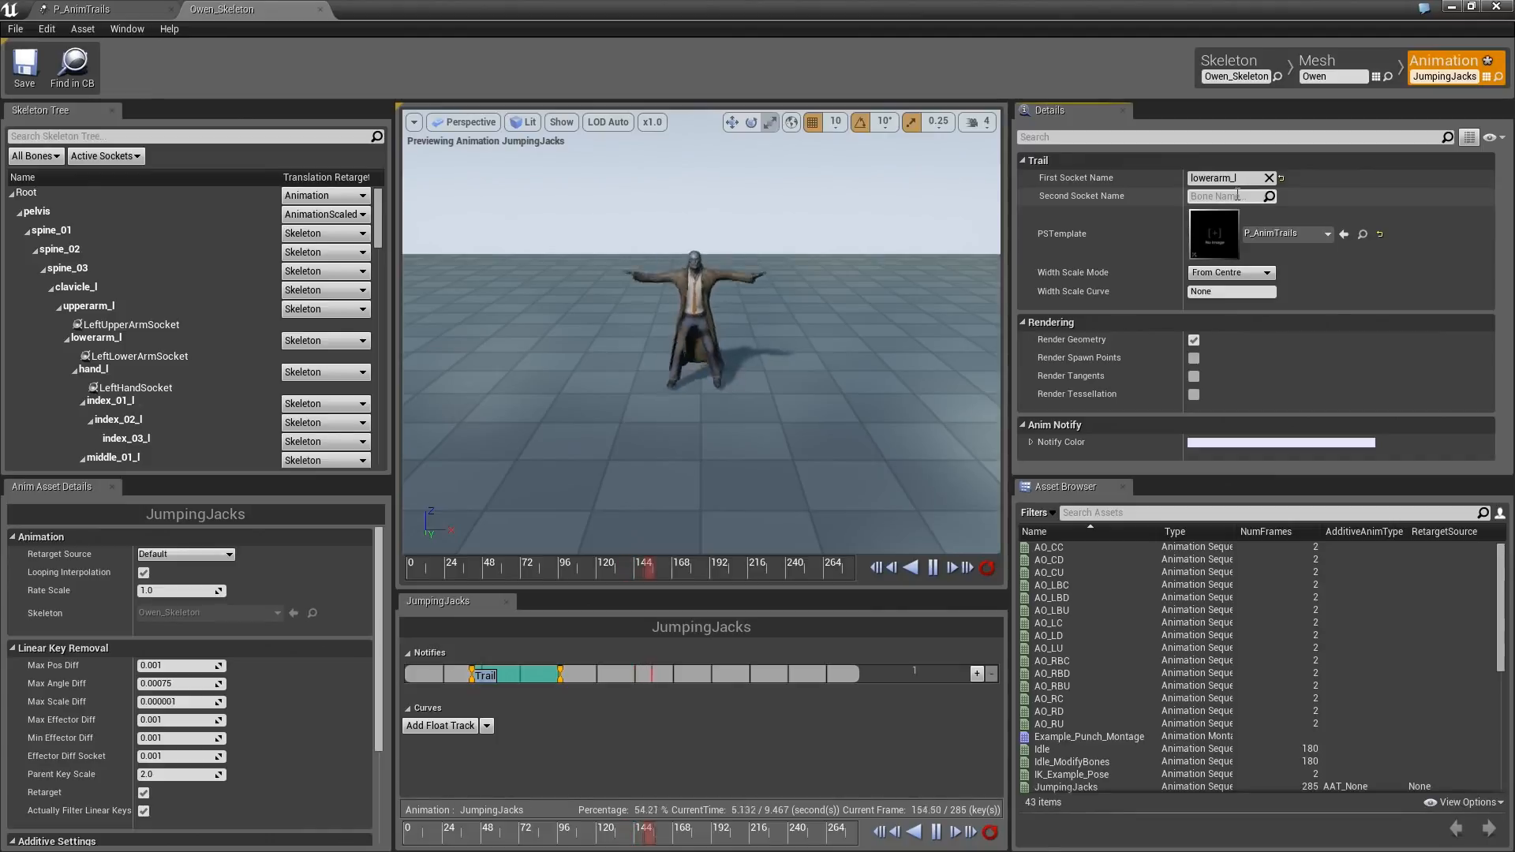
pyautogui.write('hand')
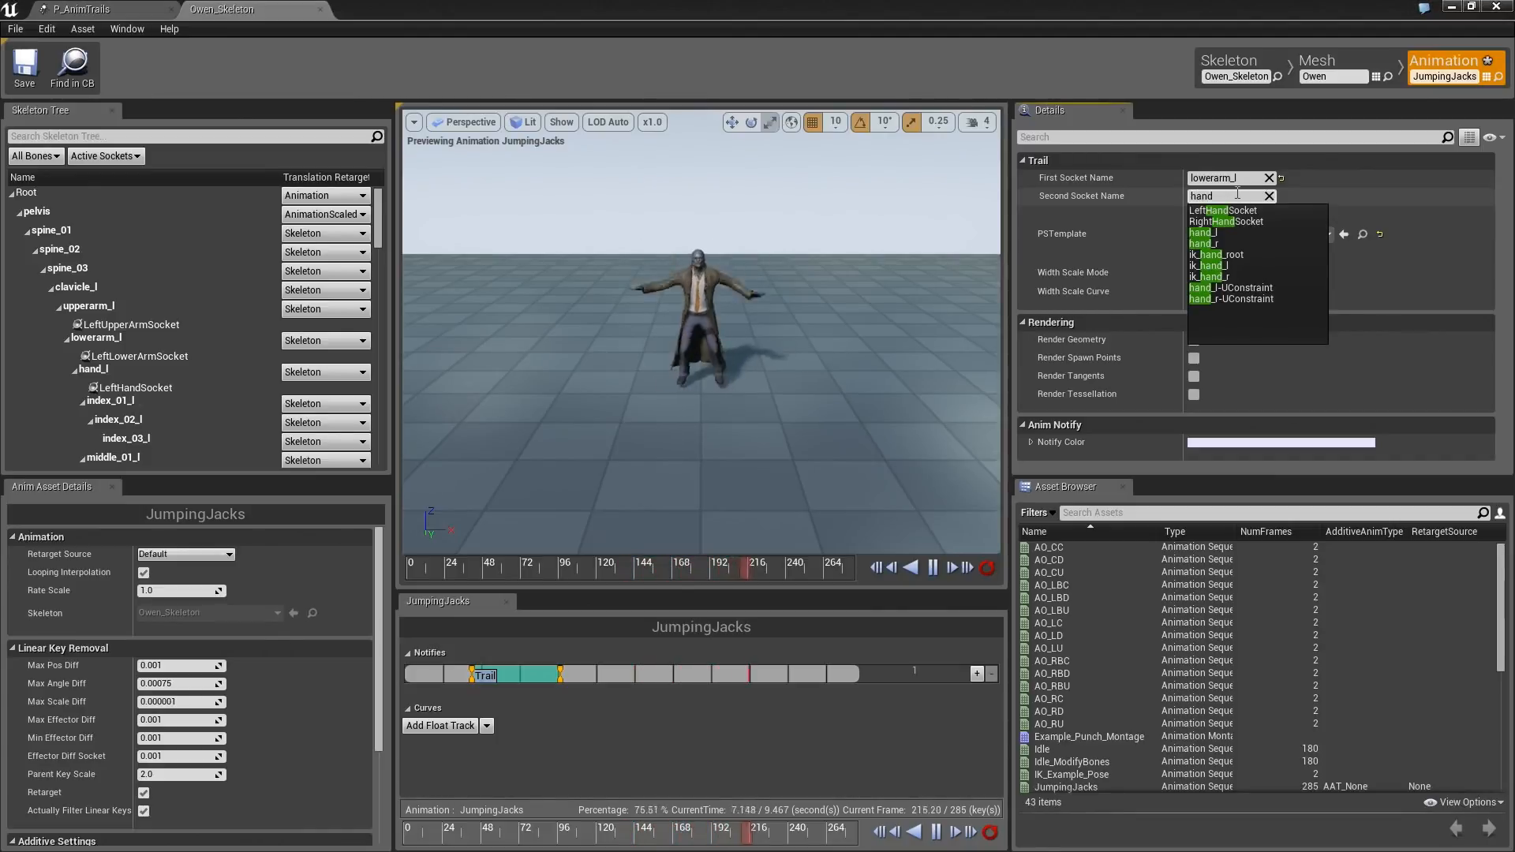
pyautogui.click(1221, 229)
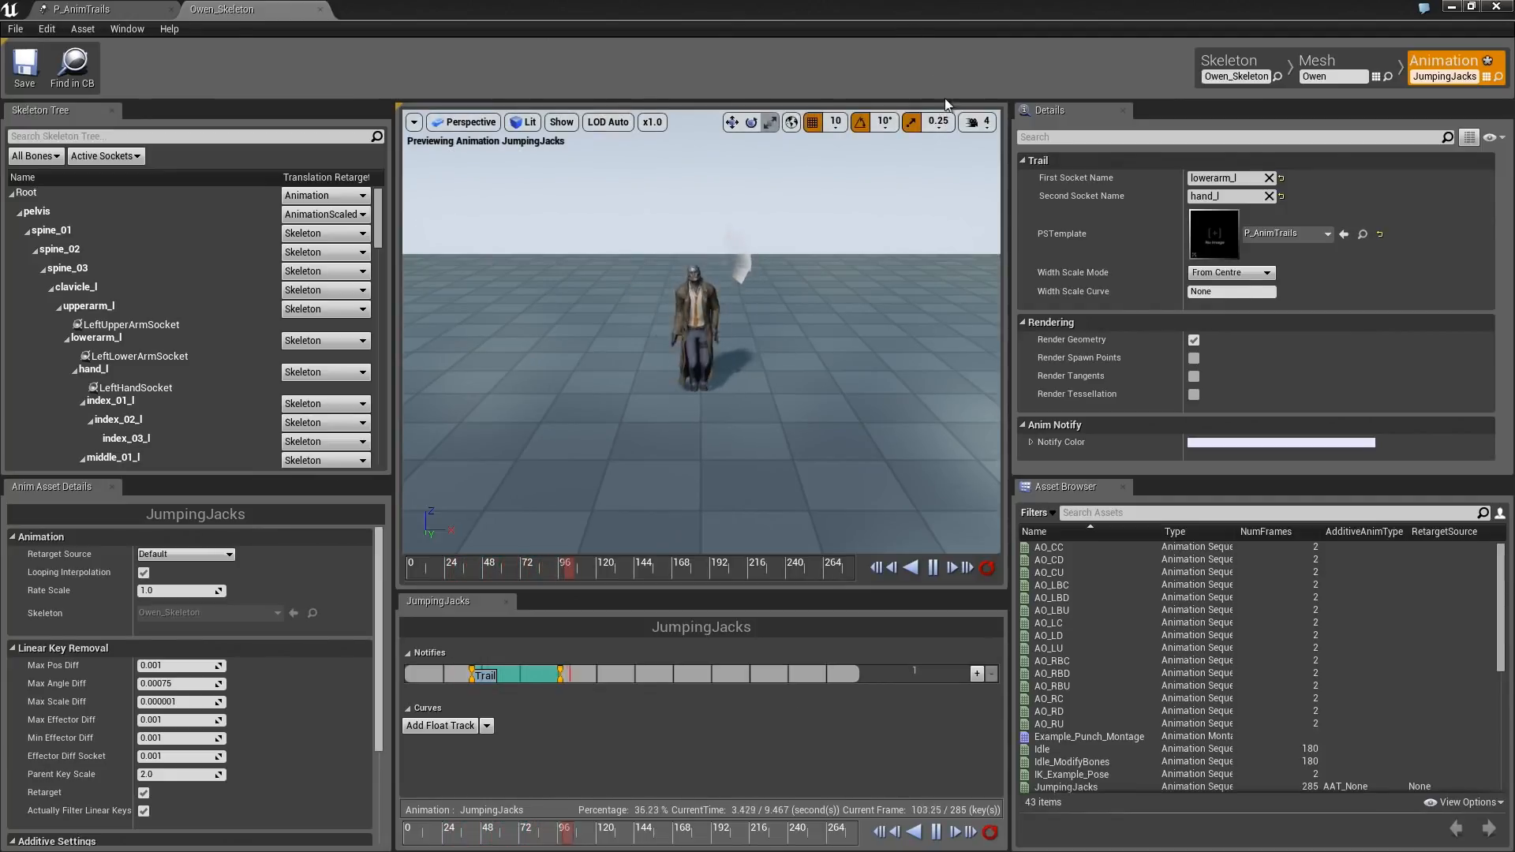
# Open P_AnimTrails from the Trail's template and set the Lifetime module's minimum to 5.0.
pyautogui.doubleClick(1223, 231)
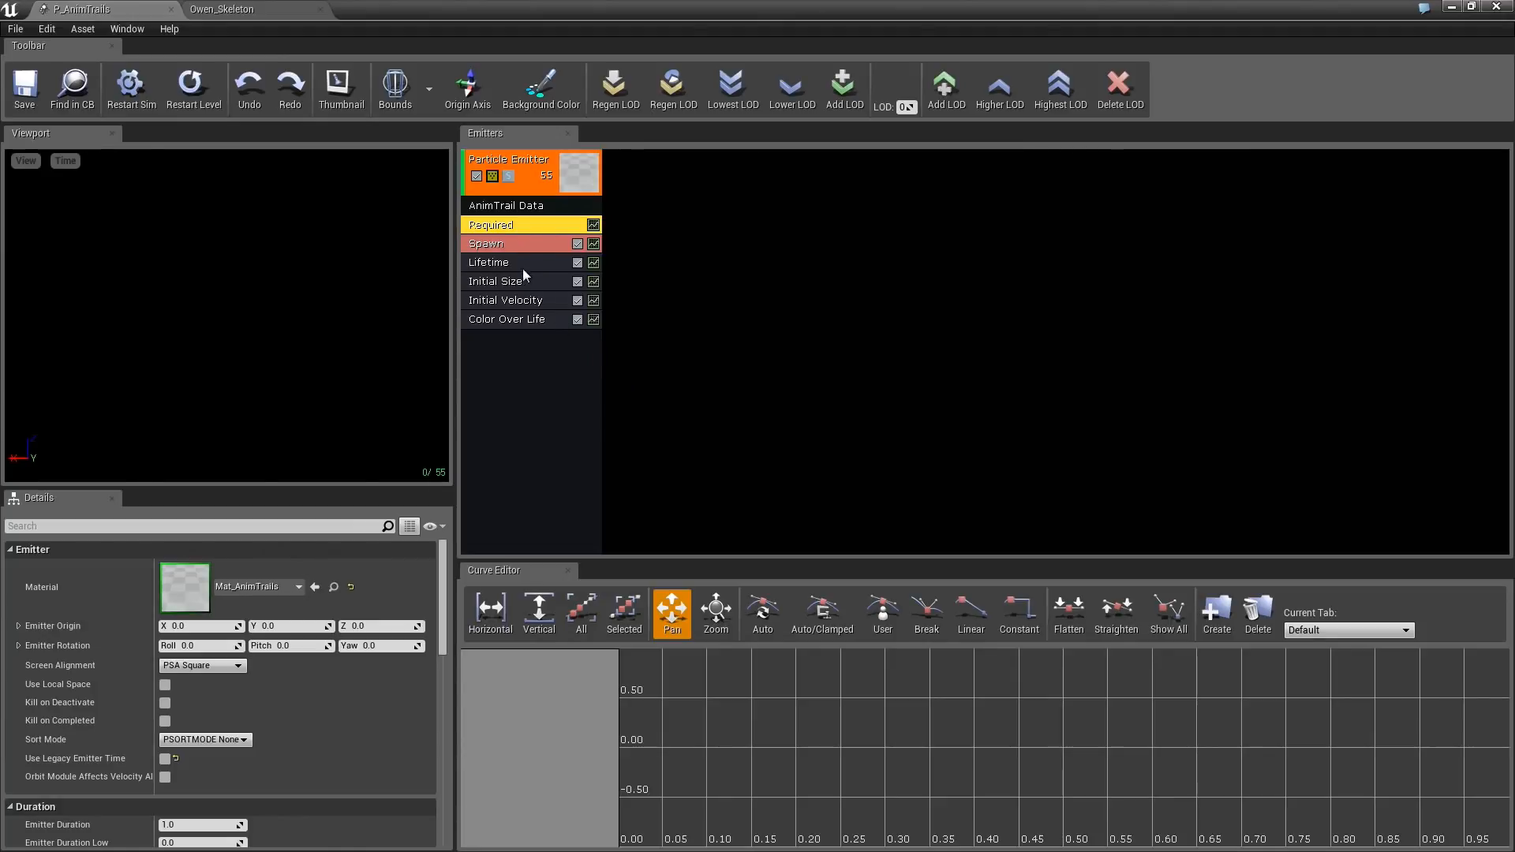
pyautogui.click(513, 322)
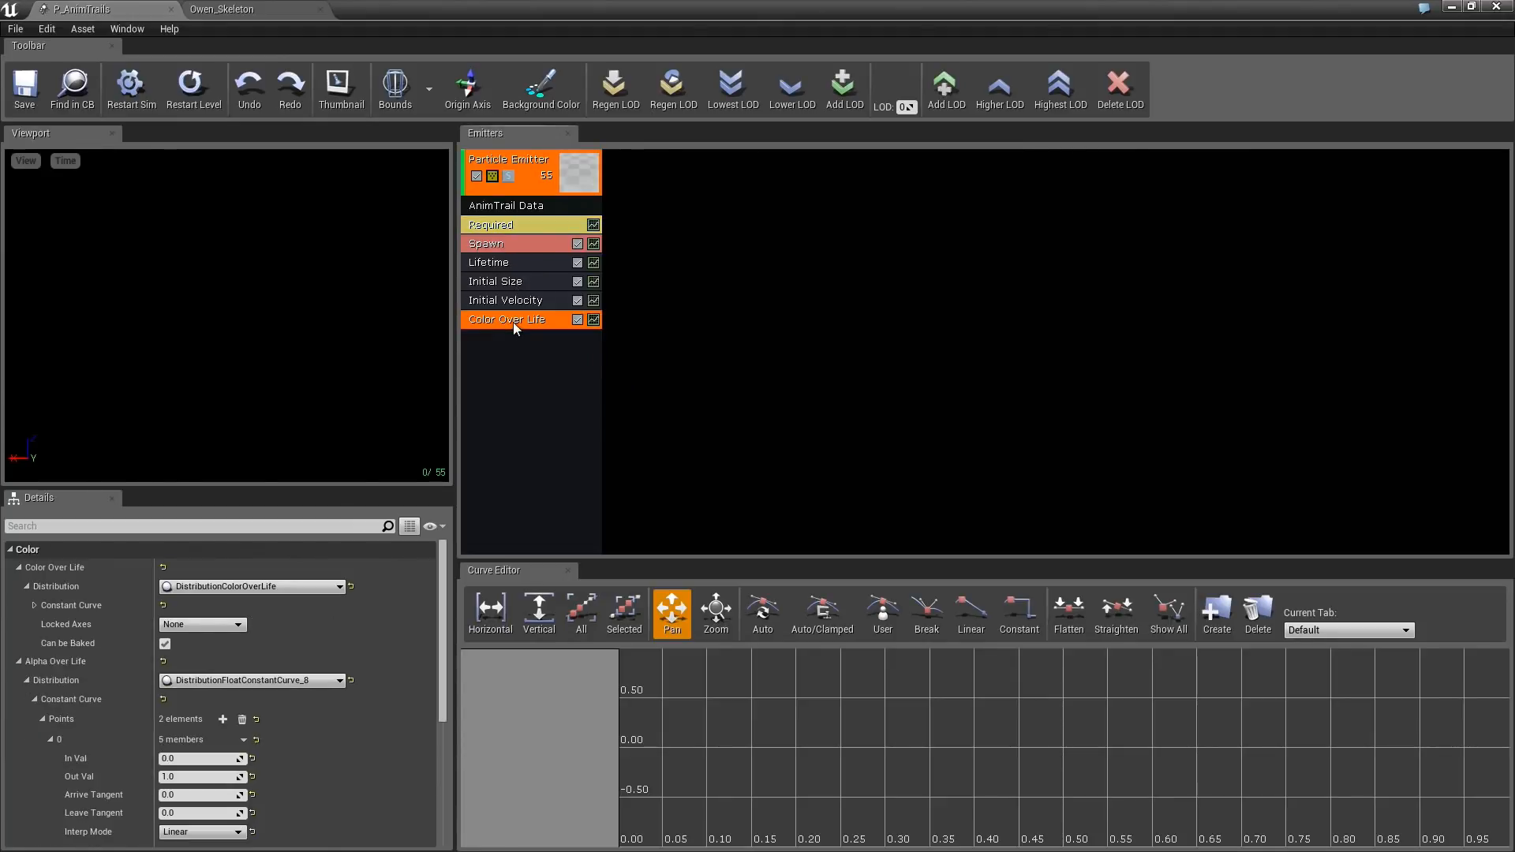
pyautogui.click(505, 264)
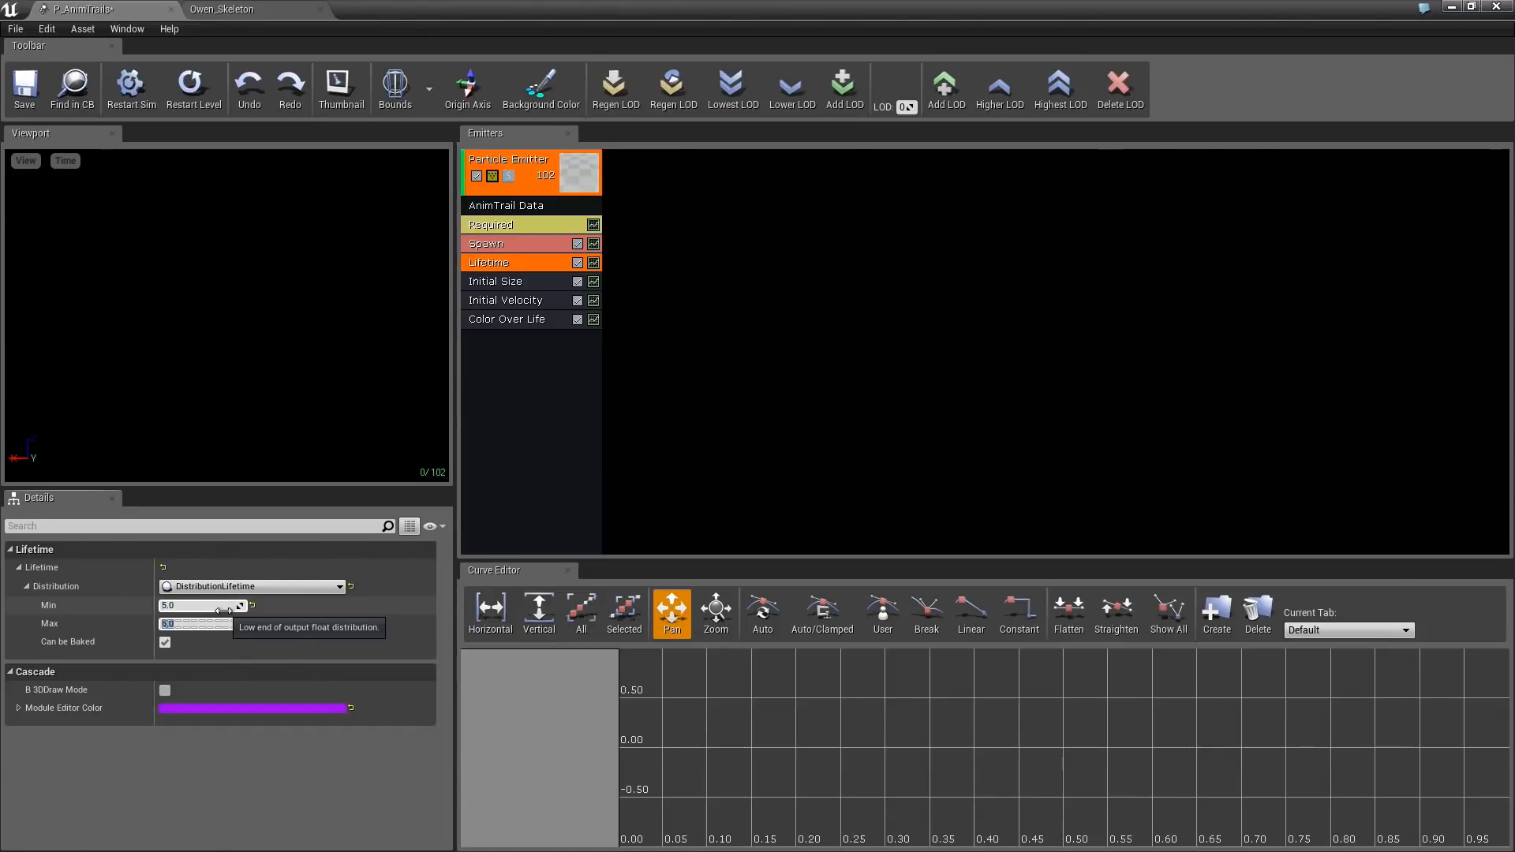
# Return to the JumpingJacks animation, pause it, and scrub from the start through the Trail range to about frame 254 to examine the effect.
pyautogui.click(254, 9)
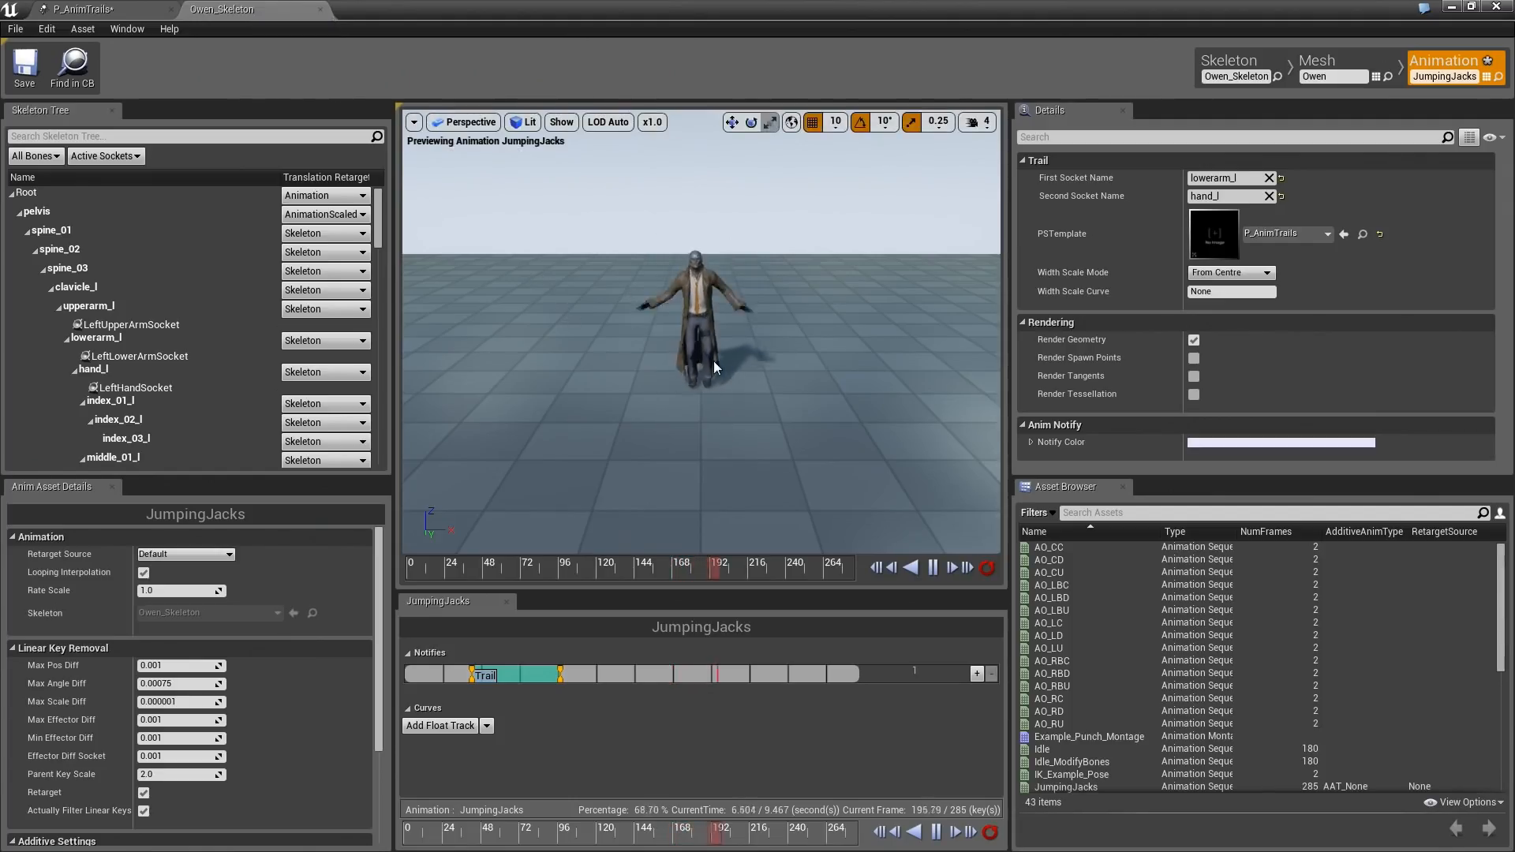
pyautogui.press('w')
pyautogui.moveTo(713, 361)
pyautogui.mouseDown(button='right')
pyautogui.moveTo(714, 378)
pyautogui.moveTo(713, 316)
pyautogui.moveTo(708, 371)
pyautogui.mouseUp(button='right')
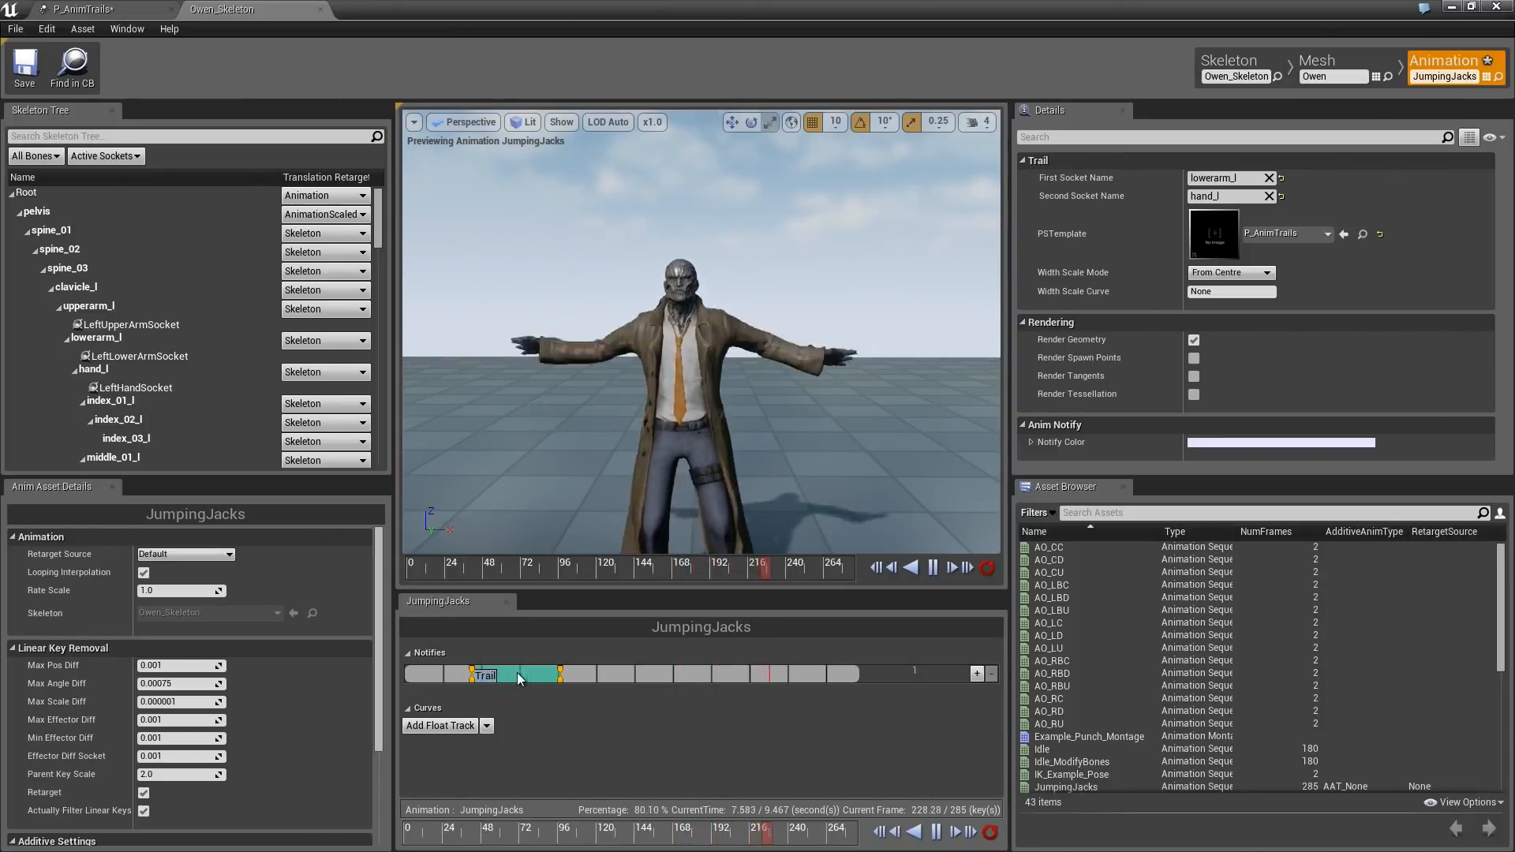
pyautogui.click(931, 568)
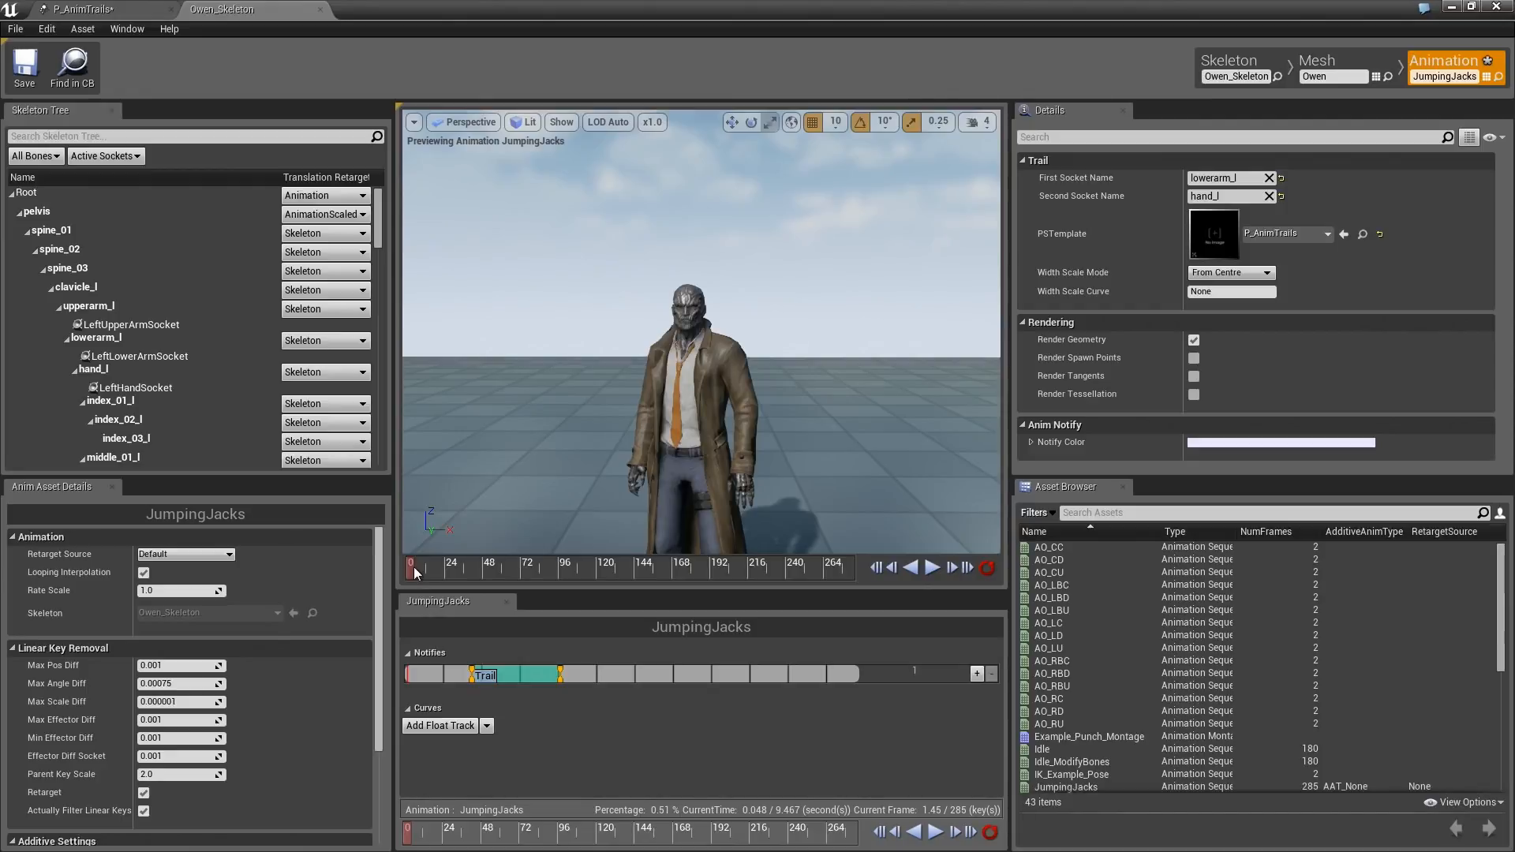
pyautogui.moveTo(413, 566); pyautogui.dragTo(472, 573)
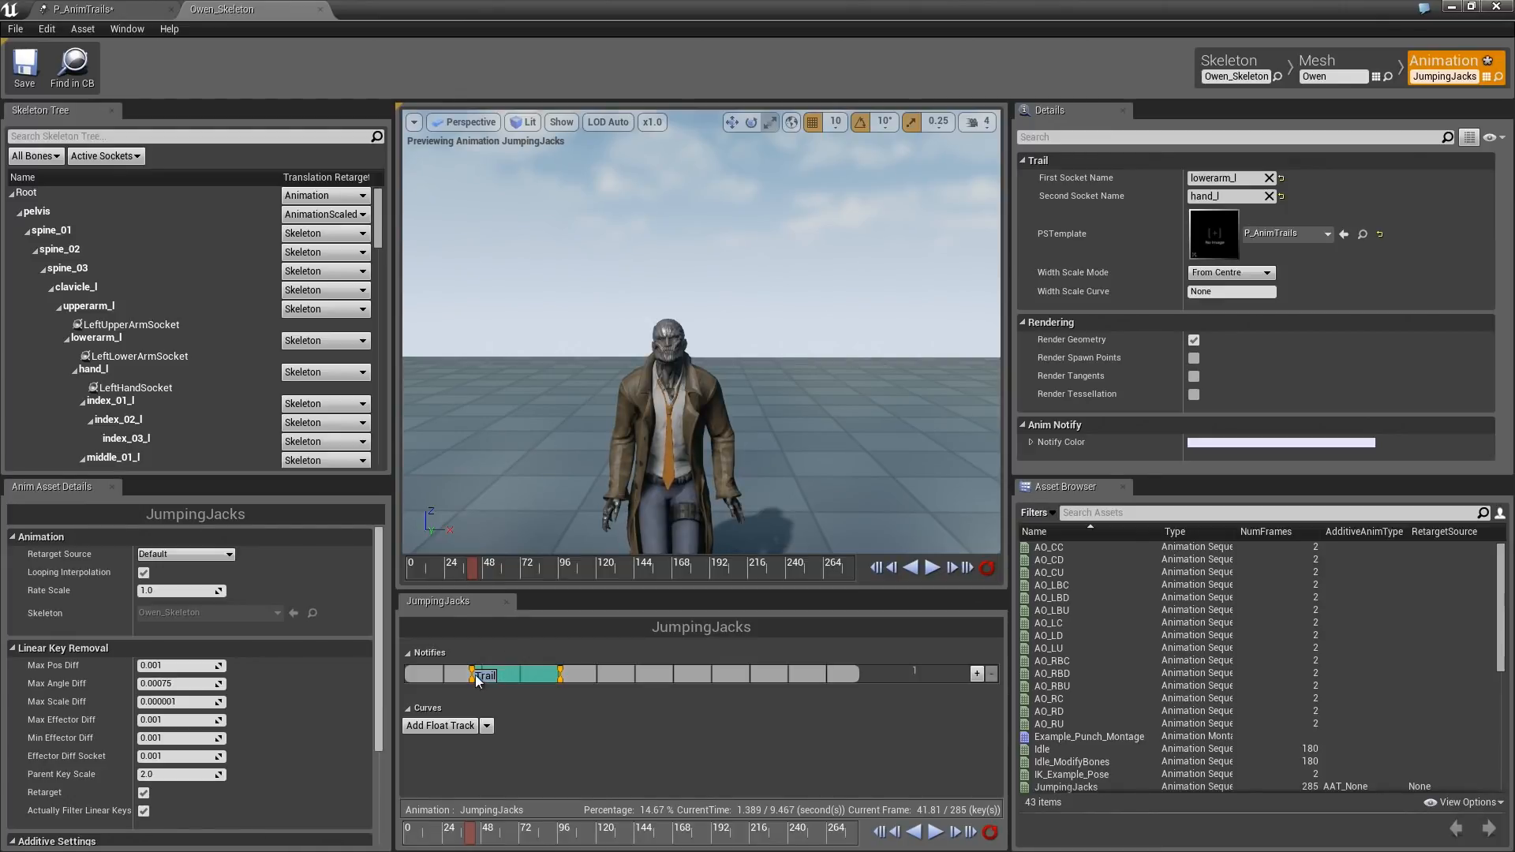
pyautogui.moveTo(475, 674); pyautogui.dragTo(464, 676)
pyautogui.moveTo(472, 570); pyautogui.dragTo(807, 569)
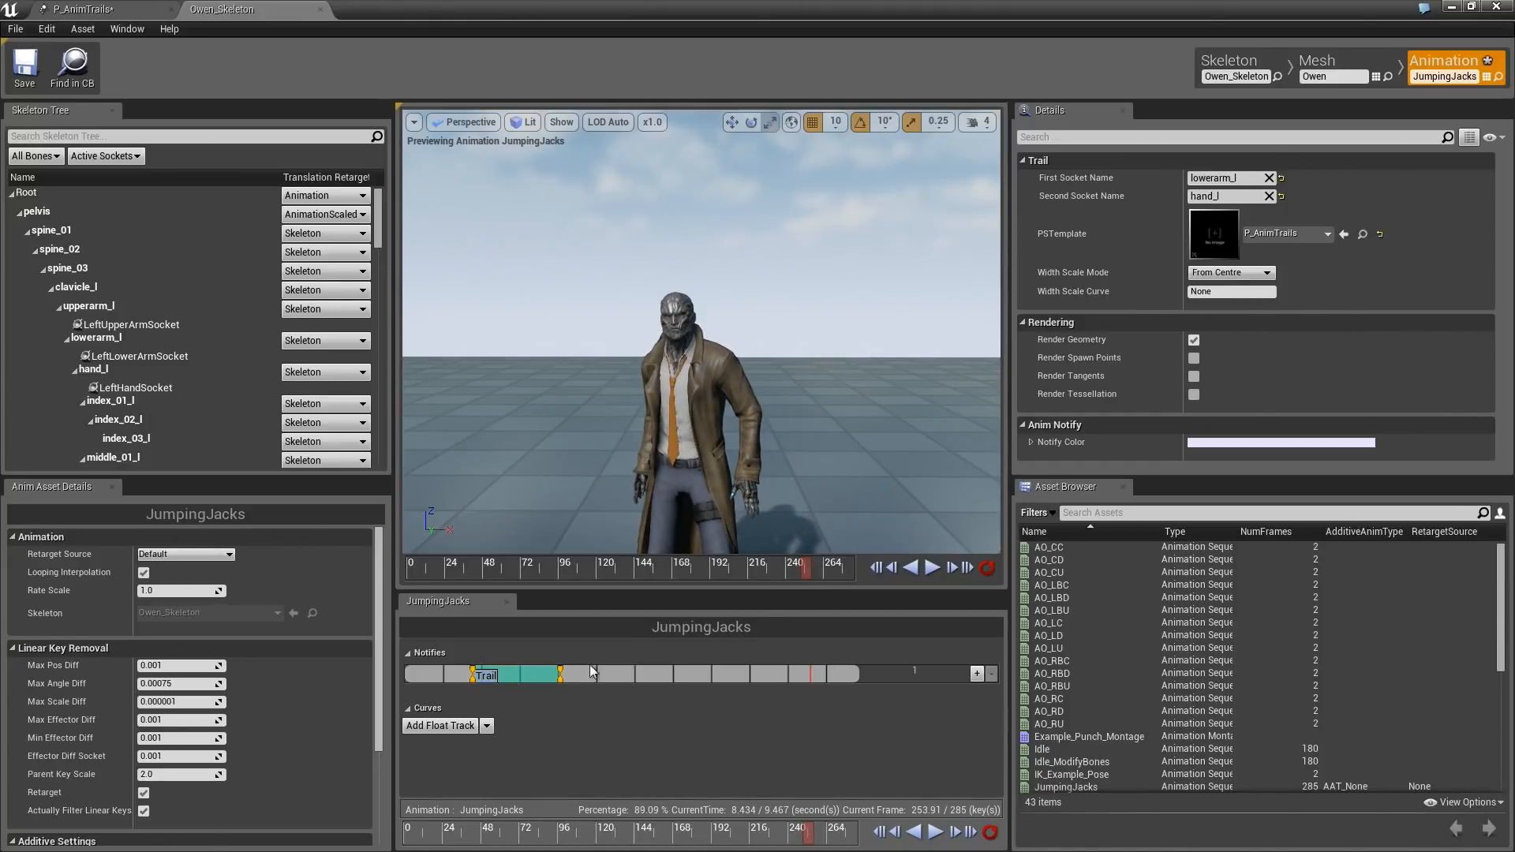
# Extend the end of the Trail notify to about frame 254 and play the JumpingJacks animation.
pyautogui.moveTo(561, 677); pyautogui.dragTo(716, 677)
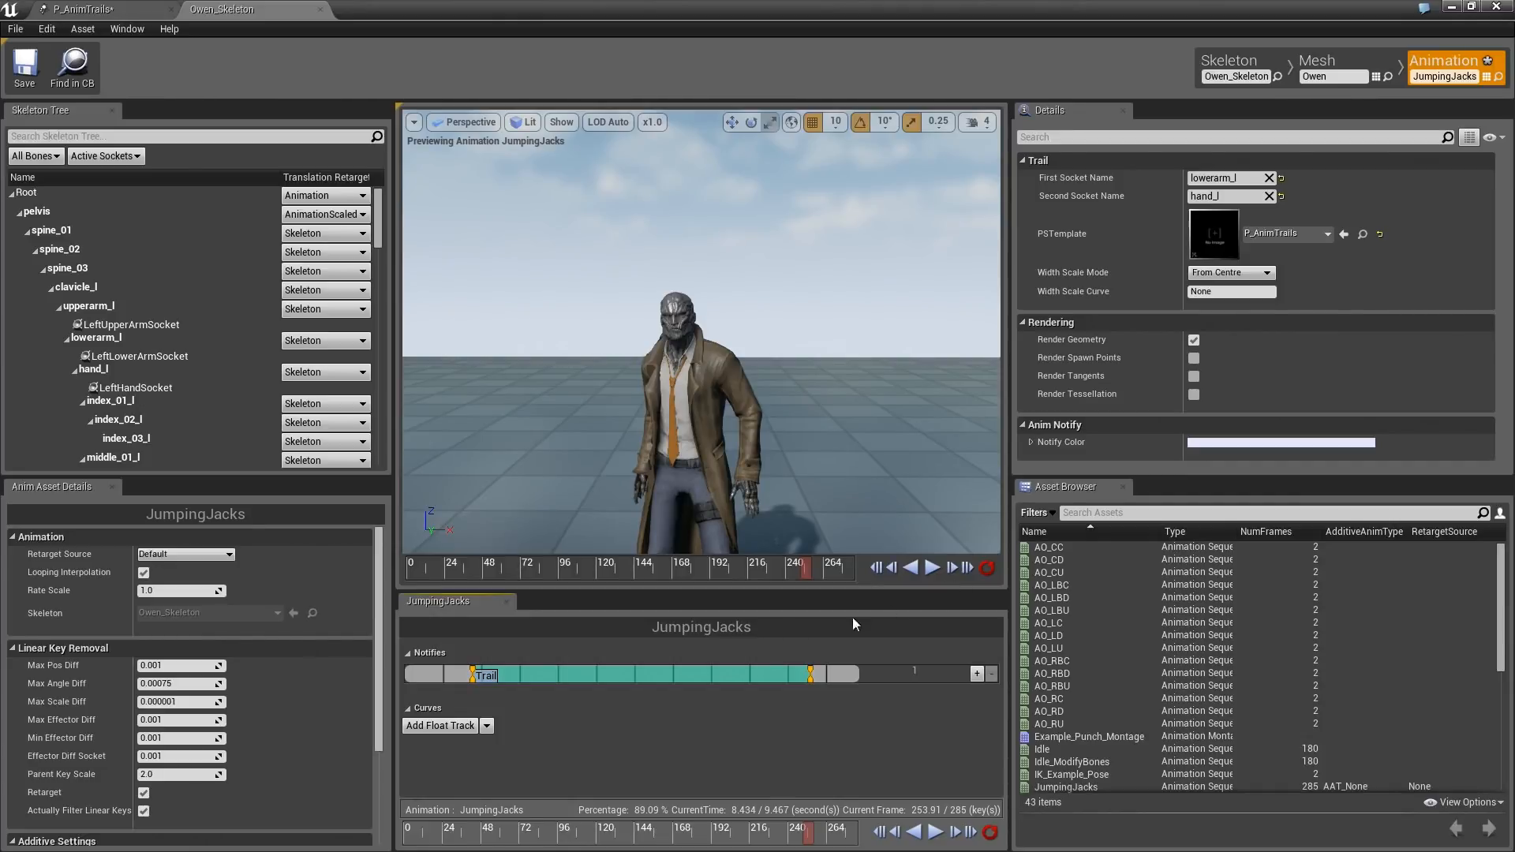
pyautogui.click(935, 564)
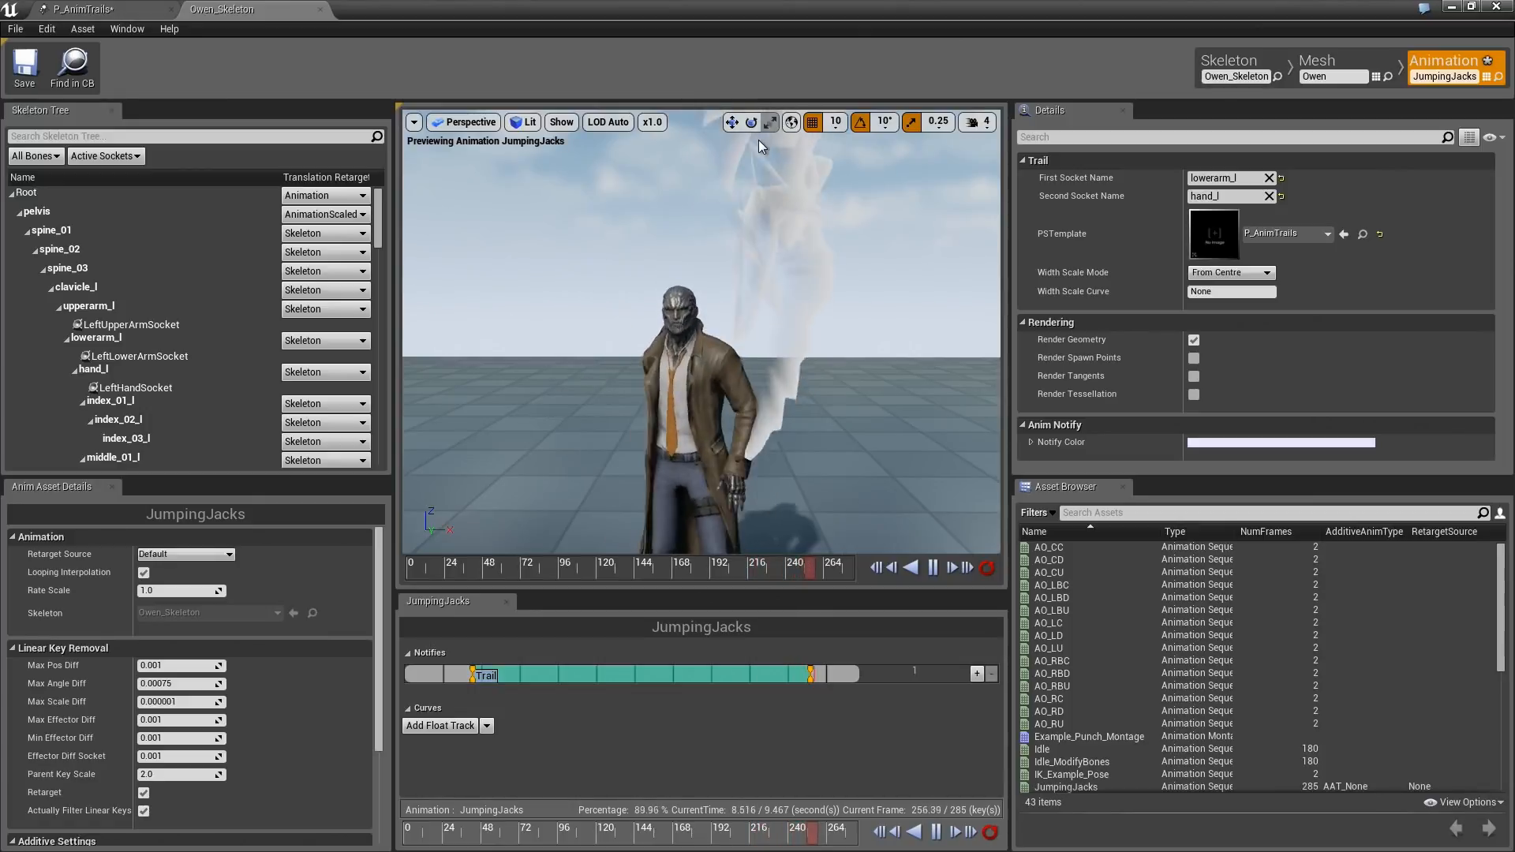
# Delete the Initial Velocity module from the P_AnimTrails particle emitter.
pyautogui.click(118, 9)
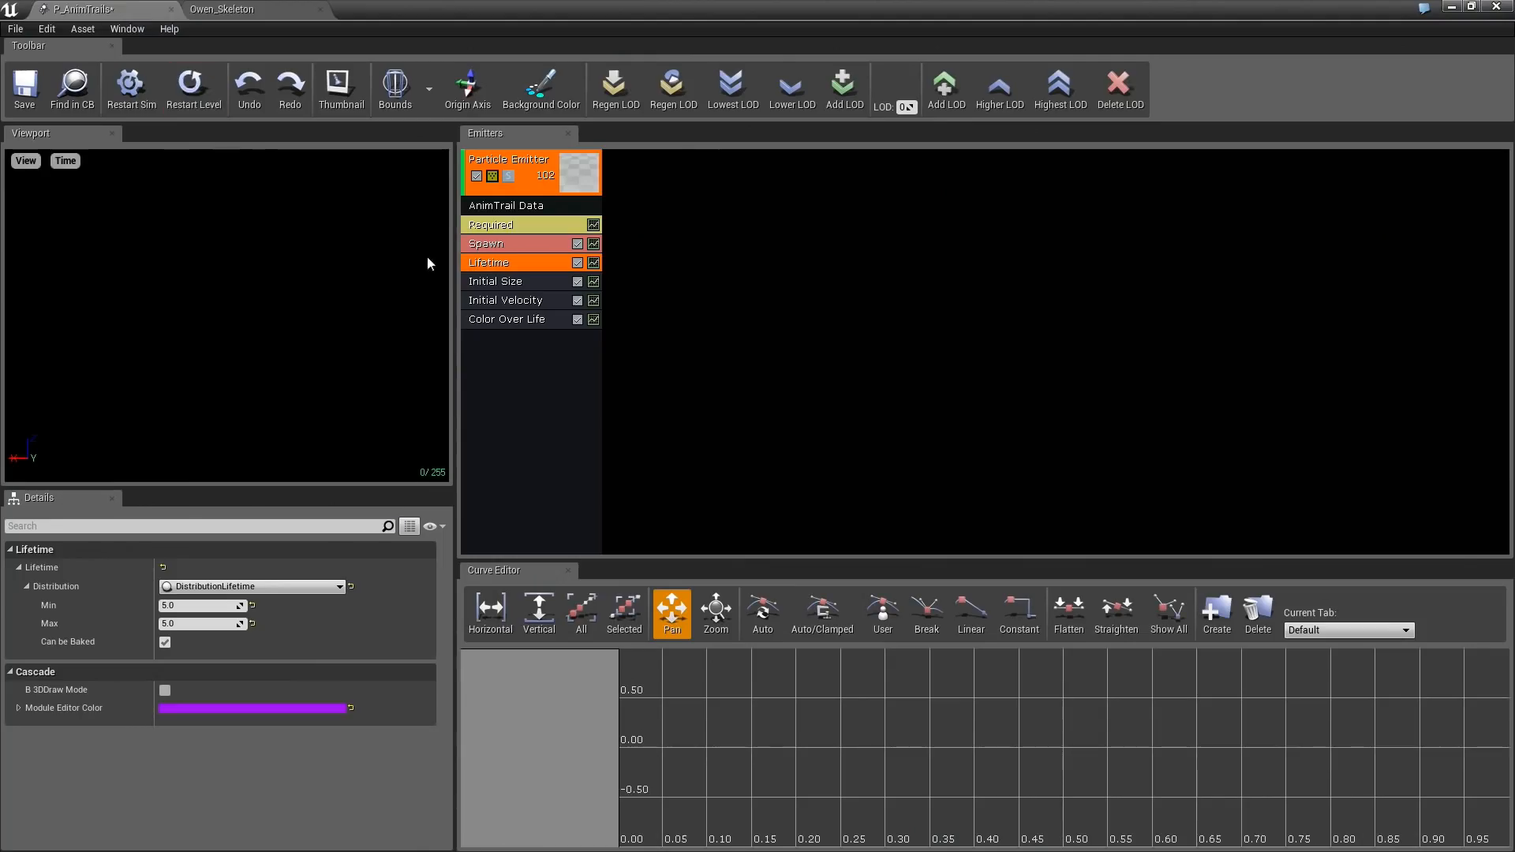
pyautogui.click(505, 307)
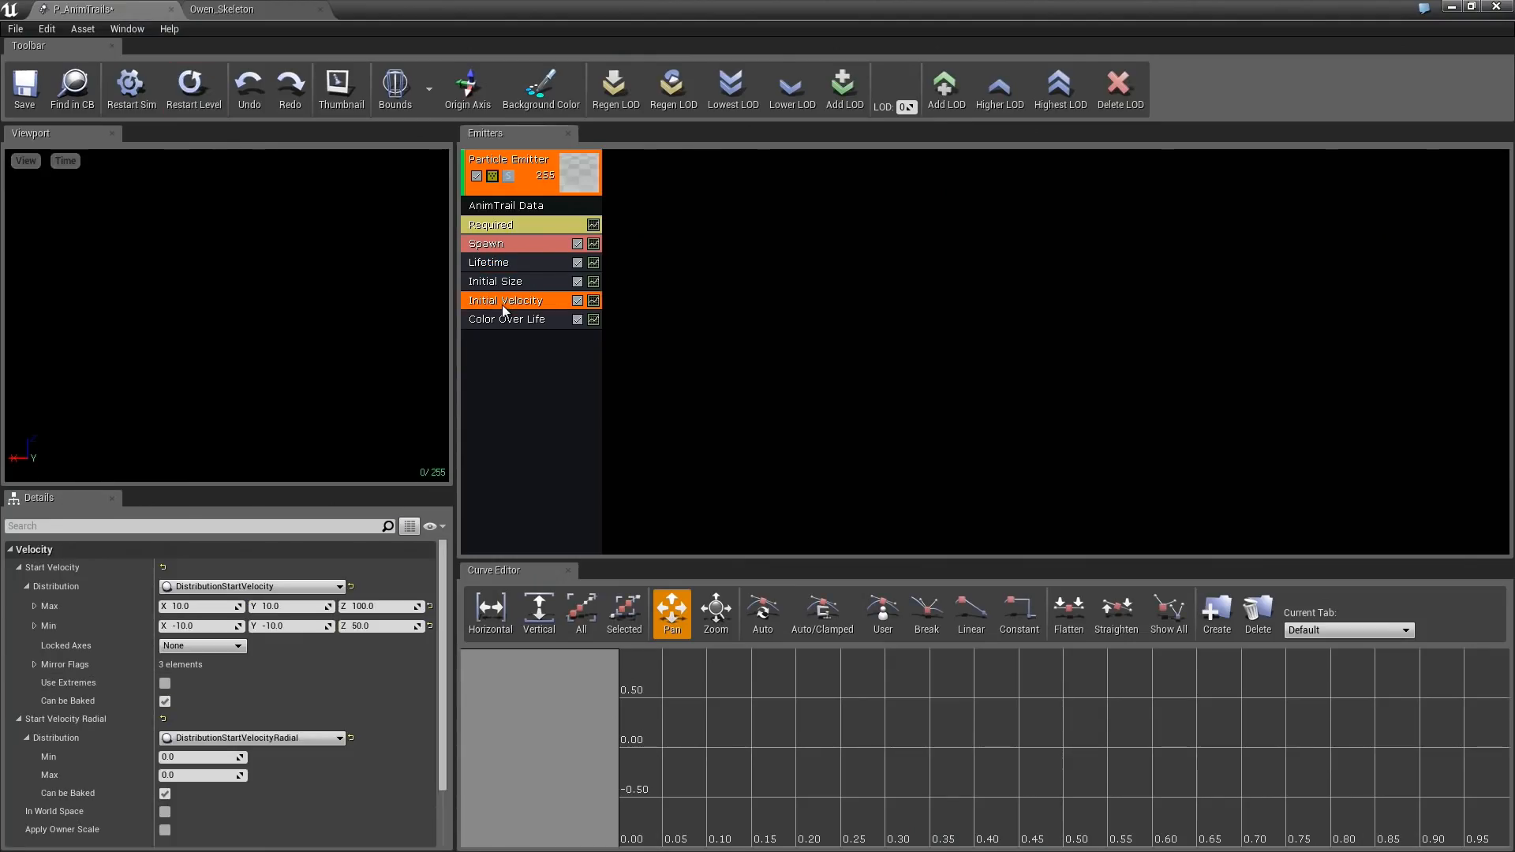
pyautogui.press('Delete')
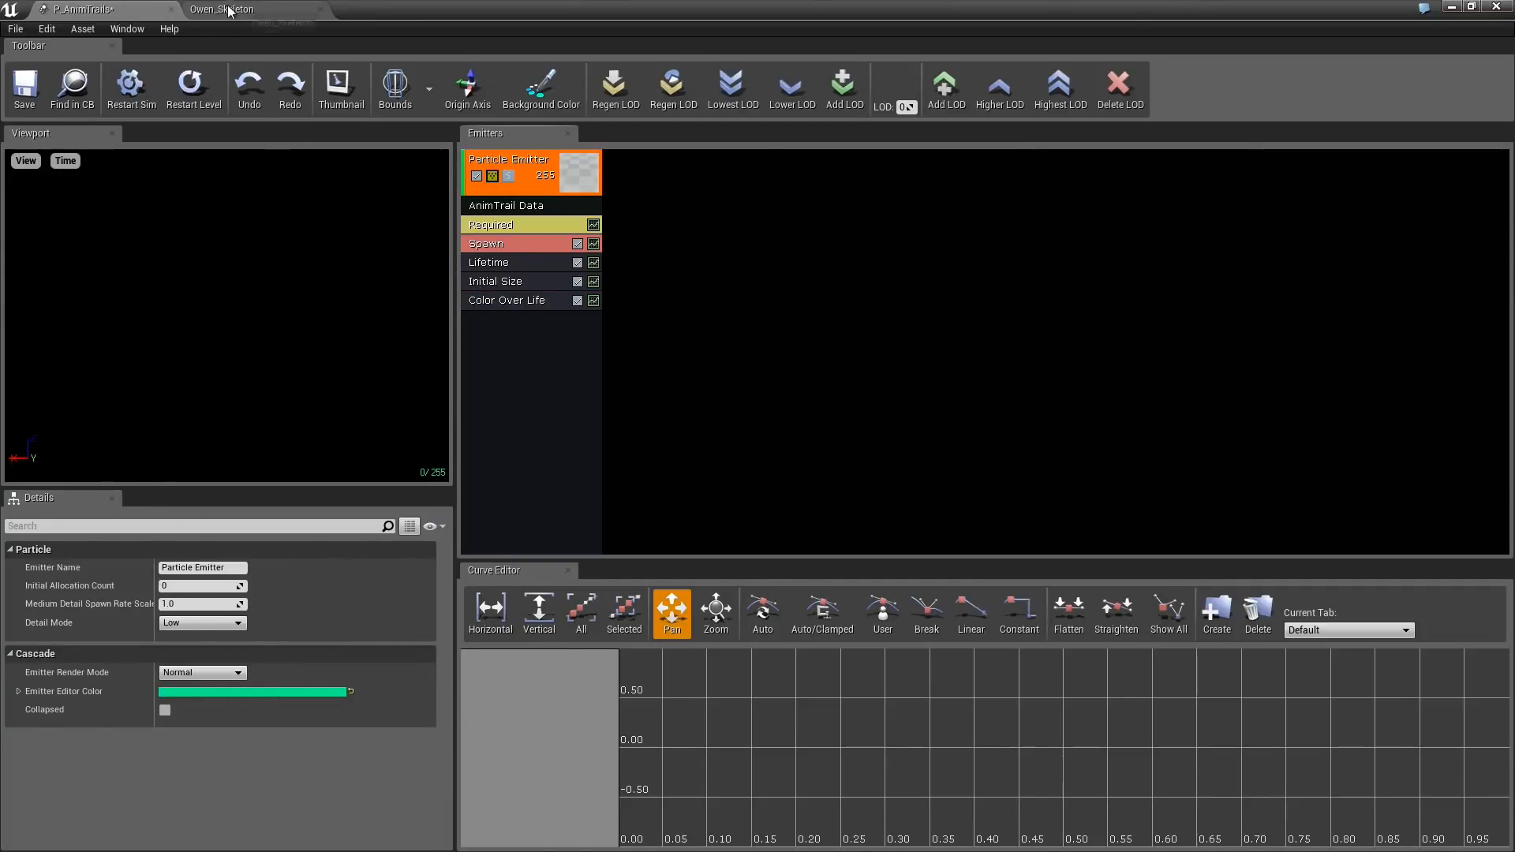
# Return to the JumpingJacks preview and examine the playing trail from the front and from behind the character.
pyautogui.click(230, 11)
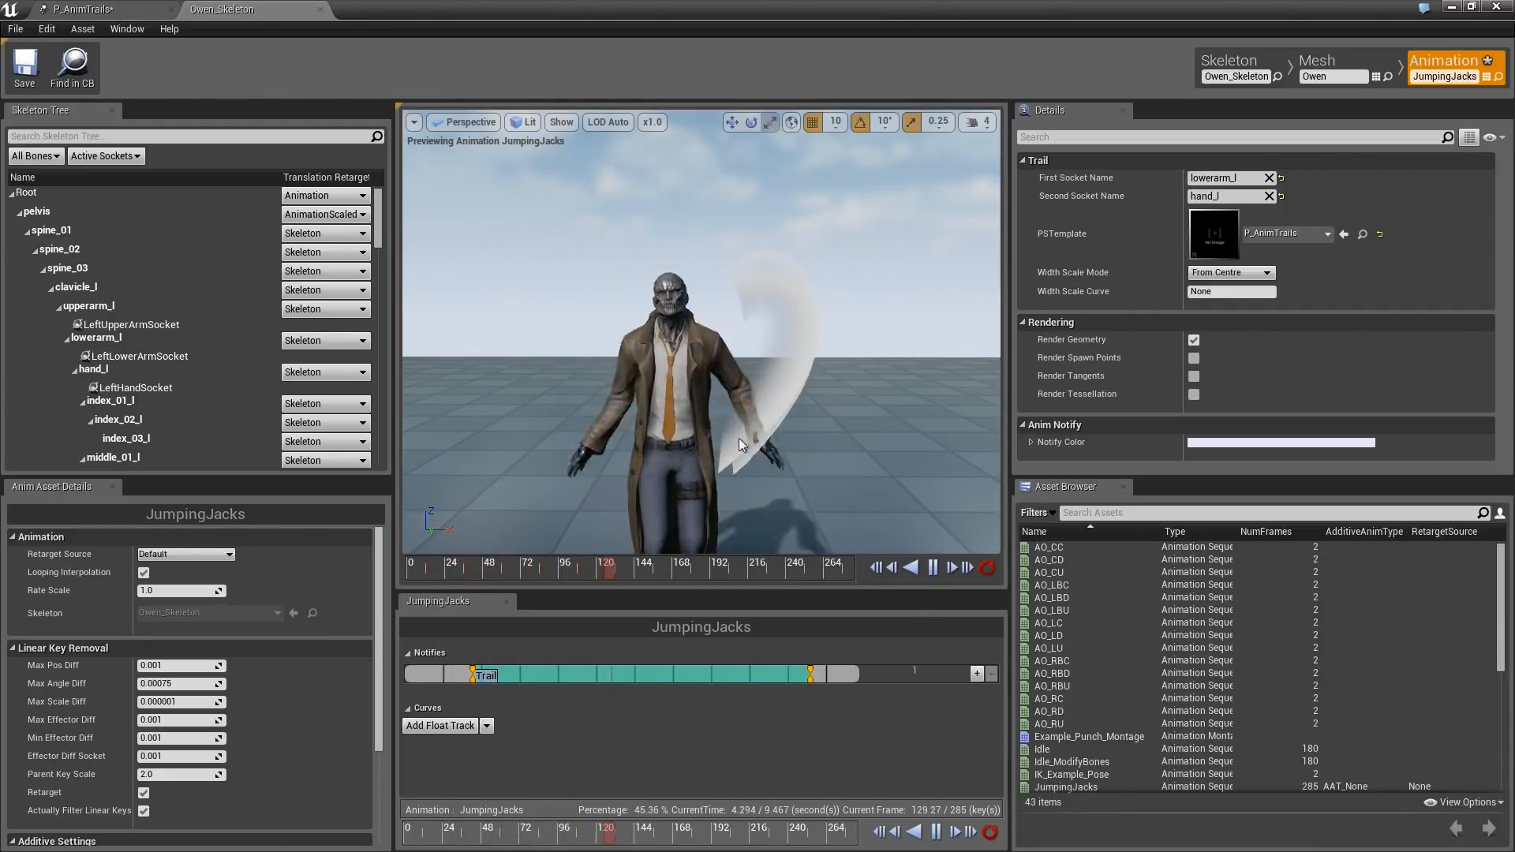
pyautogui.moveTo(718, 427)
pyautogui.mouseDown(button='right')
pyautogui.moveTo(892, 430)
pyautogui.moveTo(724, 430)
pyautogui.mouseUp(button='right')
pyautogui.press('w')
pyautogui.moveTo(726, 375); pyautogui.dragTo(718, 370, button='right')
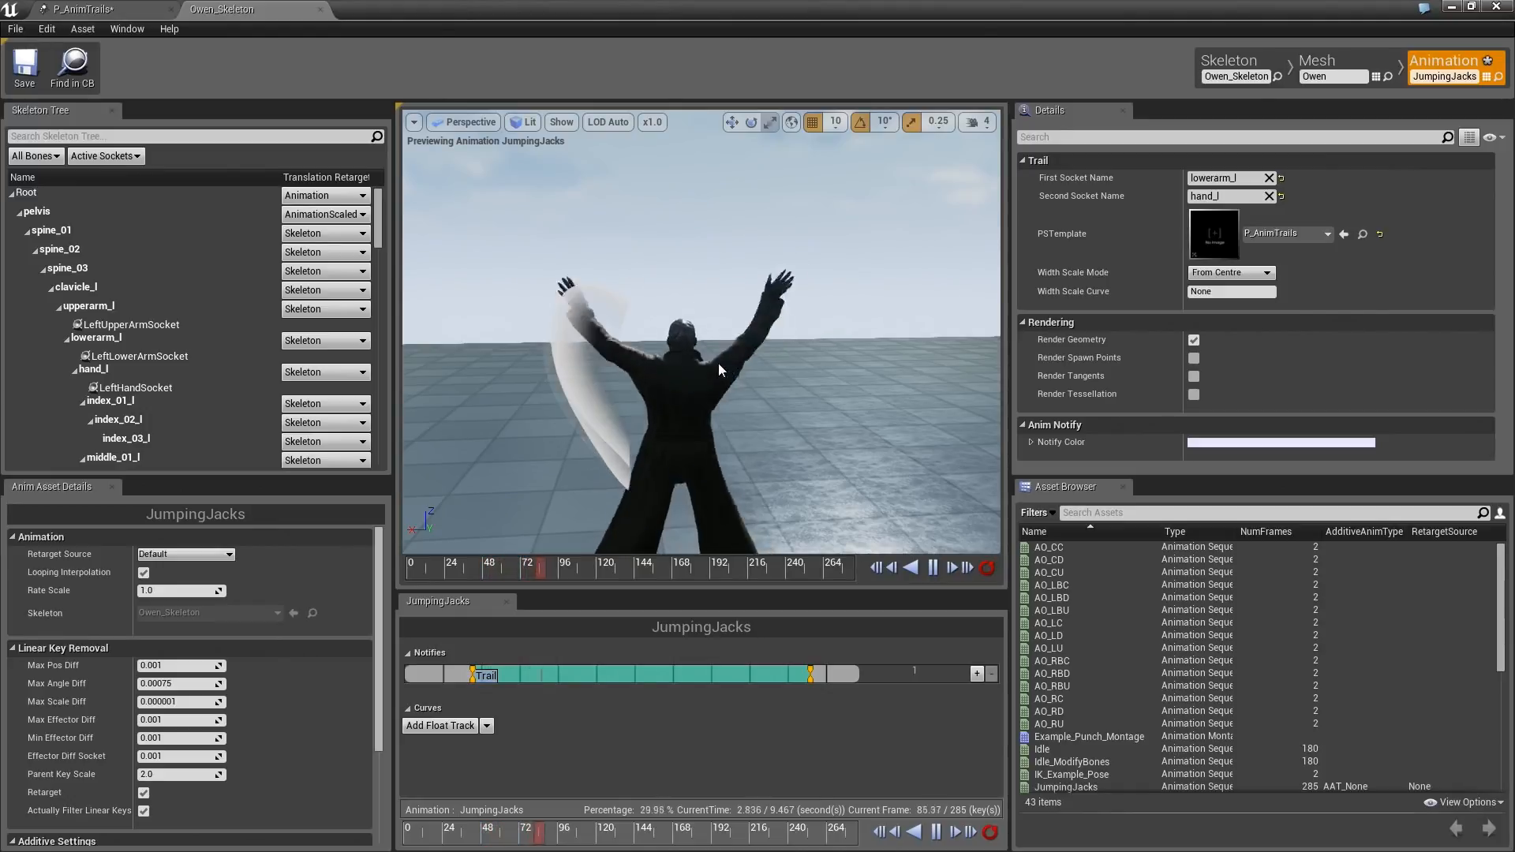
pyautogui.moveTo(688, 409); pyautogui.dragTo(617, 404, button='right')
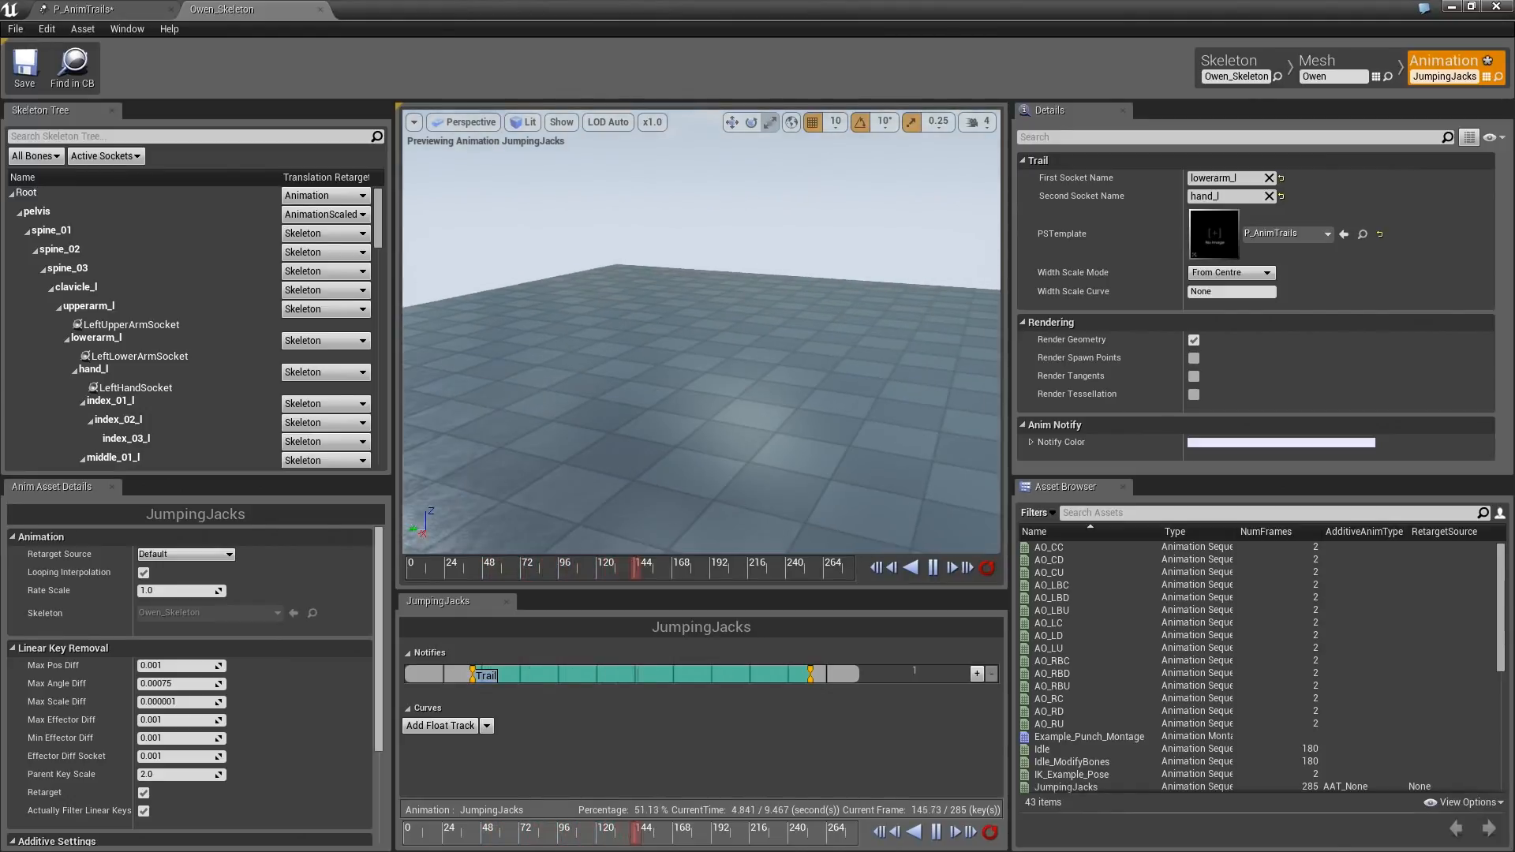
pyautogui.press('f')
pyautogui.keyDown('alt'); pyautogui.moveTo(617, 358); pyautogui.dragTo(544, 261); pyautogui.keyUp('alt')
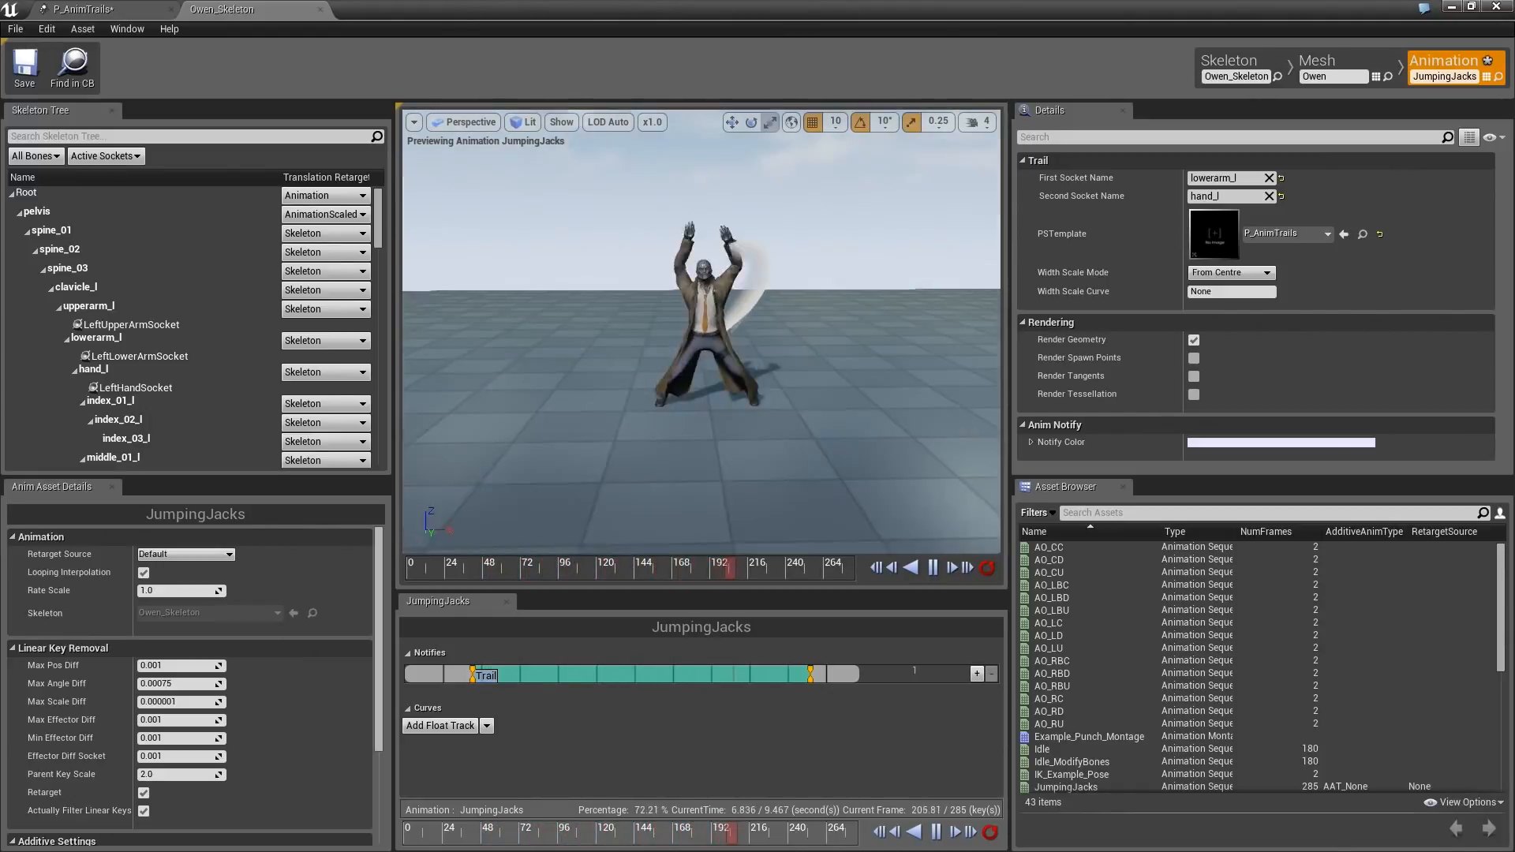
pyautogui.keyDown('alt'); pyautogui.moveTo(544, 261); pyautogui.dragTo(405, 150, button='right'); pyautogui.keyUp('alt')
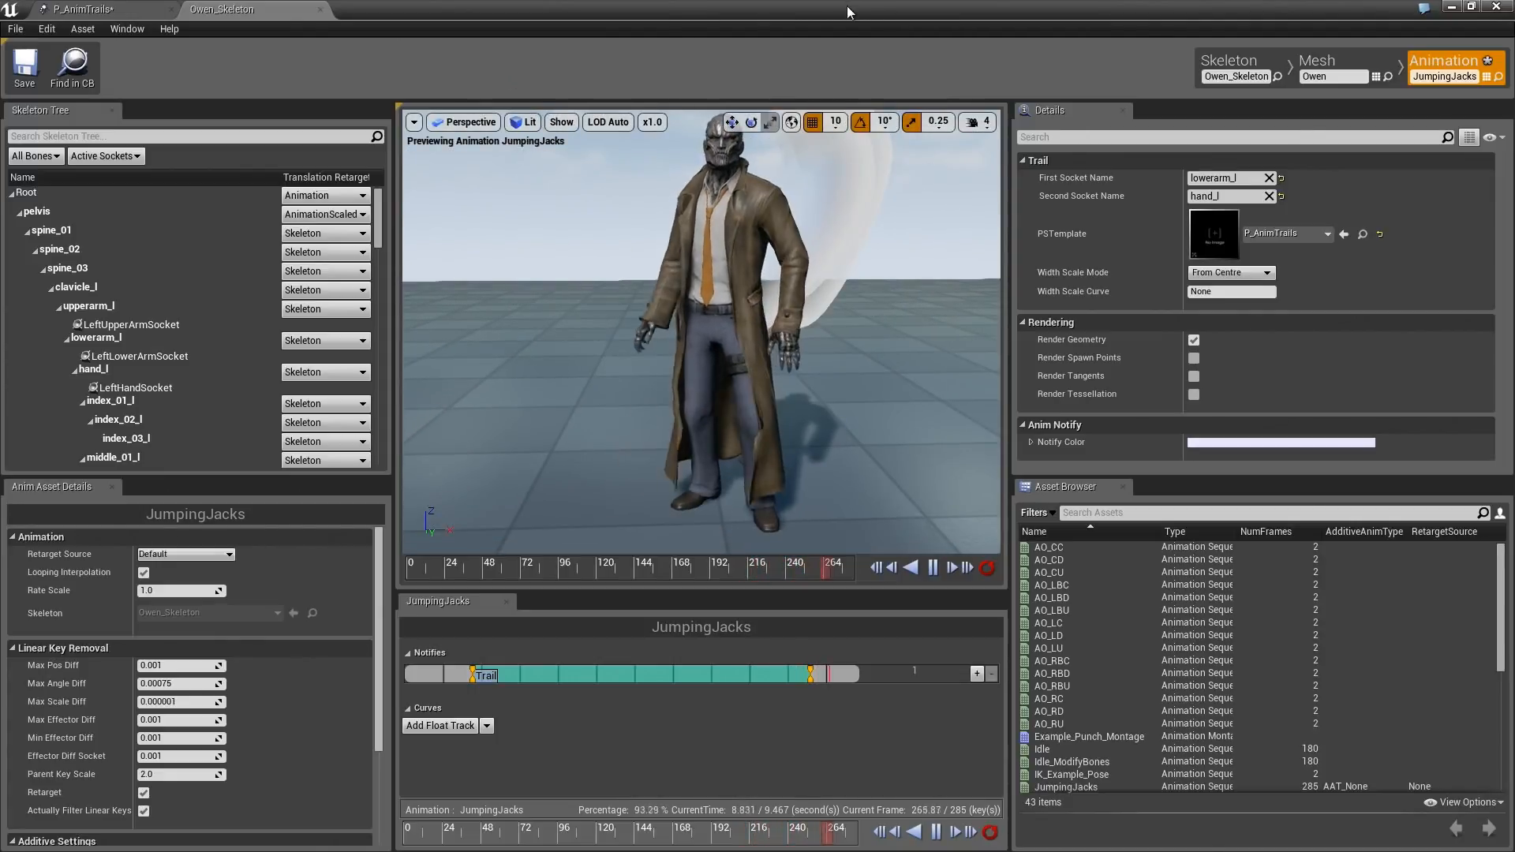
# Open the Mat_AnimTrails material from the Content Browser, enable Two Sided, then apply and save it.
pyautogui.moveTo(846, 7); pyautogui.dragTo(1227, 112)
pyautogui.doubleClick(221, 491)
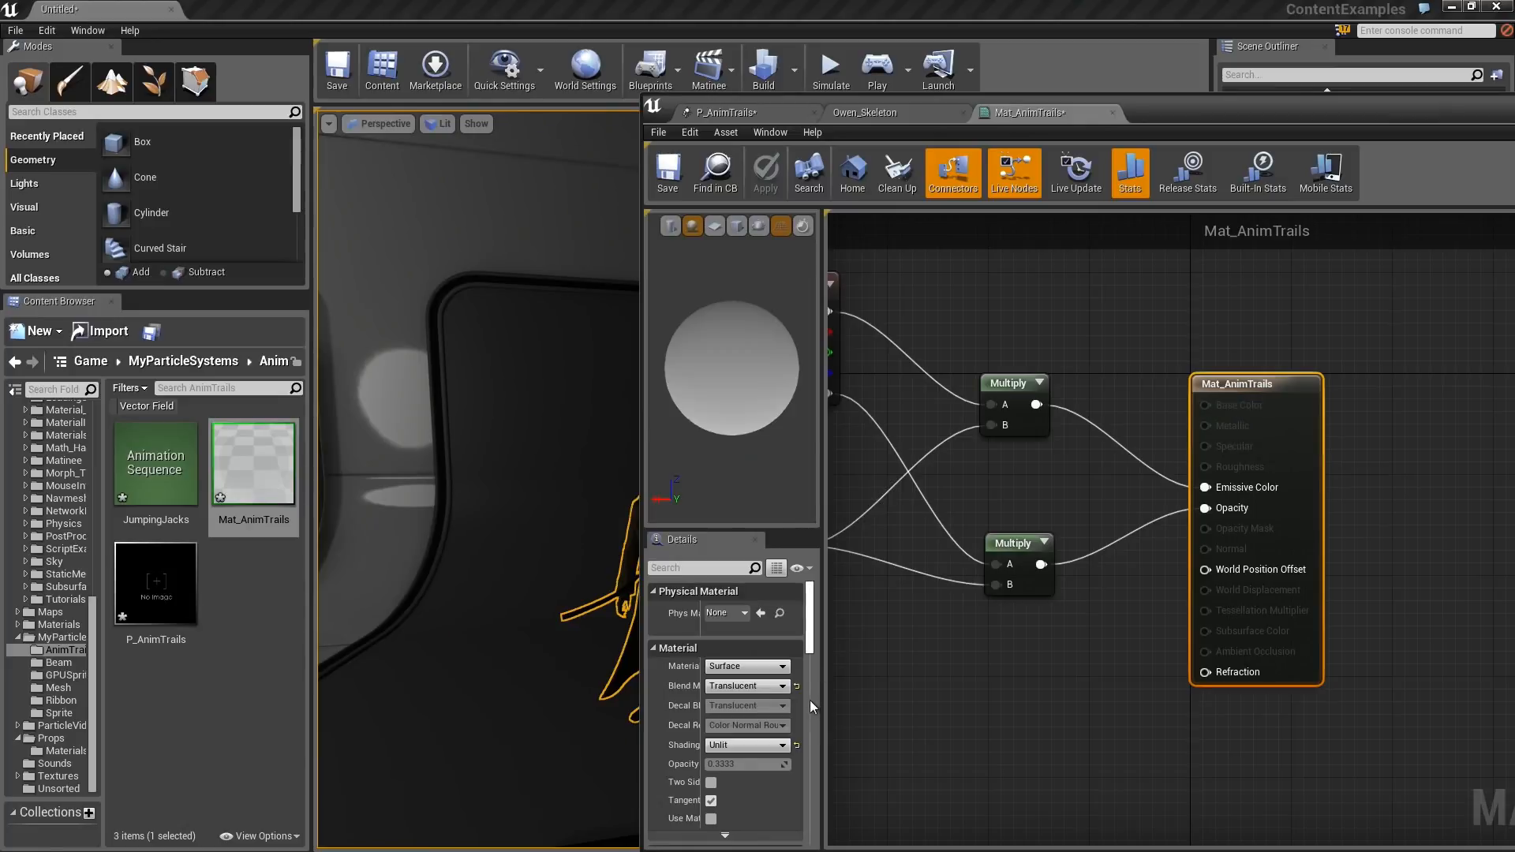
pyautogui.moveTo(730, 775); pyautogui.dragTo(739, 776)
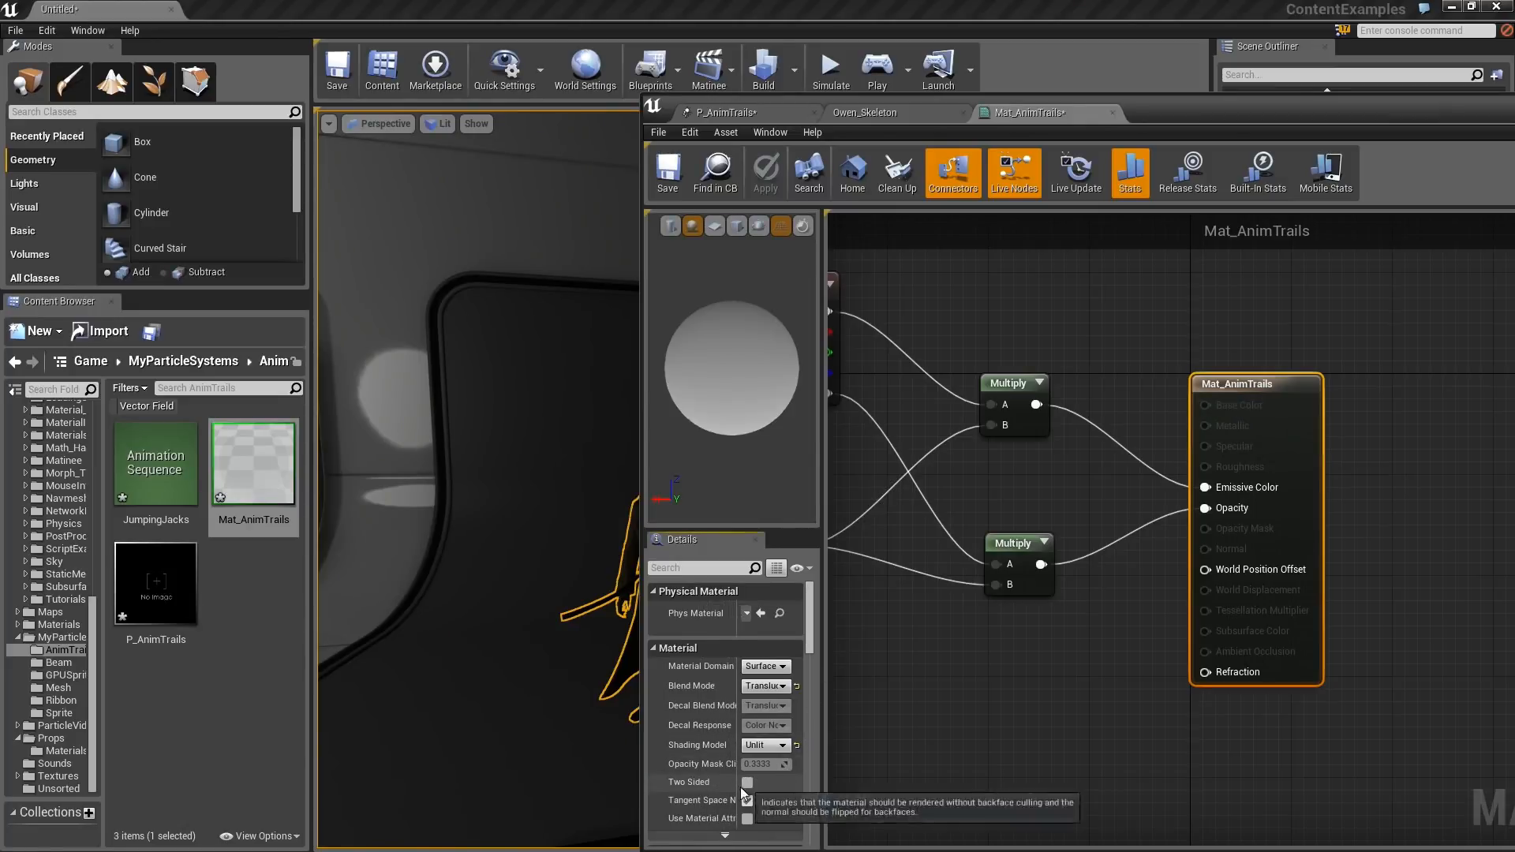
pyautogui.click(747, 782)
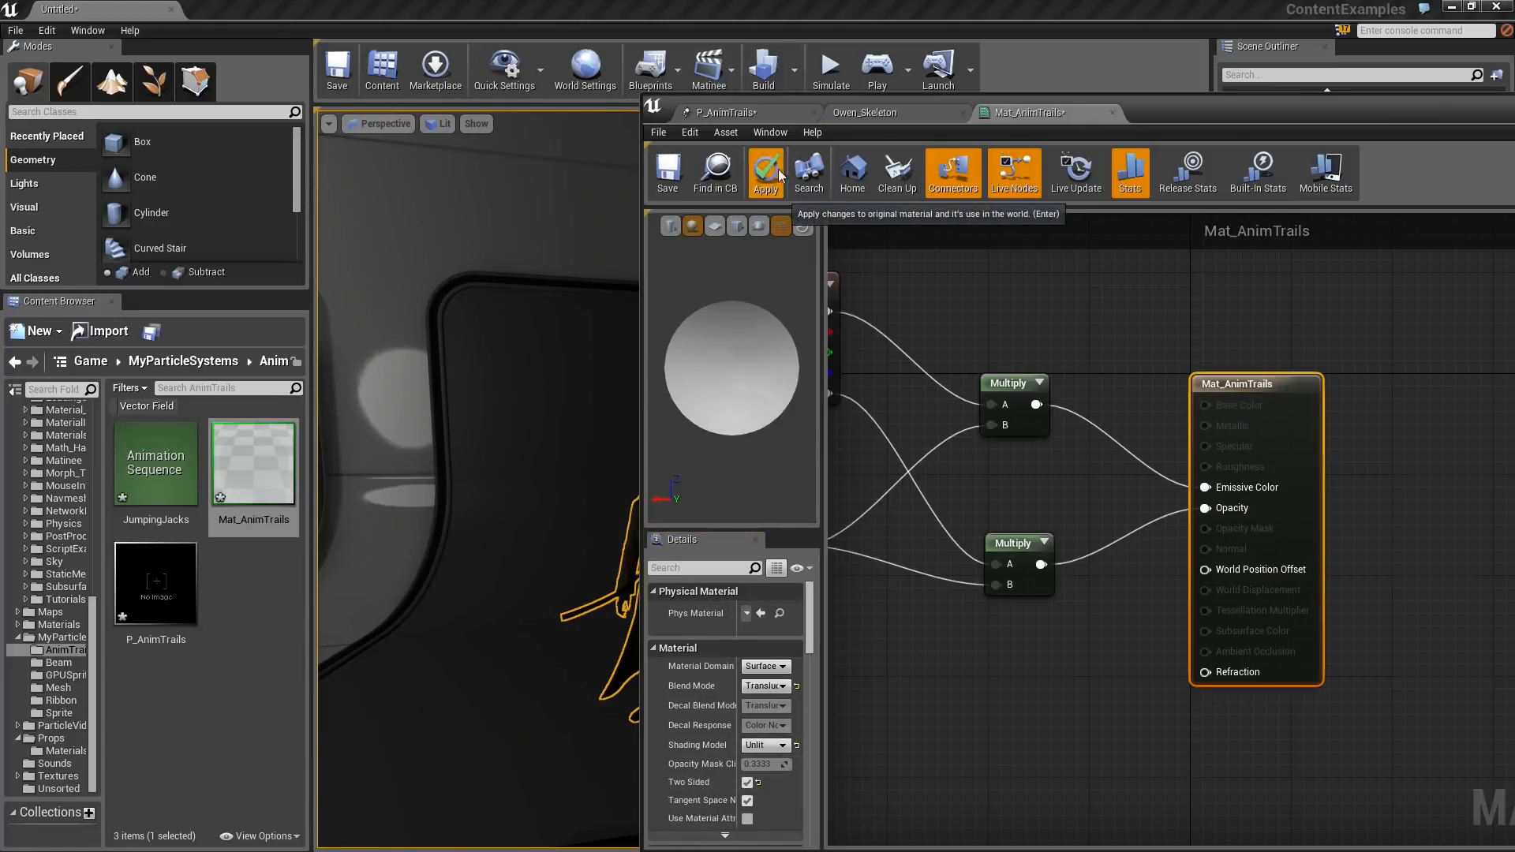
pyautogui.click(765, 170)
pyautogui.click(667, 169)
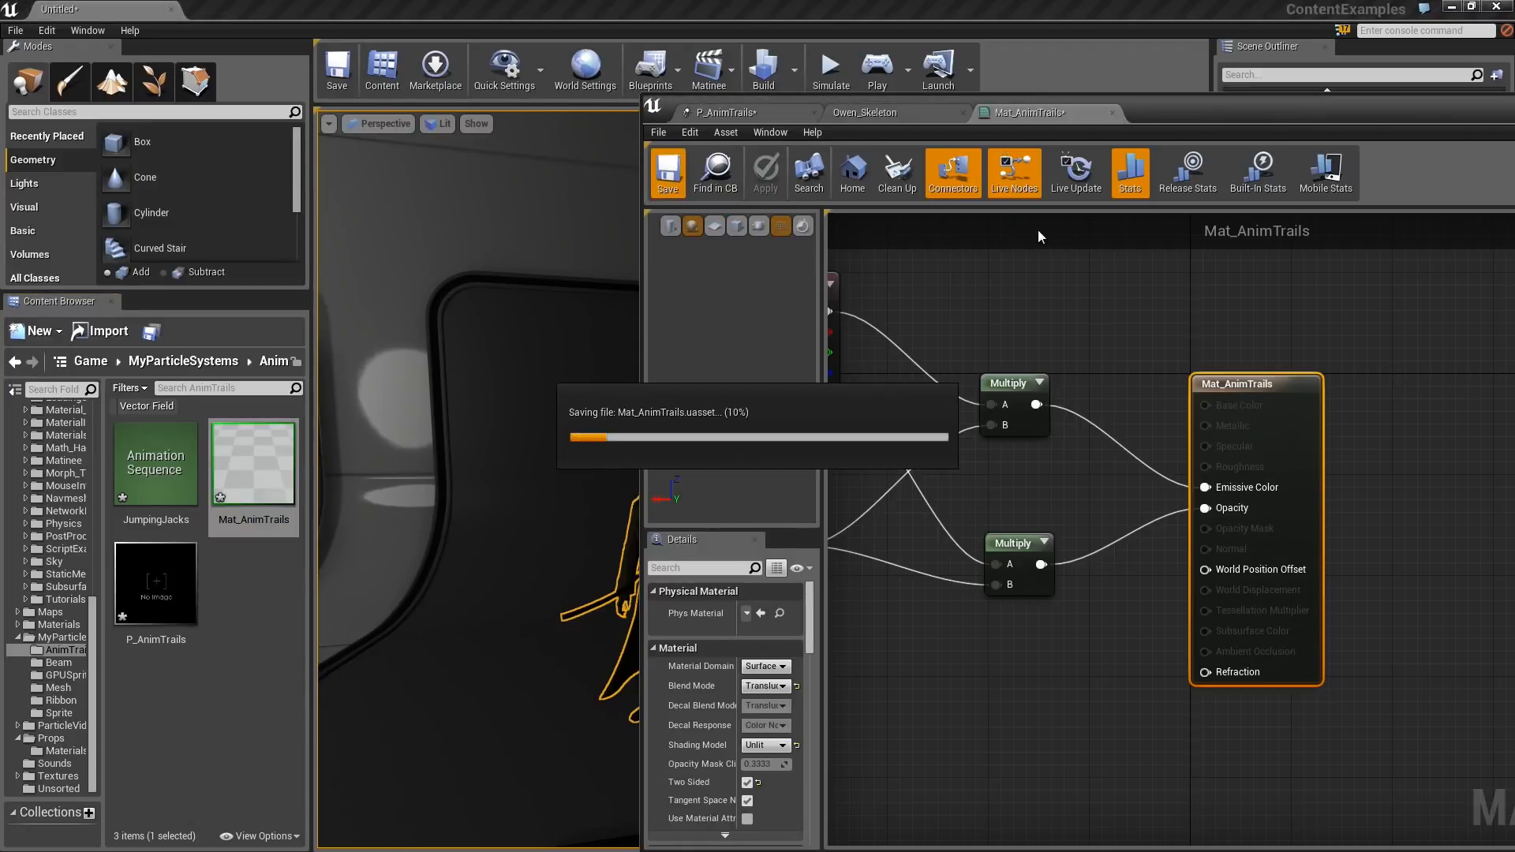
# Return to Owen_Skeleton, reload the JumpingJacks sequence that has a single Trail notify, and pause it after checking the trail.
pyautogui.moveTo(1153, 115); pyautogui.dragTo(914, 26)
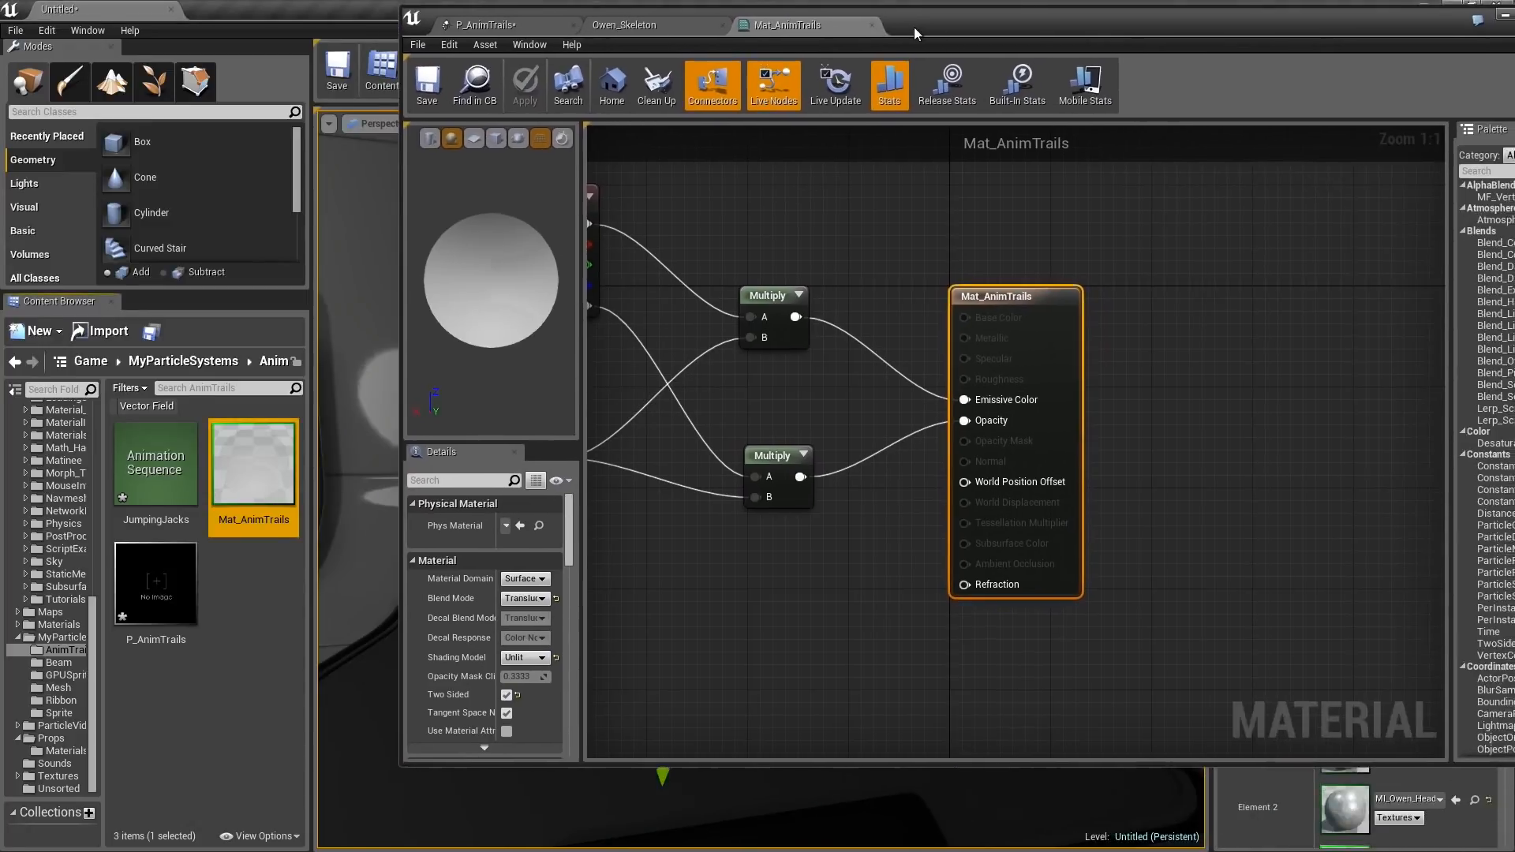
pyautogui.click(295, 8)
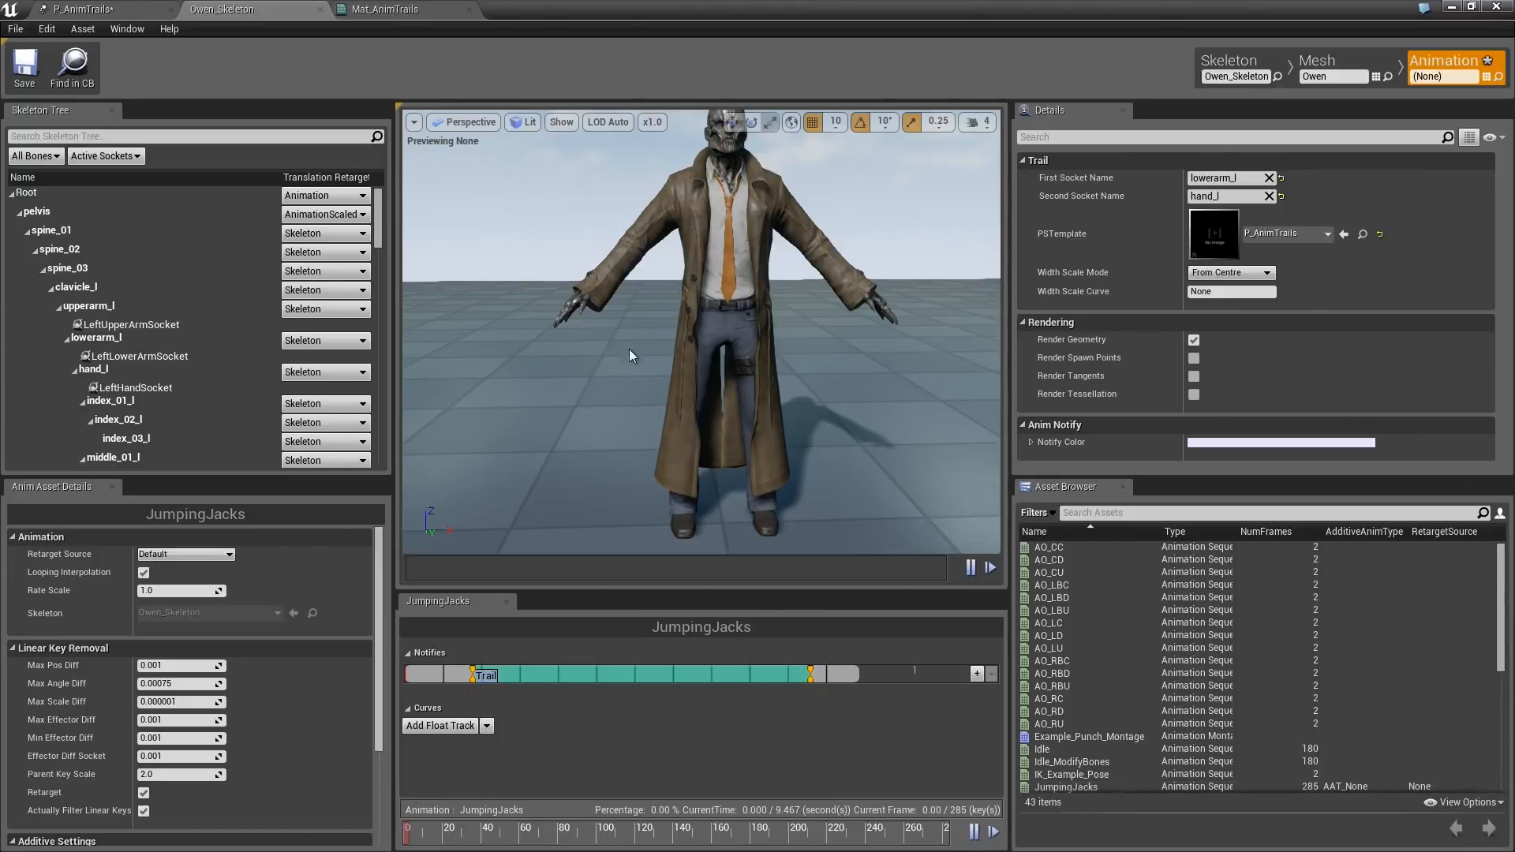
pyautogui.moveTo(683, 244); pyautogui.dragTo(682, 213, button='right')
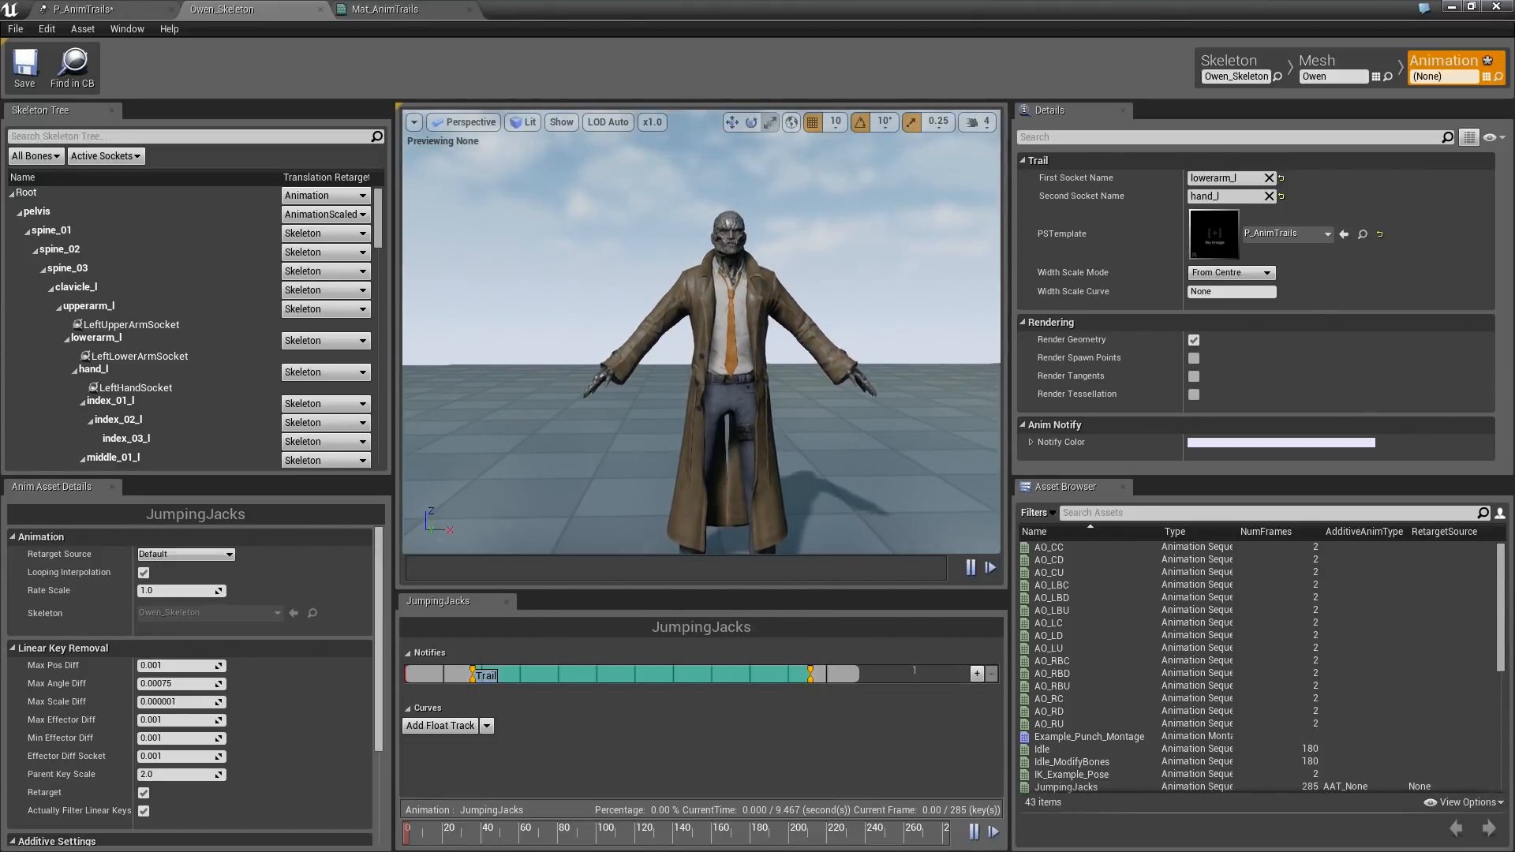
pyautogui.click(1061, 787)
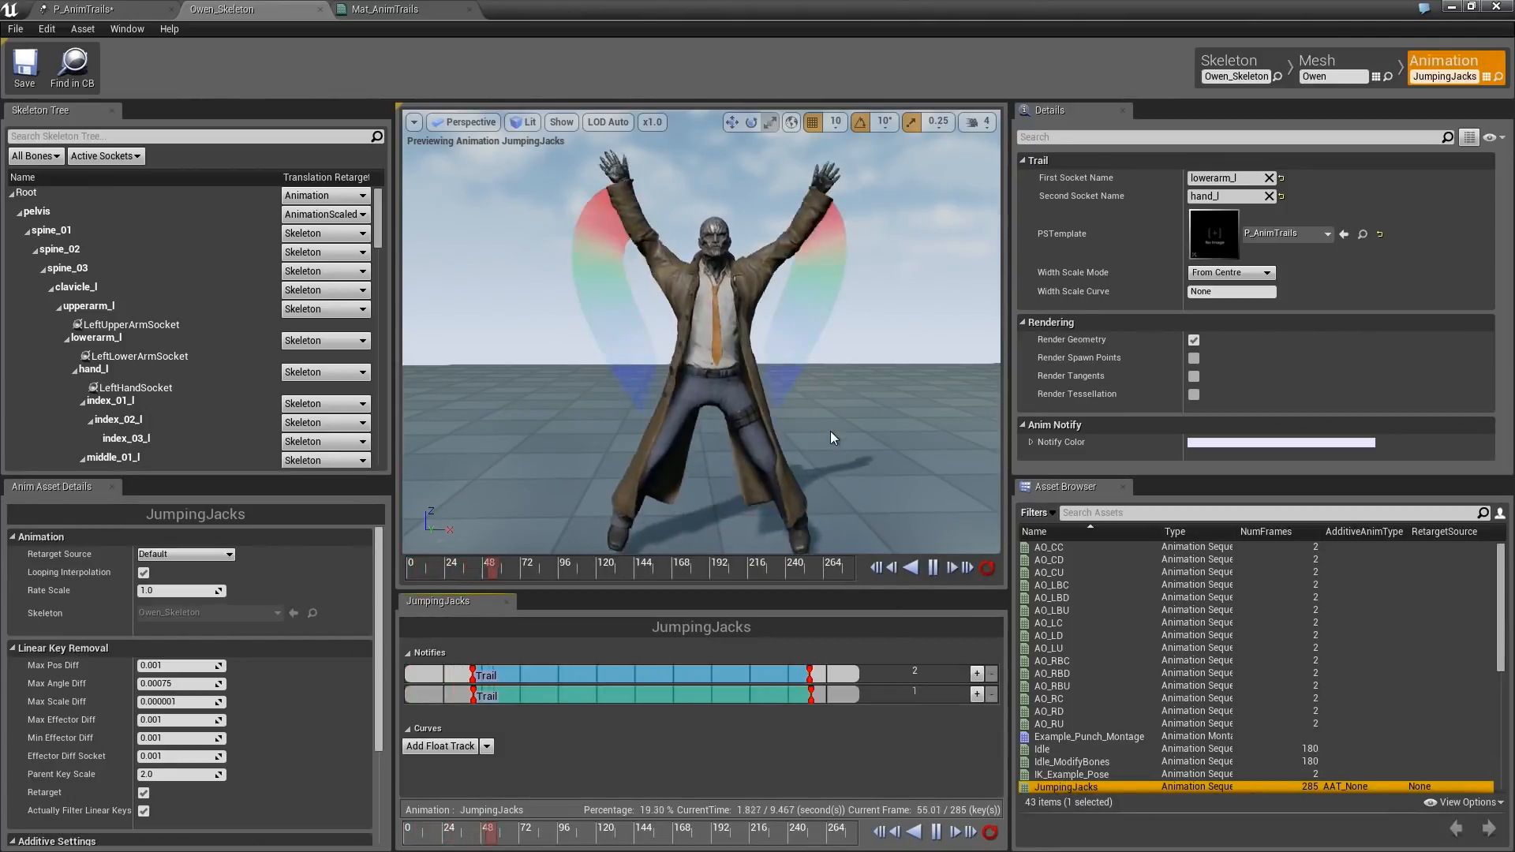
pyautogui.click(934, 568)
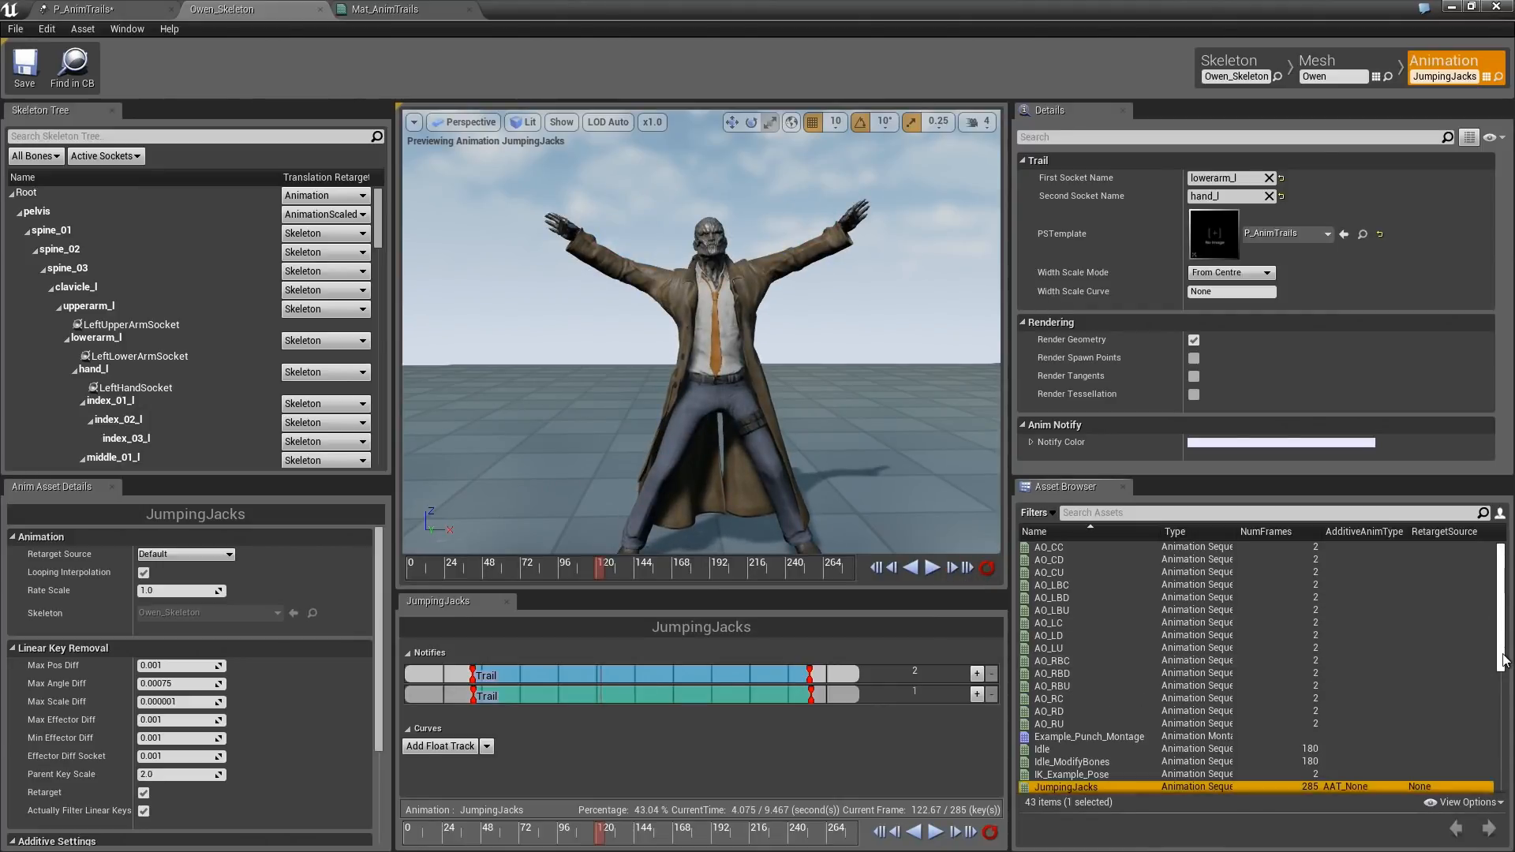
pyautogui.moveTo(1505, 661); pyautogui.dragTo(1504, 681)
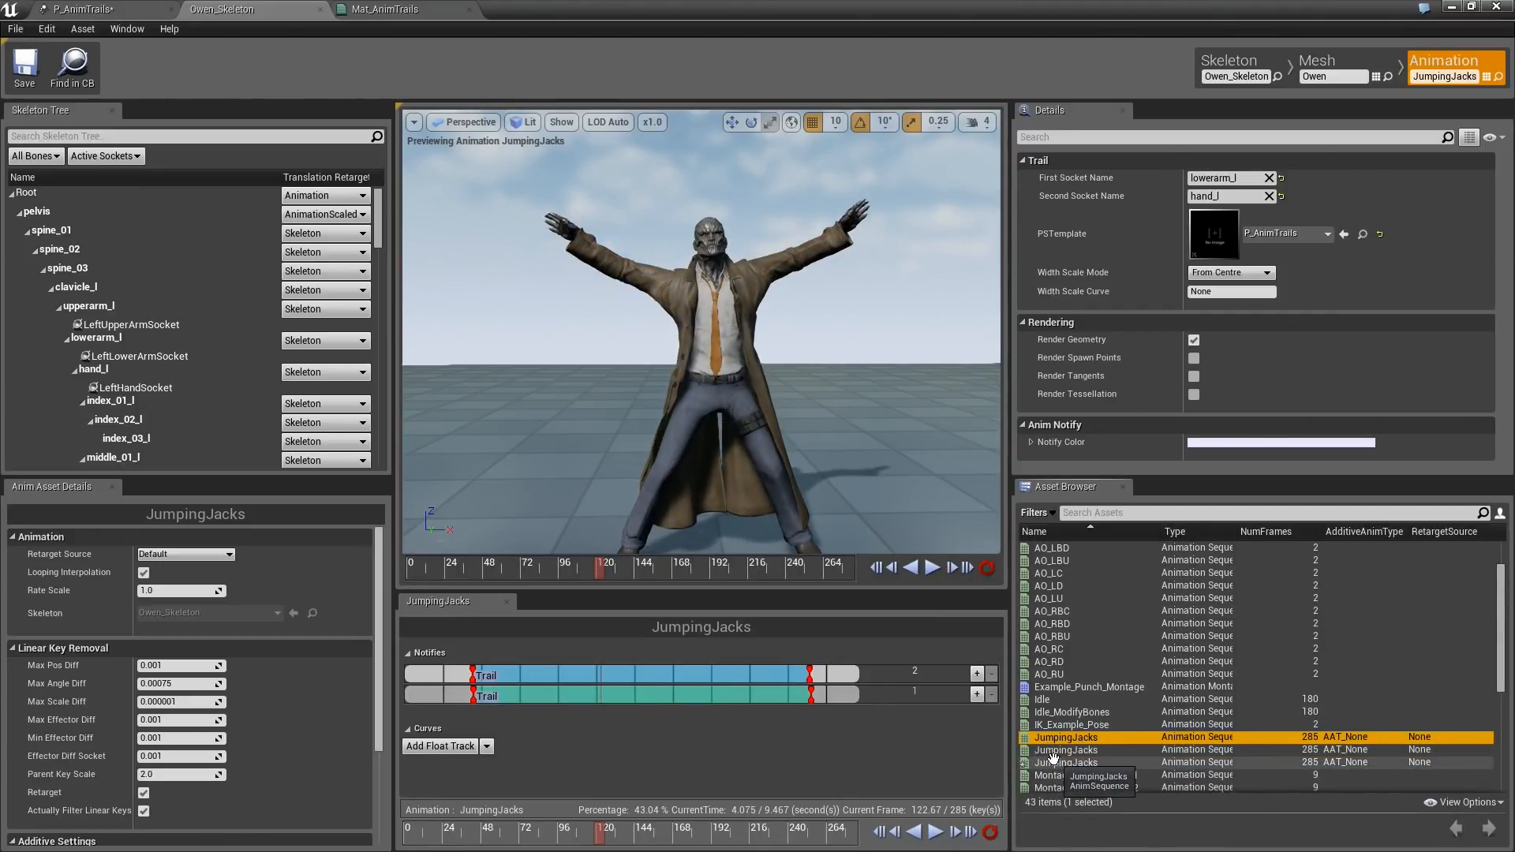
pyautogui.doubleClick(1055, 762)
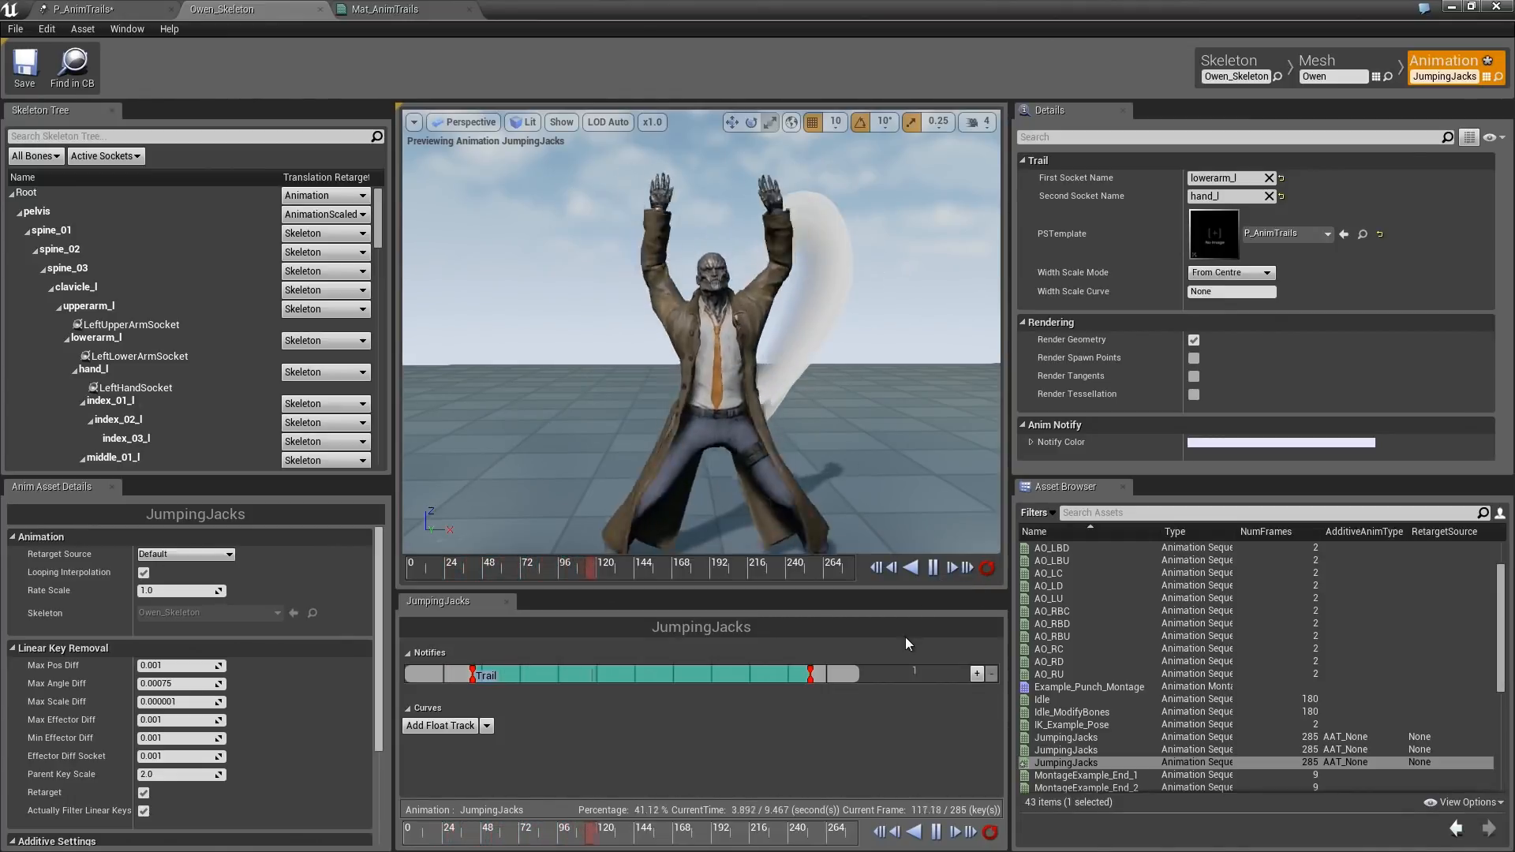
pyautogui.click(932, 567)
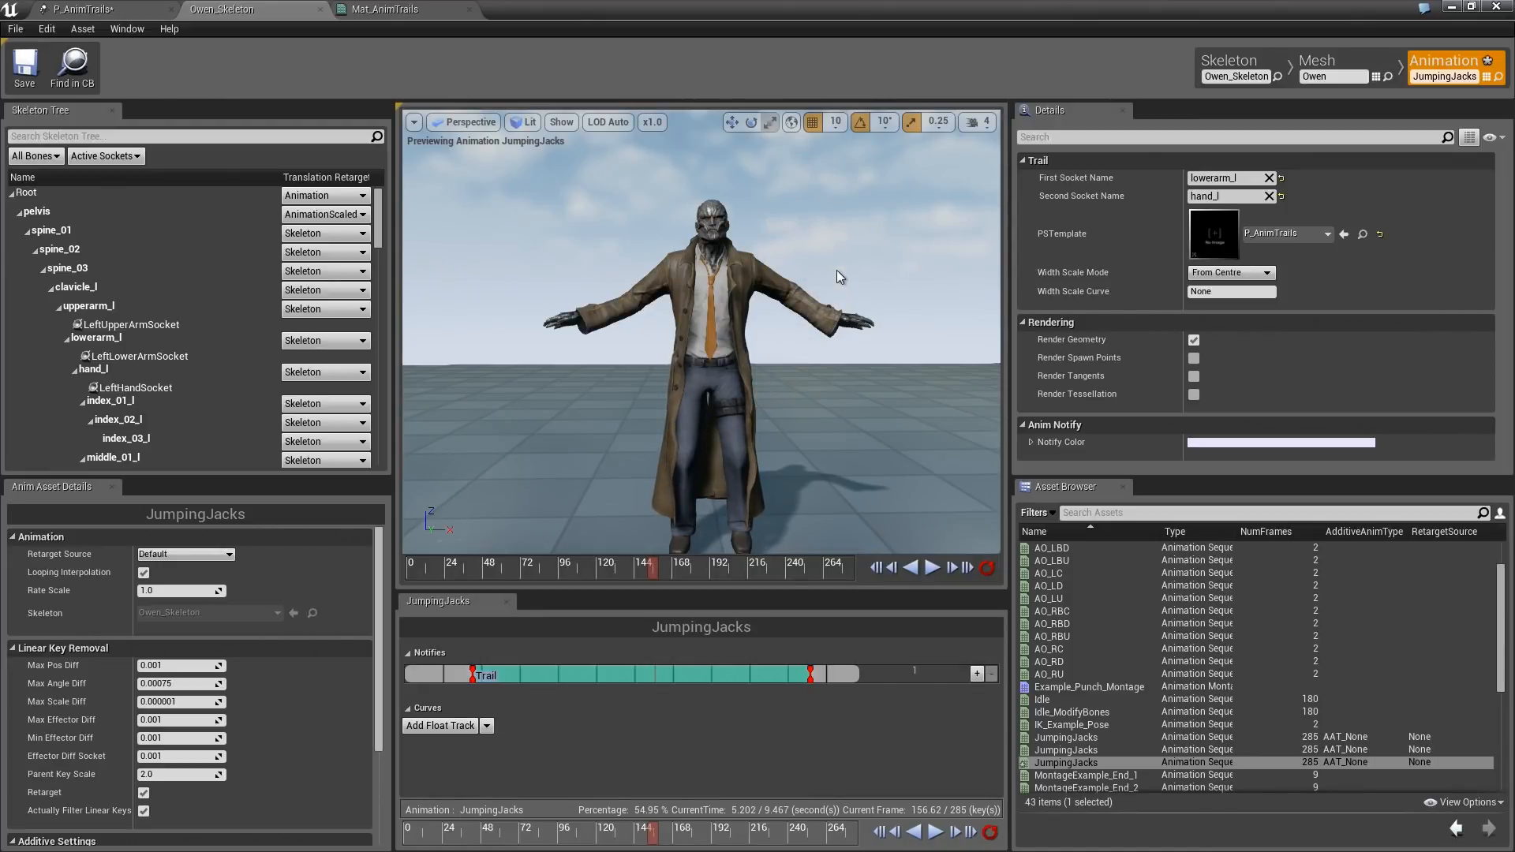
# Shorten the particle lifetime in P_AnimTrails, setting the Lifetime module's minimum to 1.0 and reducing its maximum.
pyautogui.click(117, 12)
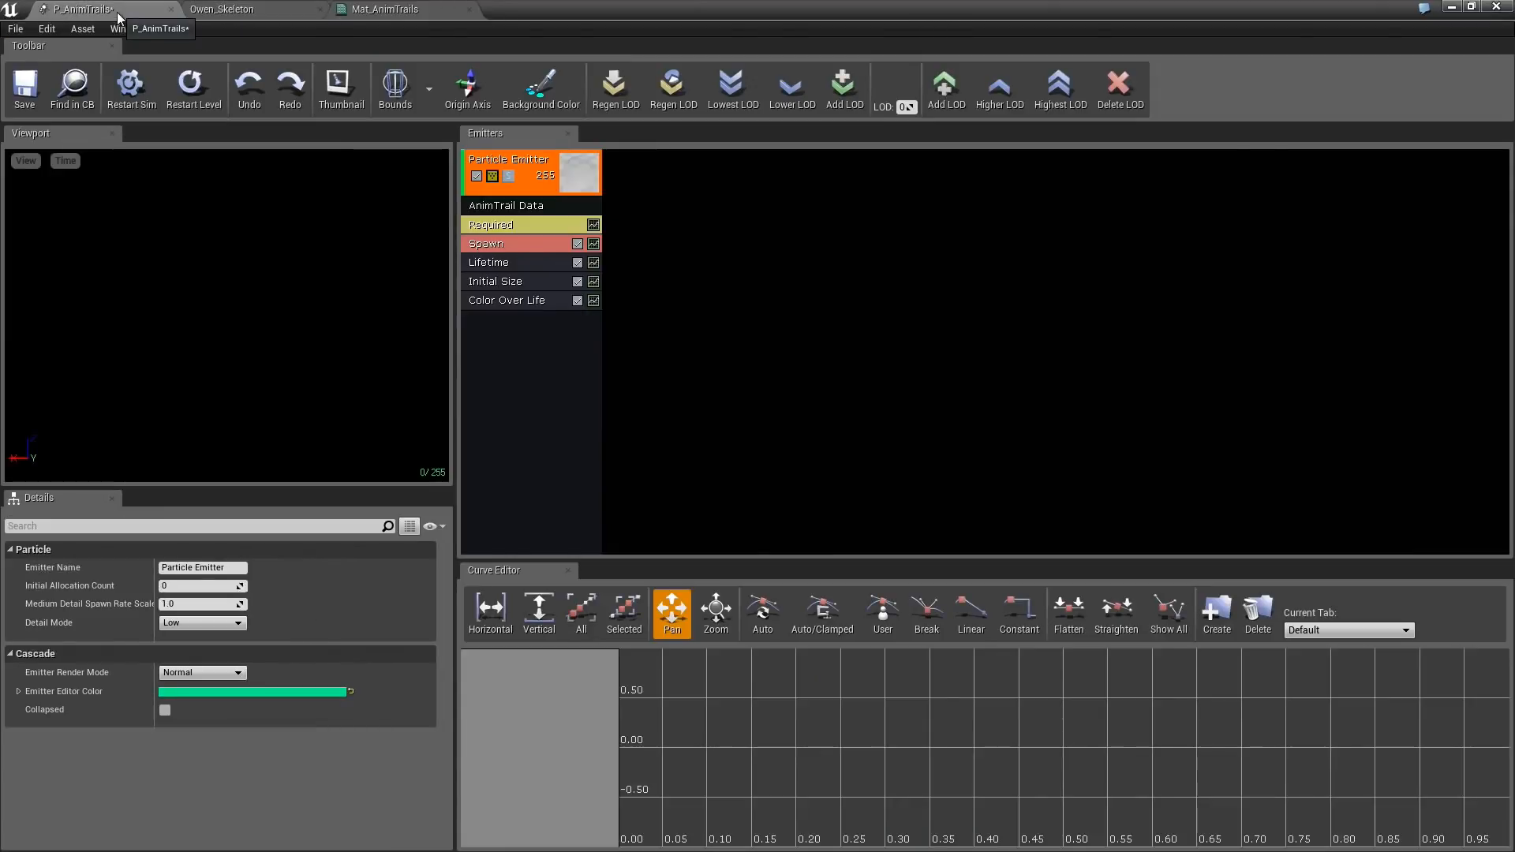
pyautogui.click(507, 262)
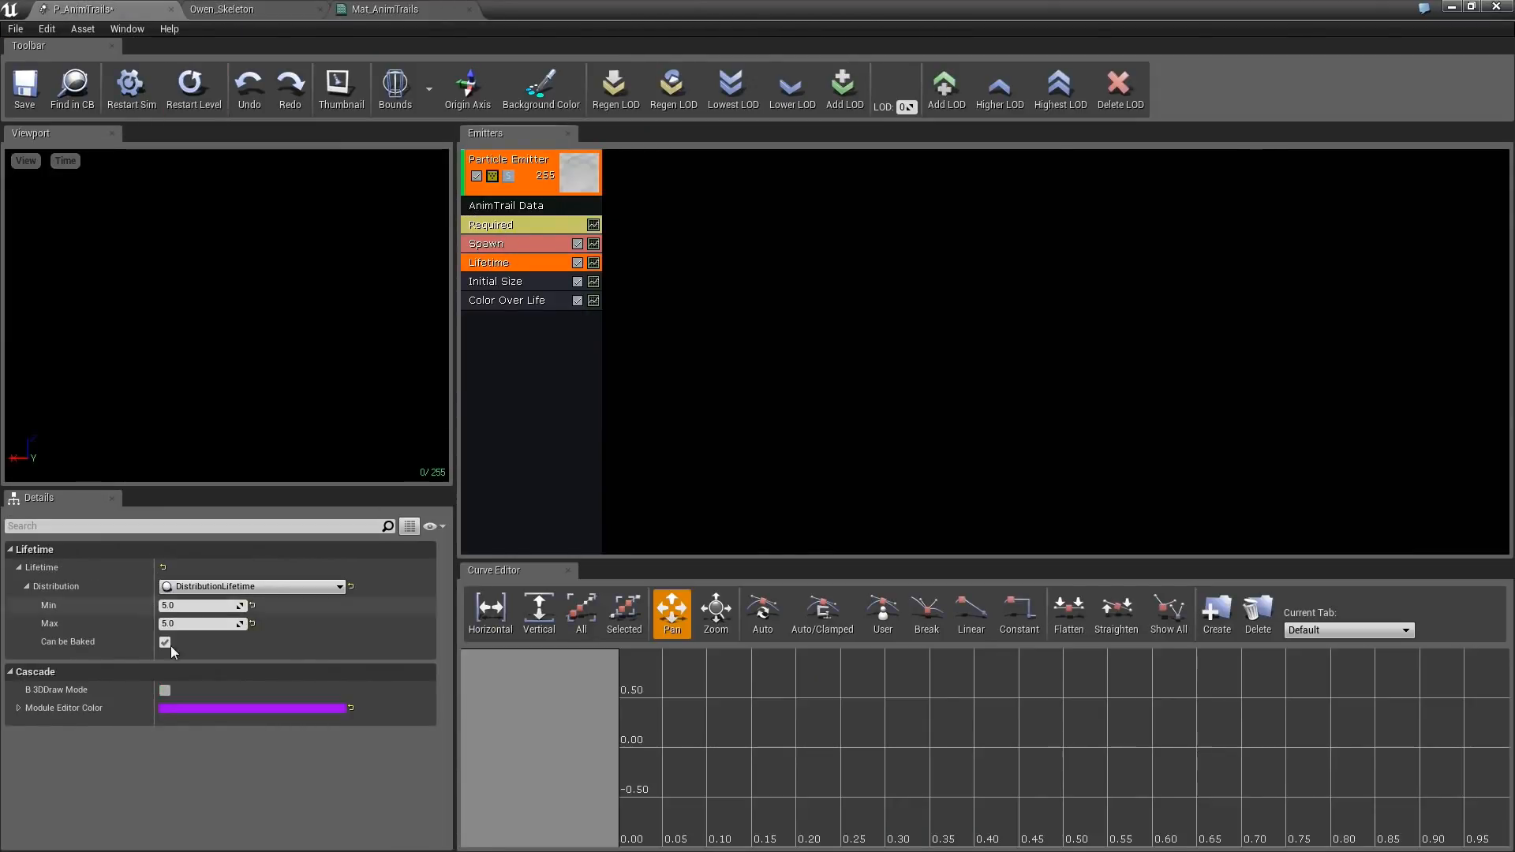
pyautogui.click(190, 605)
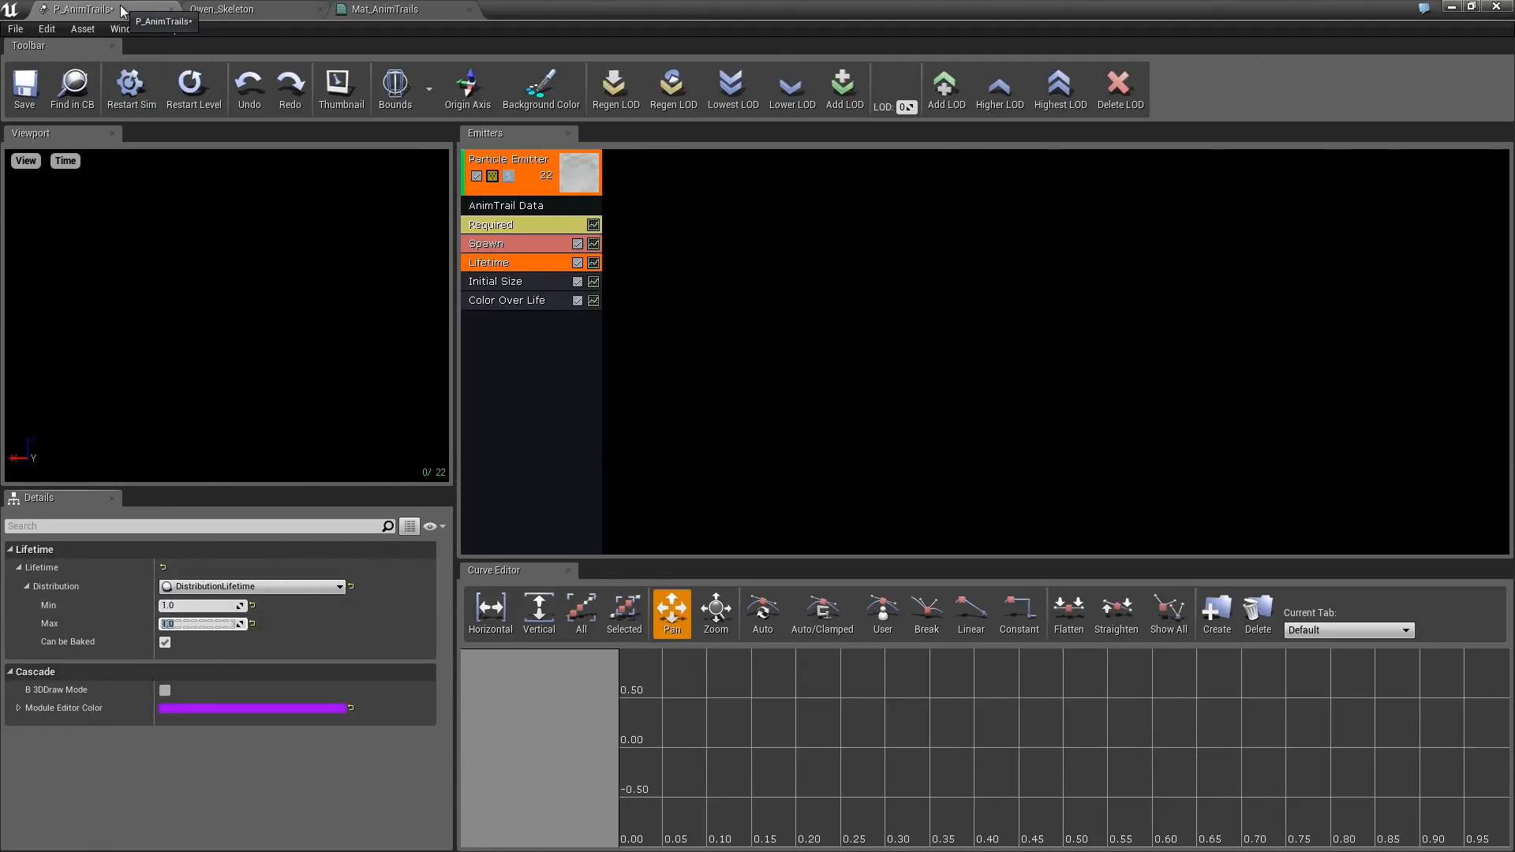
# Play the JumpingJacks animation to examine the shortened trail, and pause it.
pyautogui.click(225, 9)
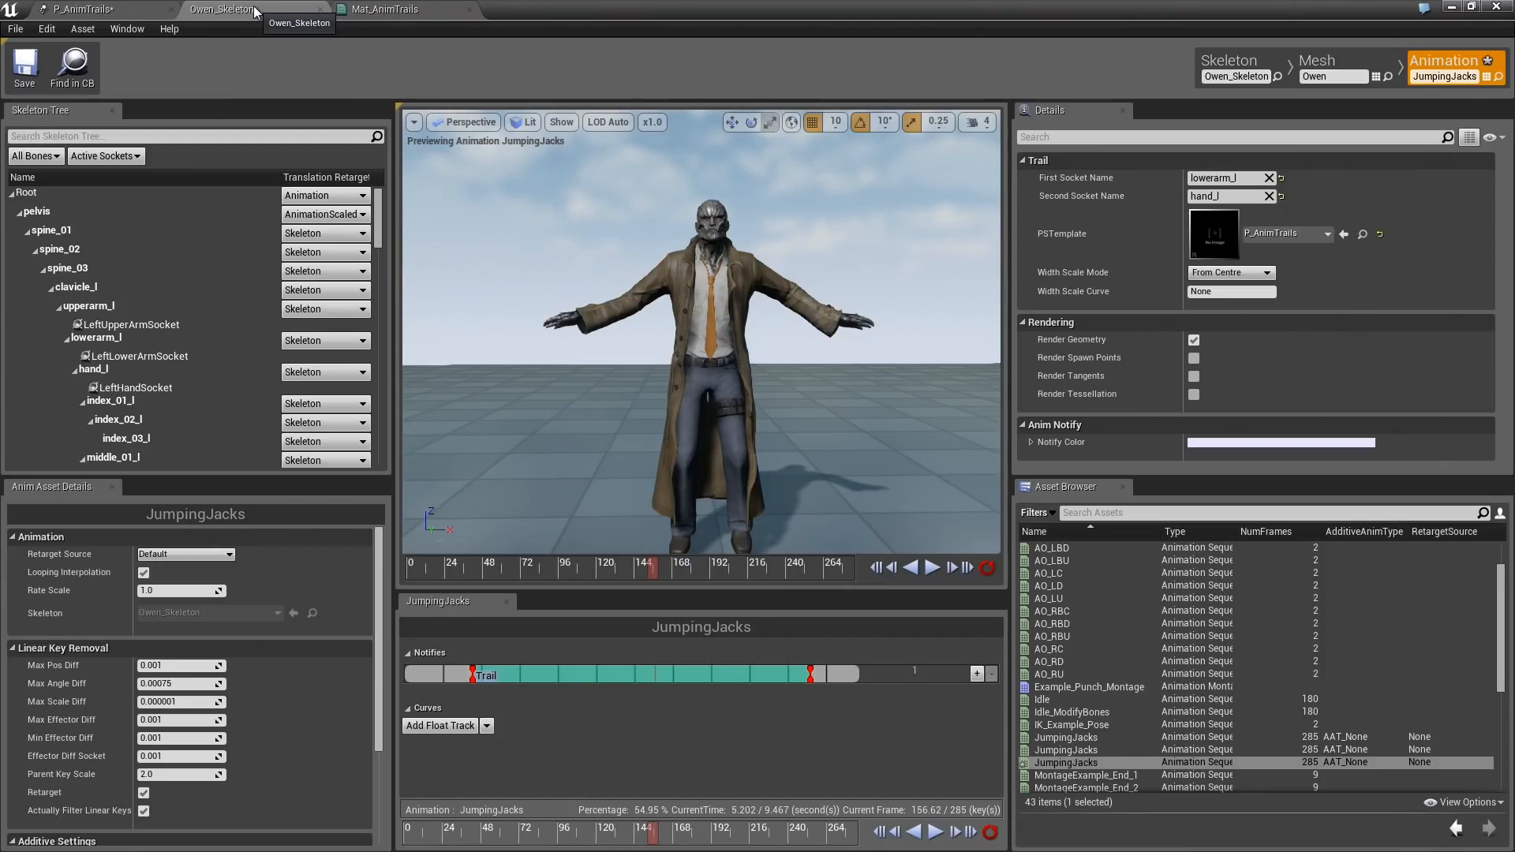
pyautogui.click(931, 568)
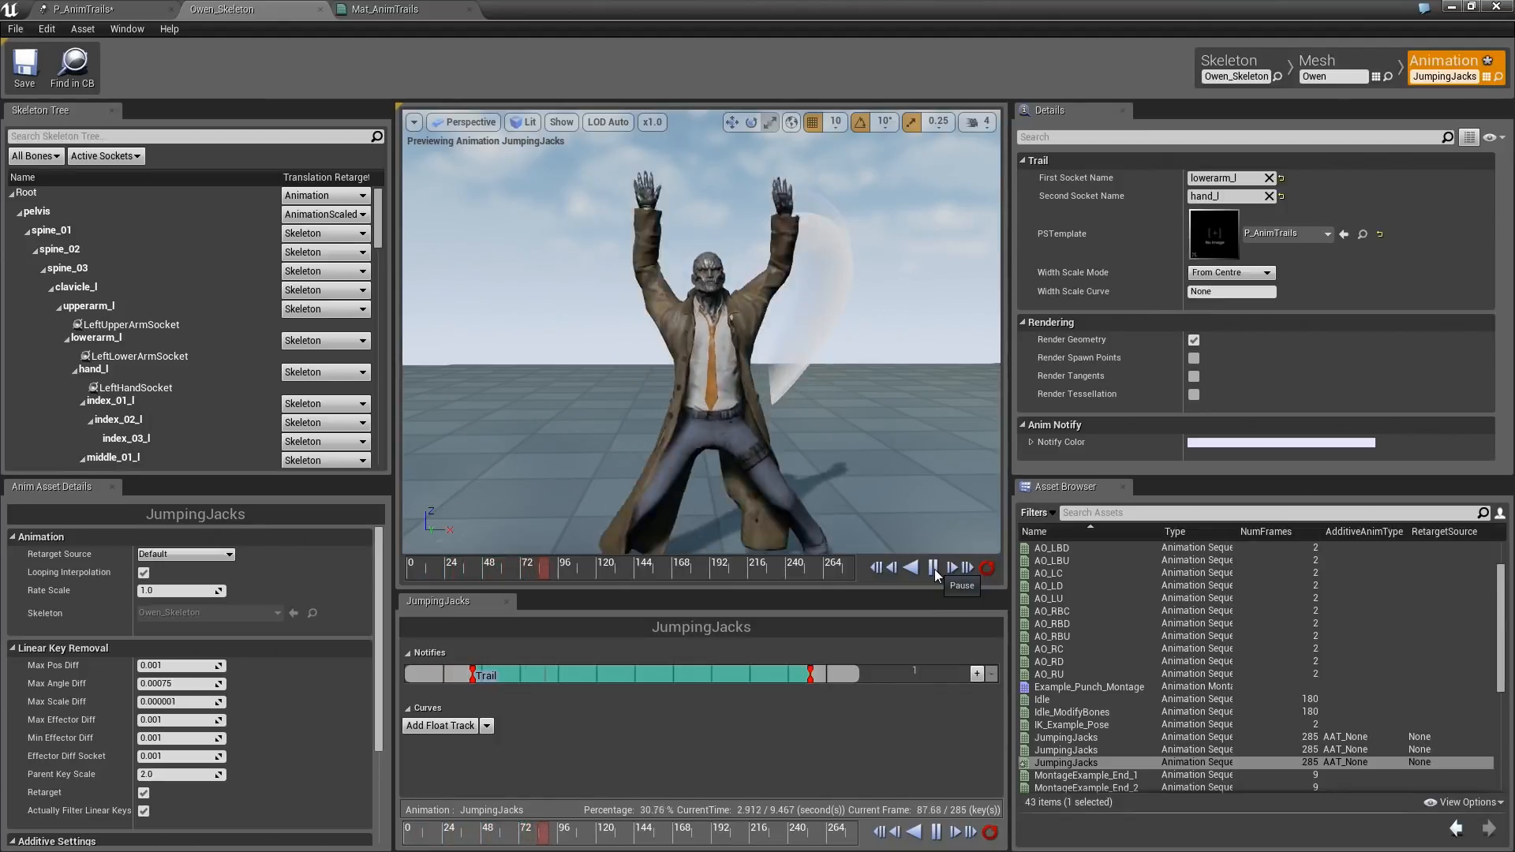
pyautogui.click(933, 568)
# In Mat_AnimTrails, space out the TexCoord and Mask nodes, switch the Mask from the G to the R channel, and apply.
pyautogui.click(409, 9)
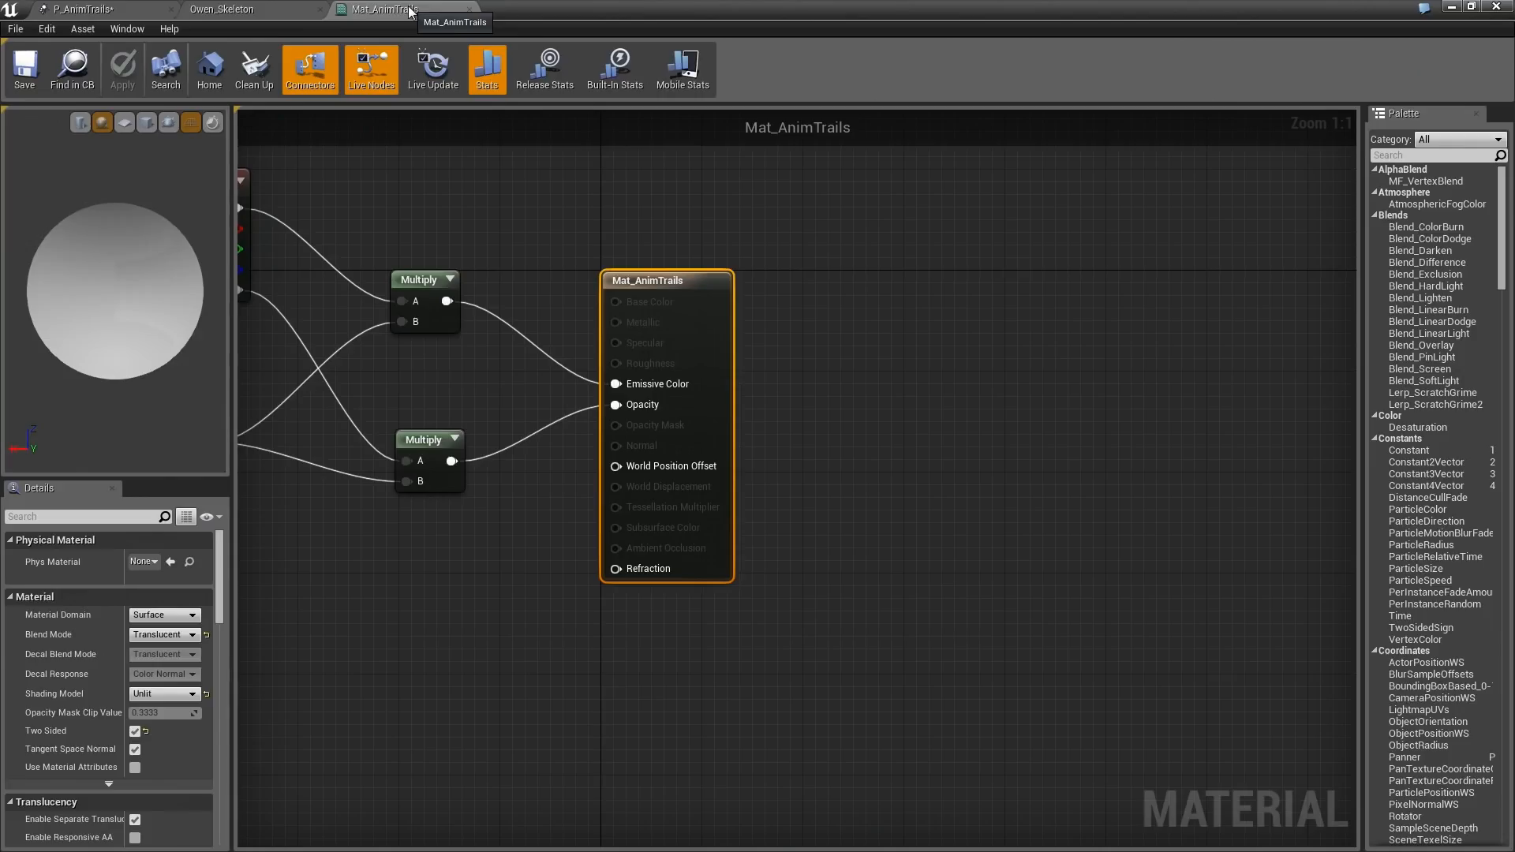
pyautogui.press('Home')
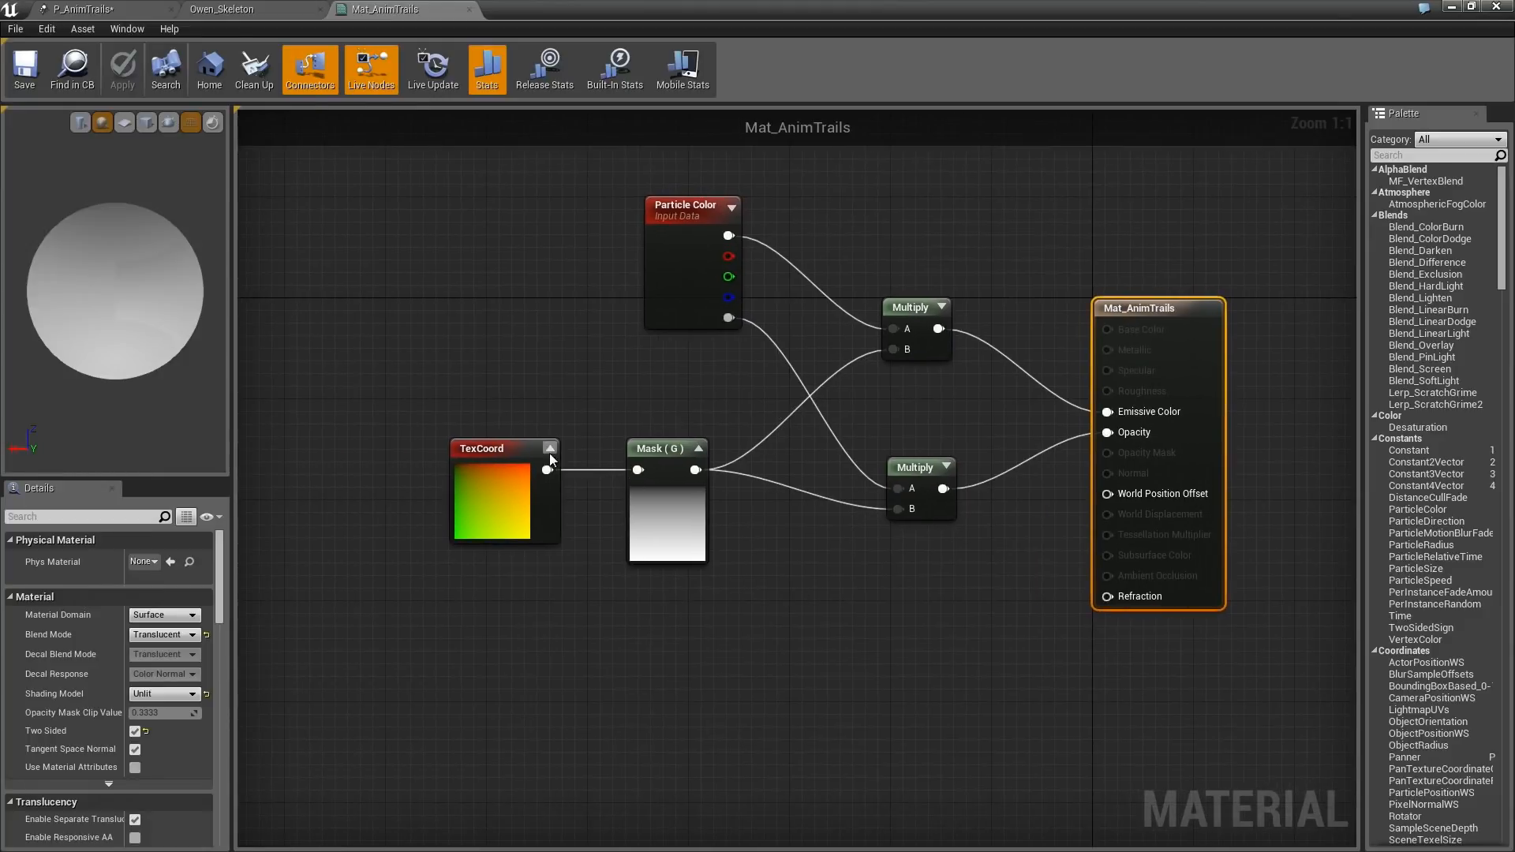
pyautogui.moveTo(524, 447); pyautogui.dragTo(436, 448)
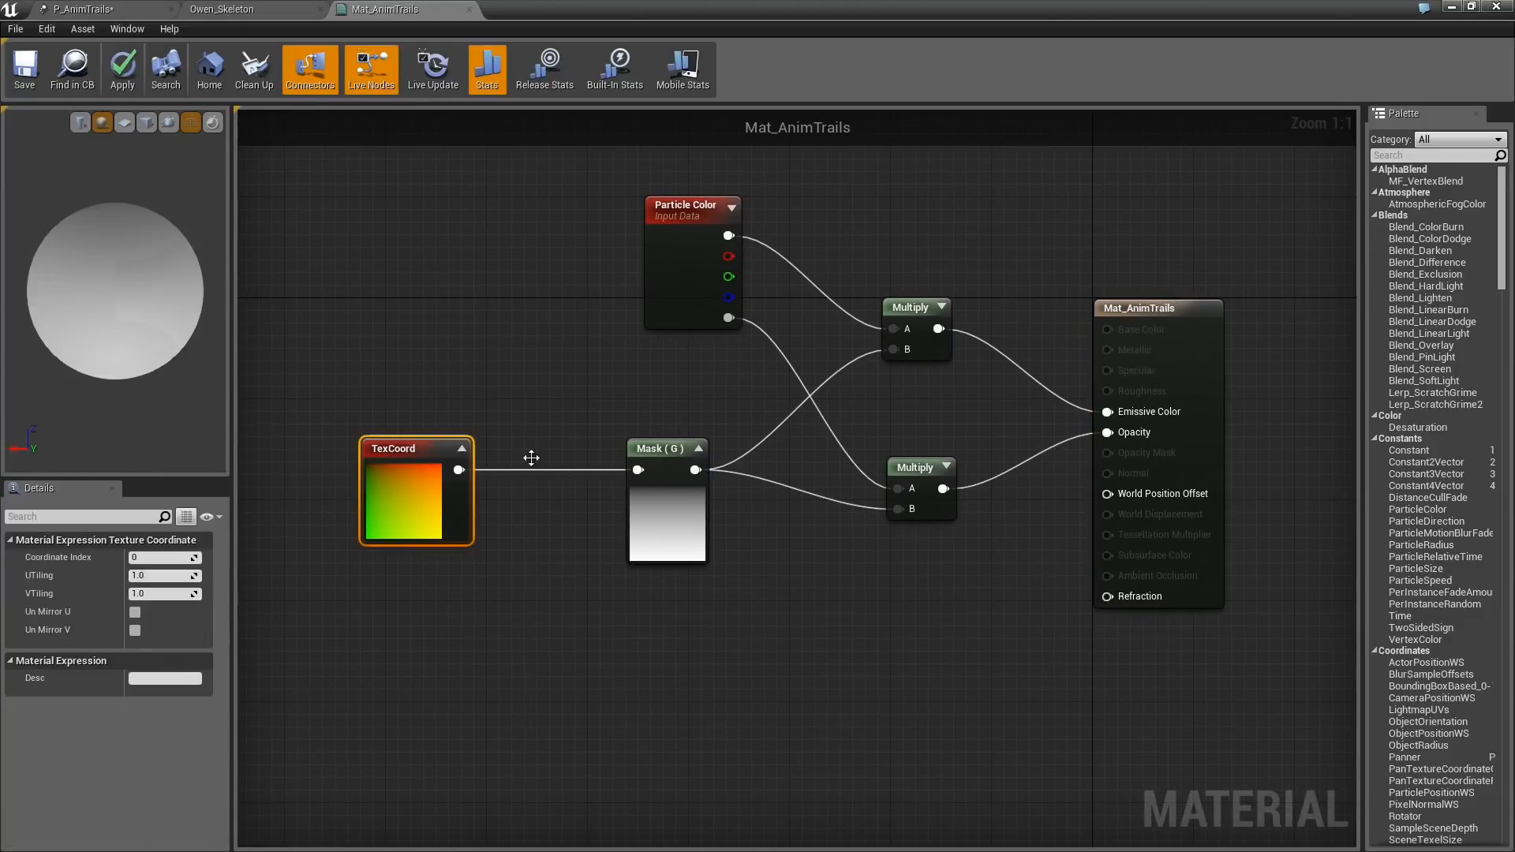
pyautogui.moveTo(662, 452); pyautogui.dragTo(651, 450)
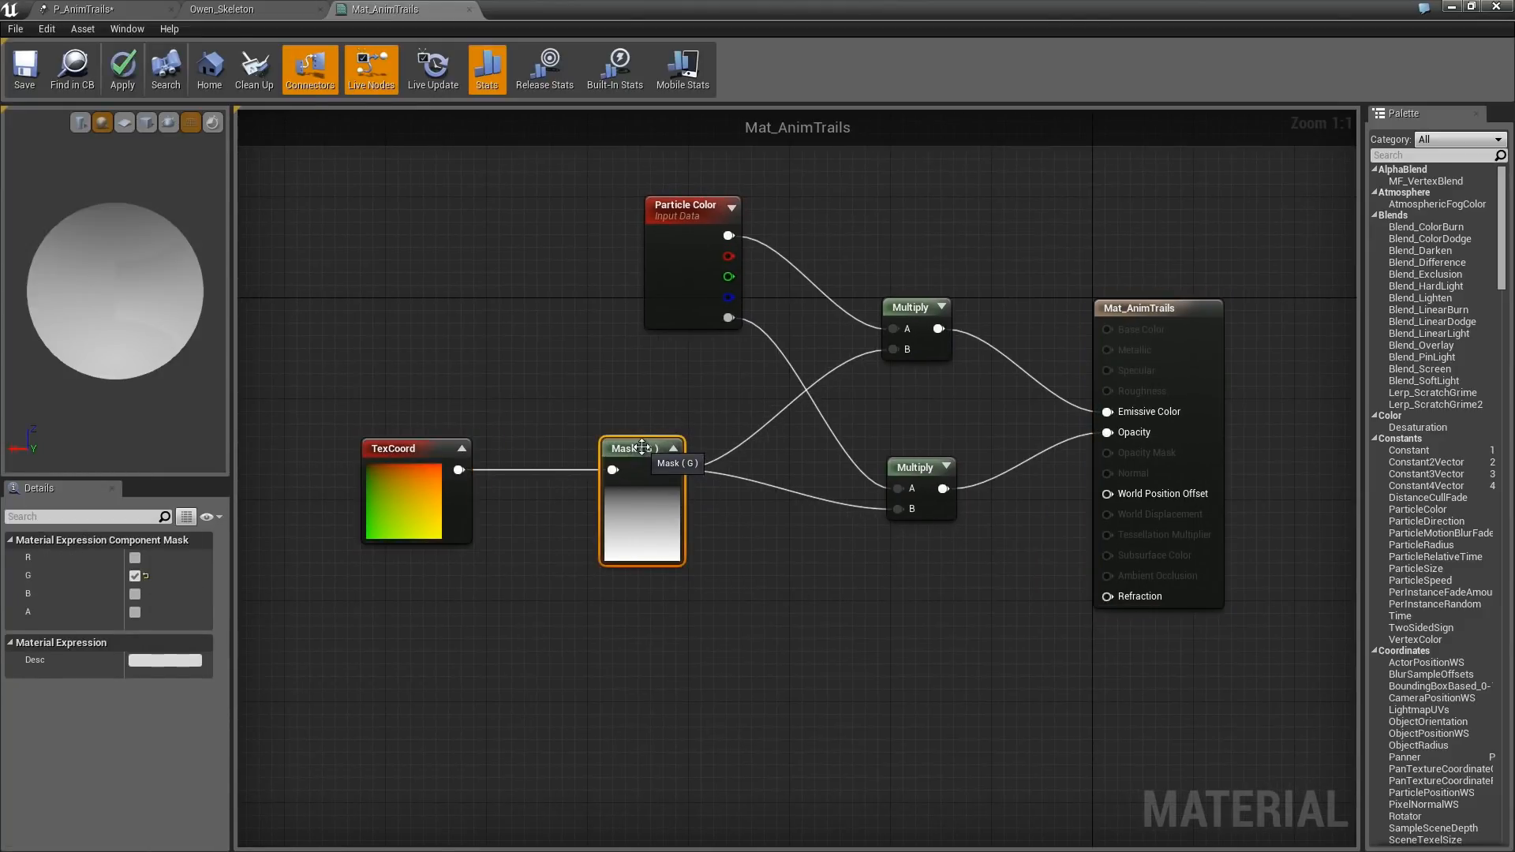
pyautogui.click(135, 575)
pyautogui.click(135, 558)
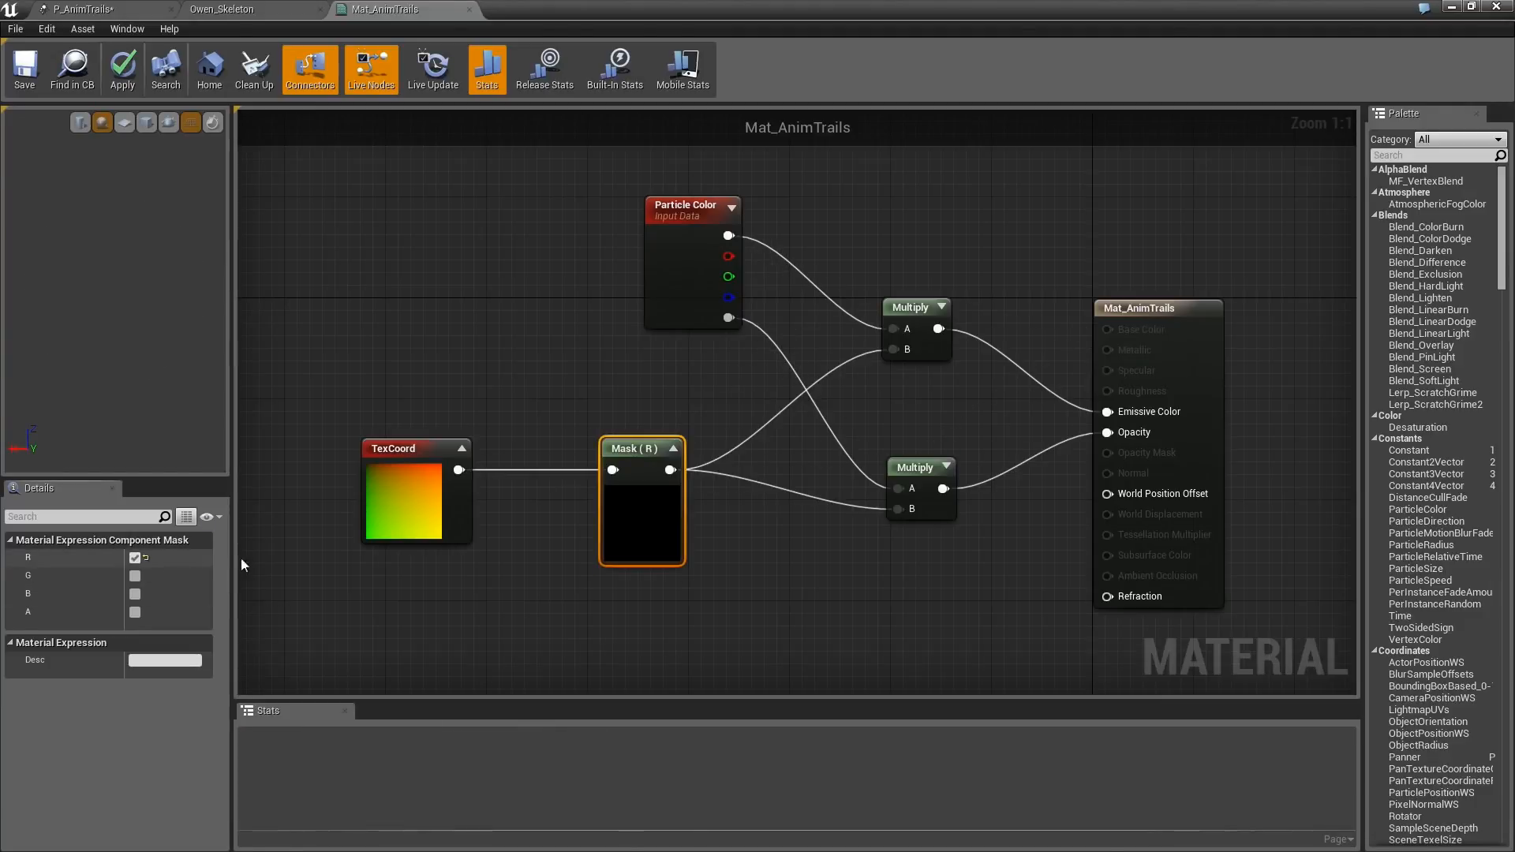
pyautogui.click(124, 71)
# Play JumpingJacks again to check the trail with the changed material, and add a second notify track.
pyautogui.click(243, 10)
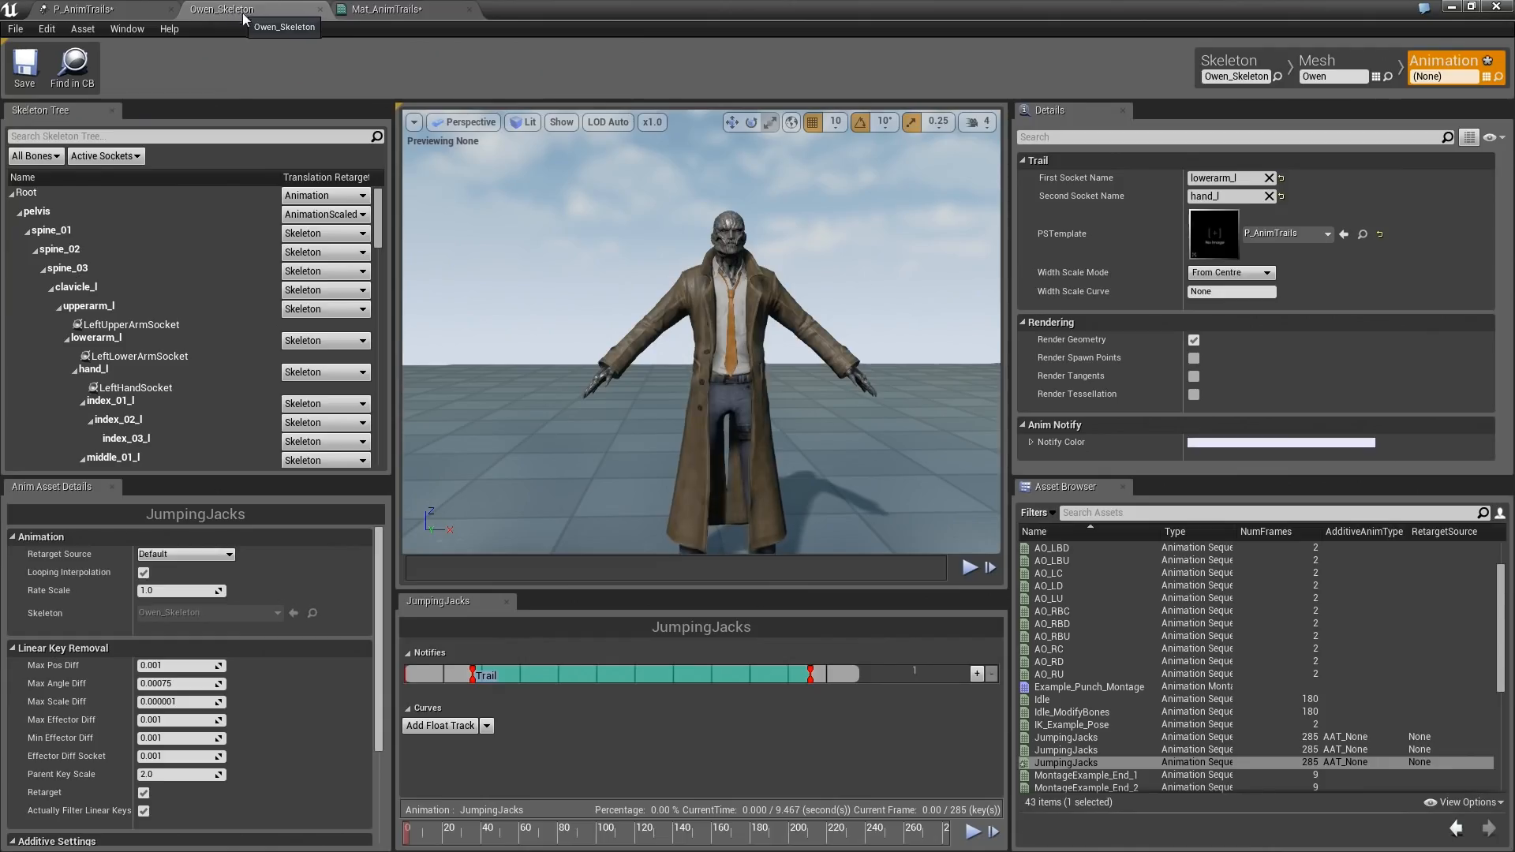
pyautogui.click(970, 830)
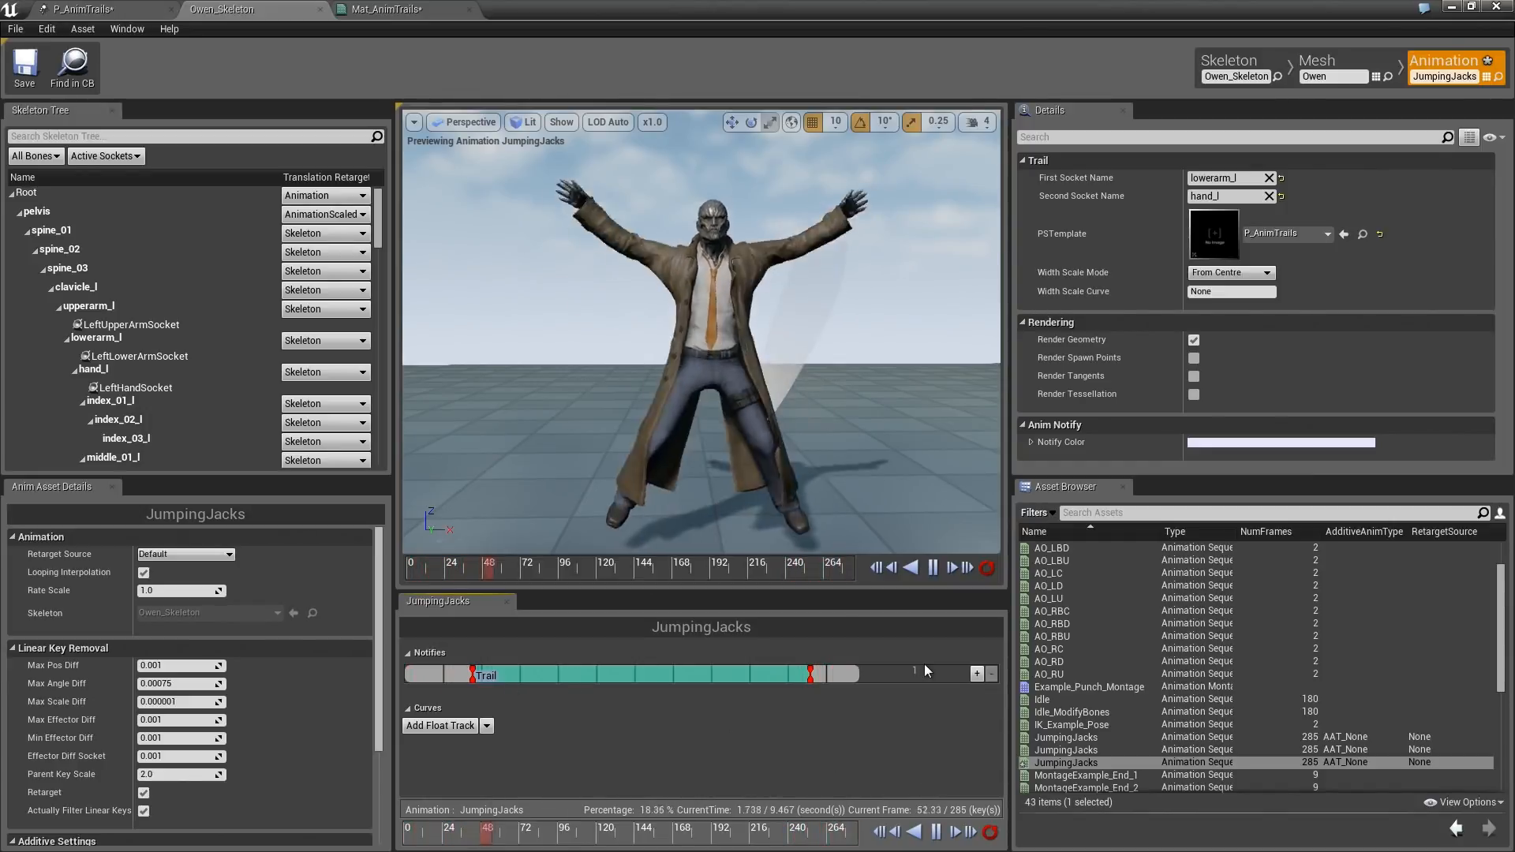
pyautogui.click(977, 673)
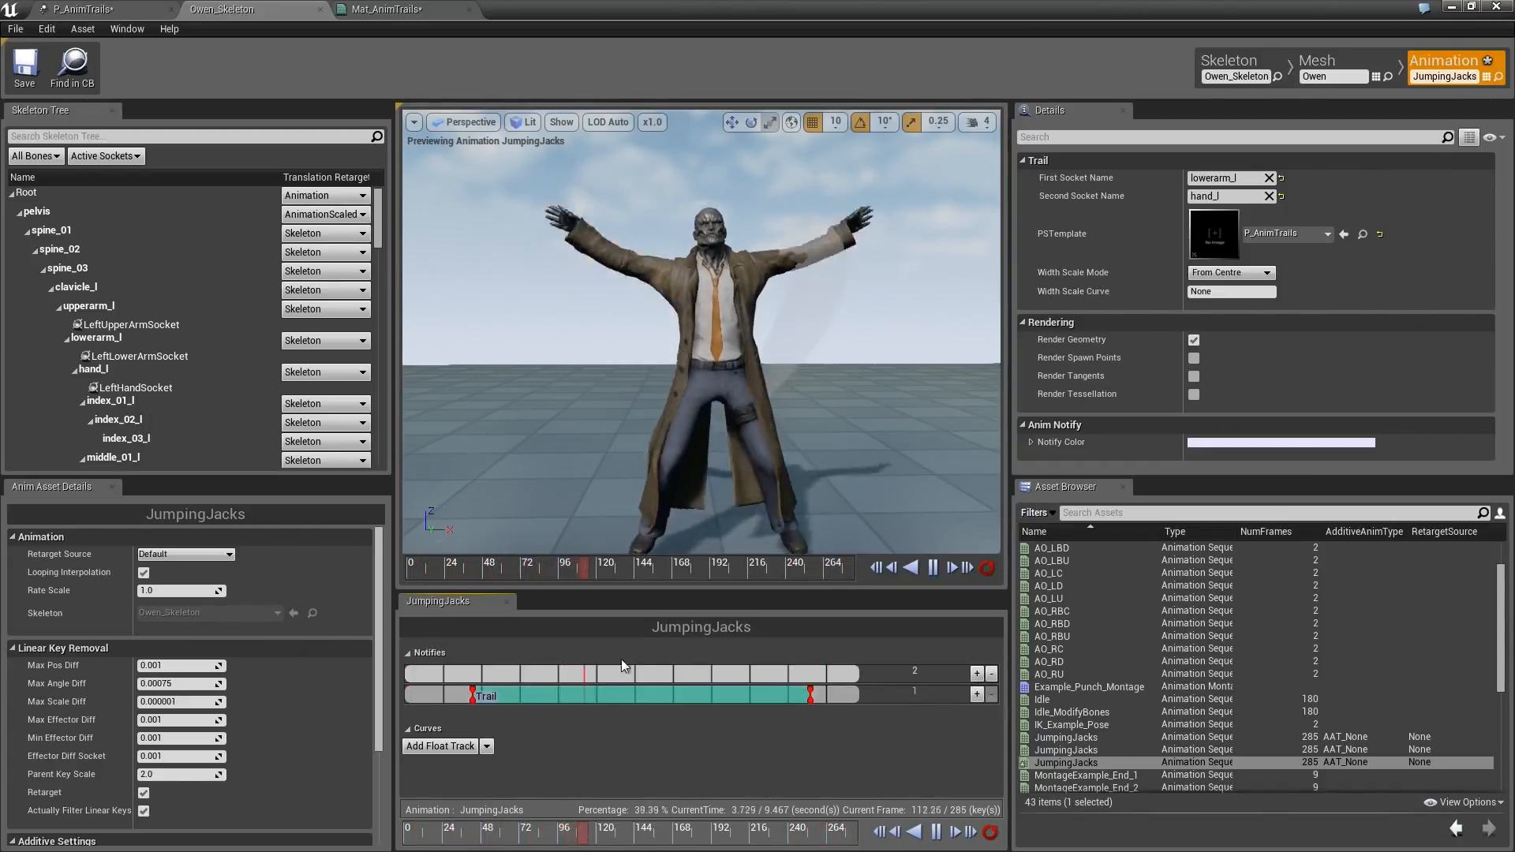
# Add a Trail notify state to the second notify track and match its start and end to the Trail on the first track.
pyautogui.rightClick(471, 674)
pyautogui.moveTo(500, 711)
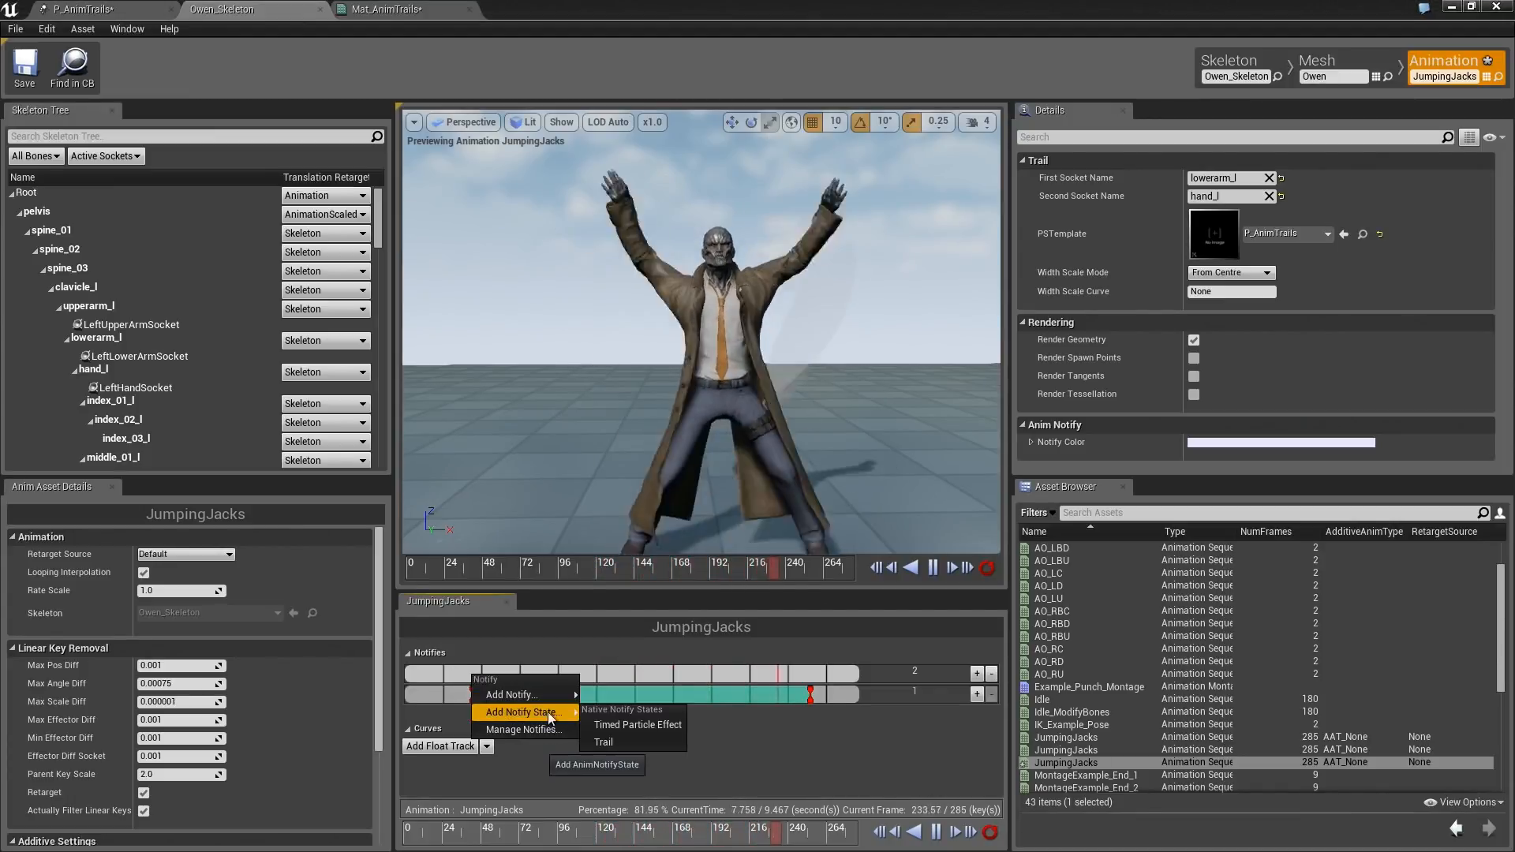
pyautogui.click(611, 741)
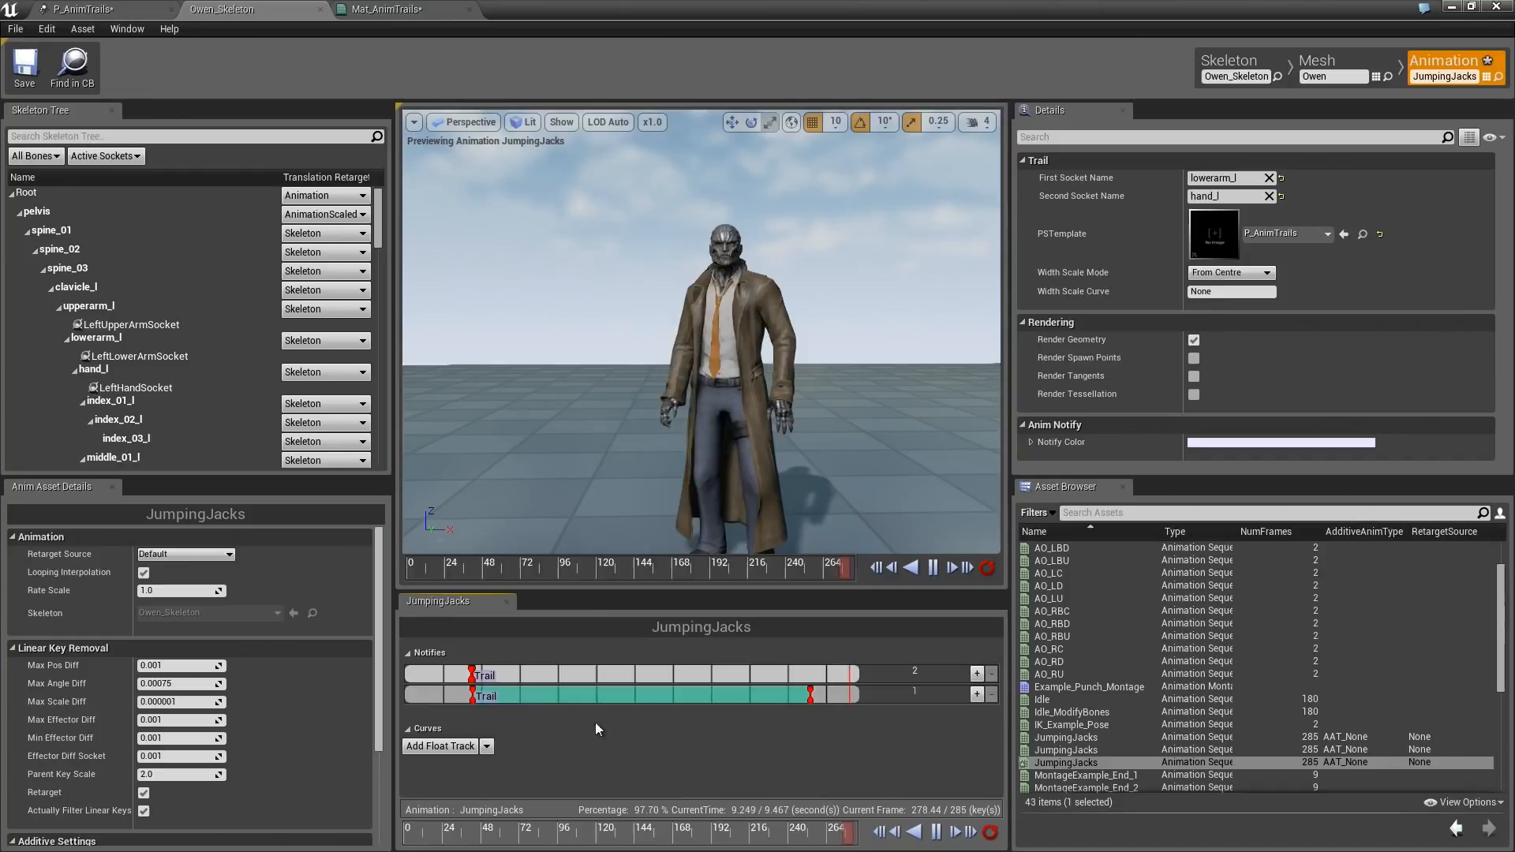
pyautogui.click(473, 674)
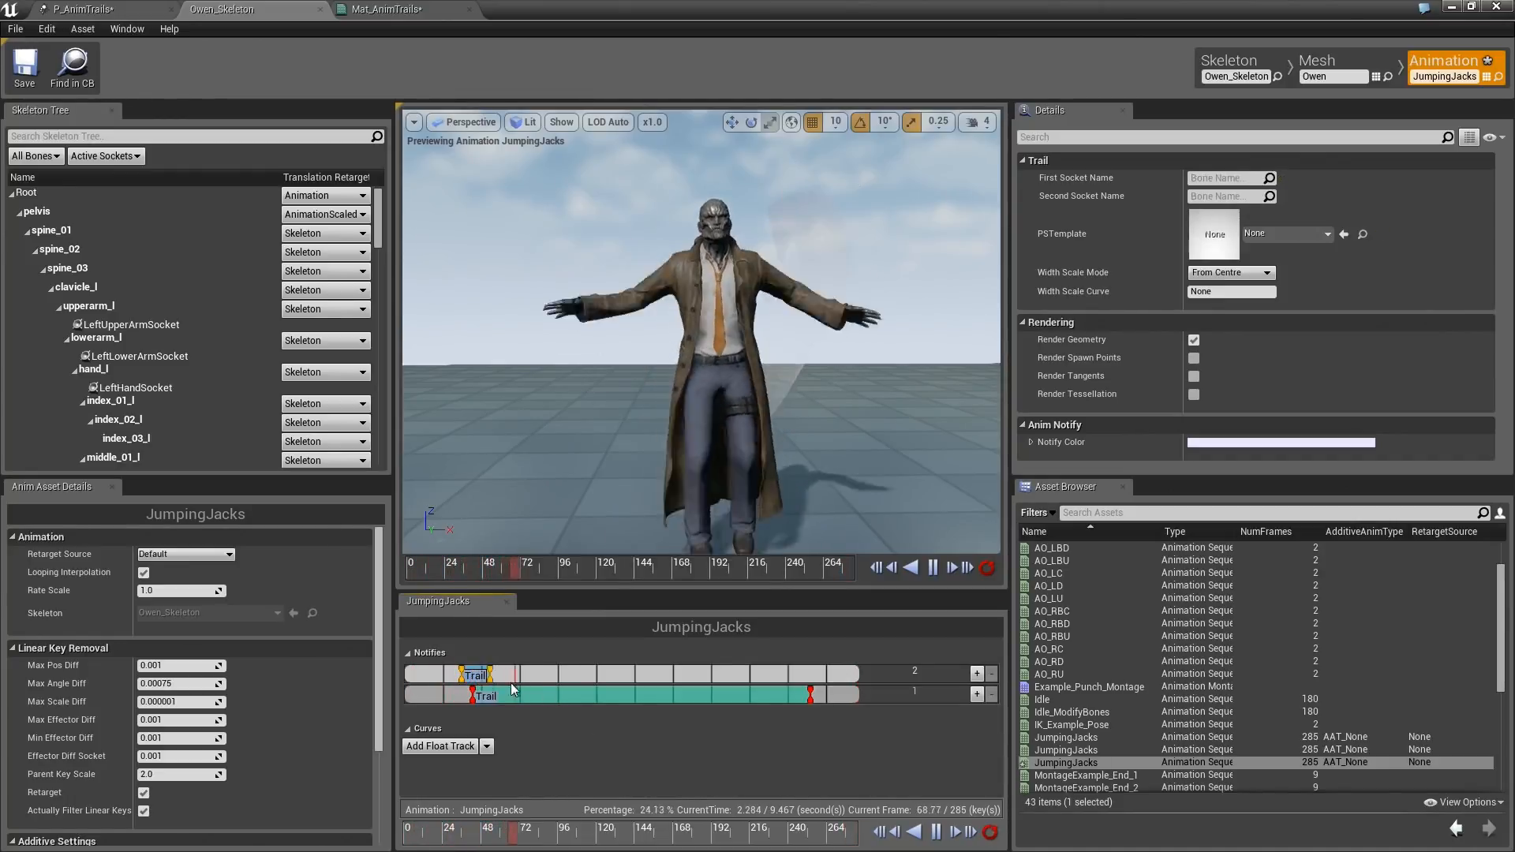
pyautogui.moveTo(509, 683); pyautogui.dragTo(809, 721)
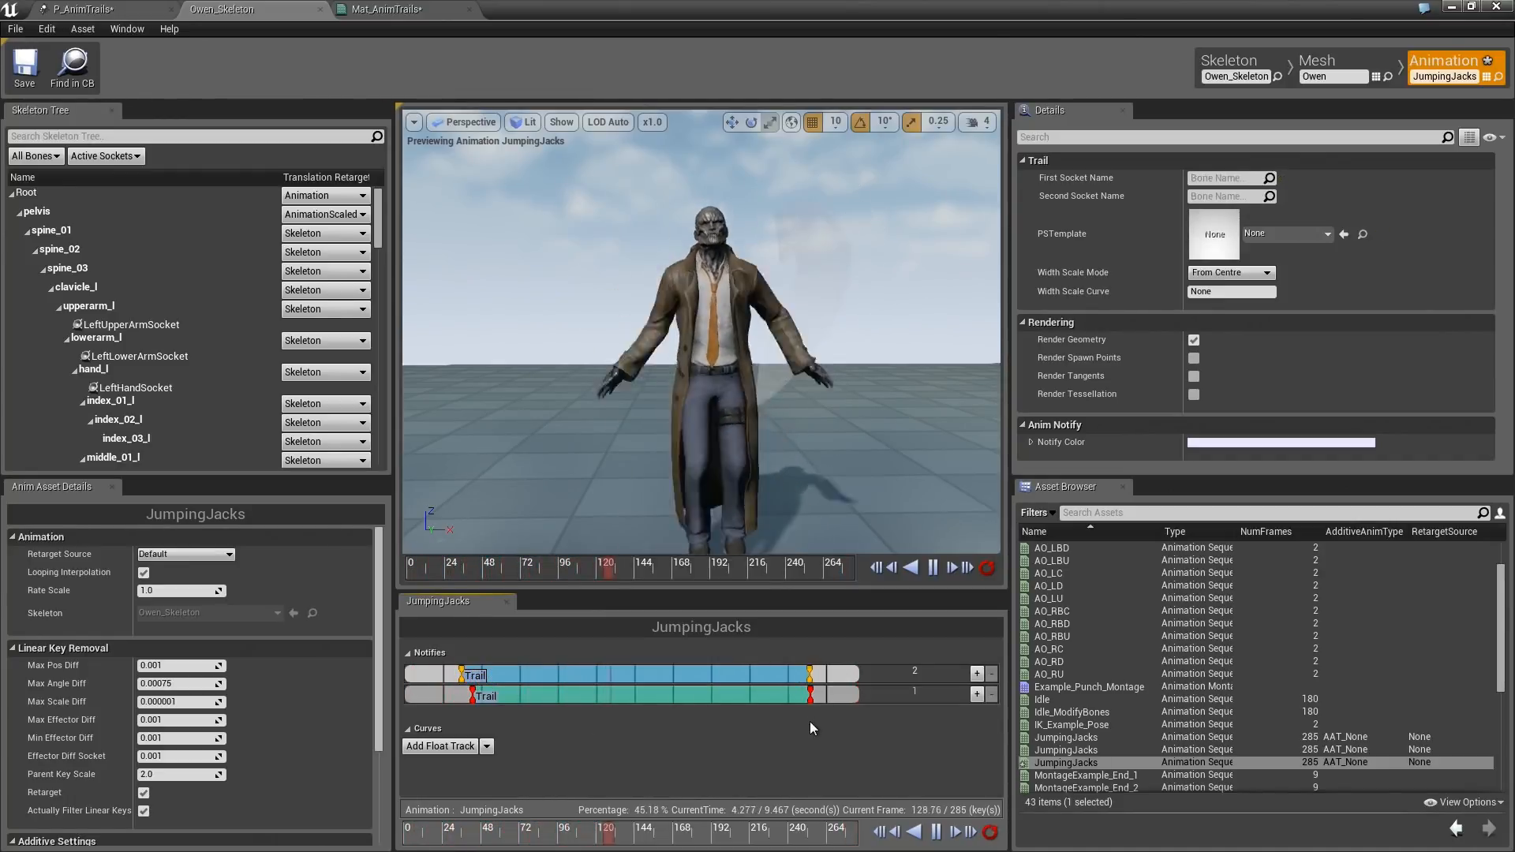
pyautogui.moveTo(462, 675); pyautogui.dragTo(472, 685)
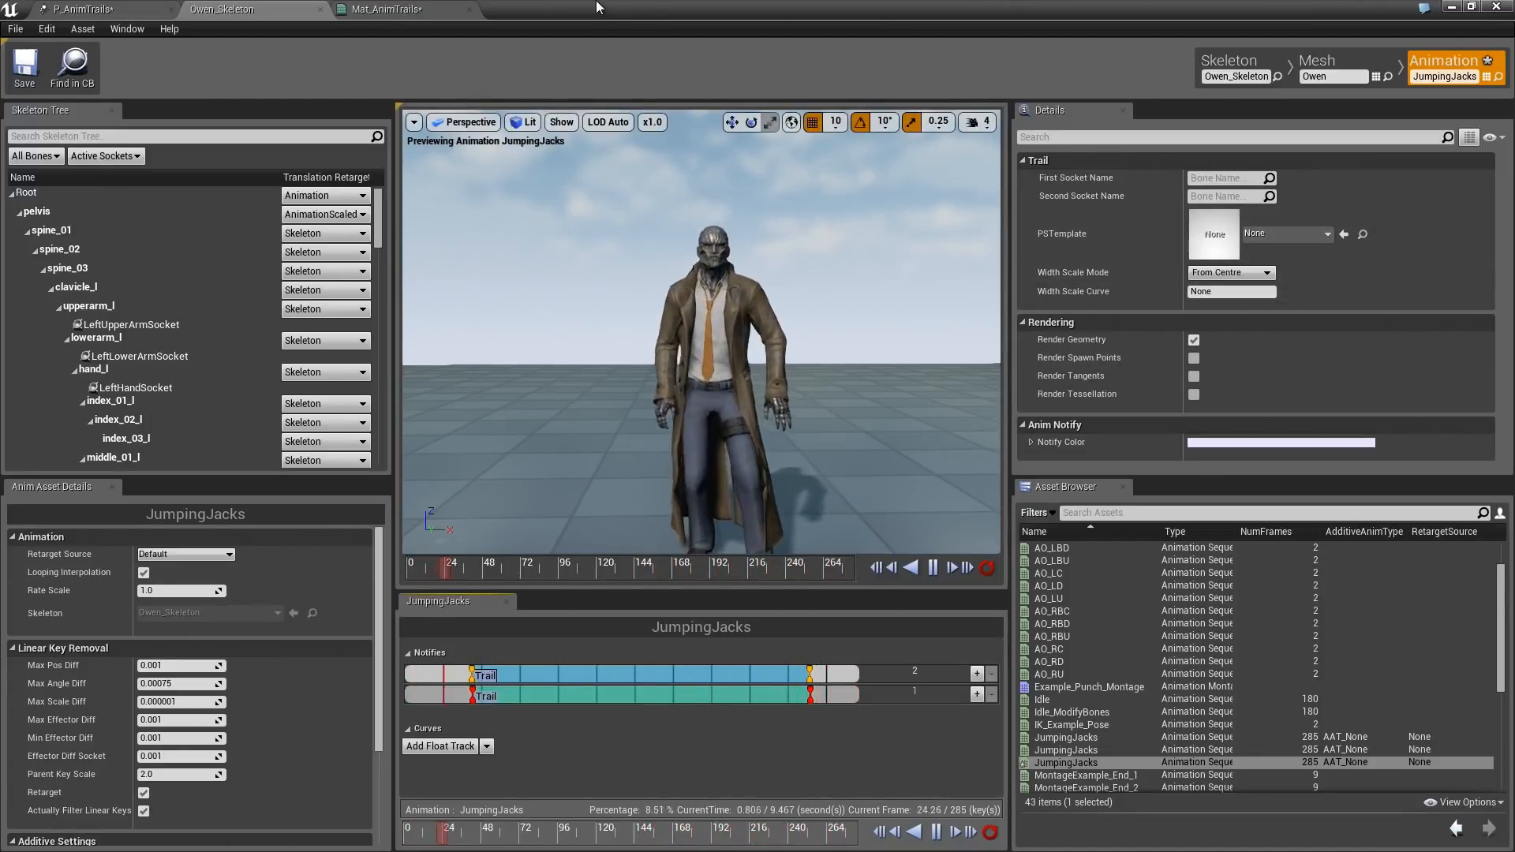
# Assign the P_AnimTrails particle system from the content browser as the new Trail notify's PSTemplate.
pyautogui.moveTo(596, 7); pyautogui.dragTo(853, 51)
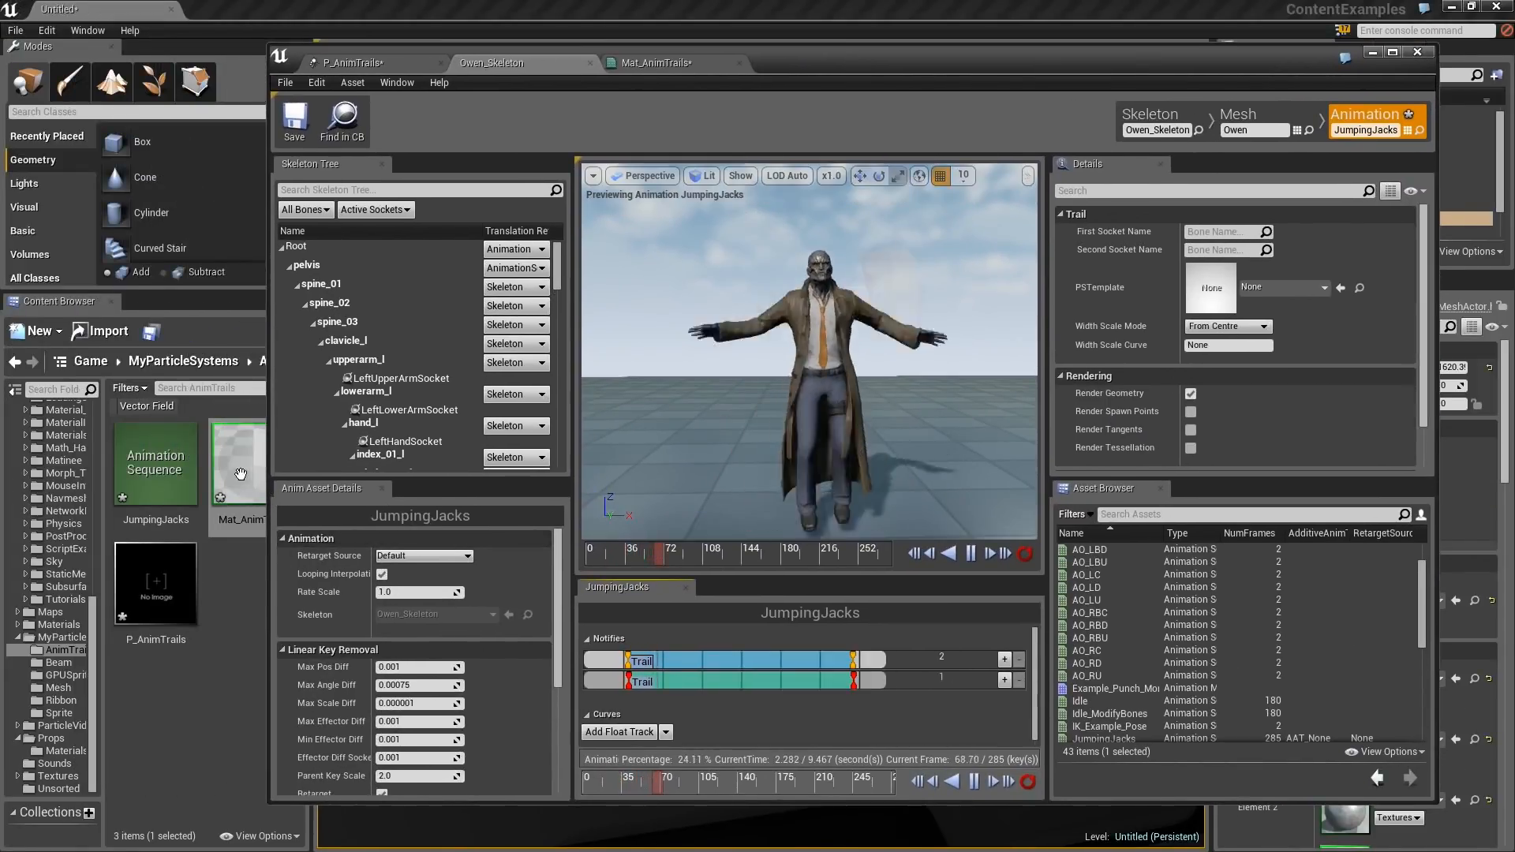
pyautogui.moveTo(240, 472); pyautogui.dragTo(252, 509)
pyautogui.moveTo(157, 583); pyautogui.dragTo(1211, 300)
# Set the new Trail's first socket to lowerarm_r and its second socket to hand_r, and maximize the editor window again.
pyautogui.click(1225, 232)
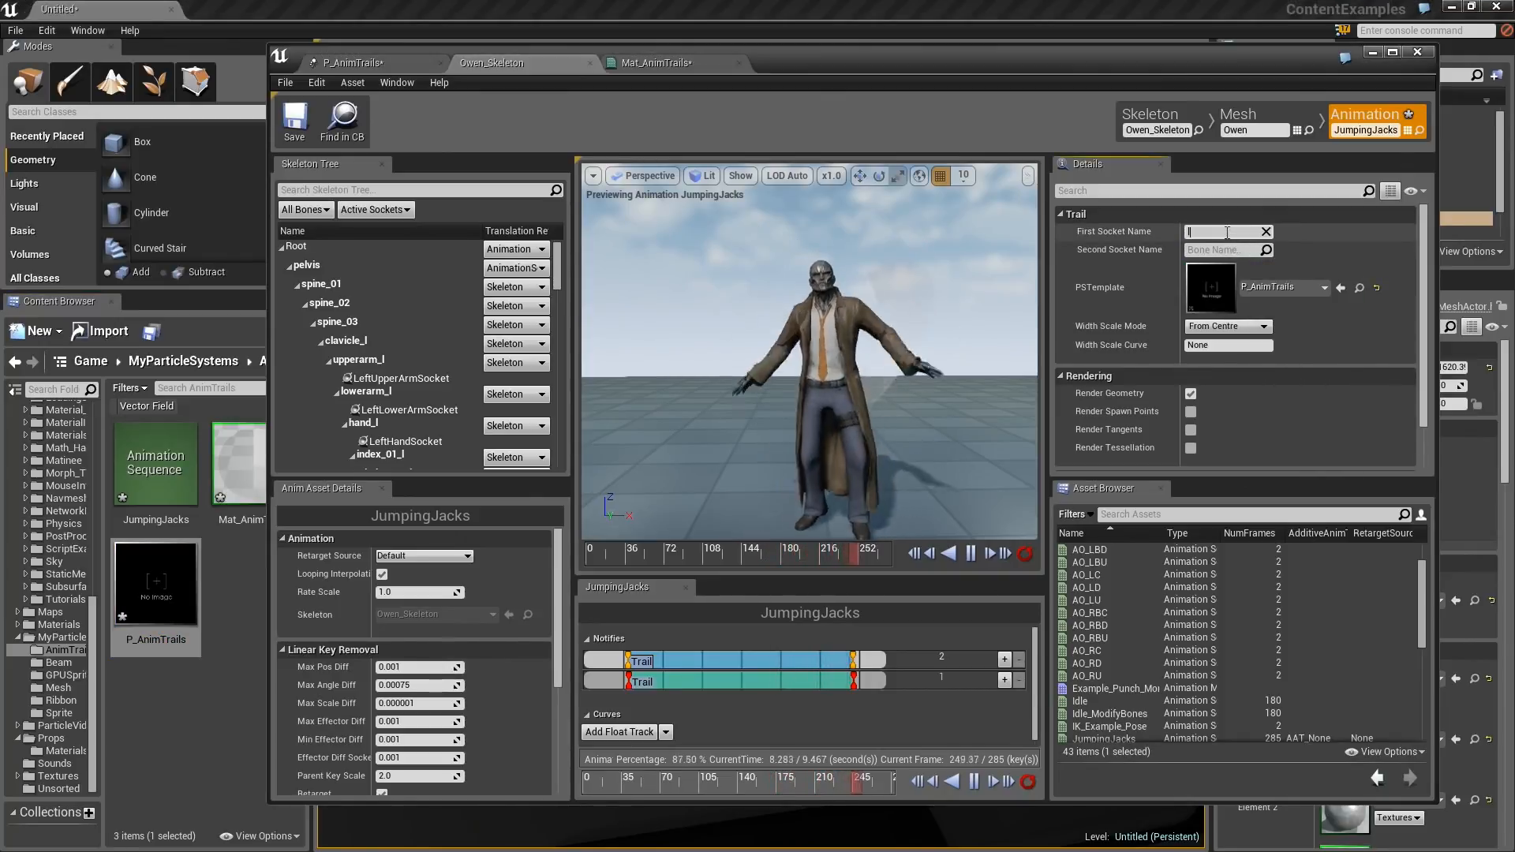
pyautogui.write('lower')
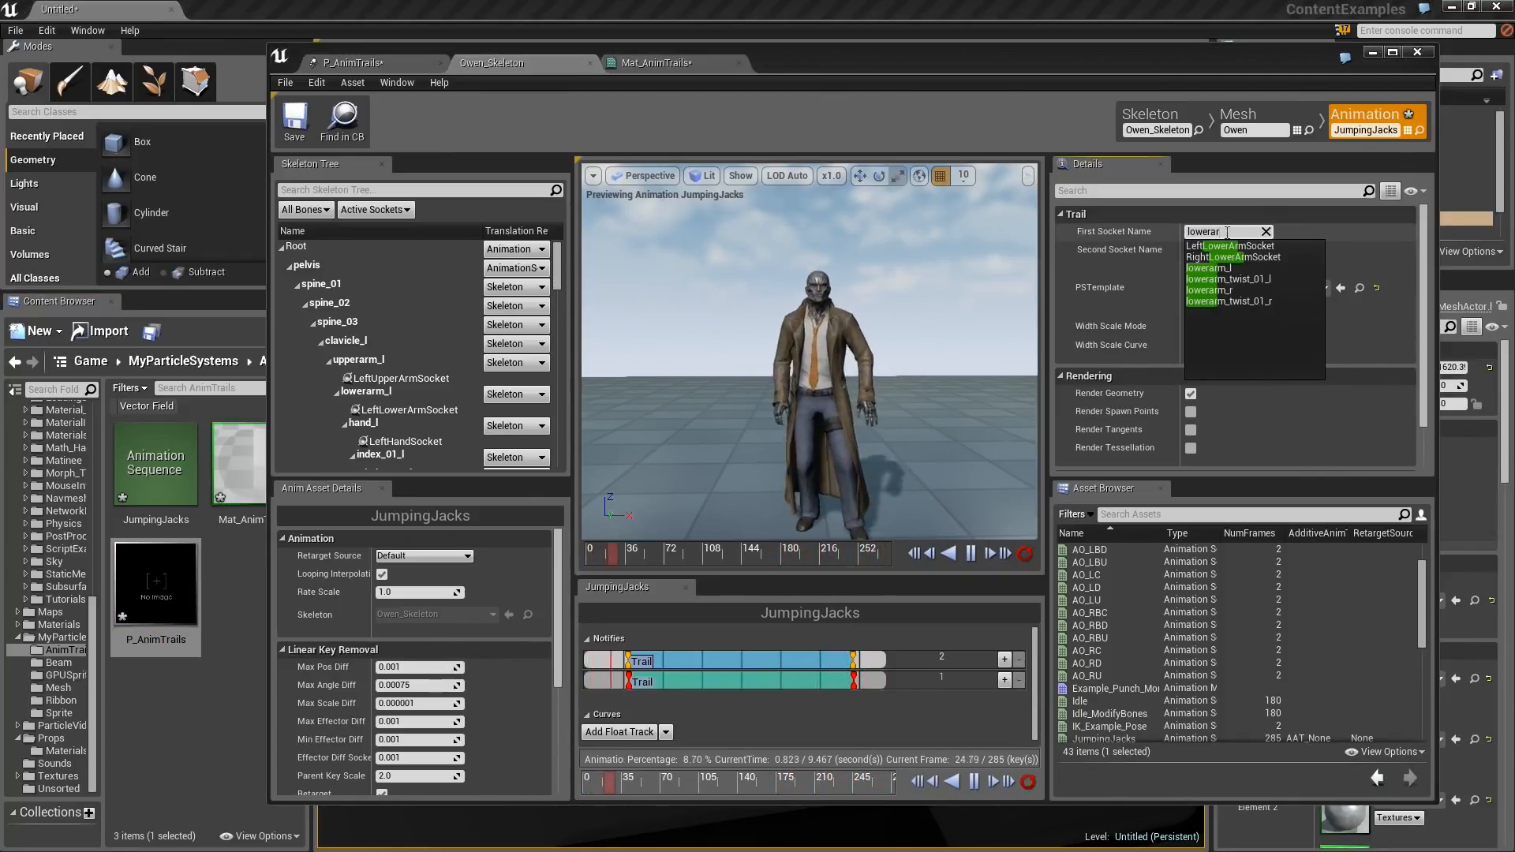
pyautogui.write('ar')
pyautogui.click(1215, 289)
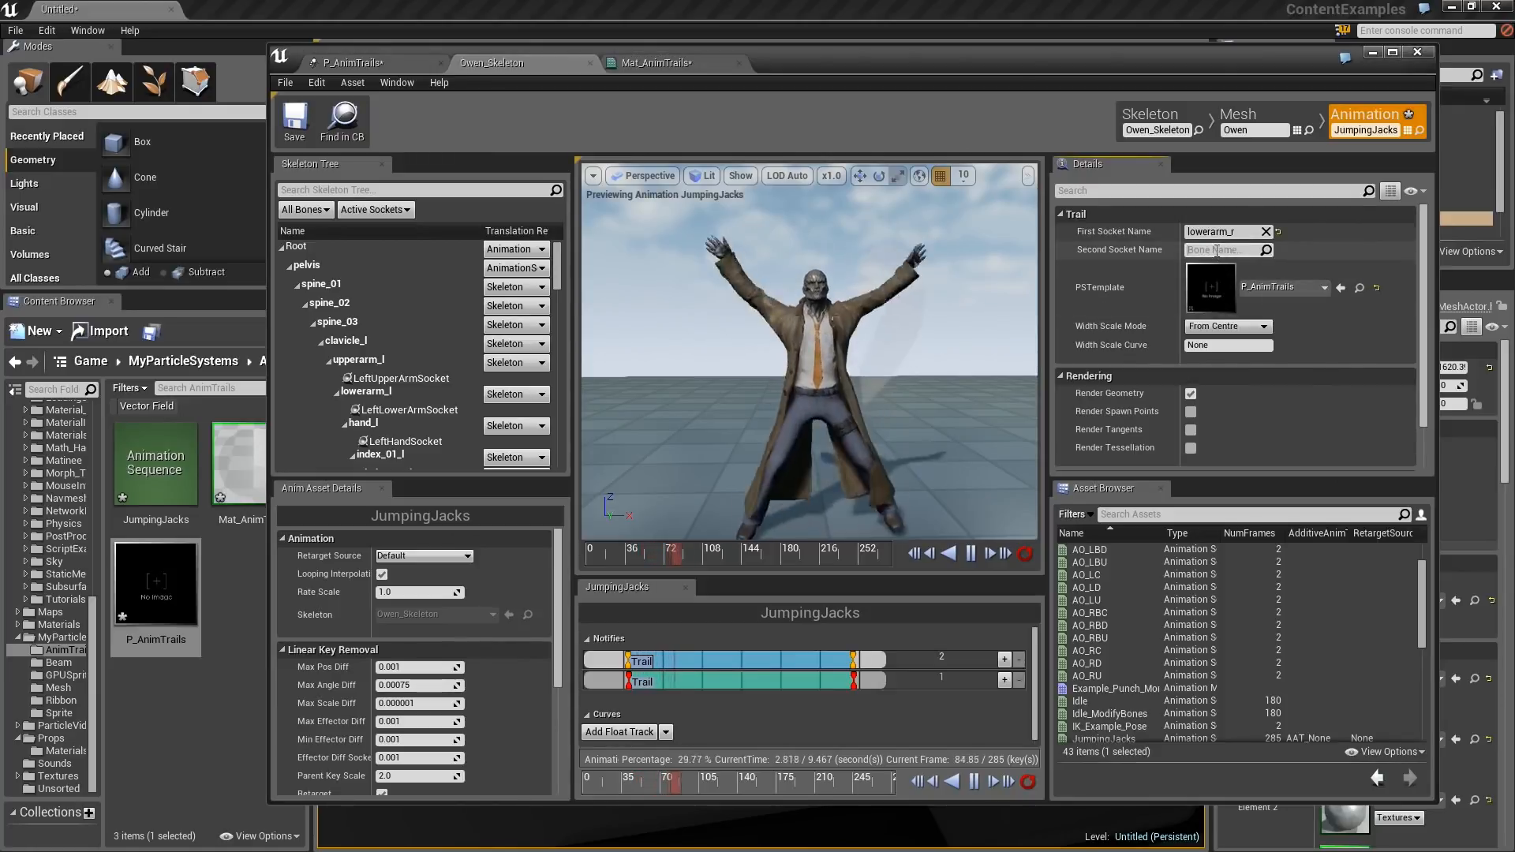
pyautogui.click(1216, 251)
pyautogui.write('hand')
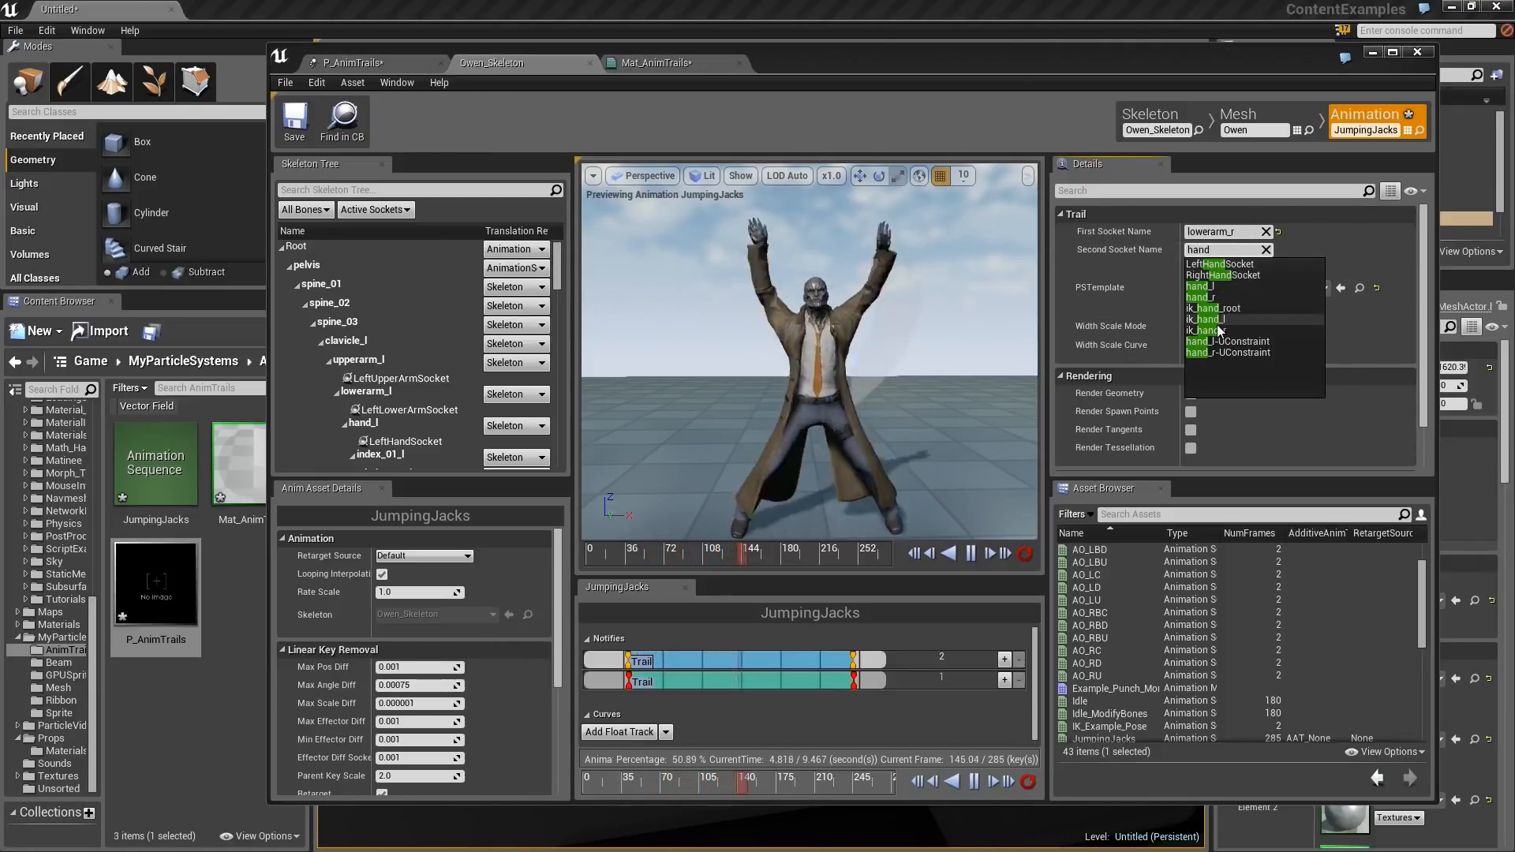
pyautogui.click(1208, 297)
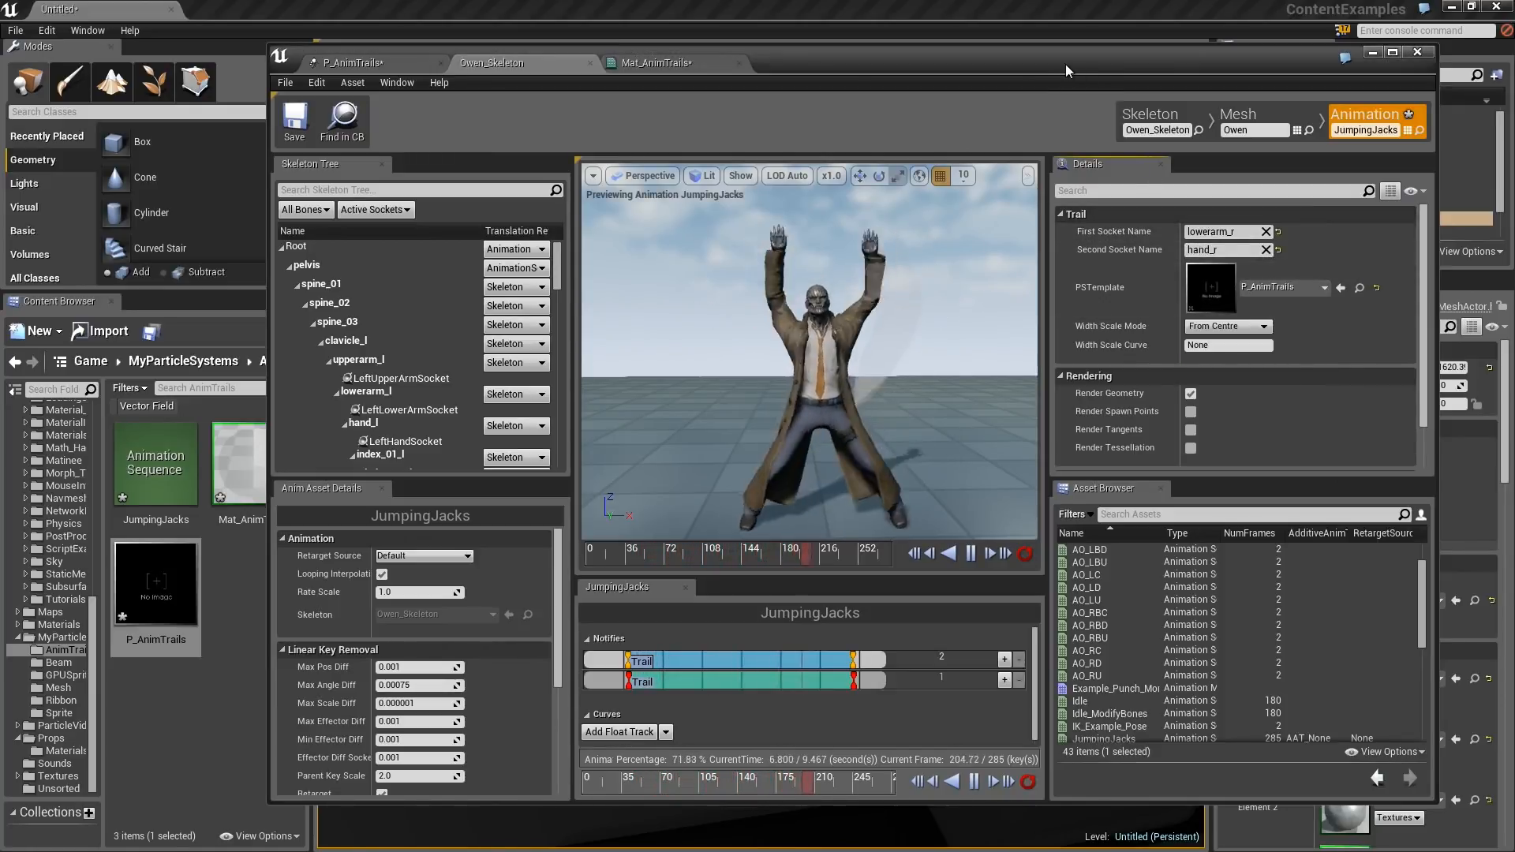
pyautogui.doubleClick(1065, 64)
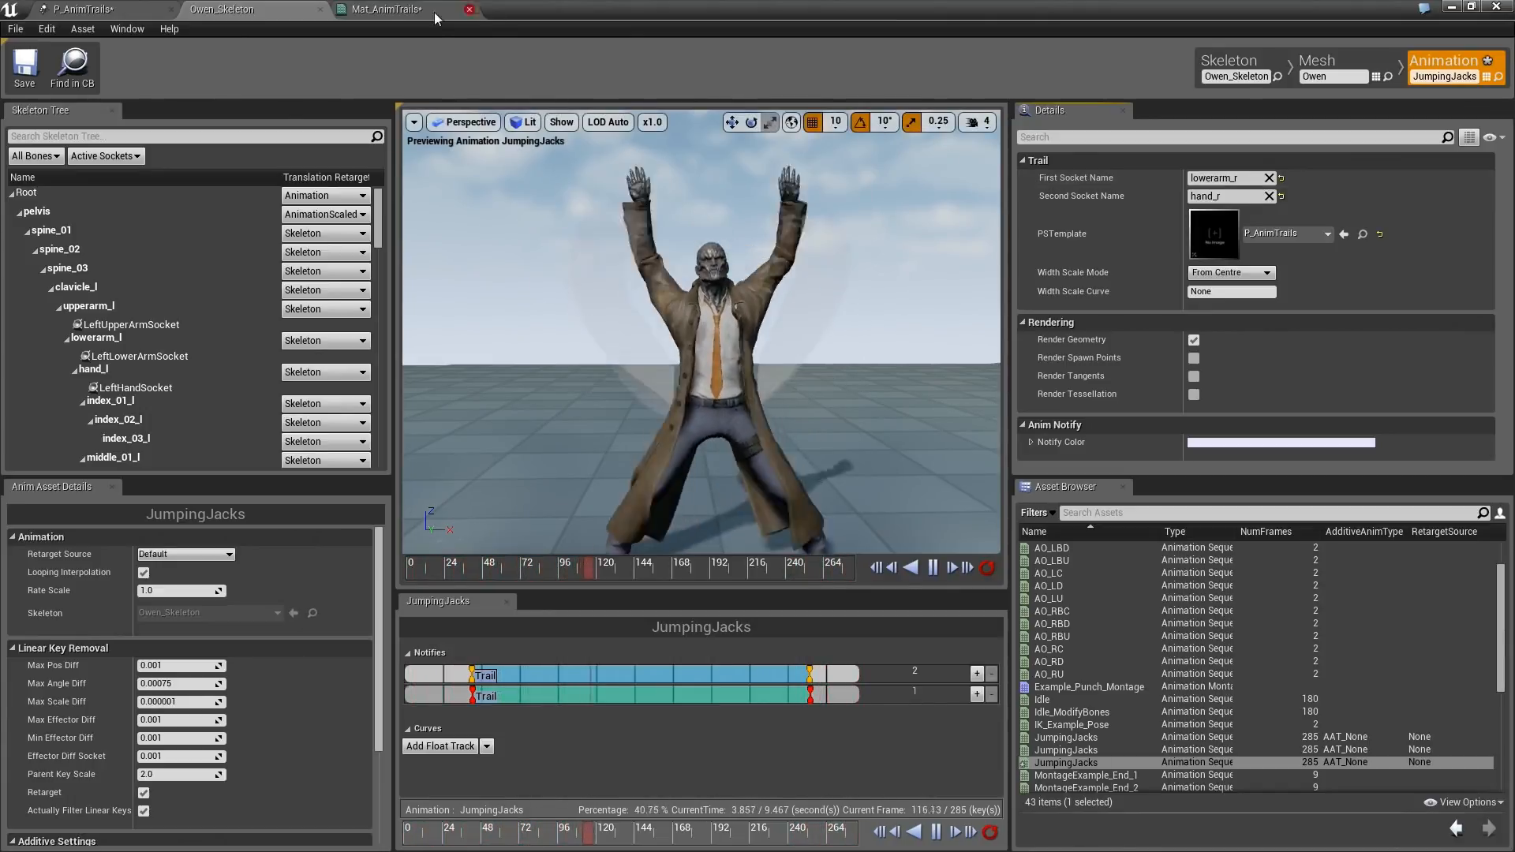
# In Mat_AnimTrails, move the Mask (R) node aside, insert a 1-x node between TexCoord and the Mask, and apply the material.
pyautogui.click(355, 11)
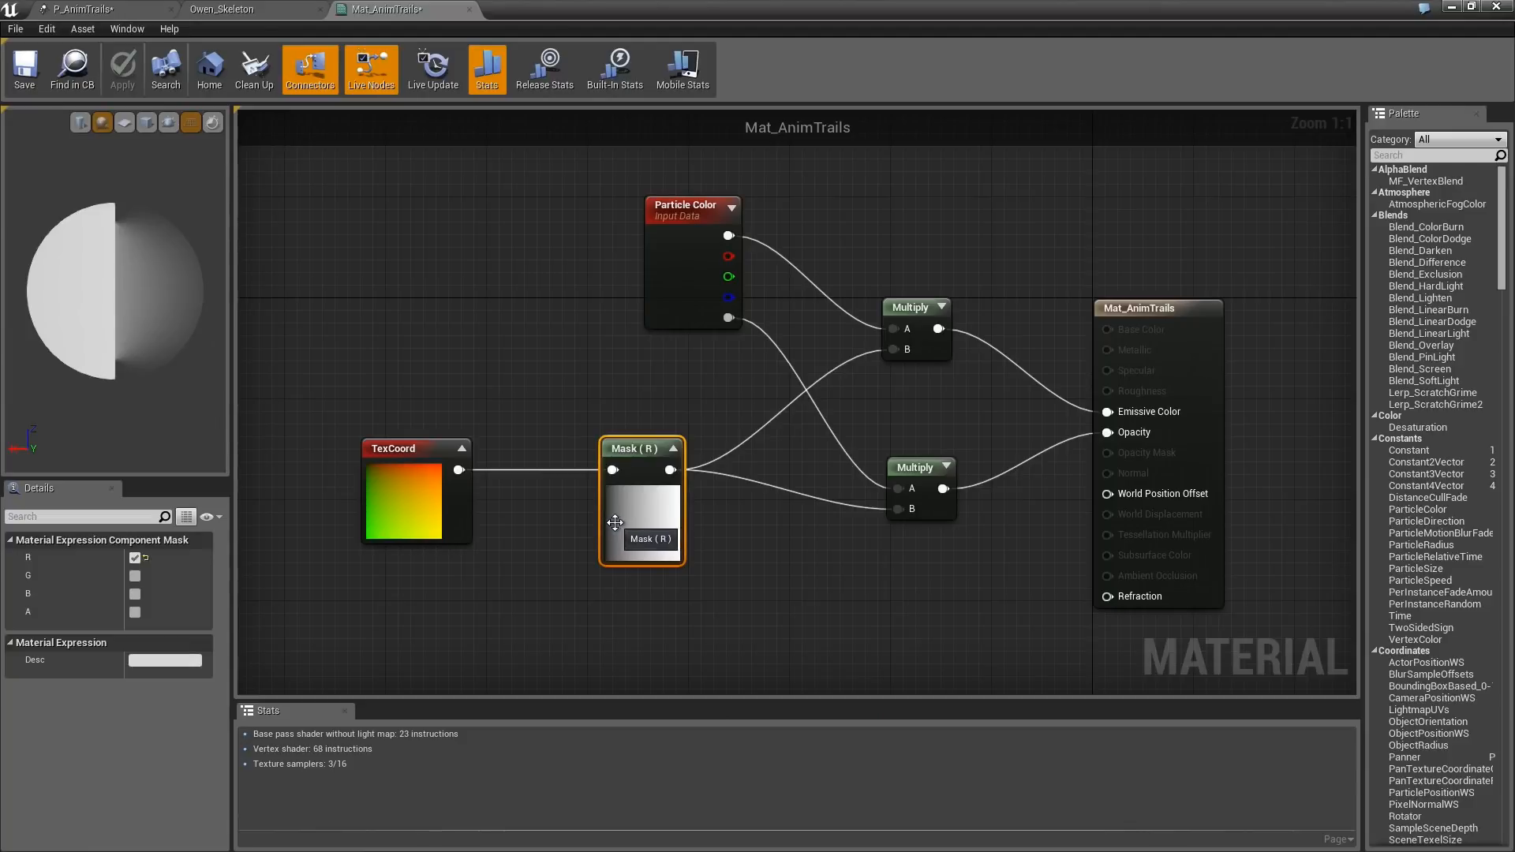
pyautogui.moveTo(628, 448); pyautogui.dragTo(707, 451)
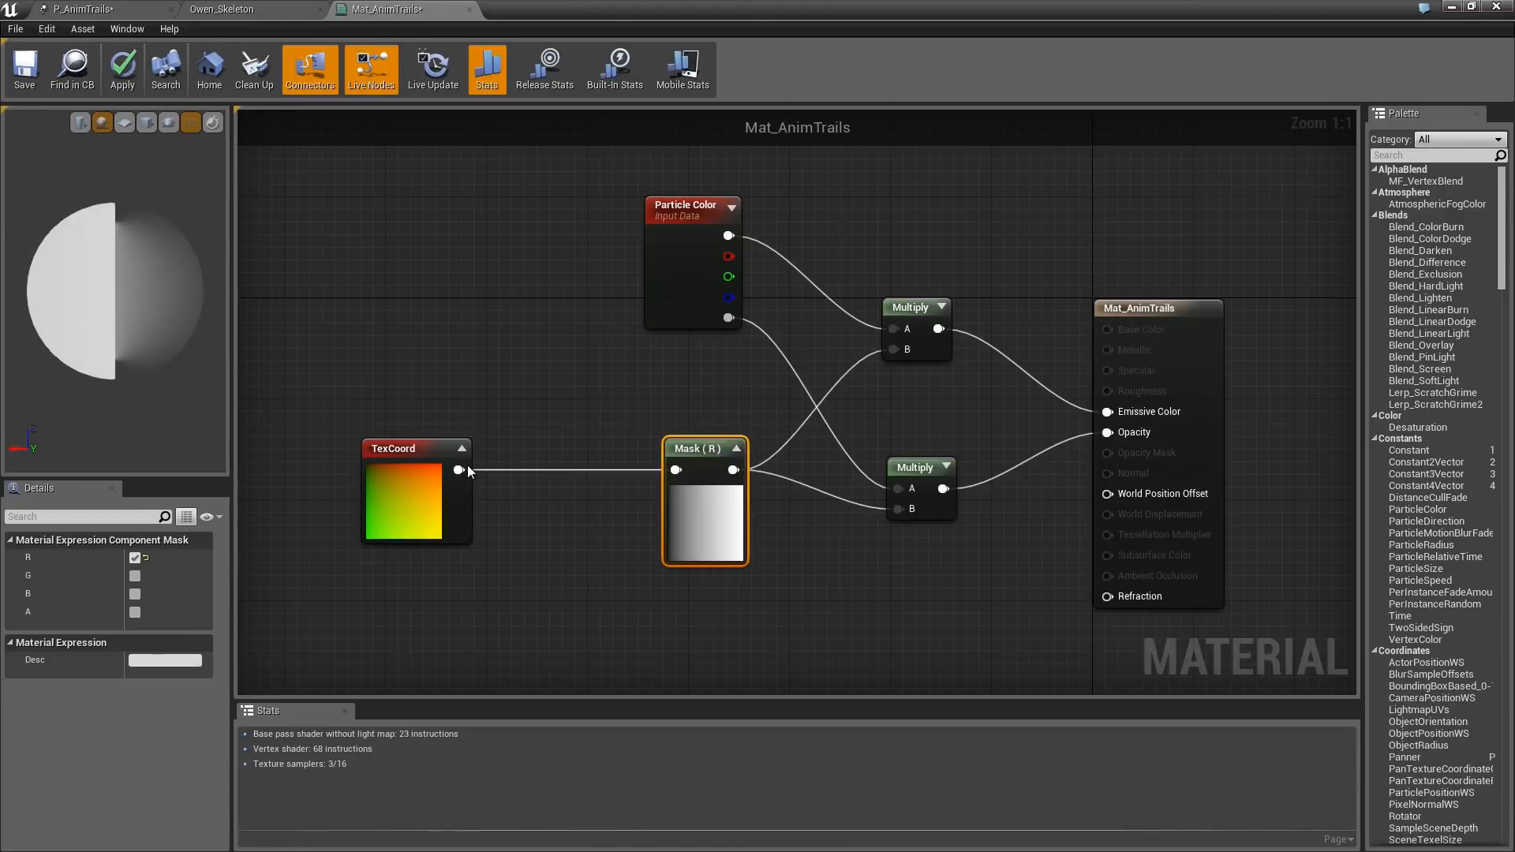
pyautogui.press('o')
pyautogui.click(541, 447)
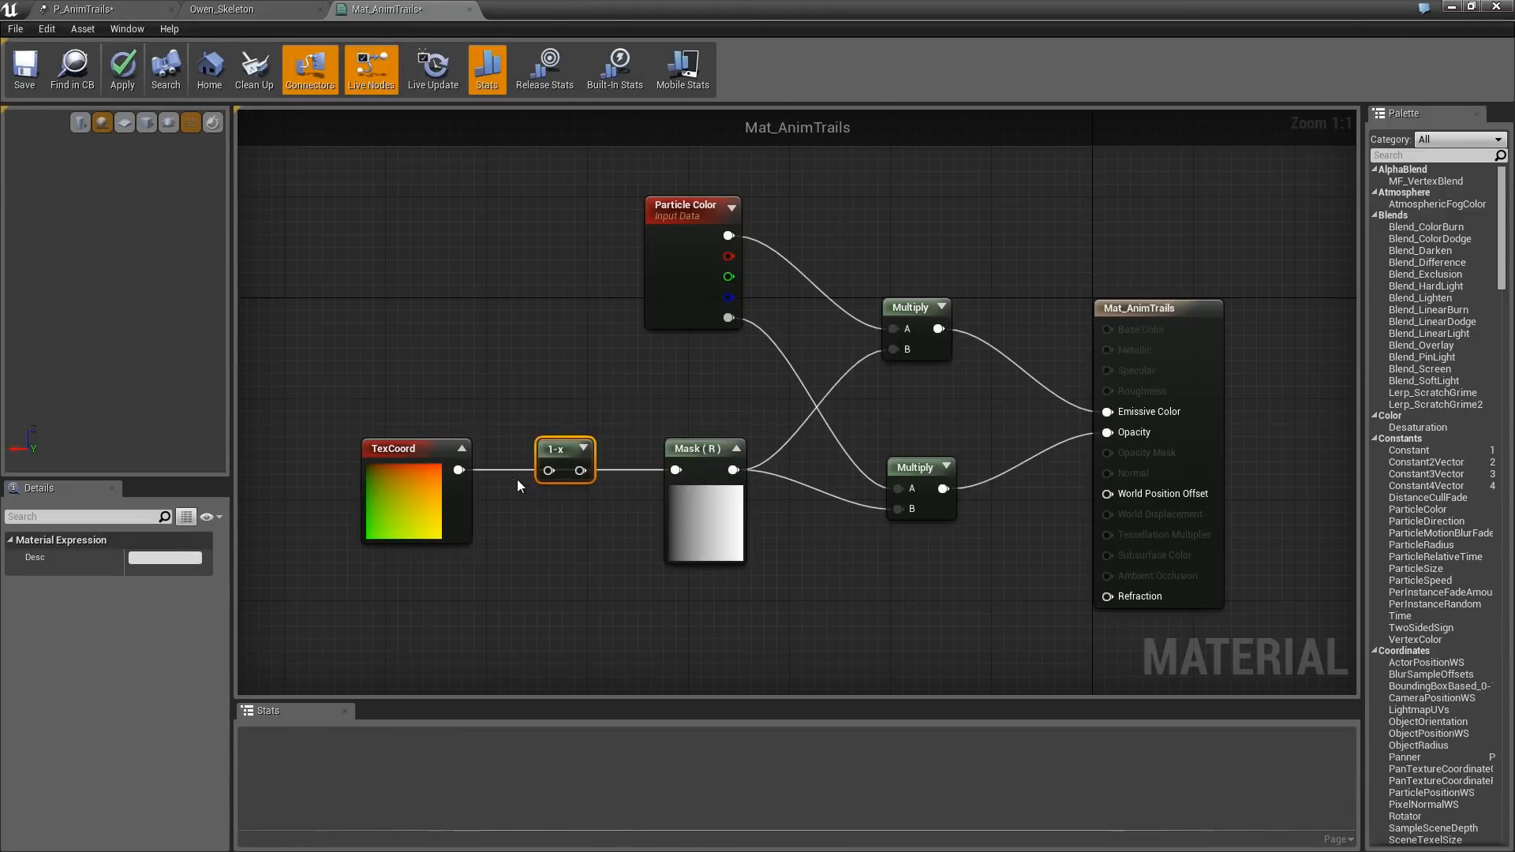
pyautogui.moveTo(459, 469); pyautogui.dragTo(678, 470)
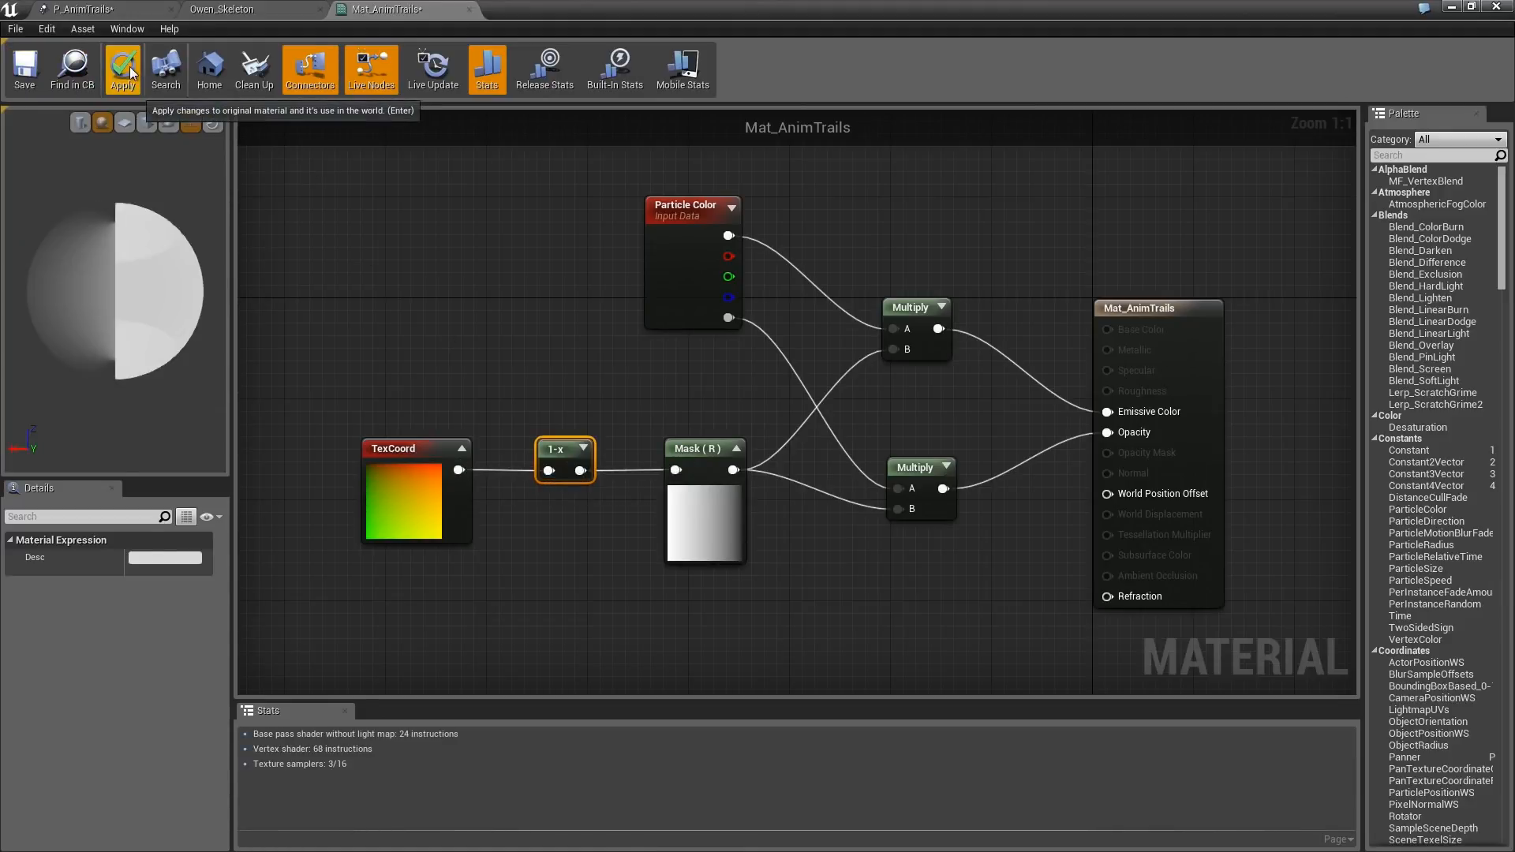
# Play the JumpingJacks animation to examine the trails on both arms with the inverted material gradient.
pyautogui.click(227, 12)
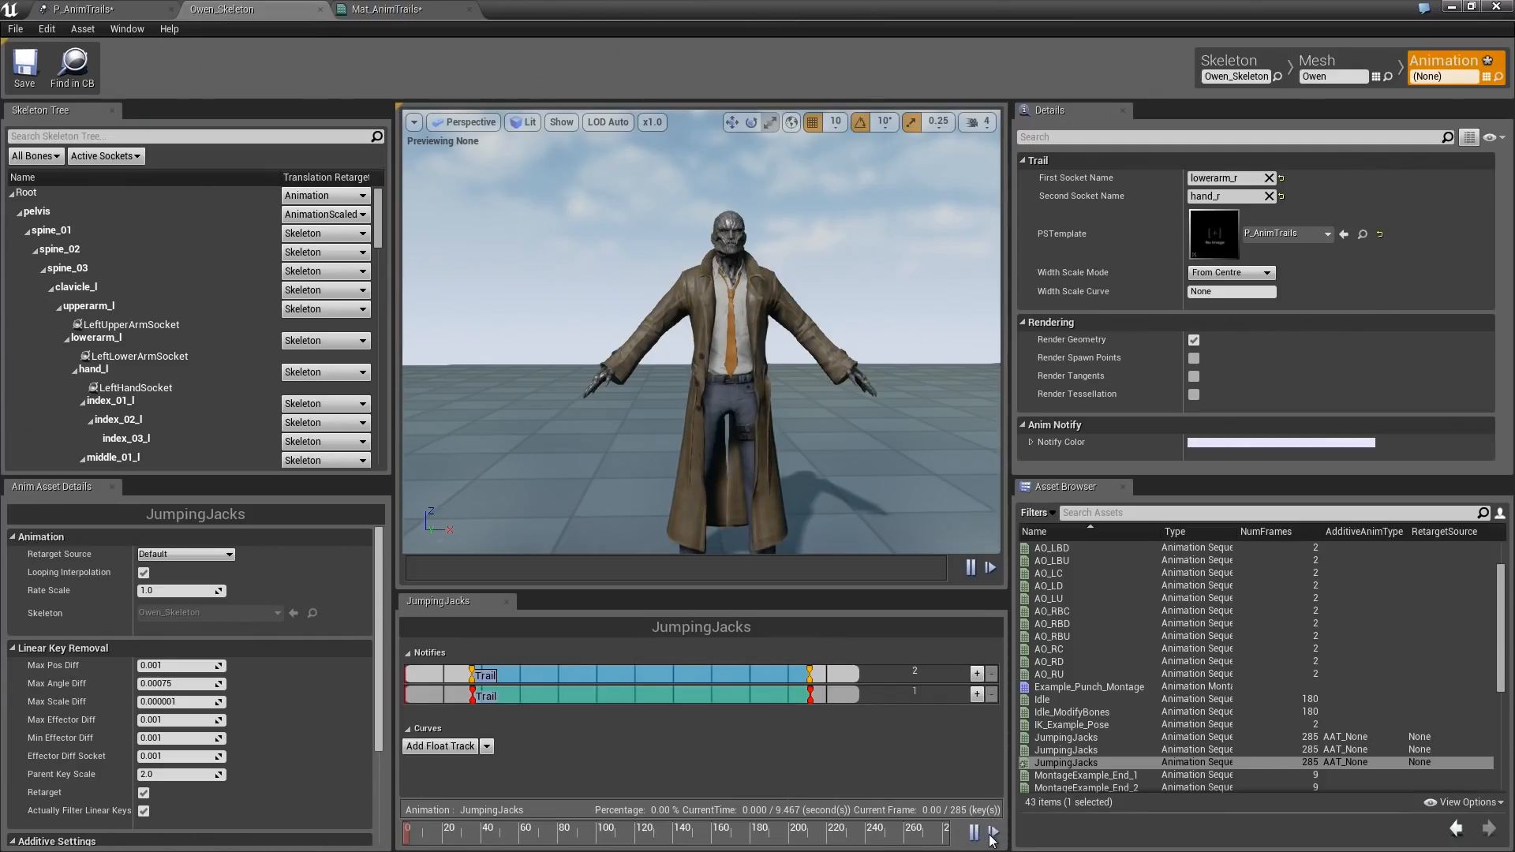
pyautogui.click(992, 836)
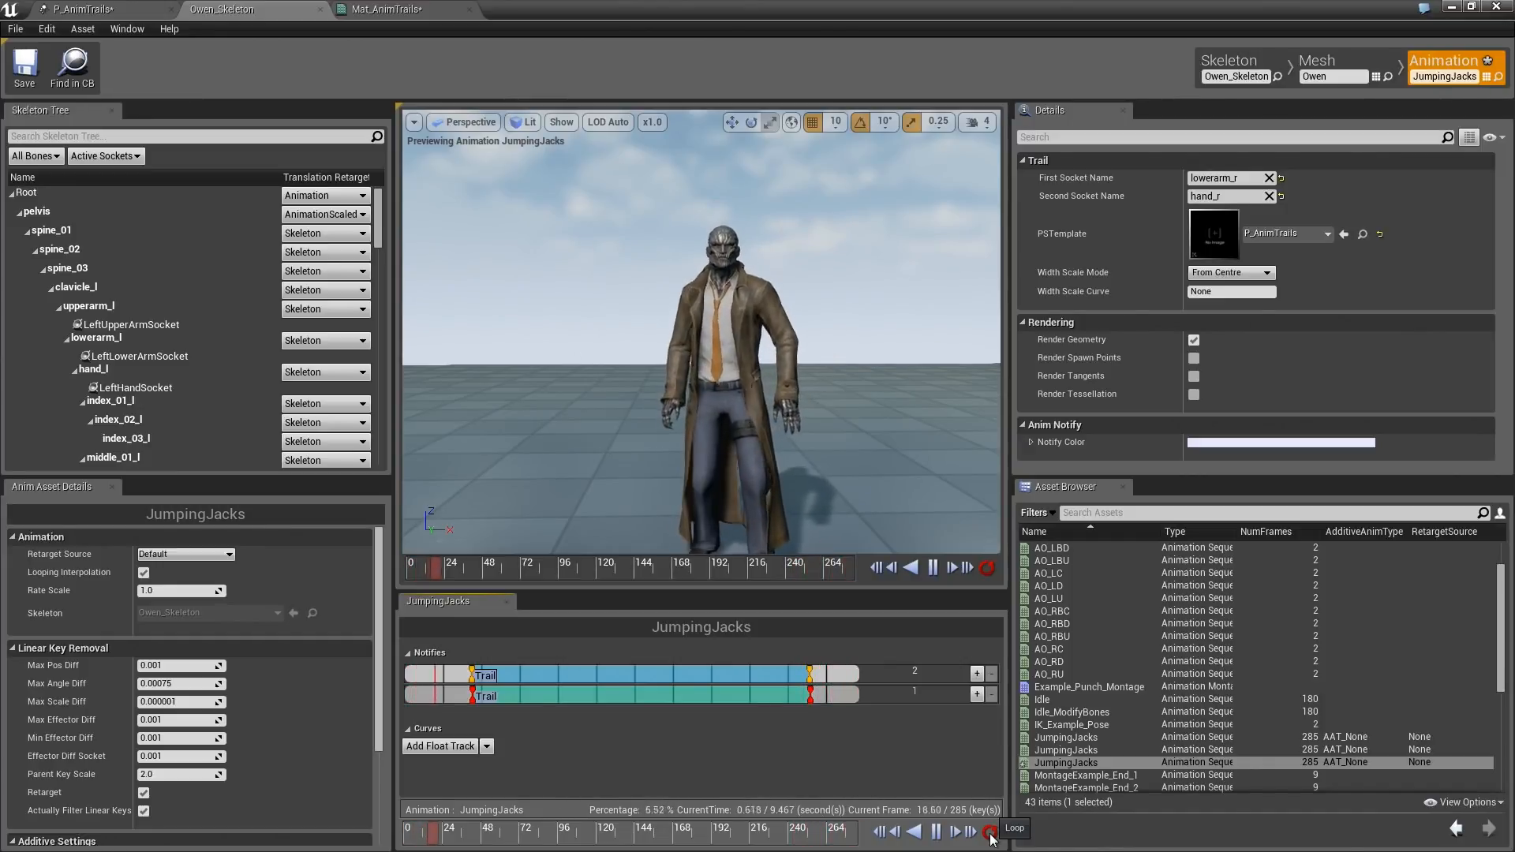
pyautogui.click(404, 11)
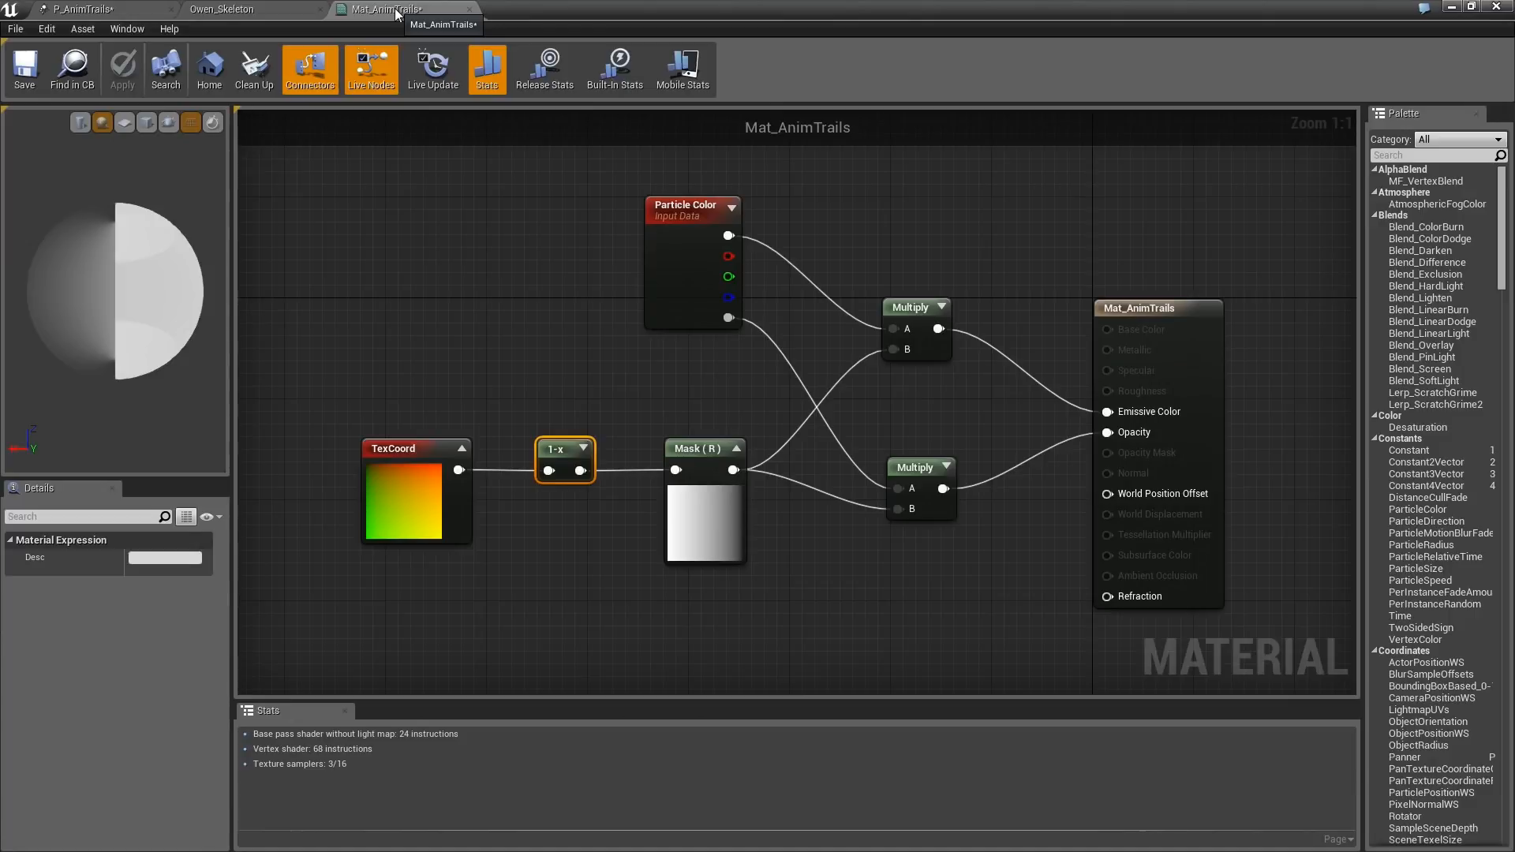
pyautogui.click(229, 10)
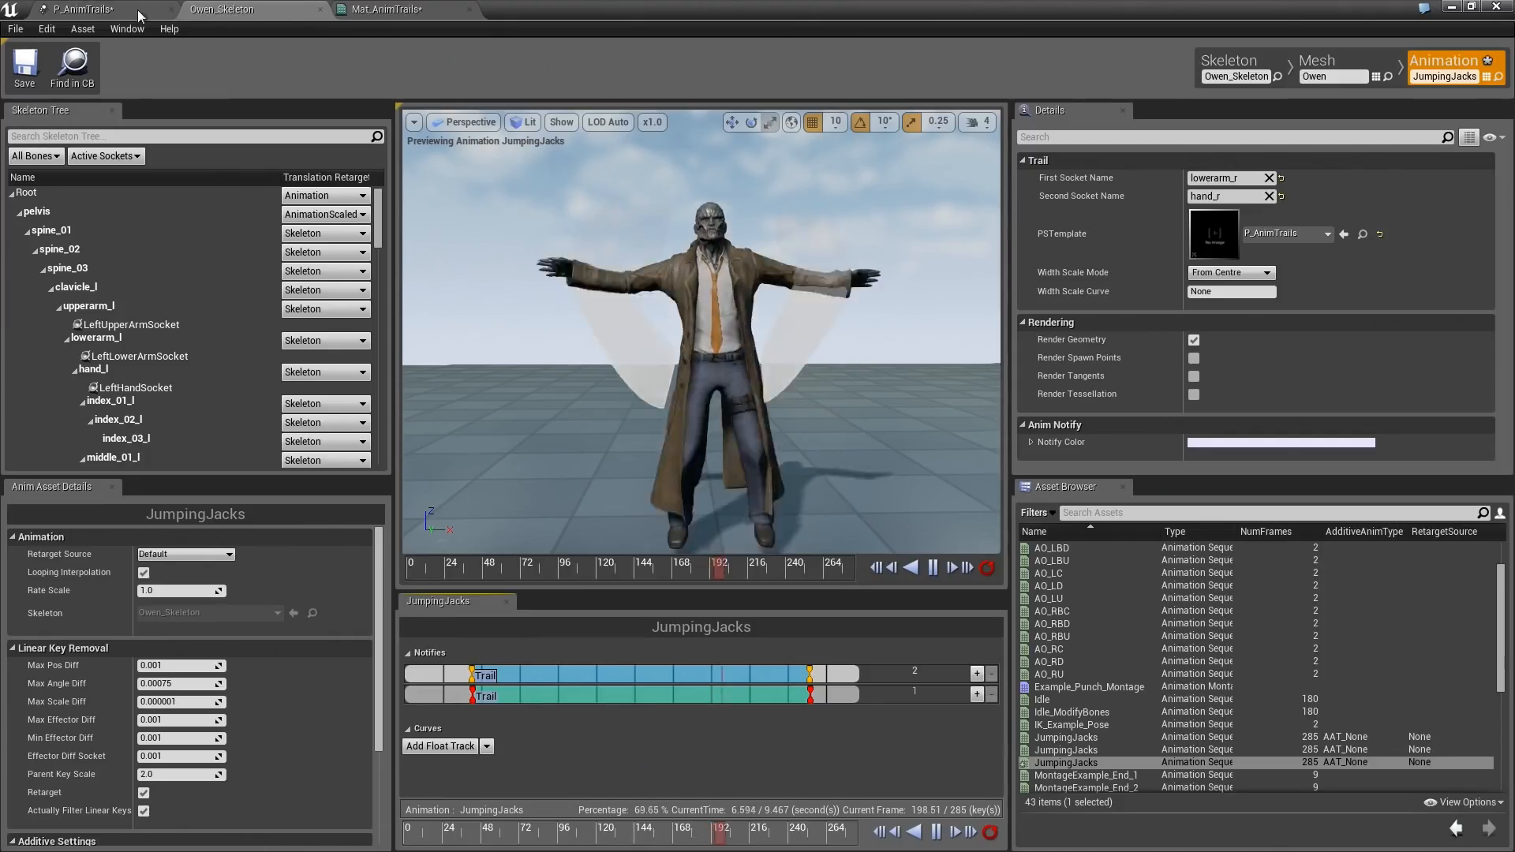
# In P_AnimTrails, expand the Color Over Life module's color curve points and set point 0's In Val to 0.25.
pyautogui.click(110, 11)
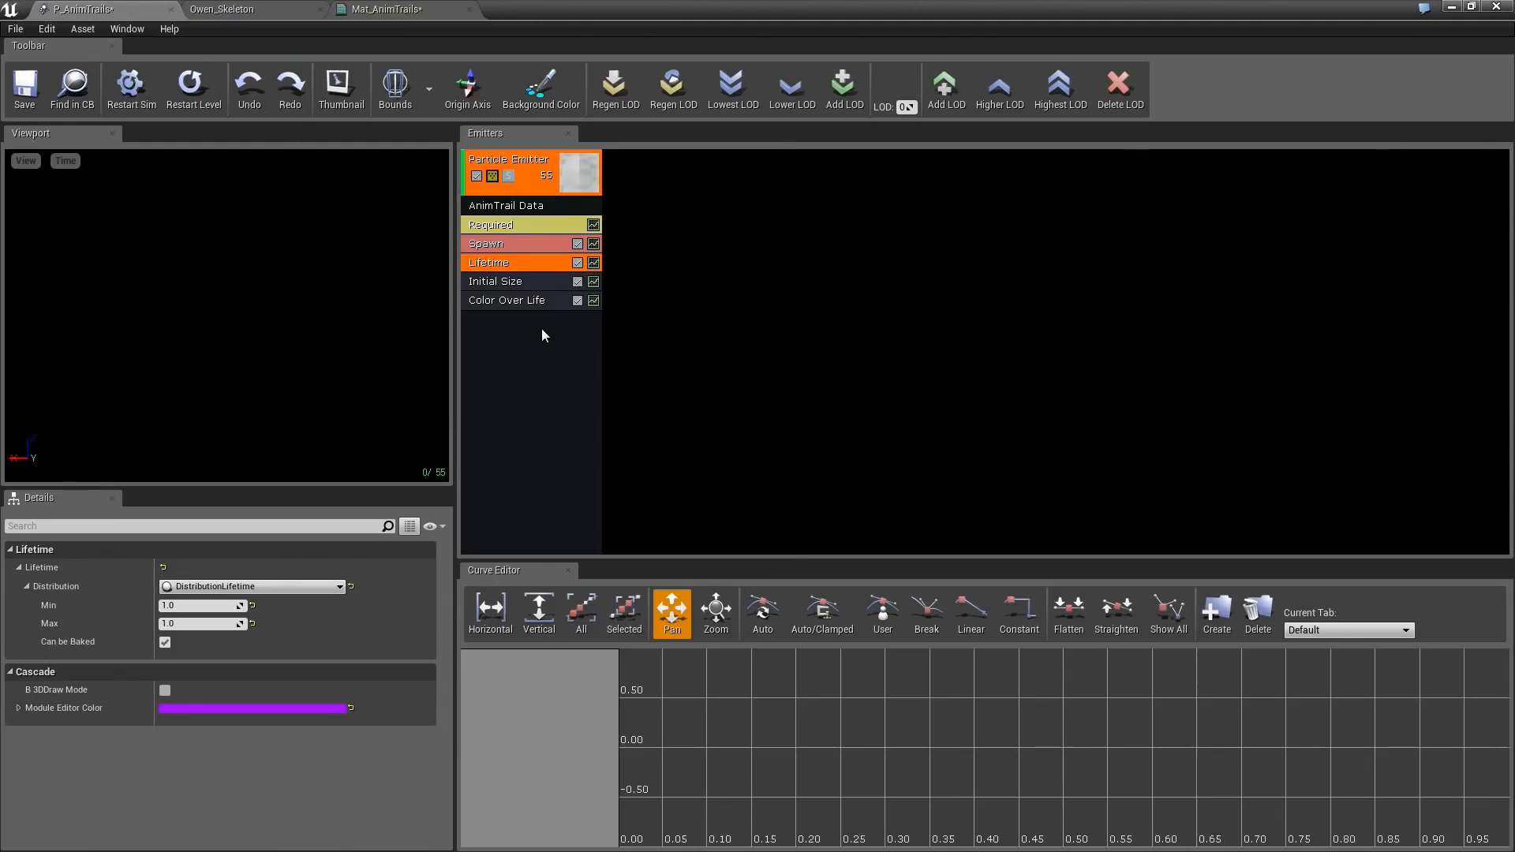
pyautogui.click(523, 300)
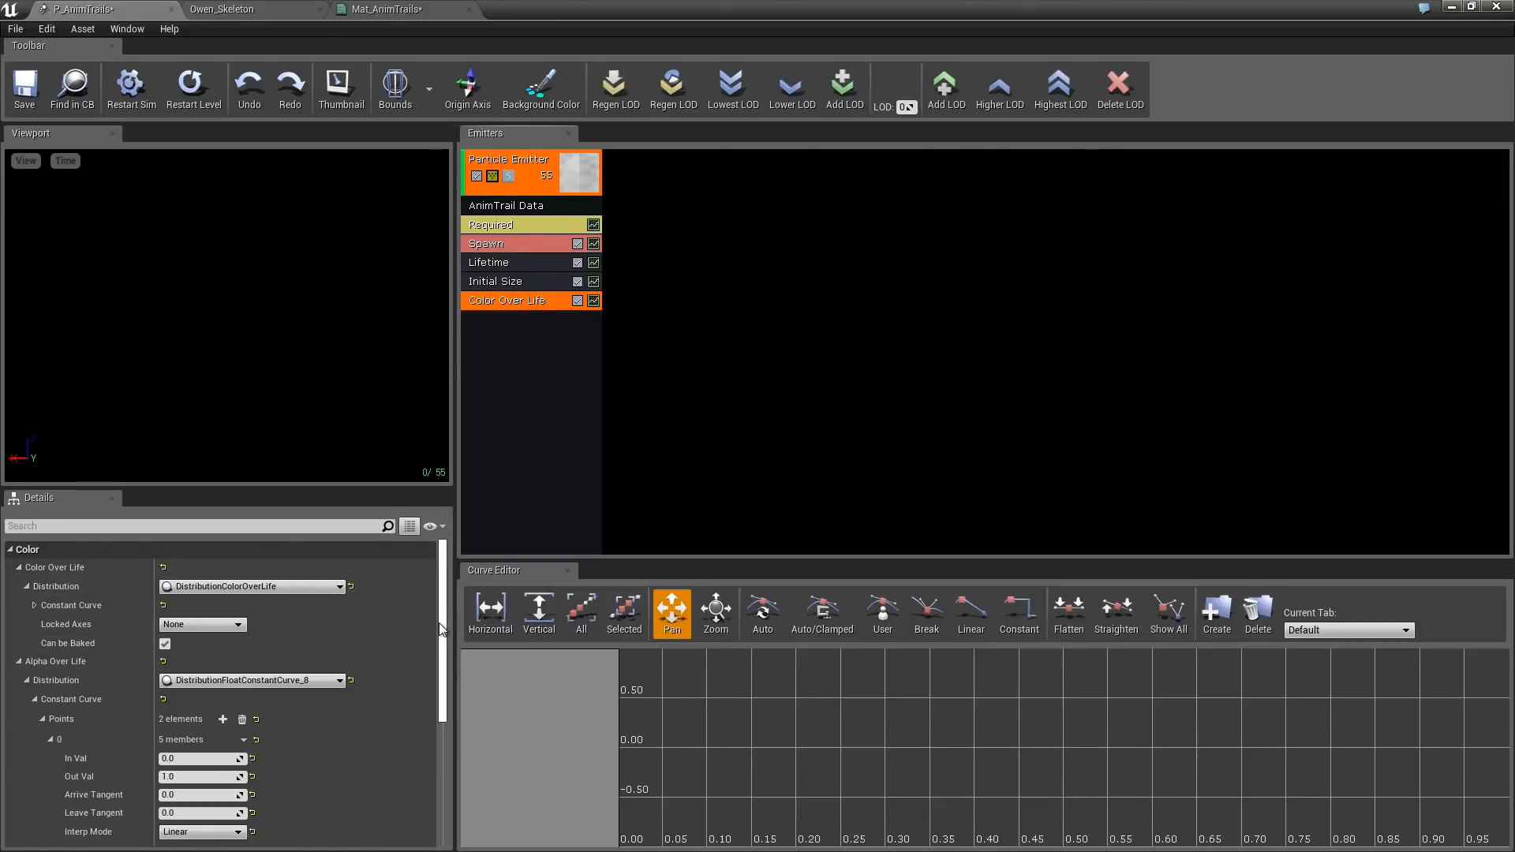
pyautogui.click(35, 605)
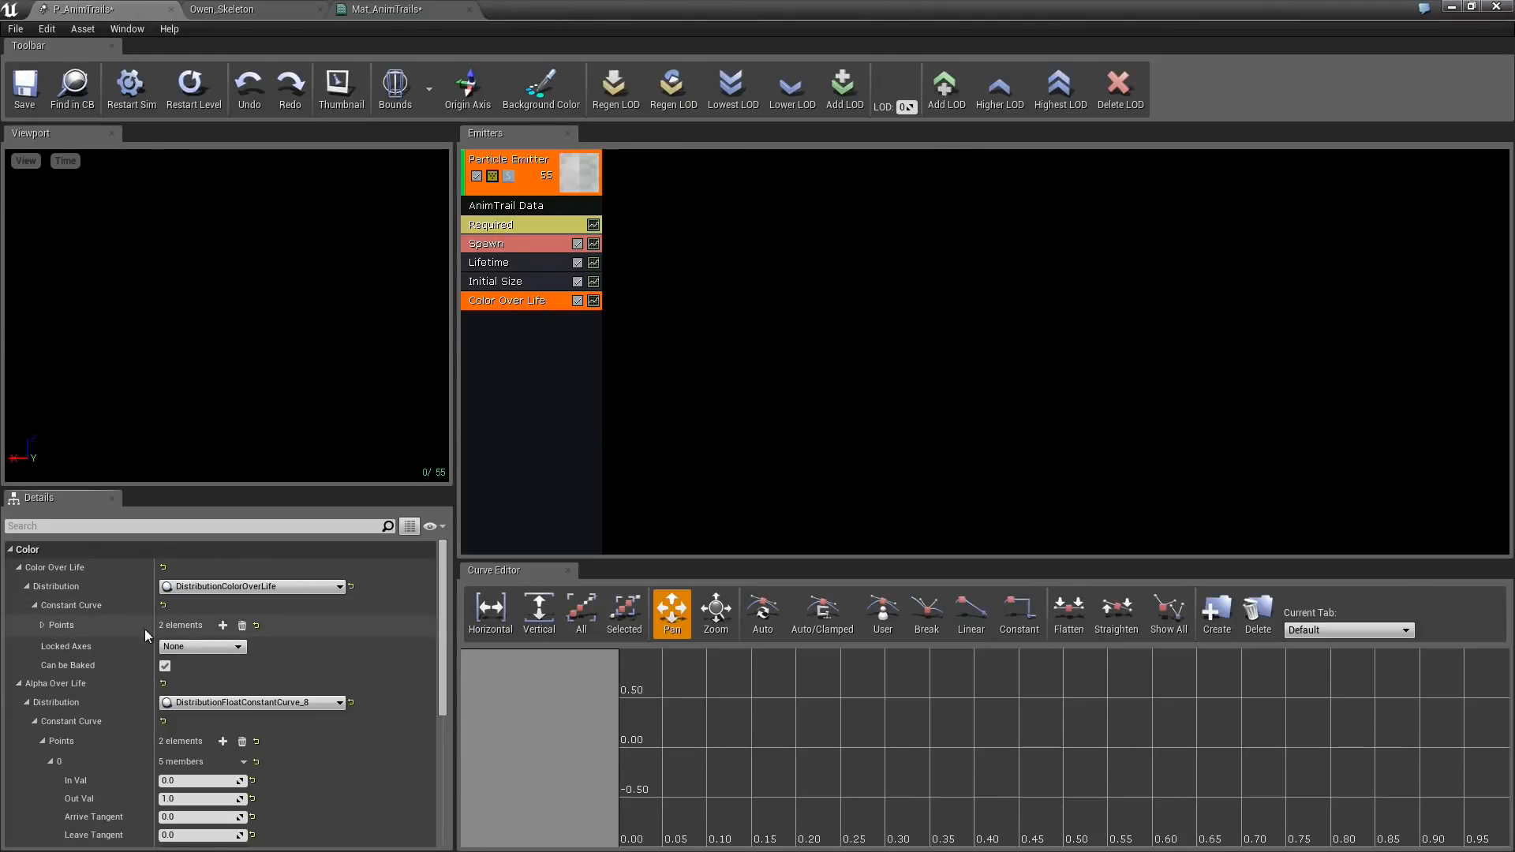
pyautogui.click(41, 625)
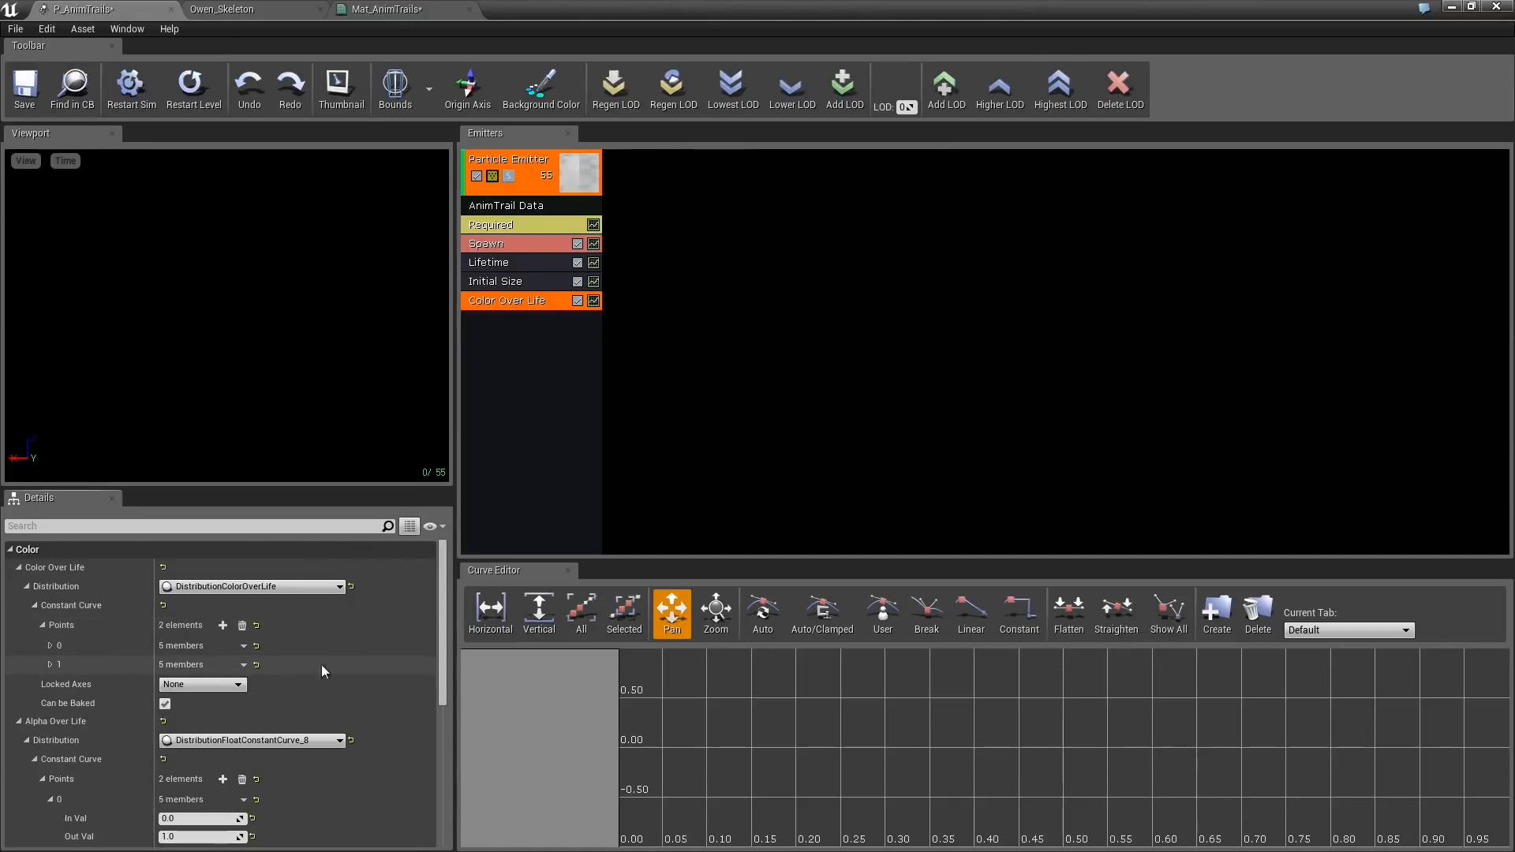
pyautogui.click(48, 647)
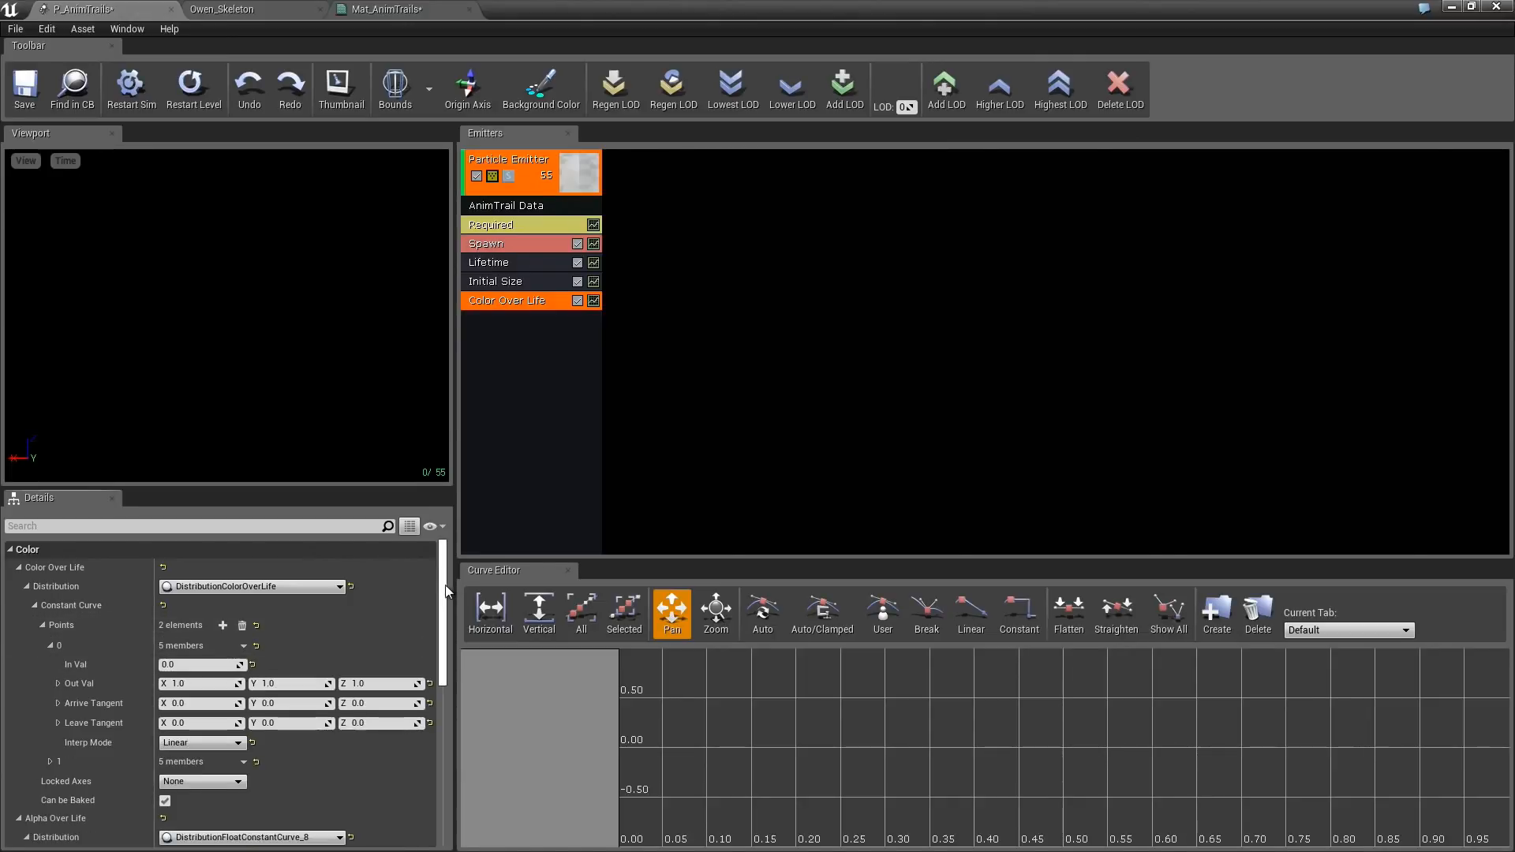
pyautogui.scroll(-3, 222, 625)
pyautogui.click(203, 594)
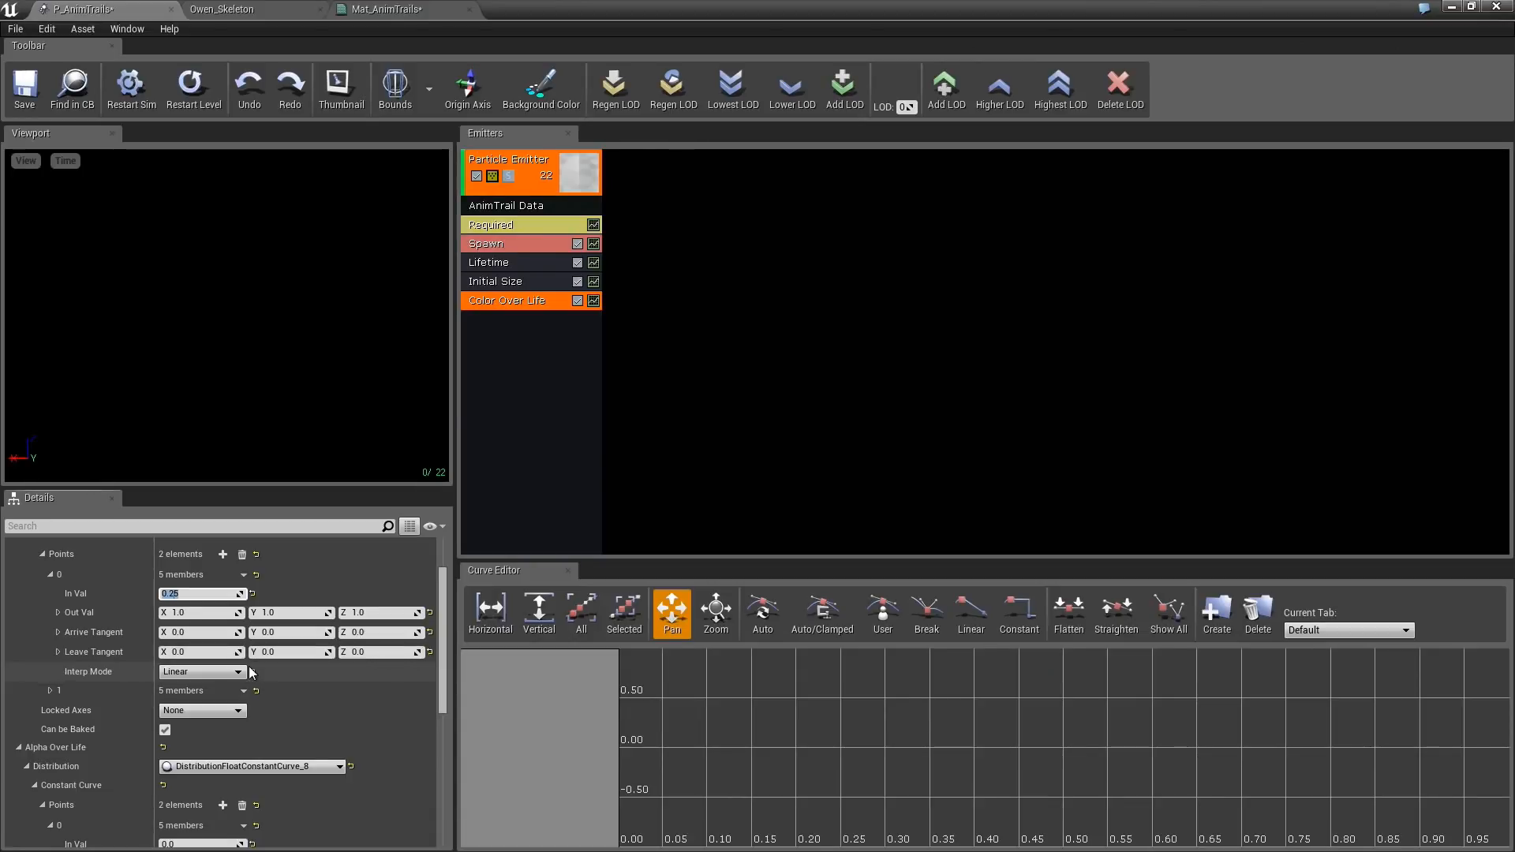
# Make color point 0 red by setting its Out Val to X 1.0, Y 0.0, Z 0.0.
pyautogui.click(206, 613)
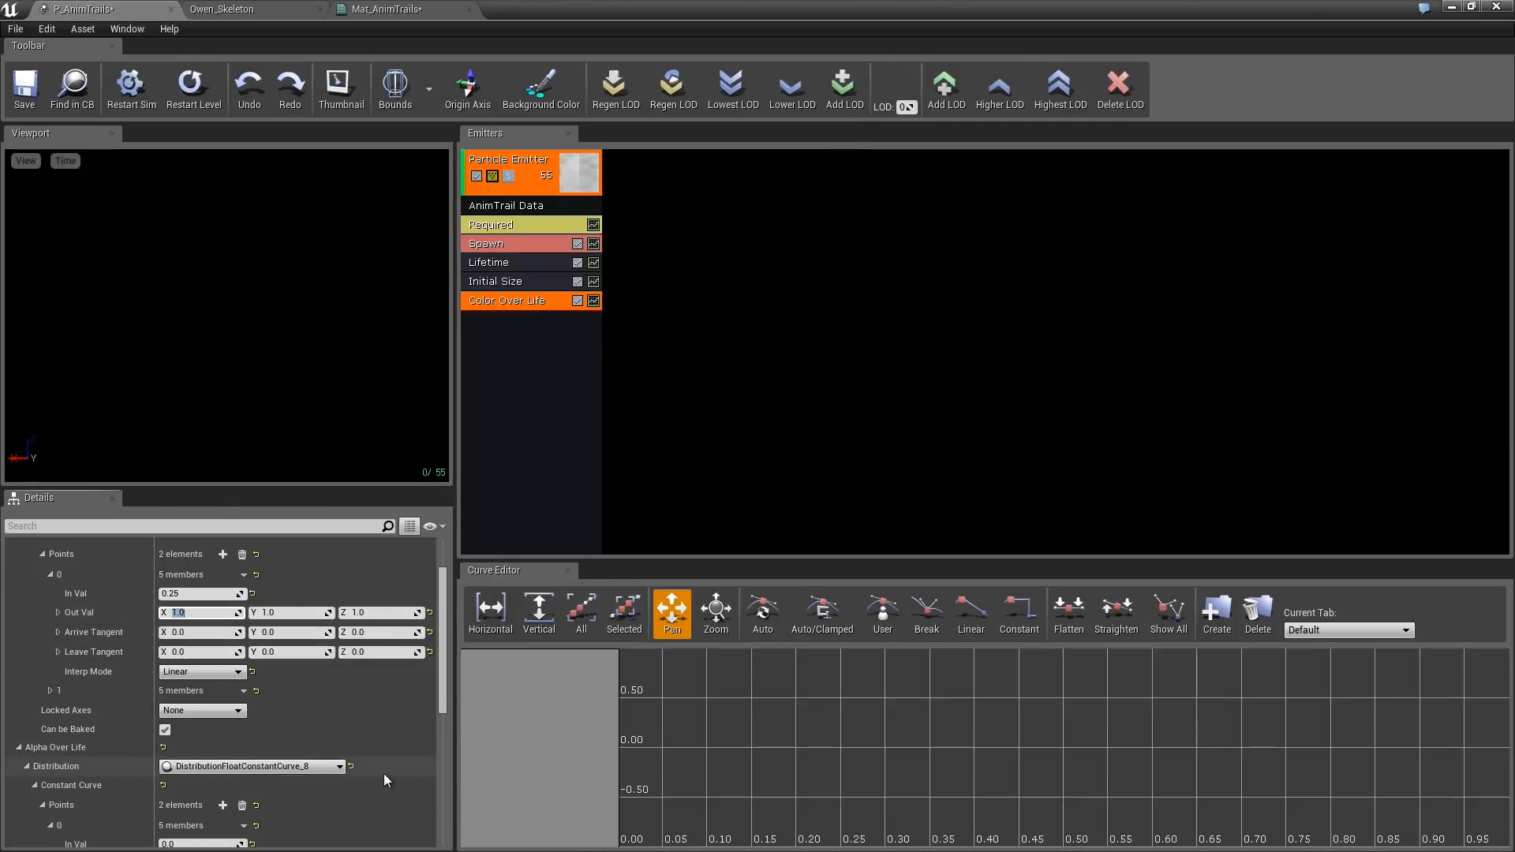
pyautogui.press('Tab')
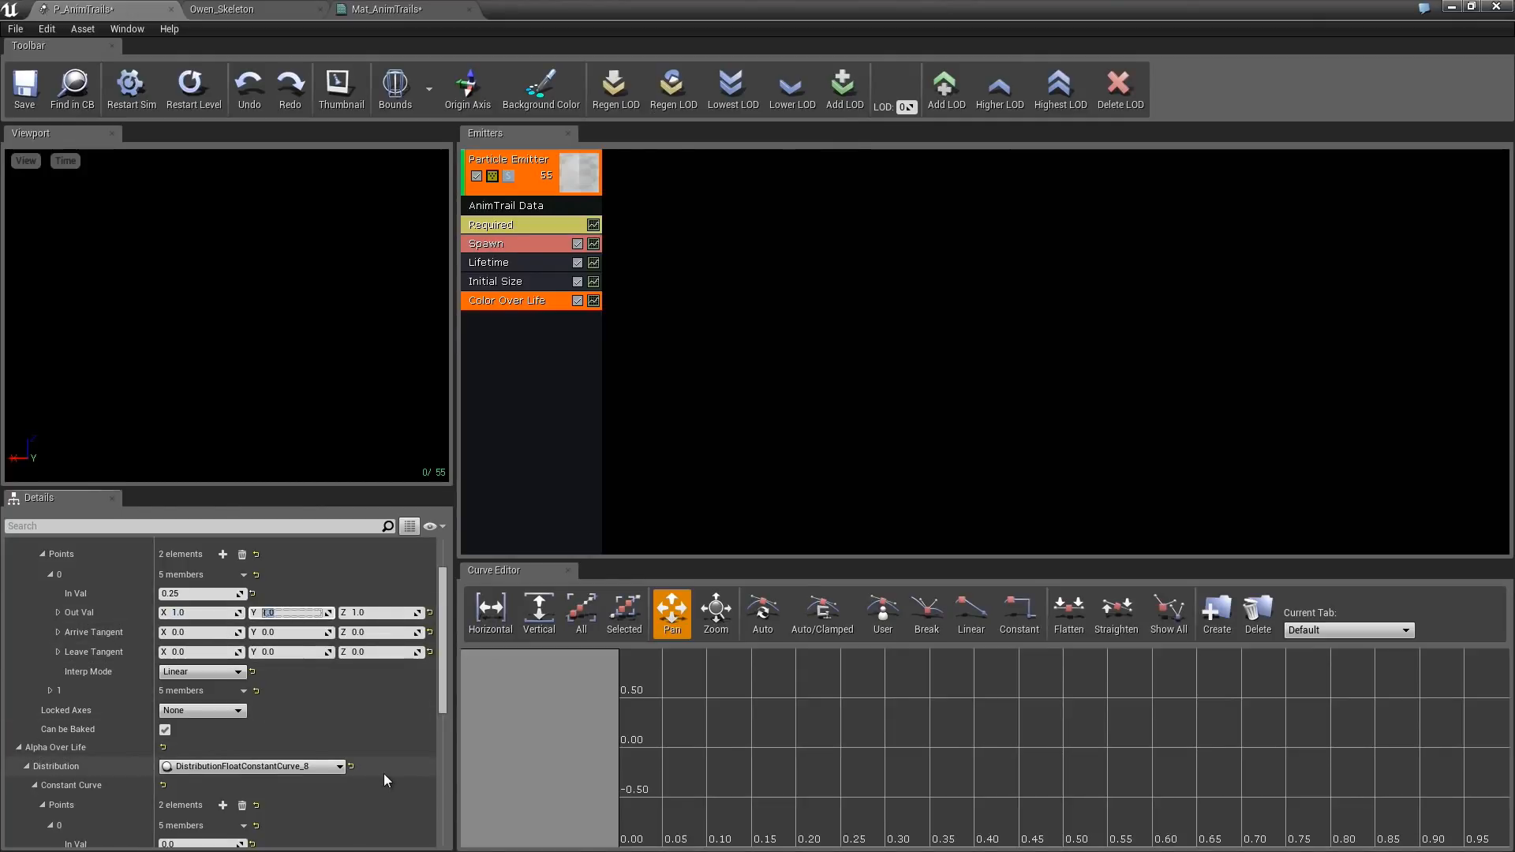
pyautogui.write('0')
pyautogui.press('Tab')
pyautogui.write('0')
pyautogui.press('Return')
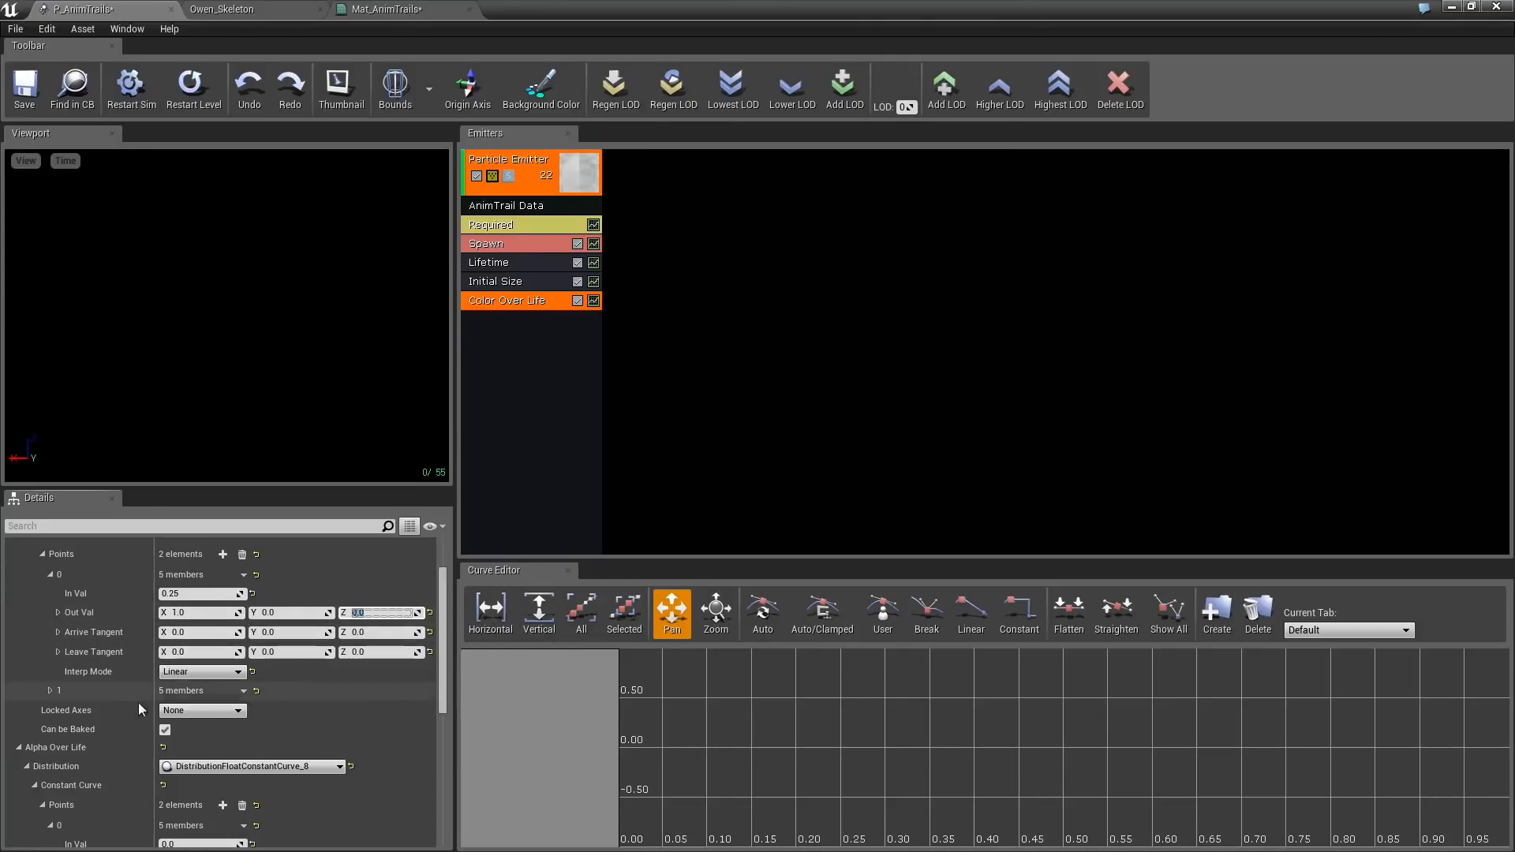
# Add a third point to the Color Over Life color curve and set point 1's In Val to 0.5.
pyautogui.click(223, 555)
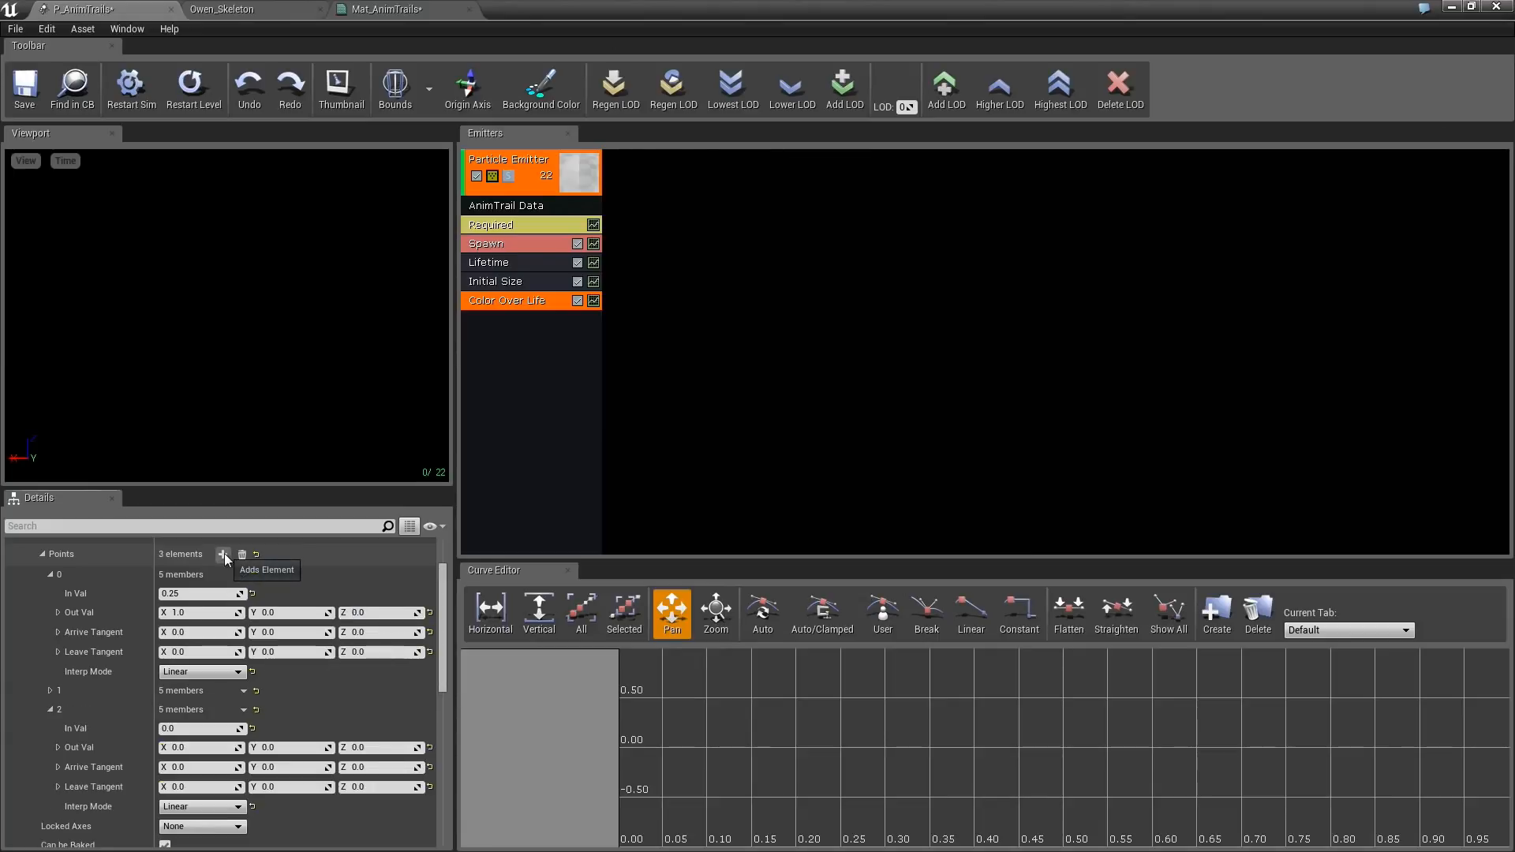
pyautogui.click(52, 691)
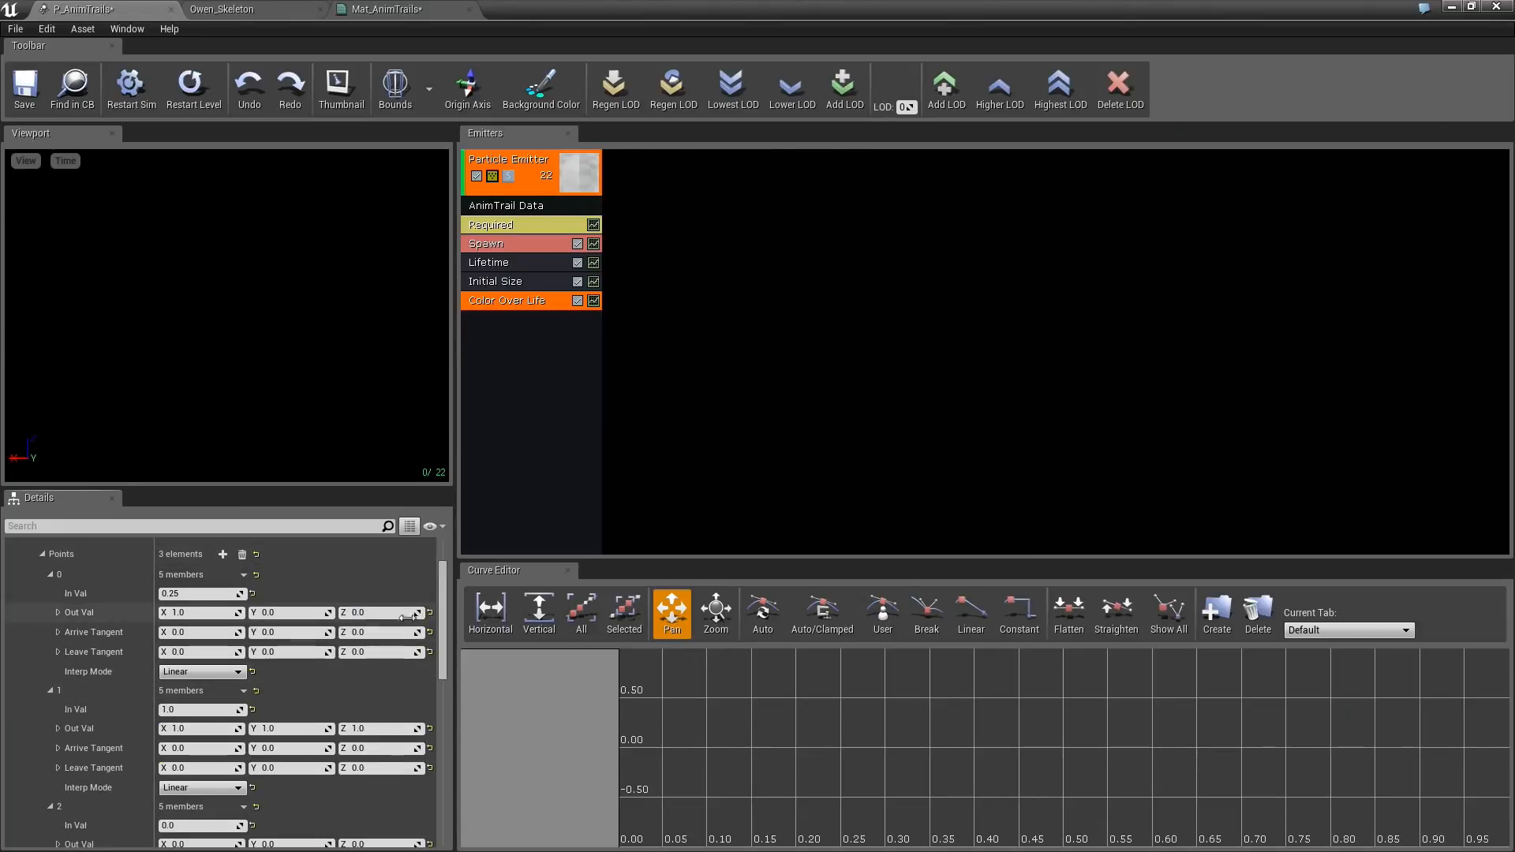
pyautogui.scroll(-4, 193, 586)
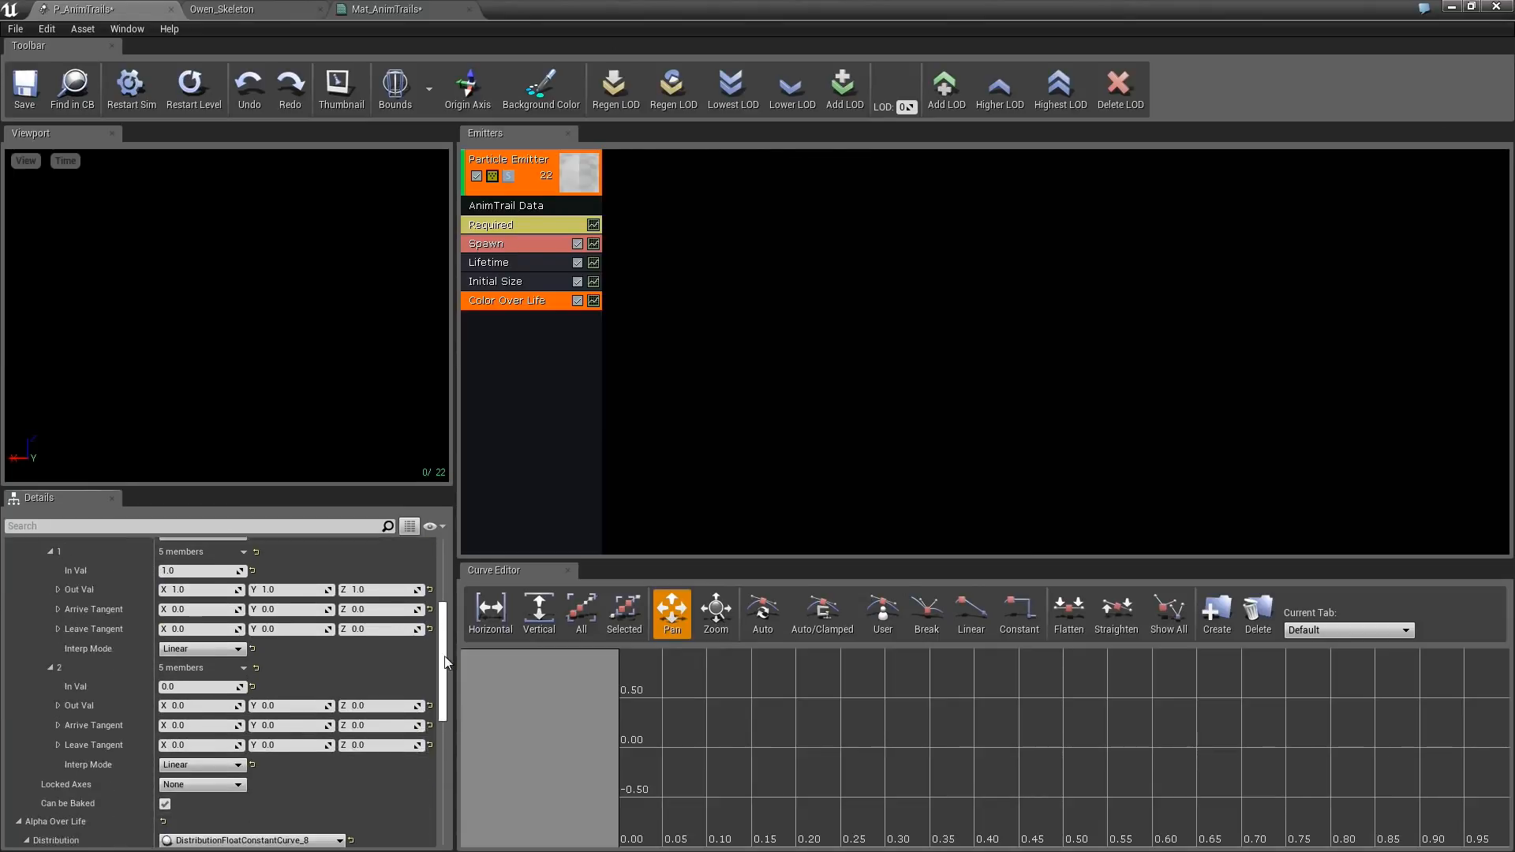
pyautogui.click(191, 560)
pyautogui.write('0.5')
pyautogui.press('Return')
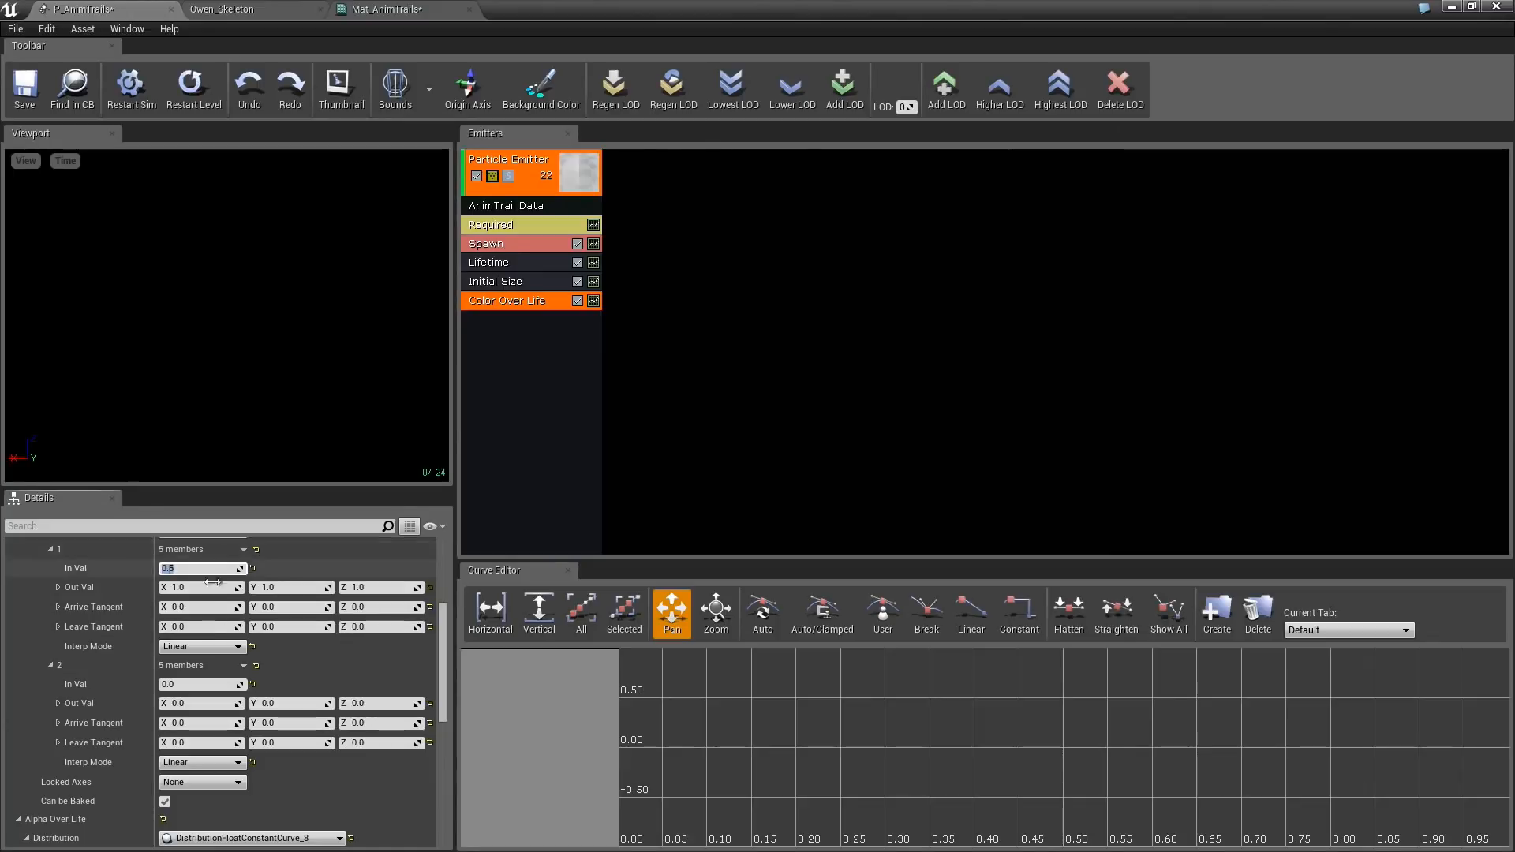
# Make color point 1 green by setting its Out Val to X 0.0, Y 1.0, Z 0.0.
pyautogui.click(172, 586)
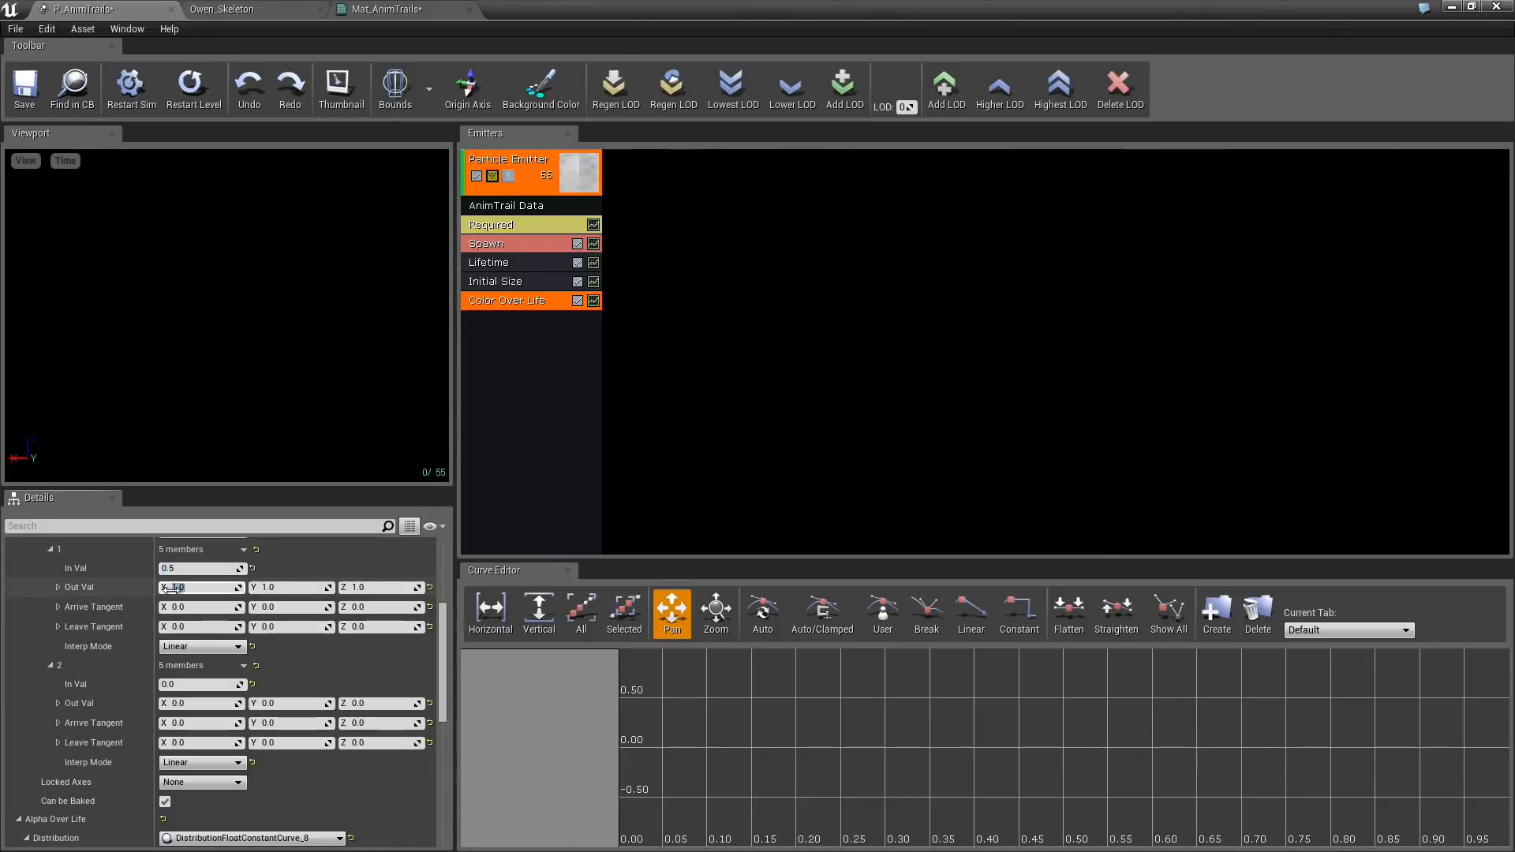
pyautogui.write('0')
pyautogui.press('Tab')
pyautogui.press('Tab')
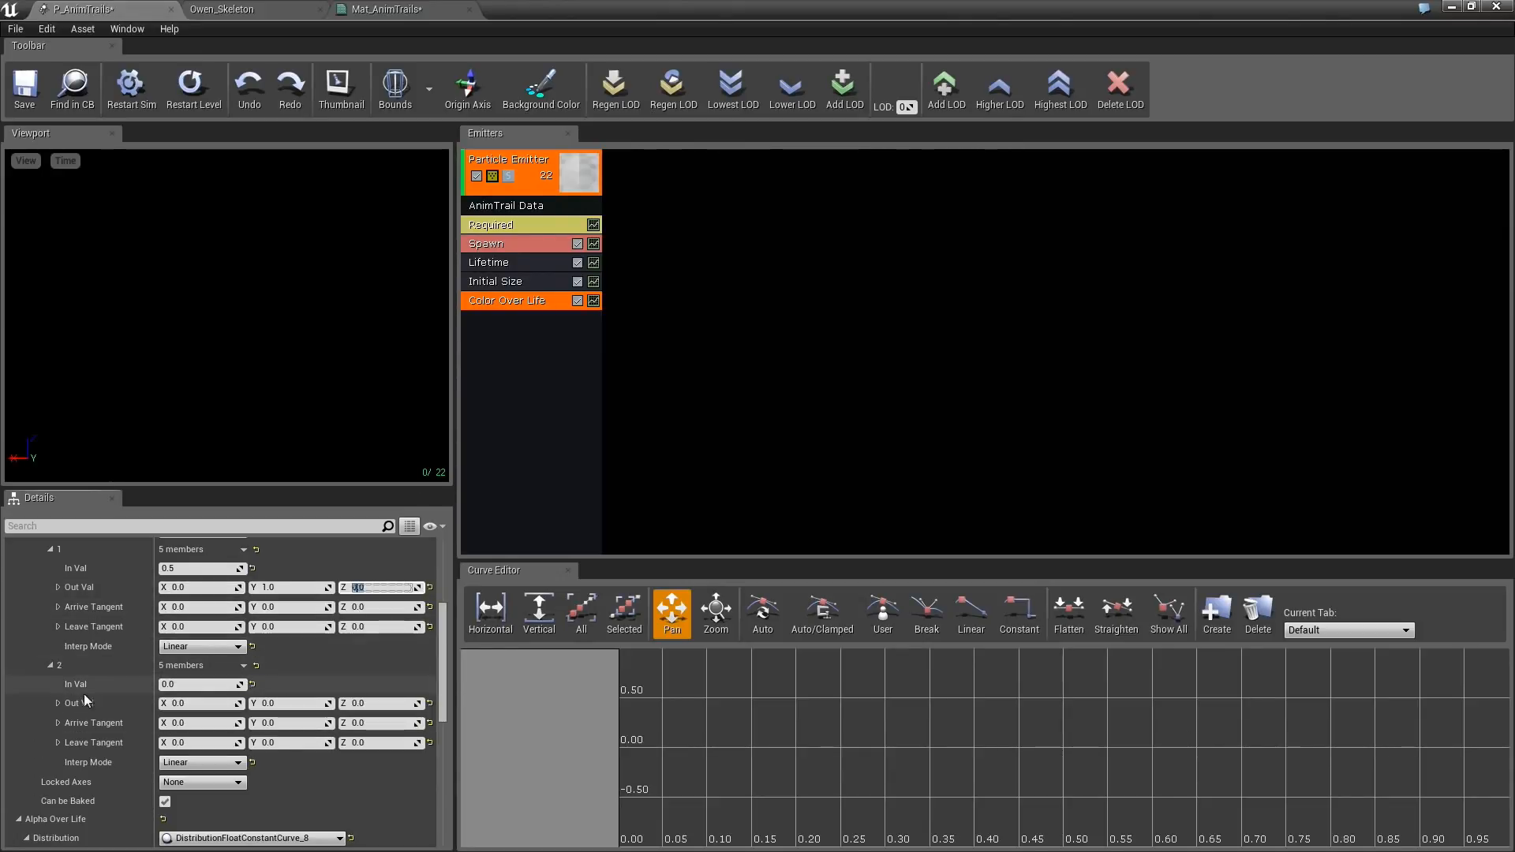
# Set color point 2's In Val to 0.75 and make it blue with Out Val X 0.0, Y 0.0, Z 1.0.
pyautogui.click(198, 684)
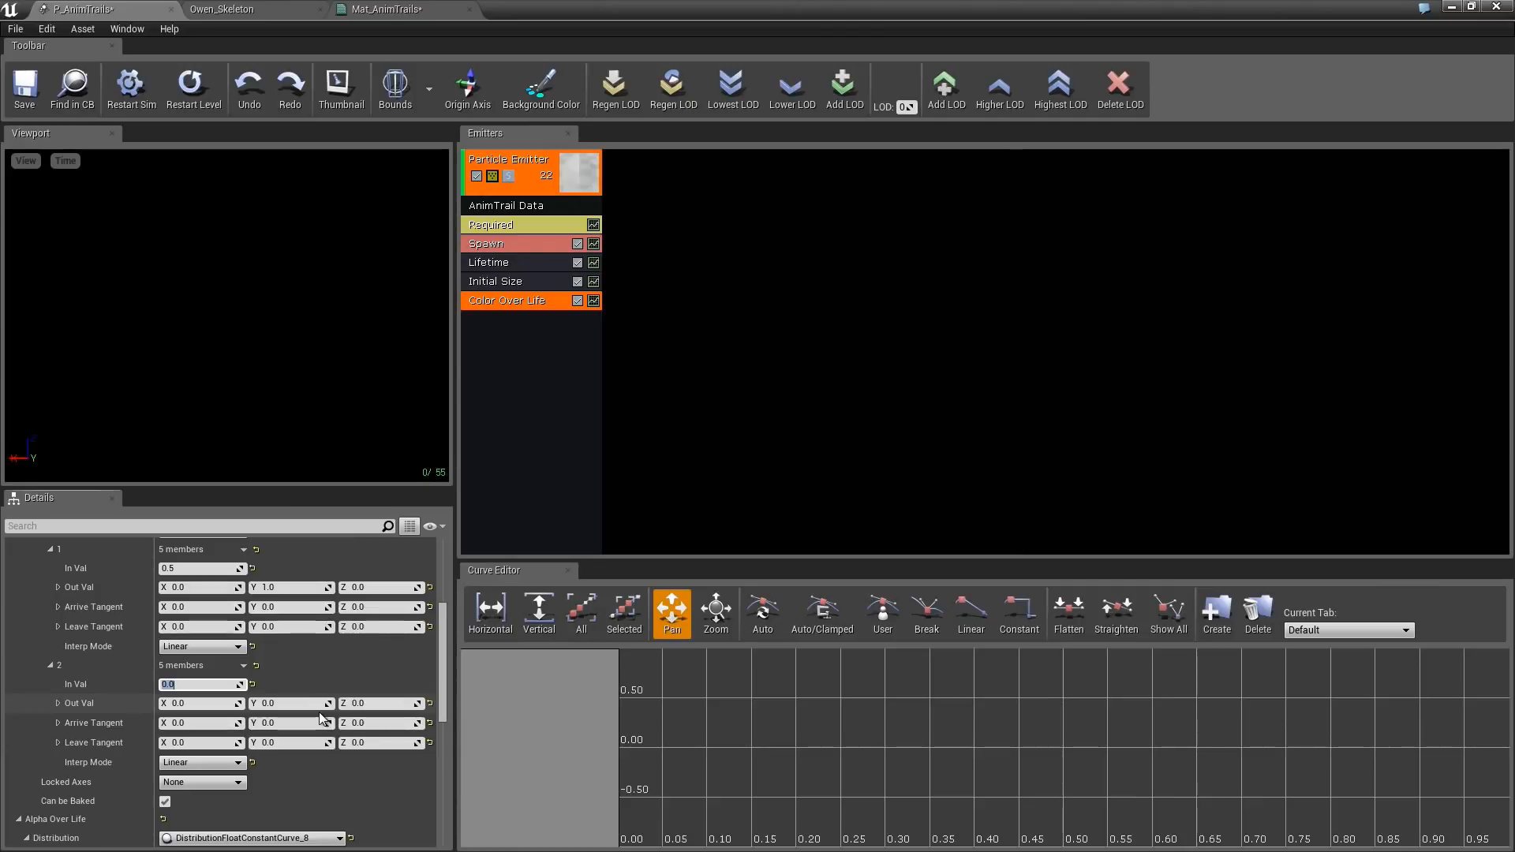
pyautogui.write('.75')
pyautogui.press('Return')
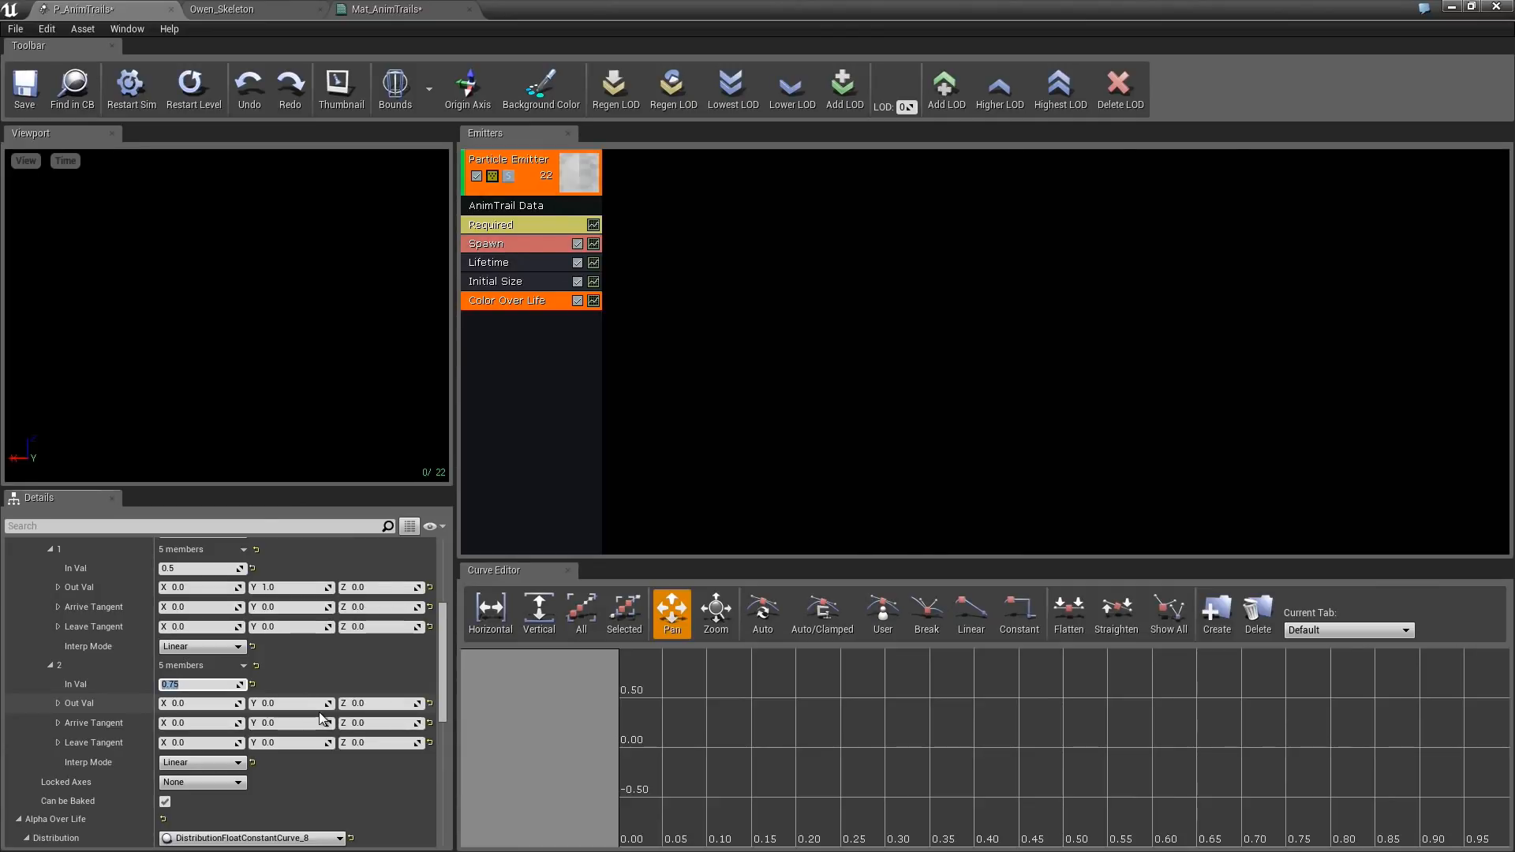
pyautogui.click(205, 703)
pyautogui.click(416, 702)
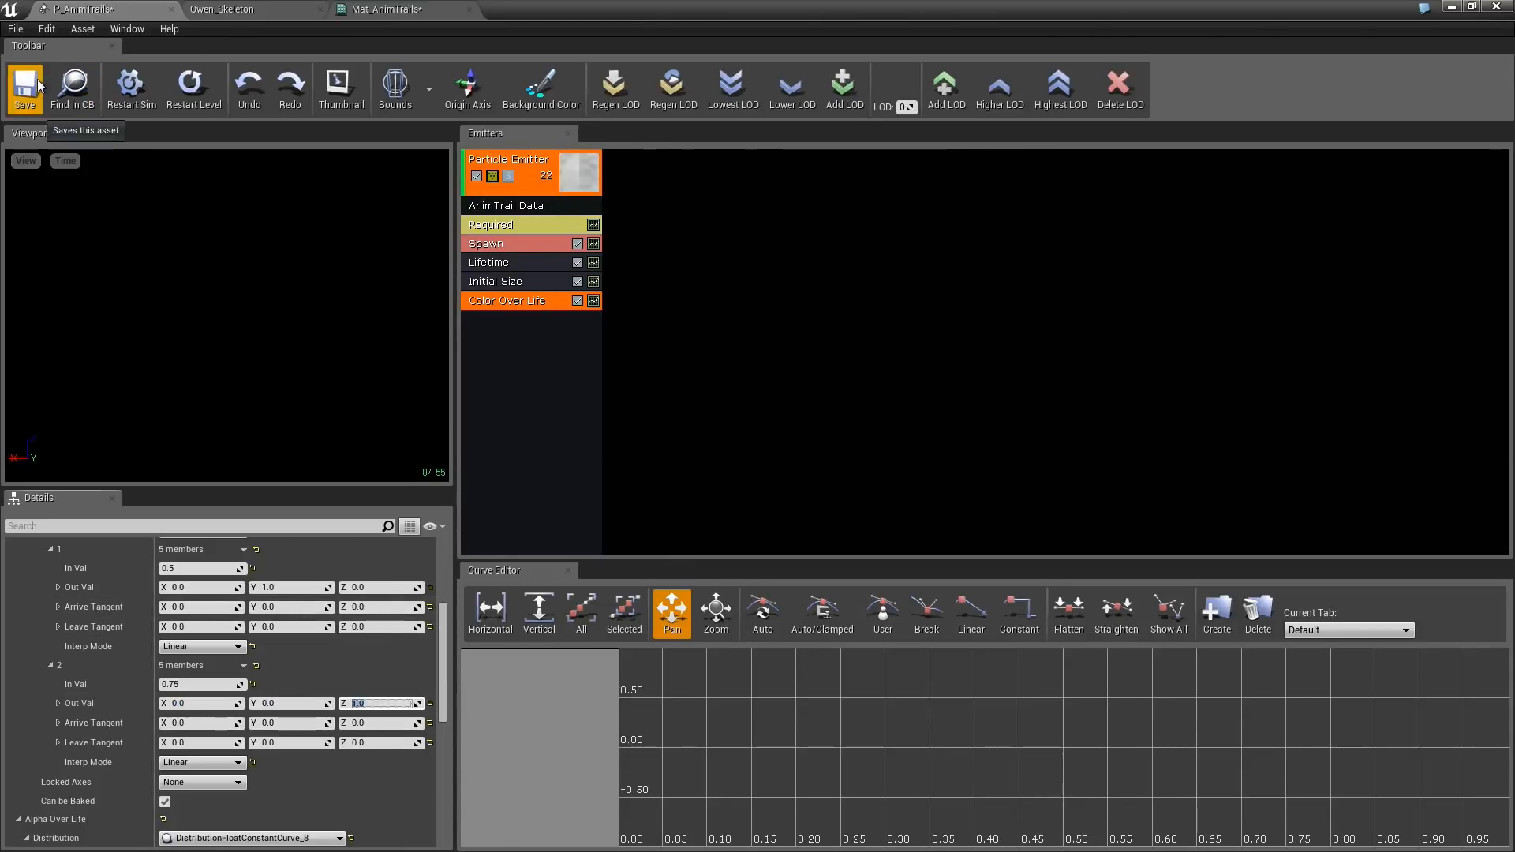
pyautogui.write('1')
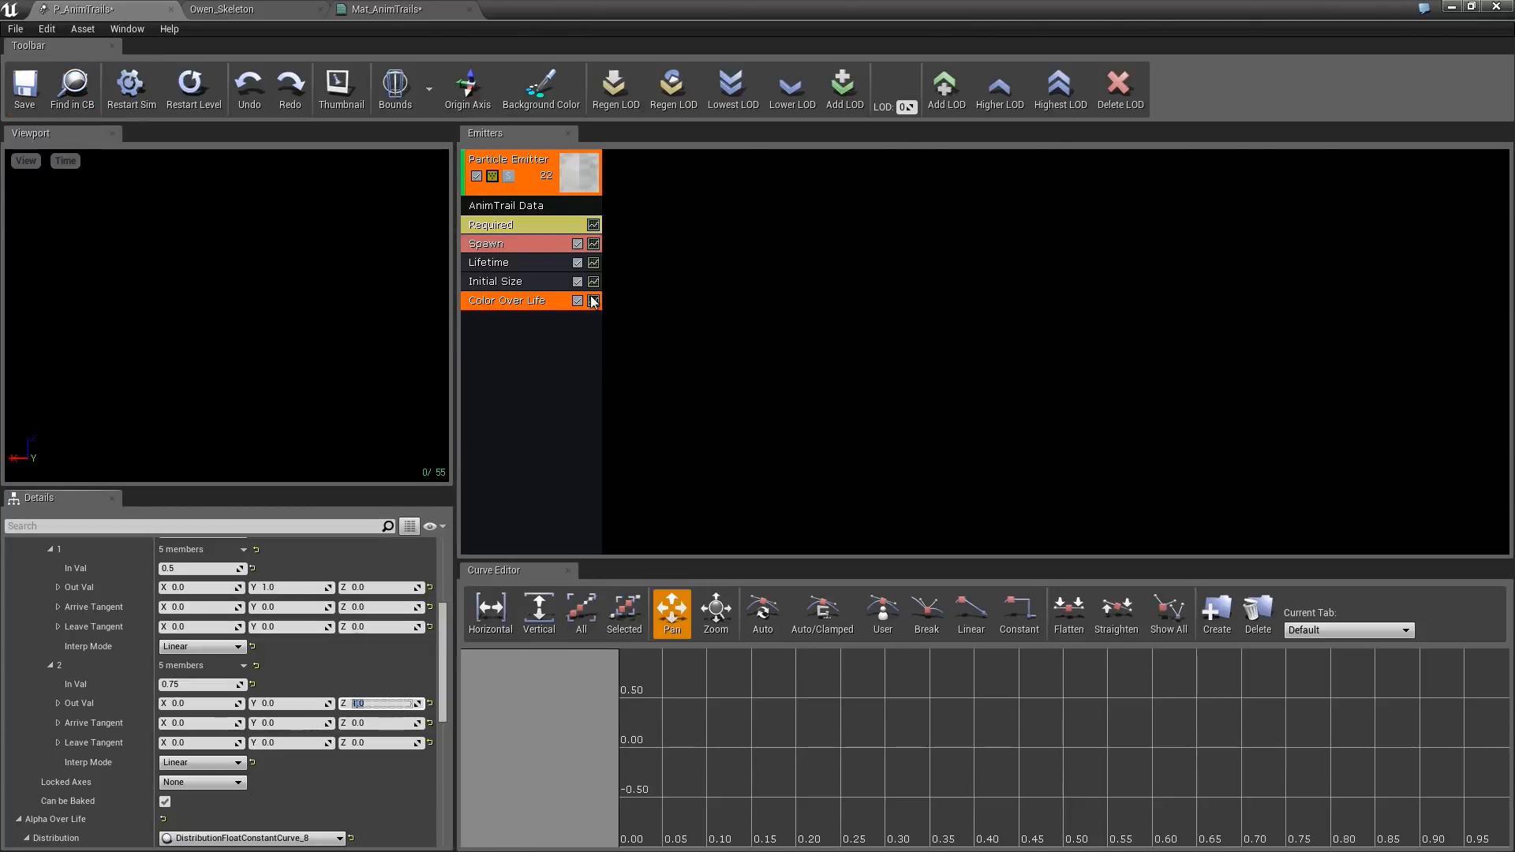
# Show the Color Over Life module's curves in the Curve Editor and fit them horizontally and vertically.
pyautogui.click(593, 300)
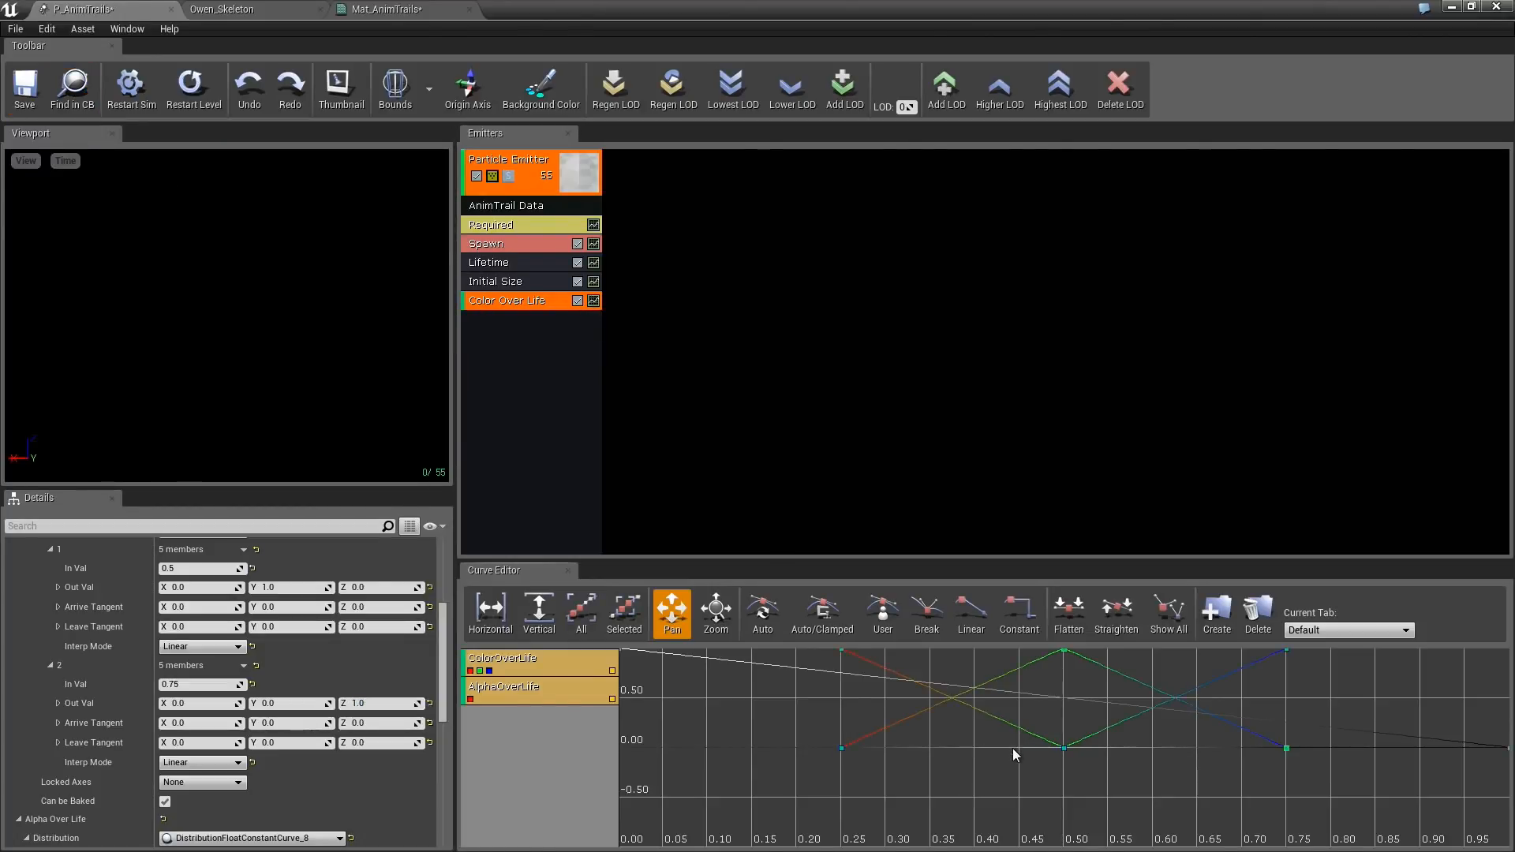
pyautogui.rightClick(1014, 750)
pyautogui.click(512, 614)
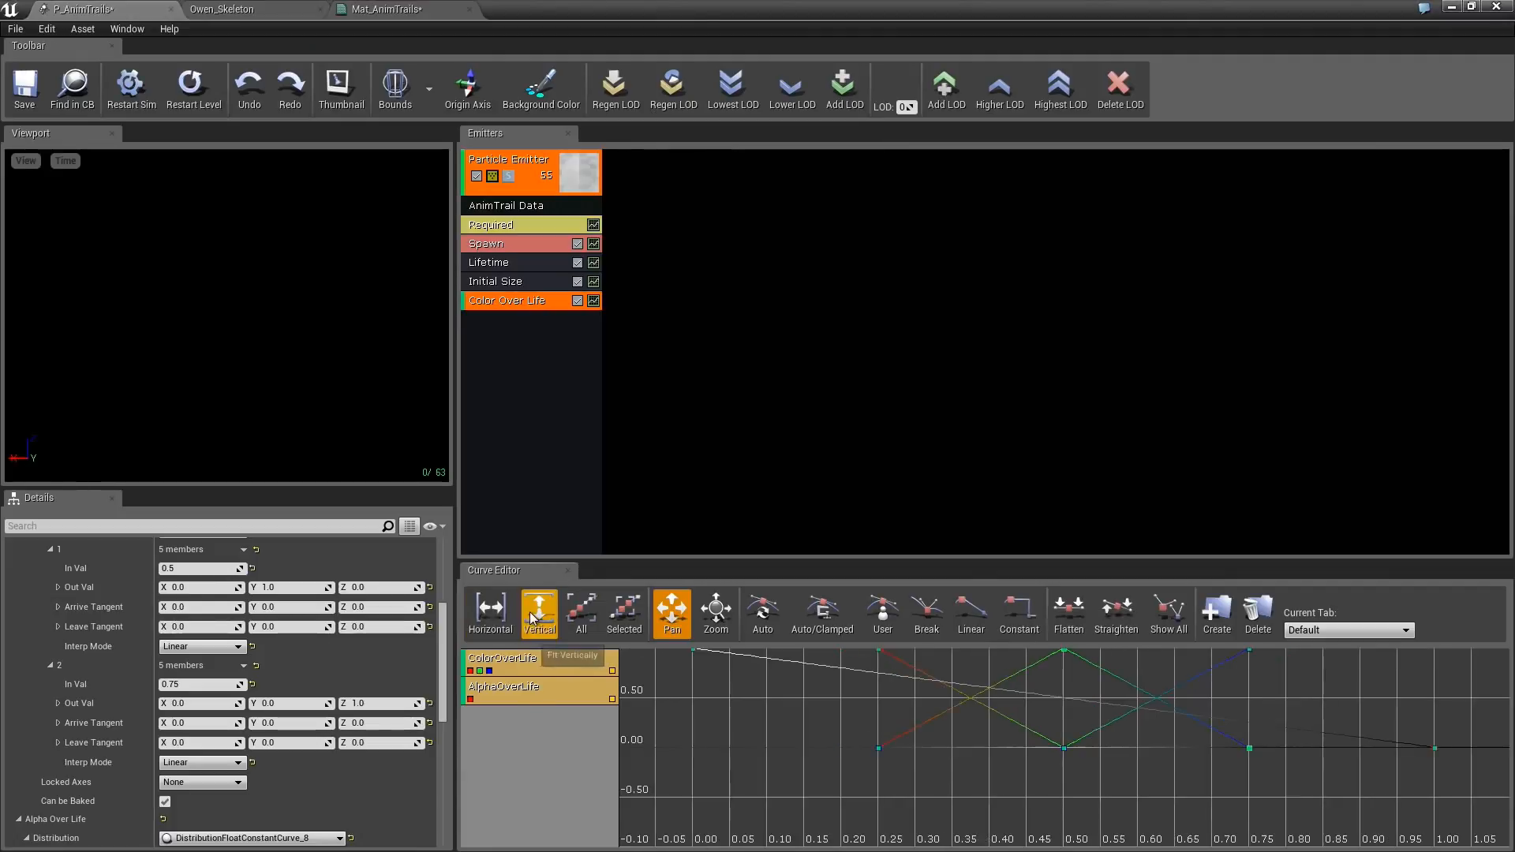
pyautogui.click(538, 611)
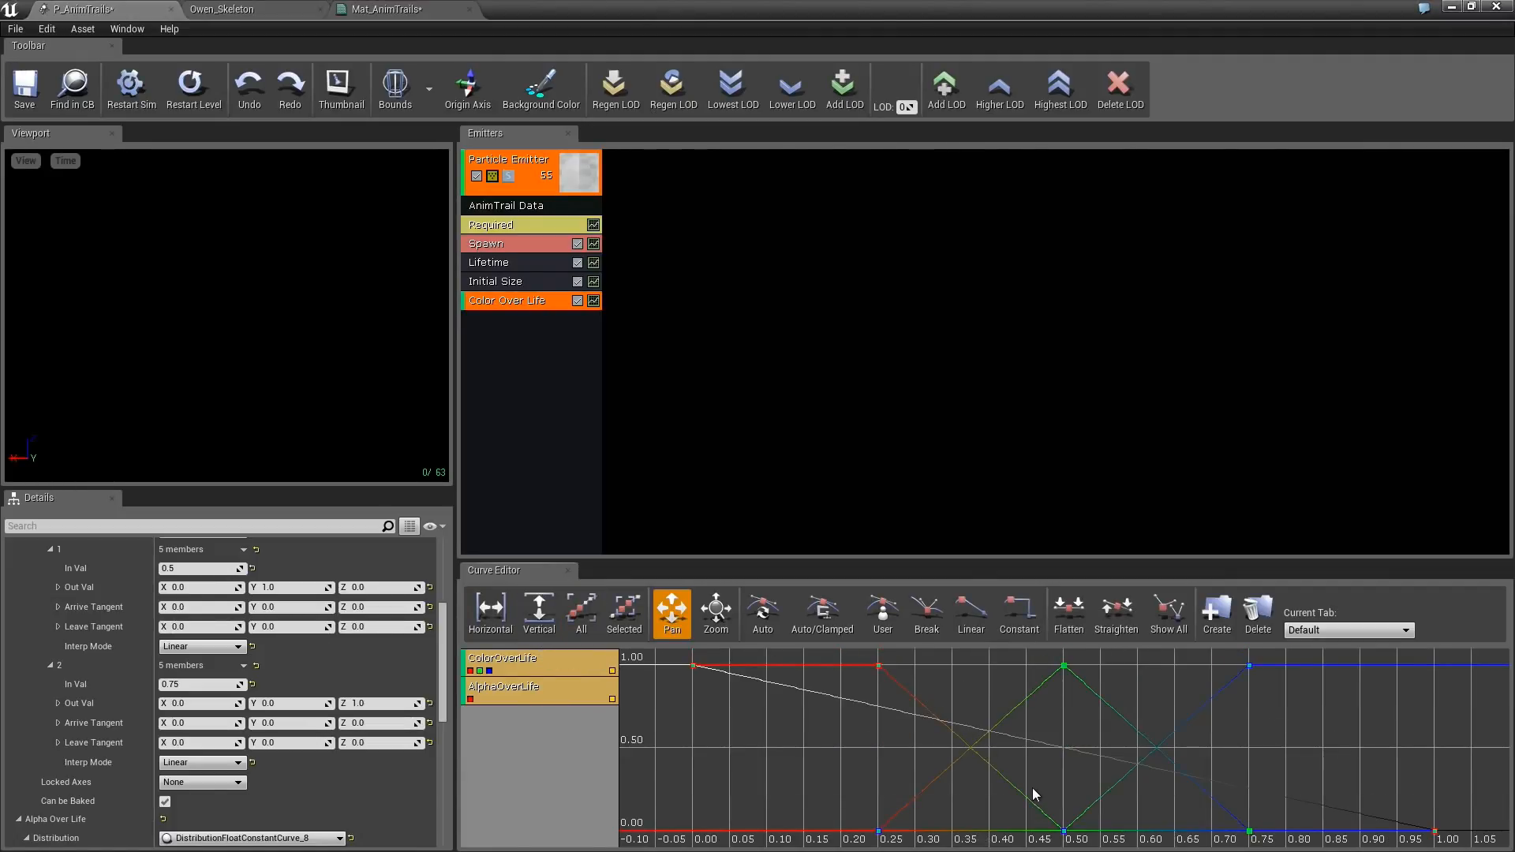
# Select the ColorOverLife keys at 0.25, 0.50 and 0.75 and set their interpolation to Auto/Clamped.
pyautogui.moveTo(885, 669)
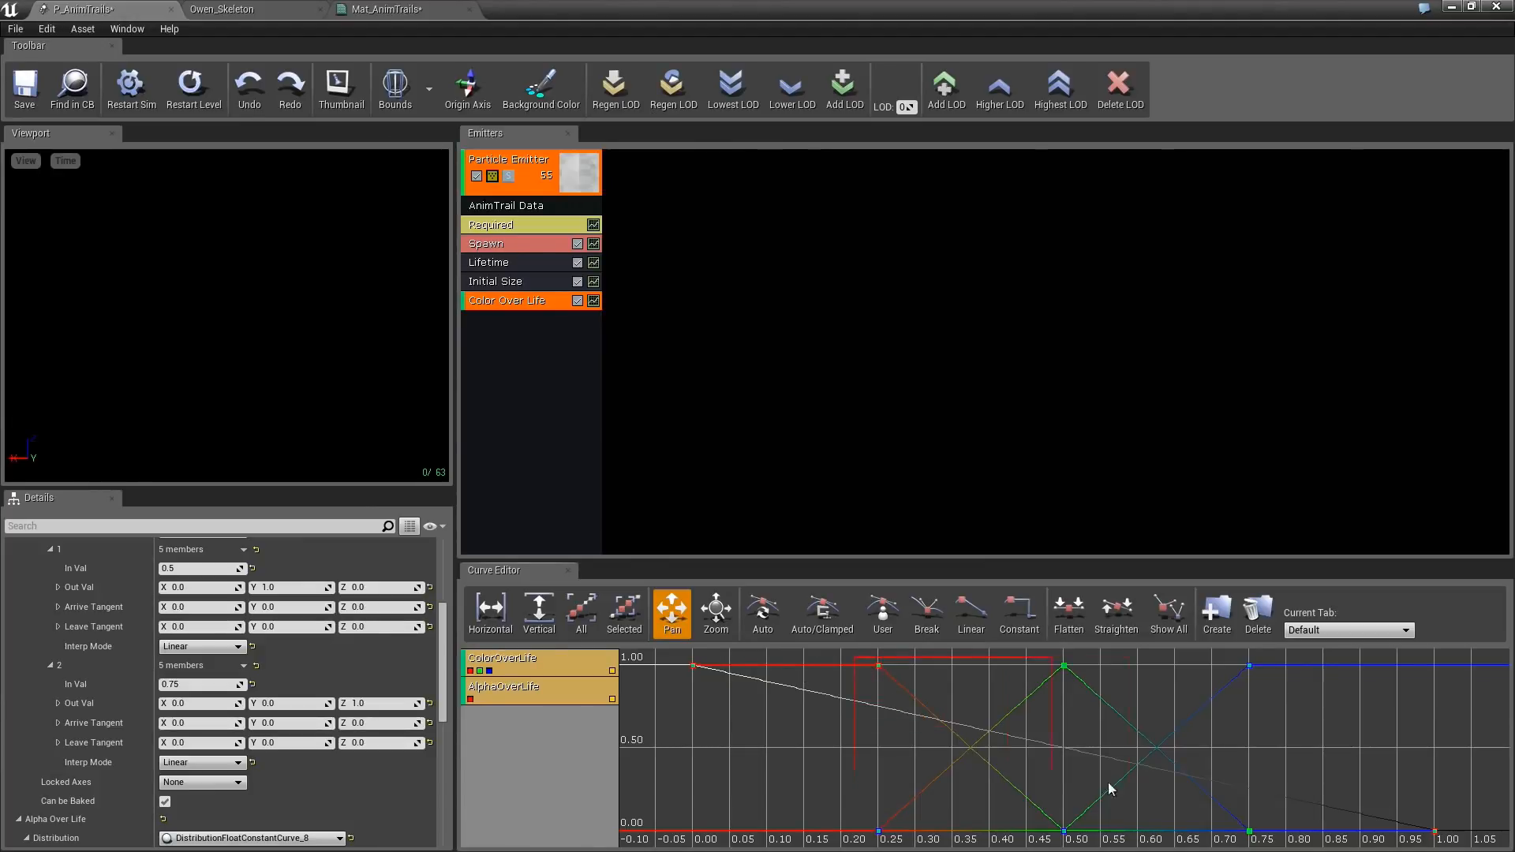
pyautogui.keyDown('ctrl'); pyautogui.keyDown('alt'); pyautogui.moveTo(1108, 789); pyautogui.dragTo(1284, 843); pyautogui.keyUp('alt'); pyautogui.keyUp('ctrl')
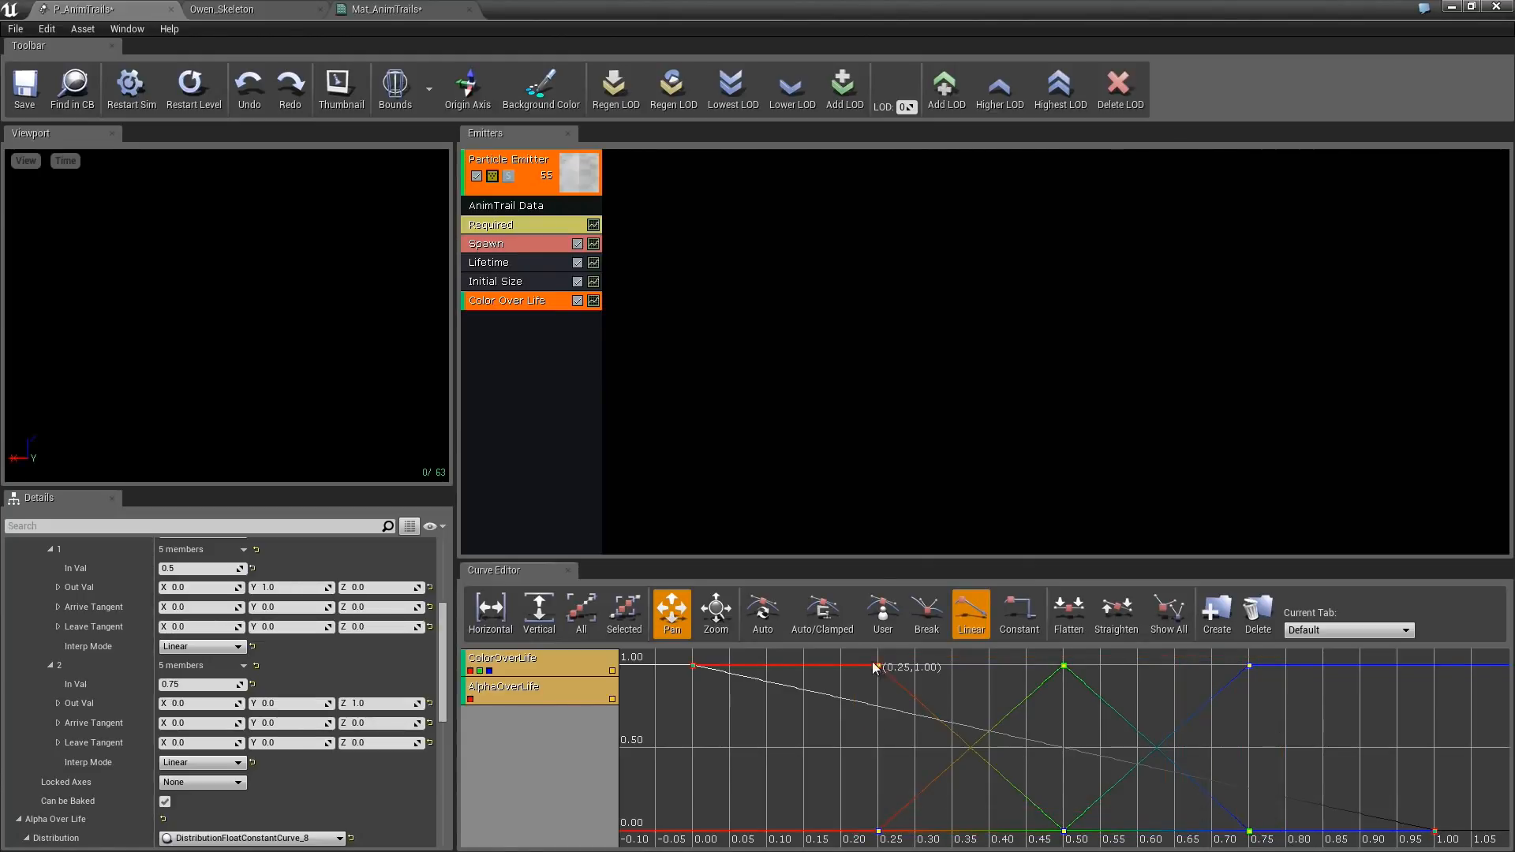
pyautogui.click(819, 612)
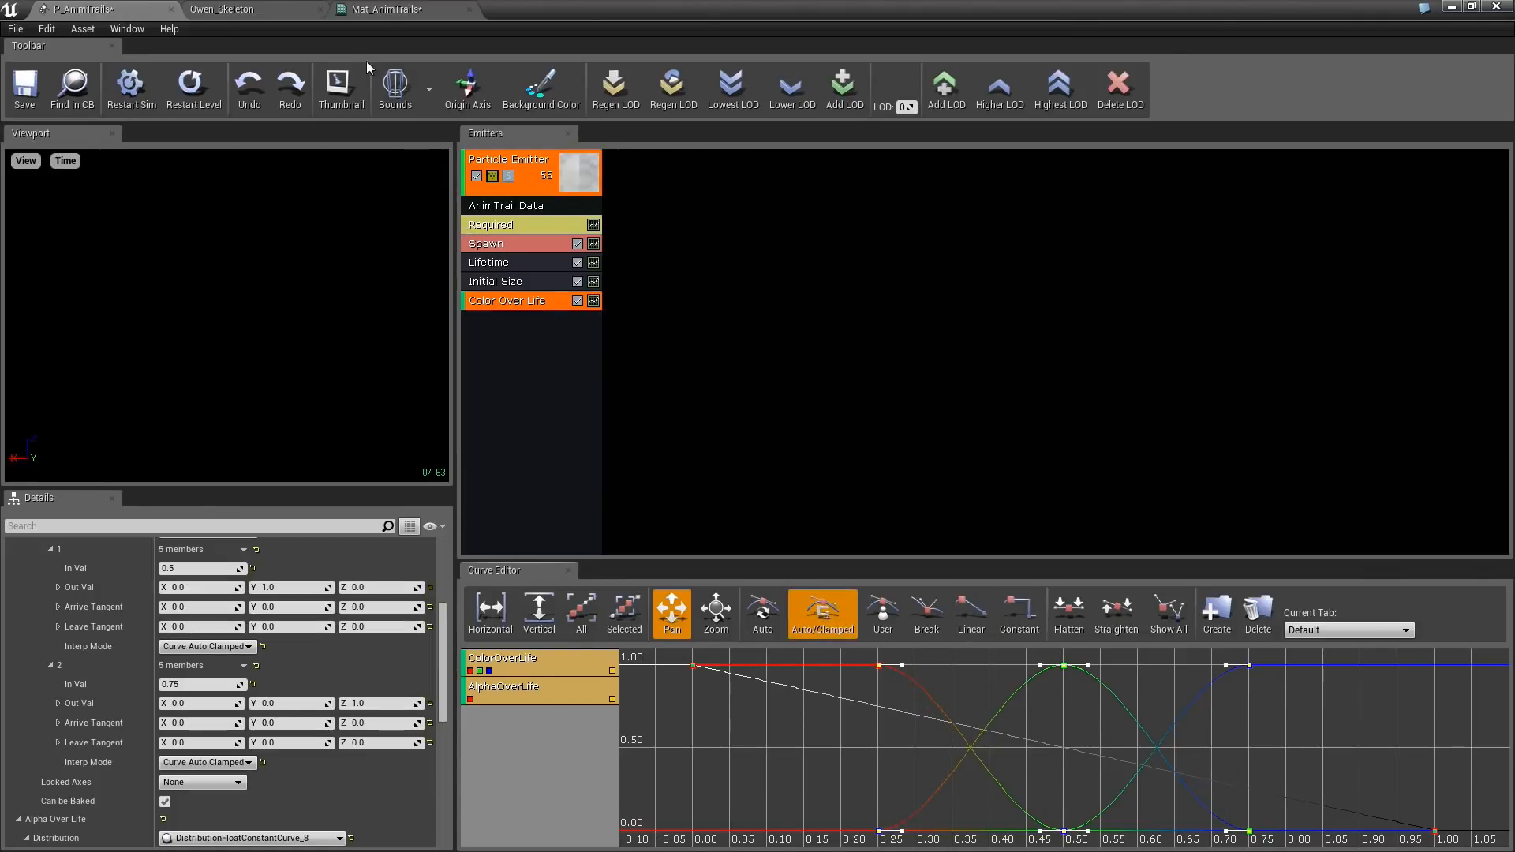
# Check the recolored trails in Owen_Skeleton and simulate the level to view them on the Owen actor at the AnimTrail Emitter display.
pyautogui.click(232, 13)
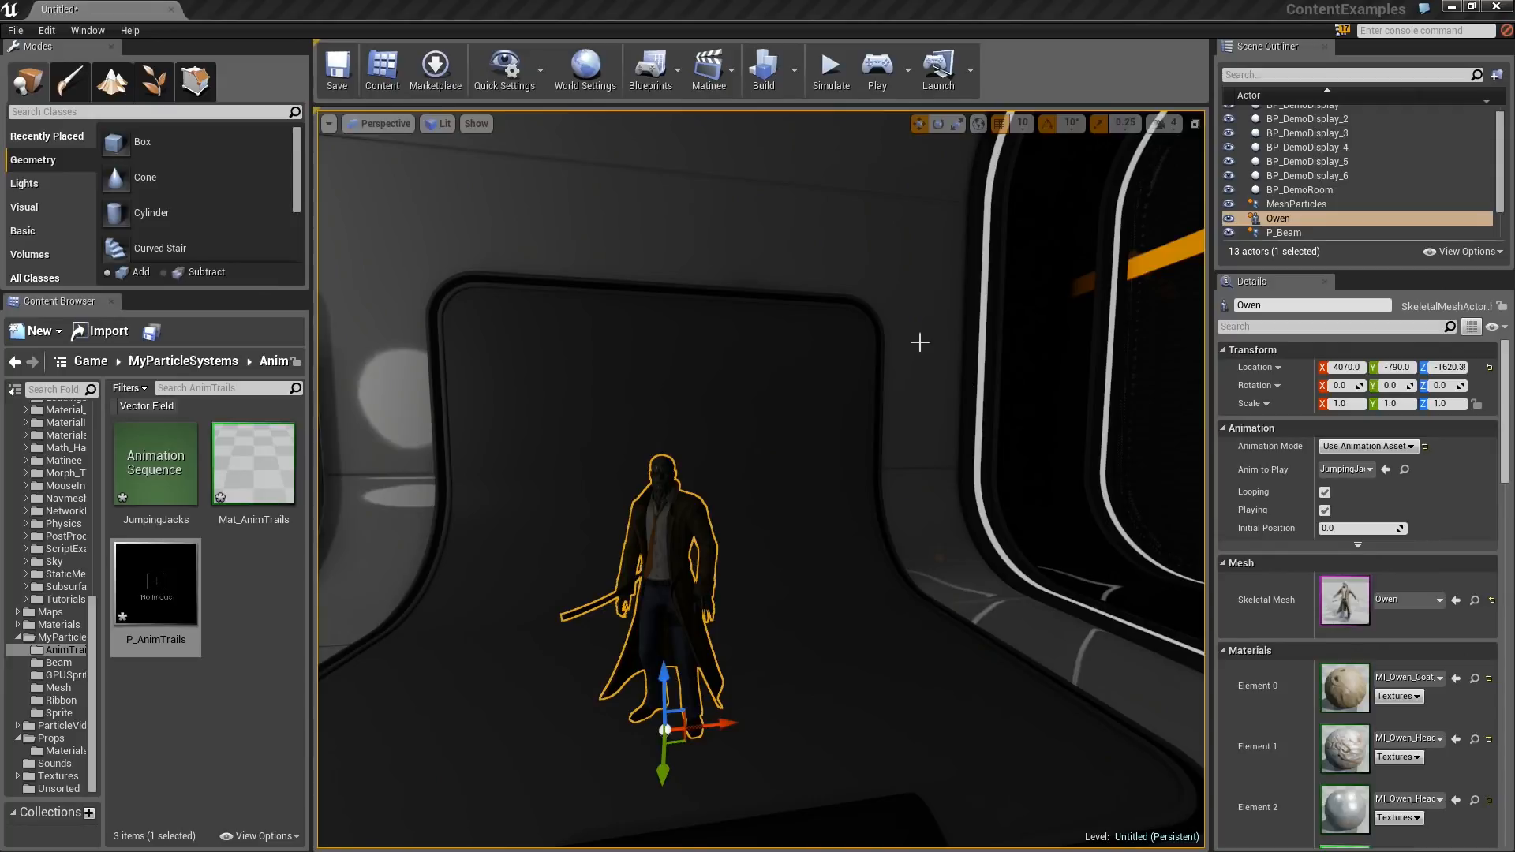
pyautogui.click(831, 70)
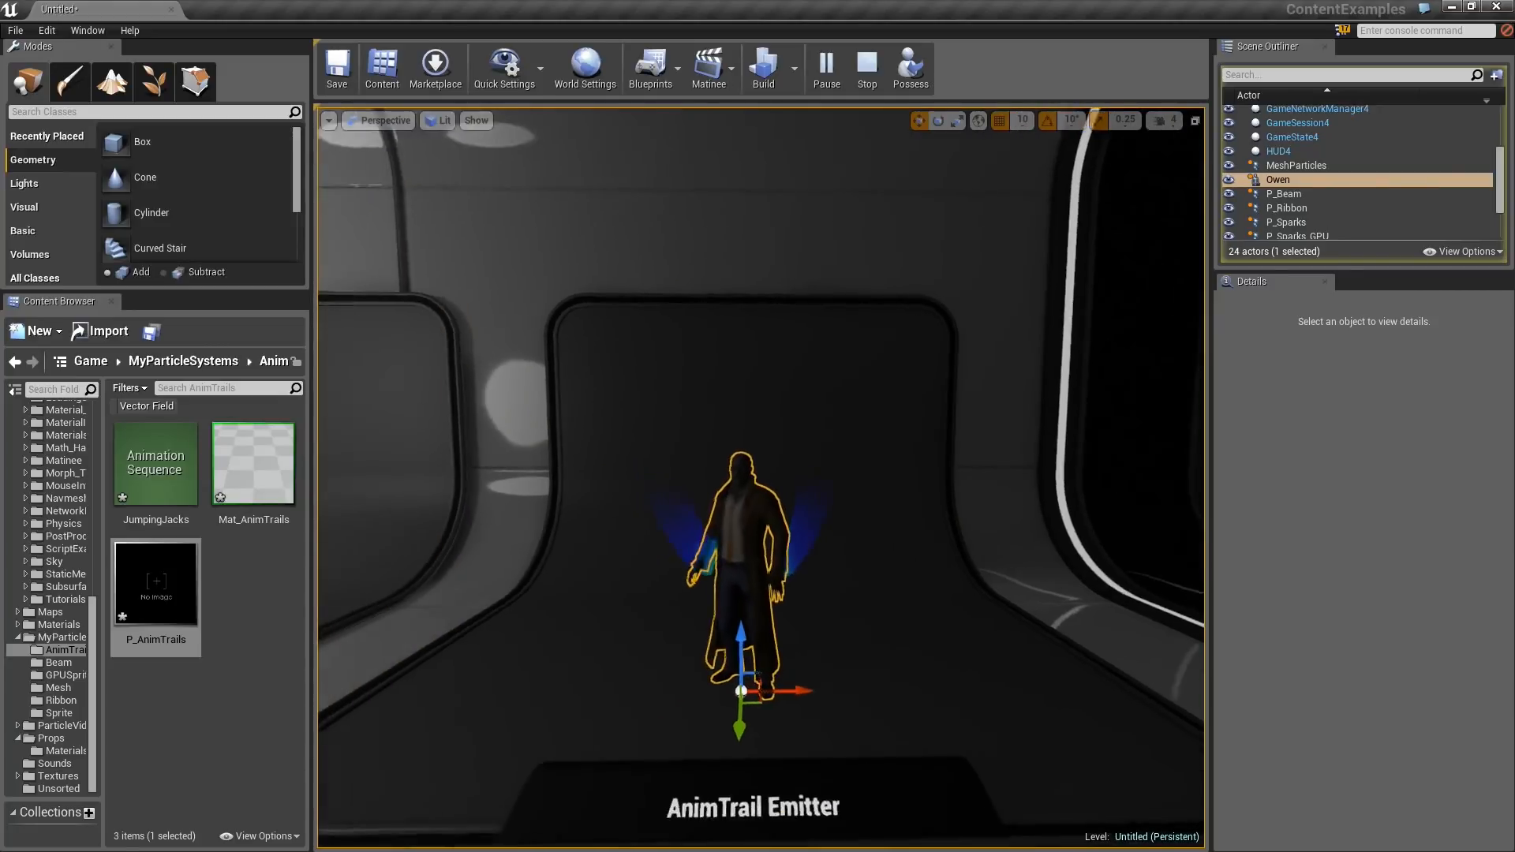
pyautogui.moveTo(876, 511); pyautogui.dragTo(856, 560)
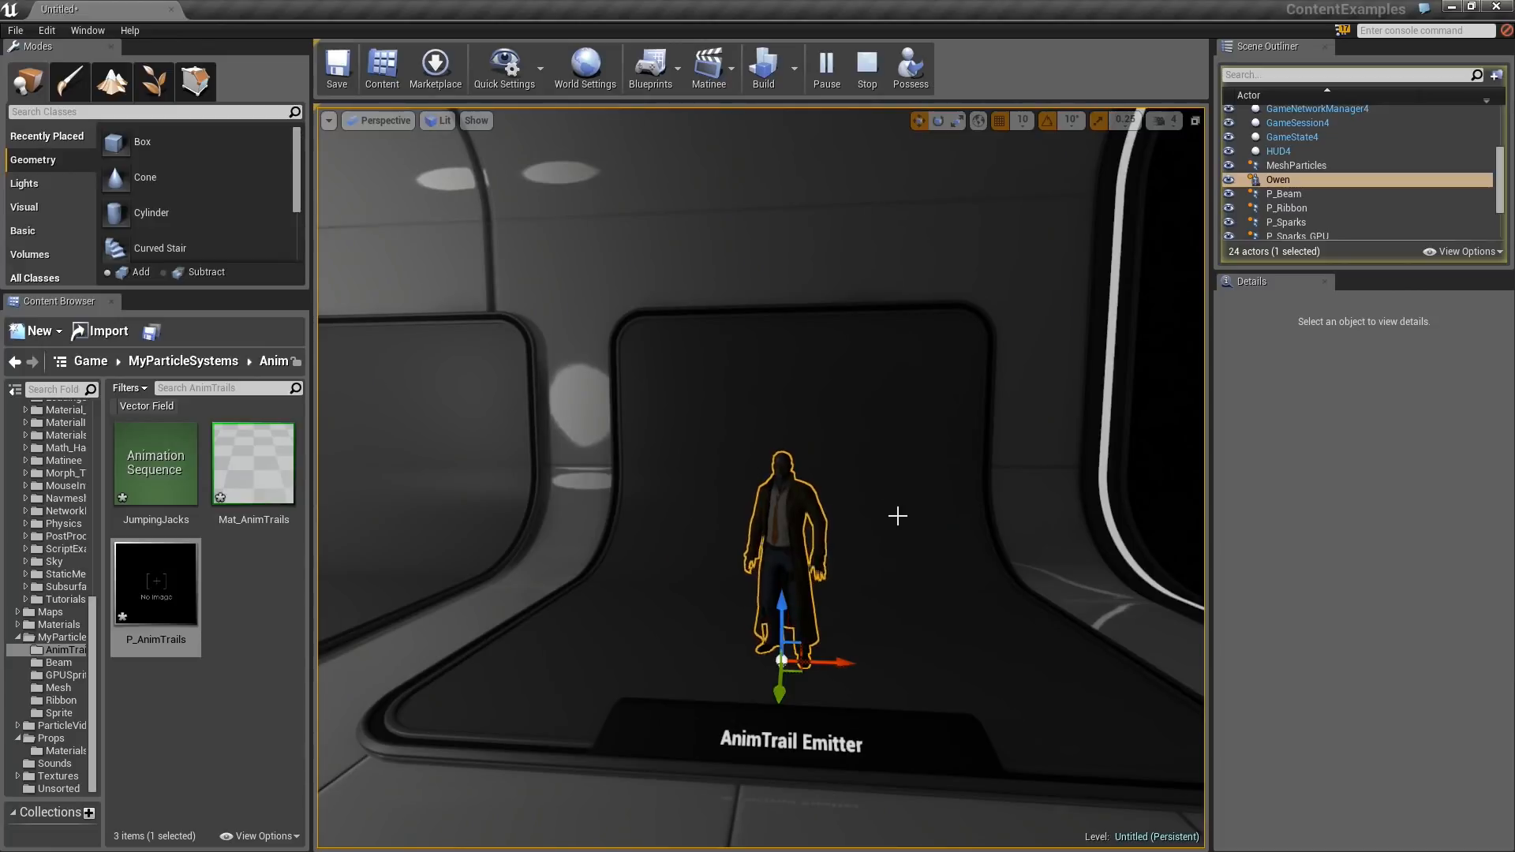